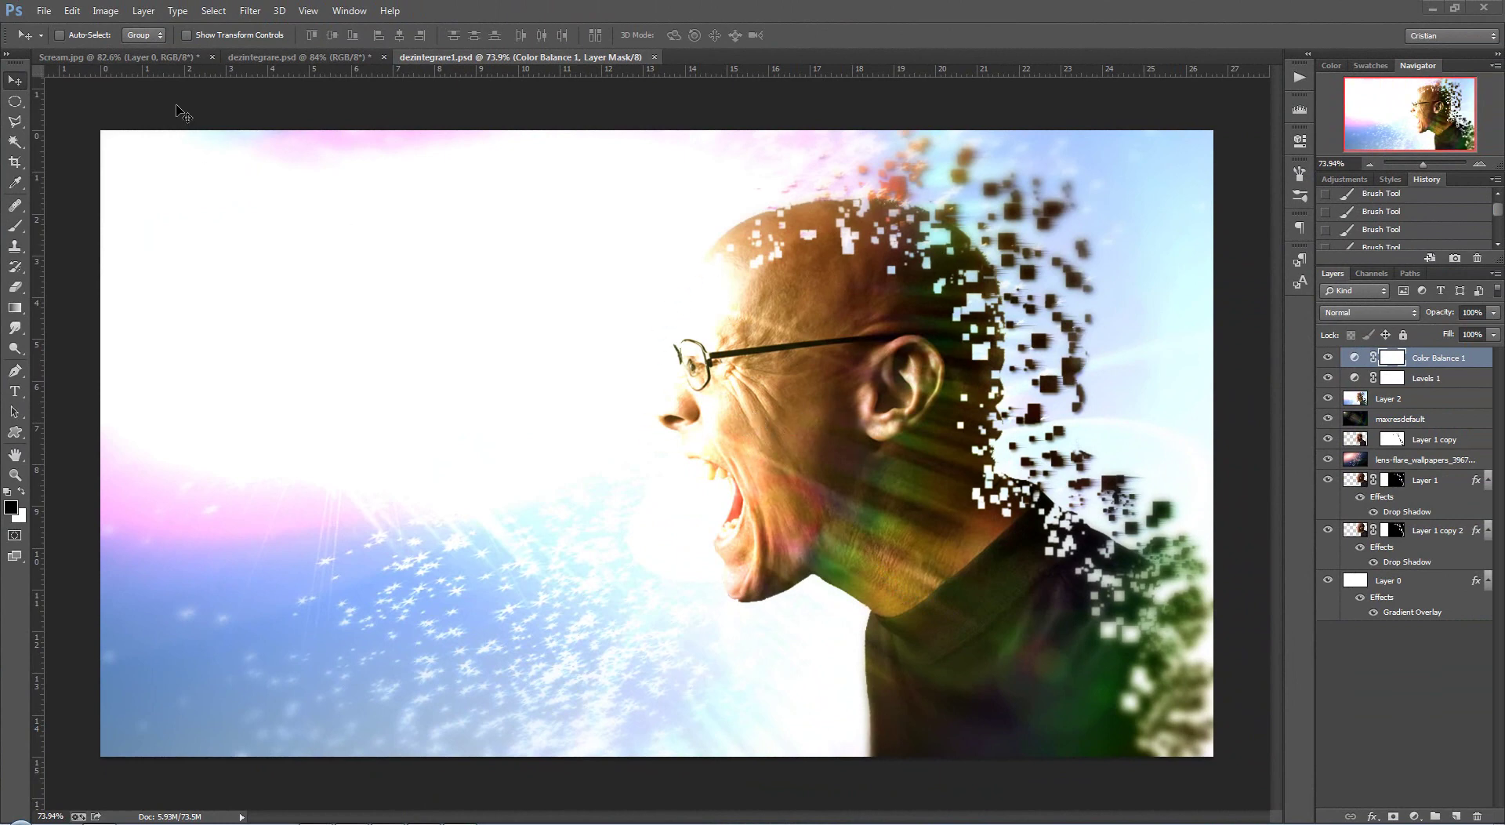
- Compare the Scream.jpg, dezintegrare.psd and dezintegrare1.psd tabs, ending back on Scream.jpg
click(134, 57)
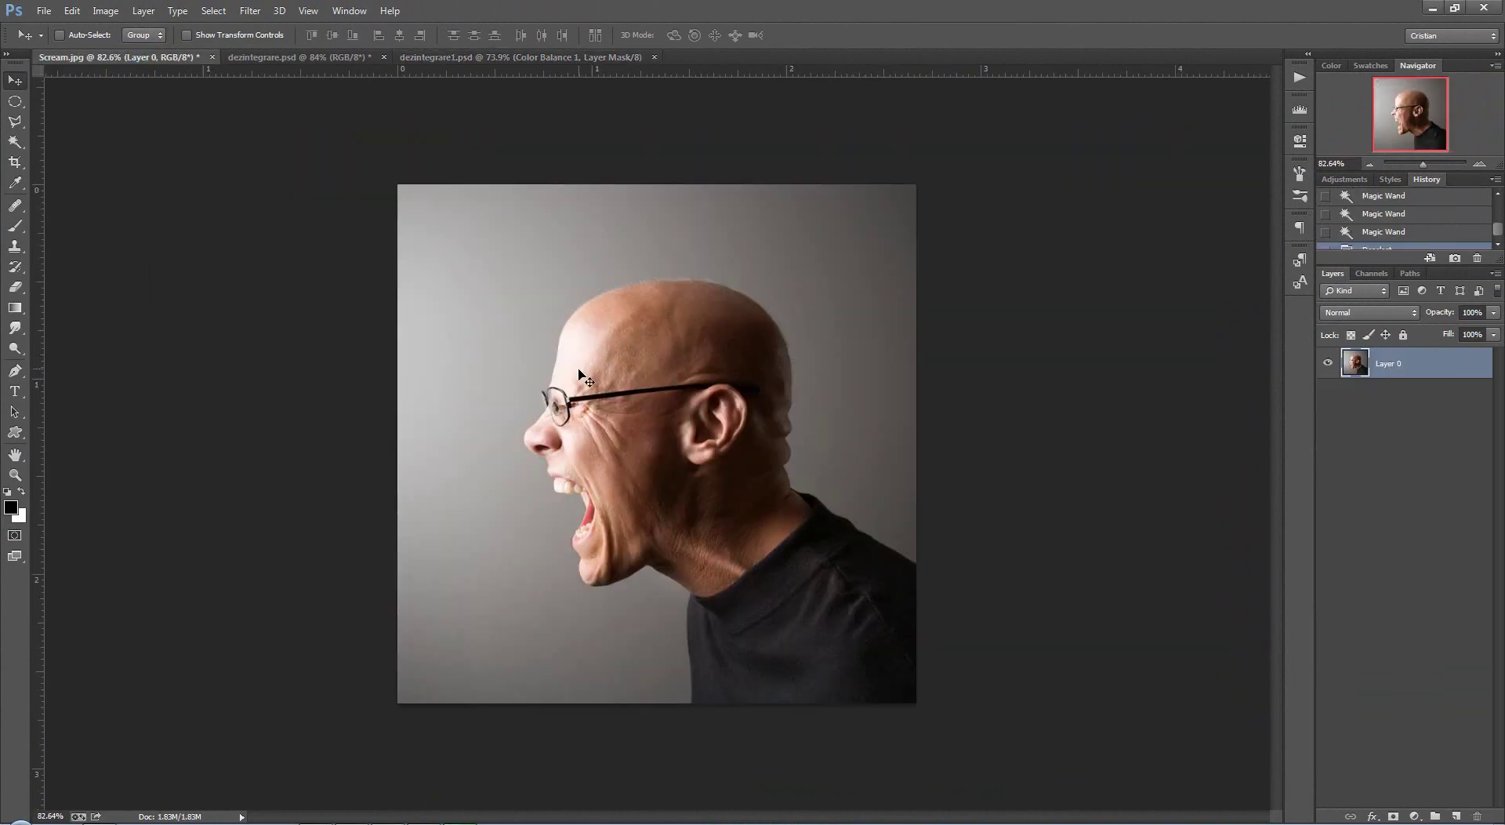
click(318, 57)
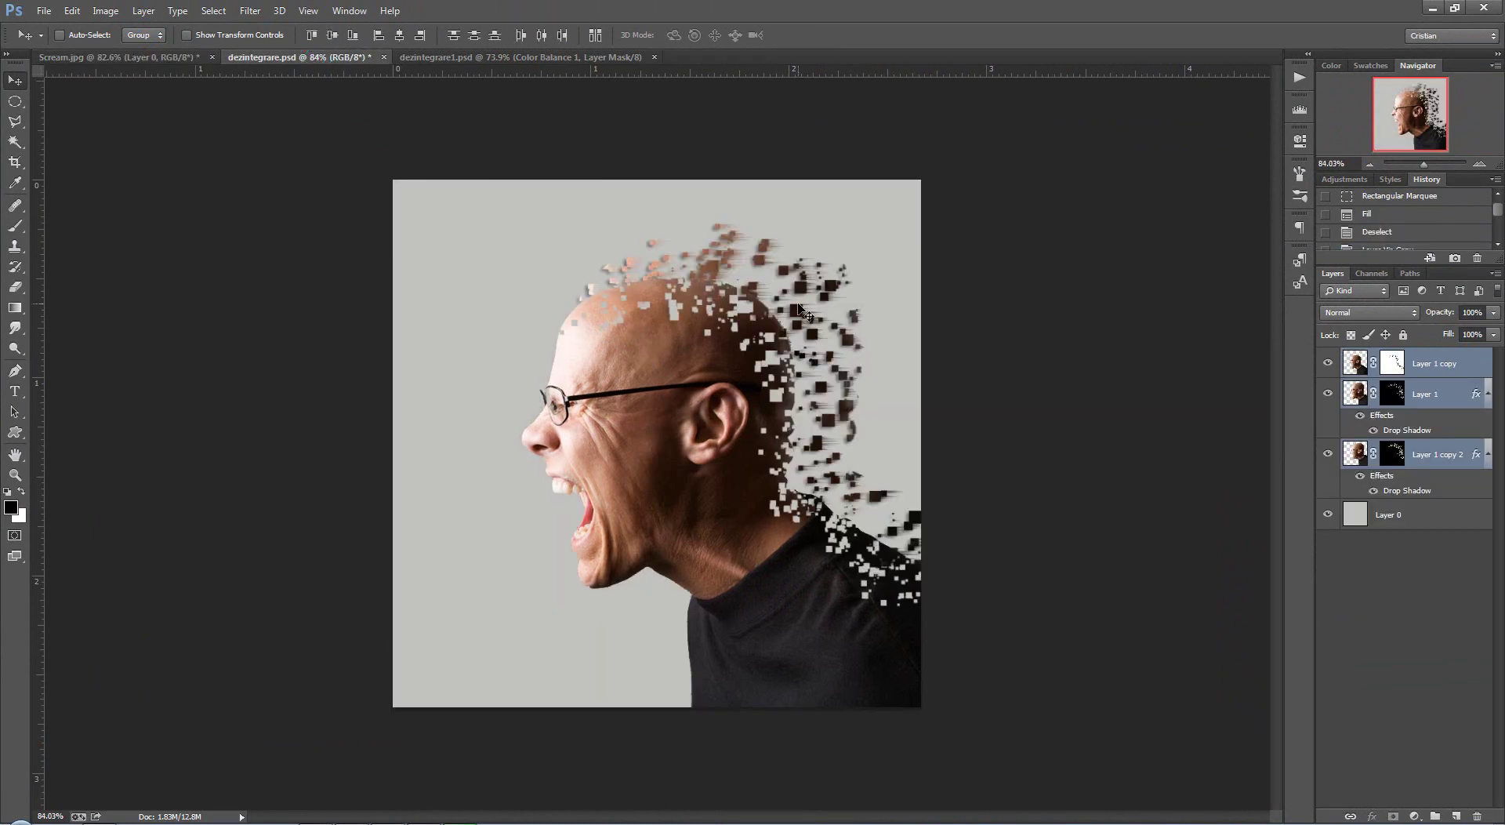
click(542, 57)
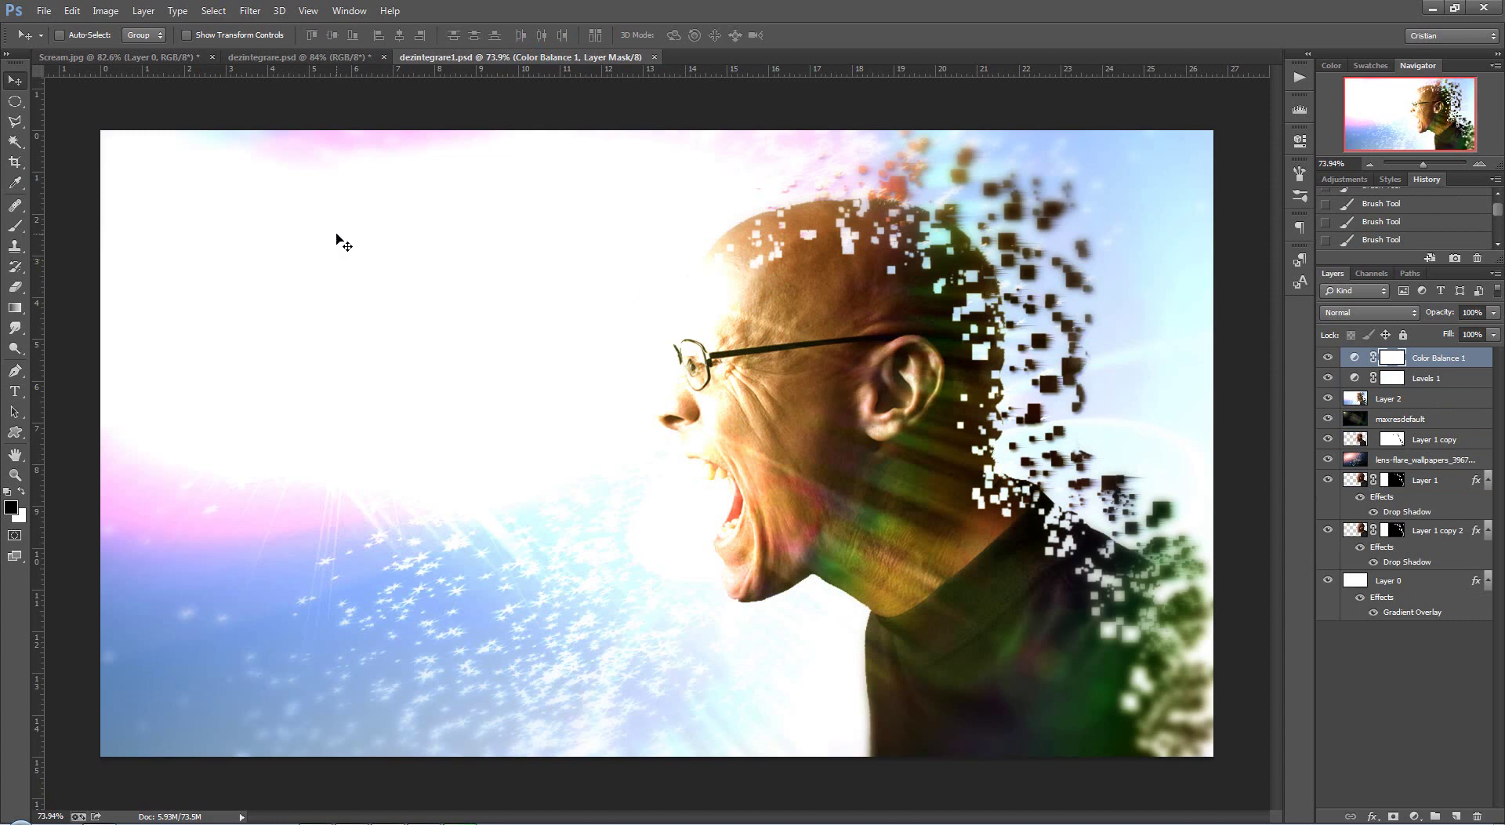
click(100, 58)
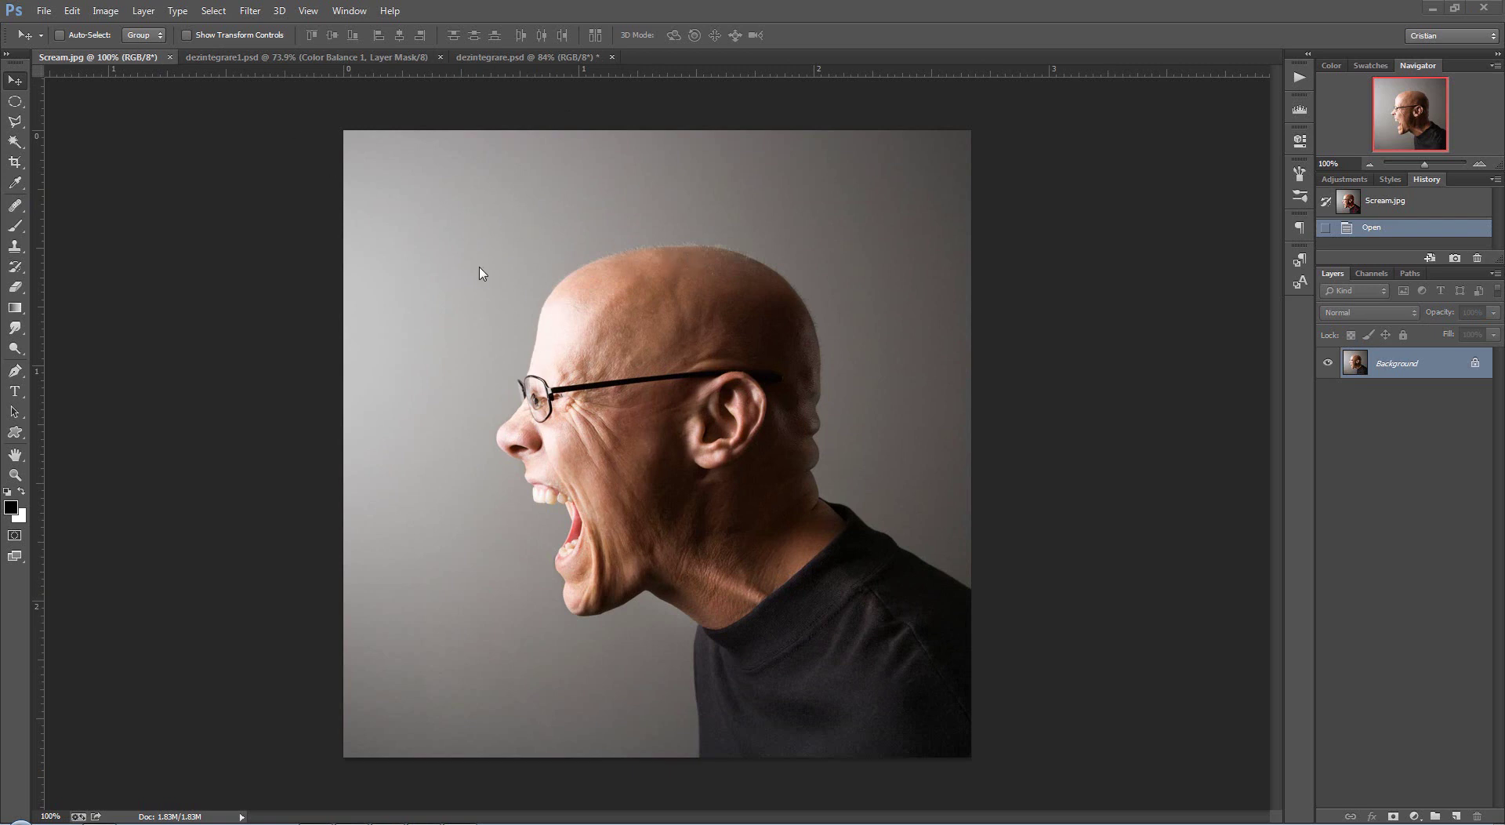
- Unlock the Background as Layer 0 and Magic Wand-select the grey backdrop left, above, right and below the head
click(1476, 364)
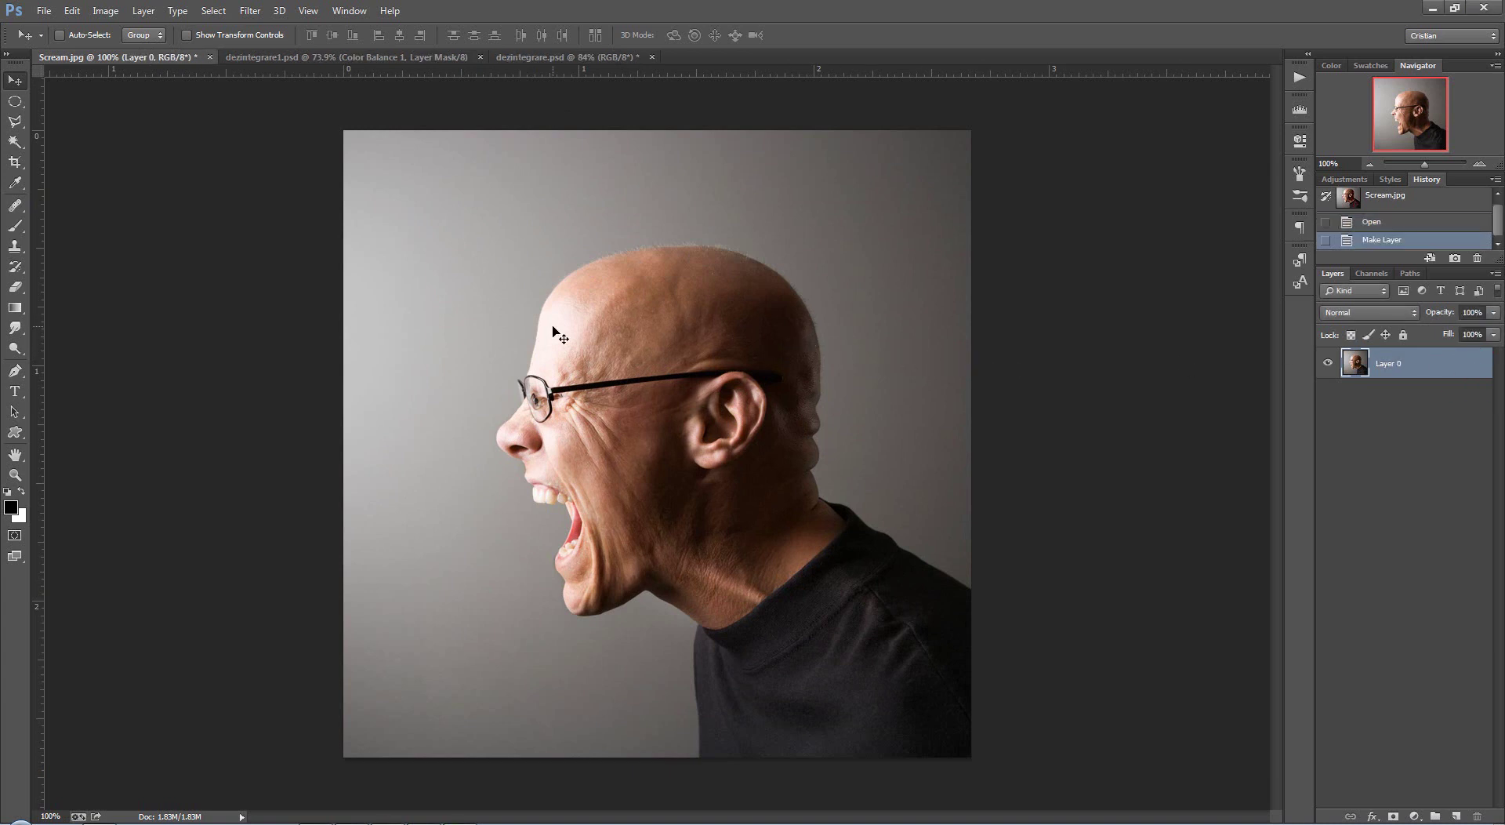
click(15, 141)
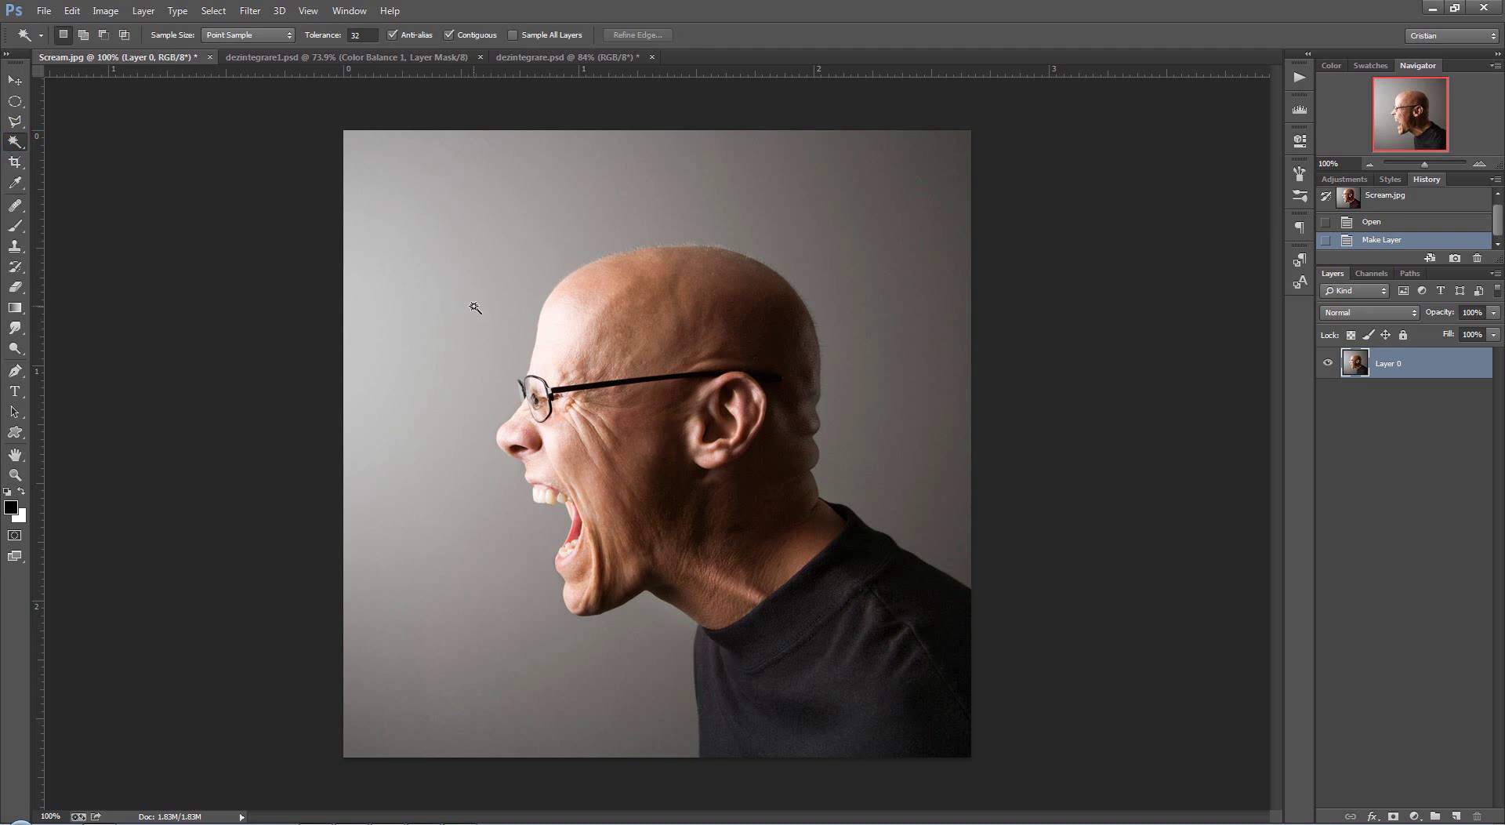
click(433, 227)
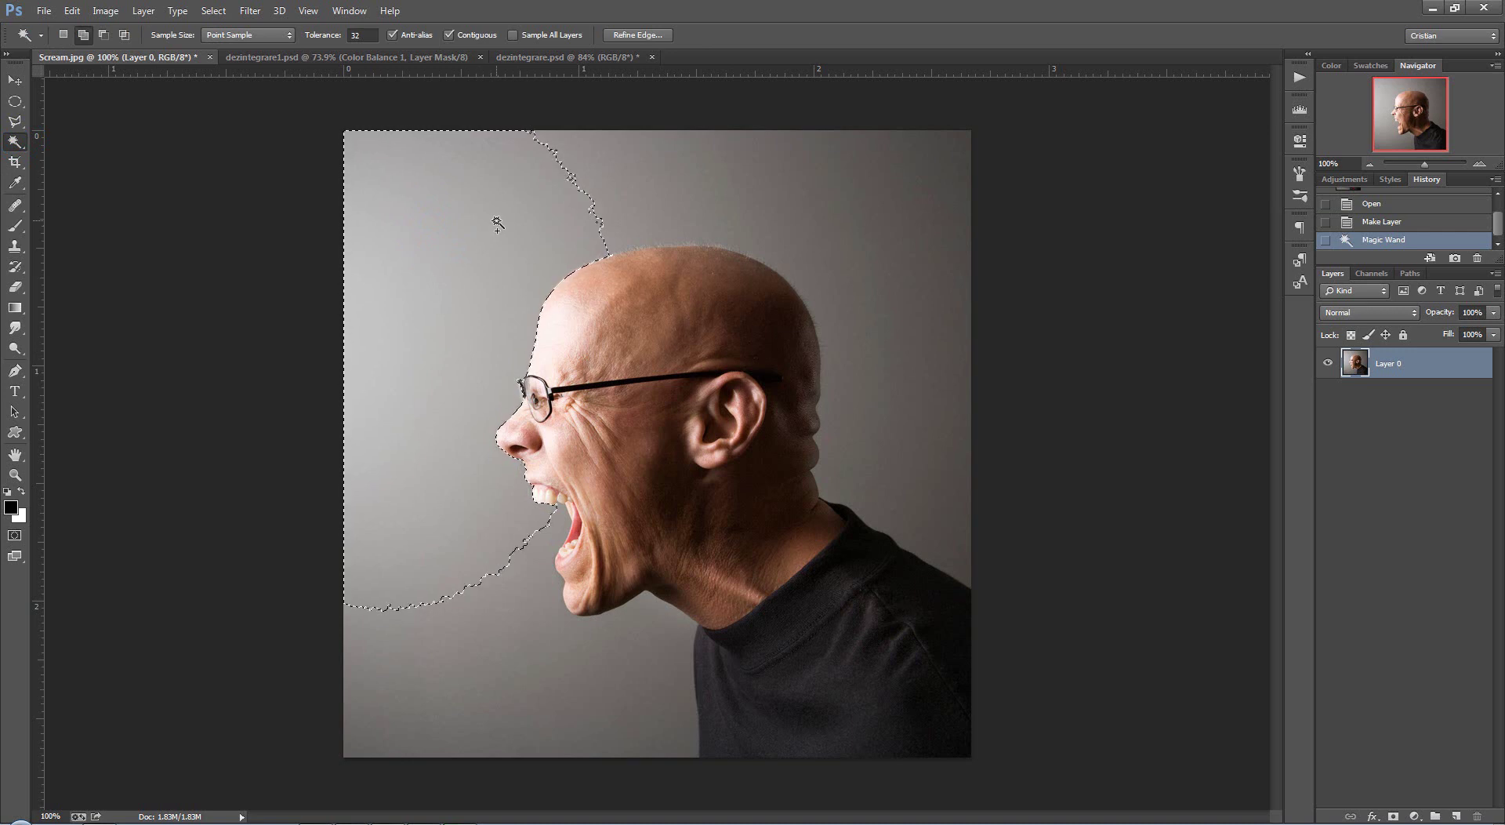
click(644, 179)
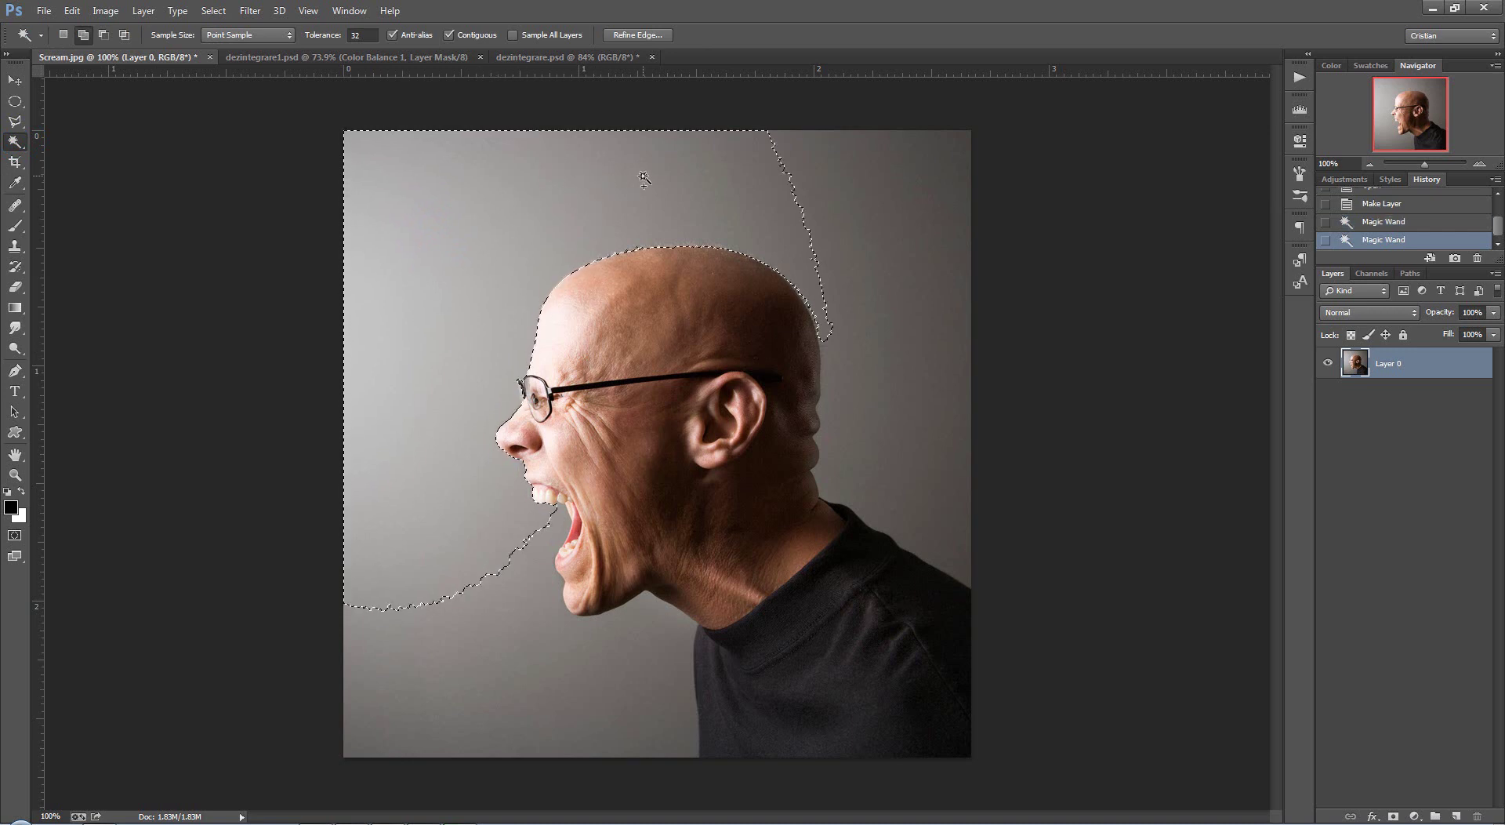
click(927, 229)
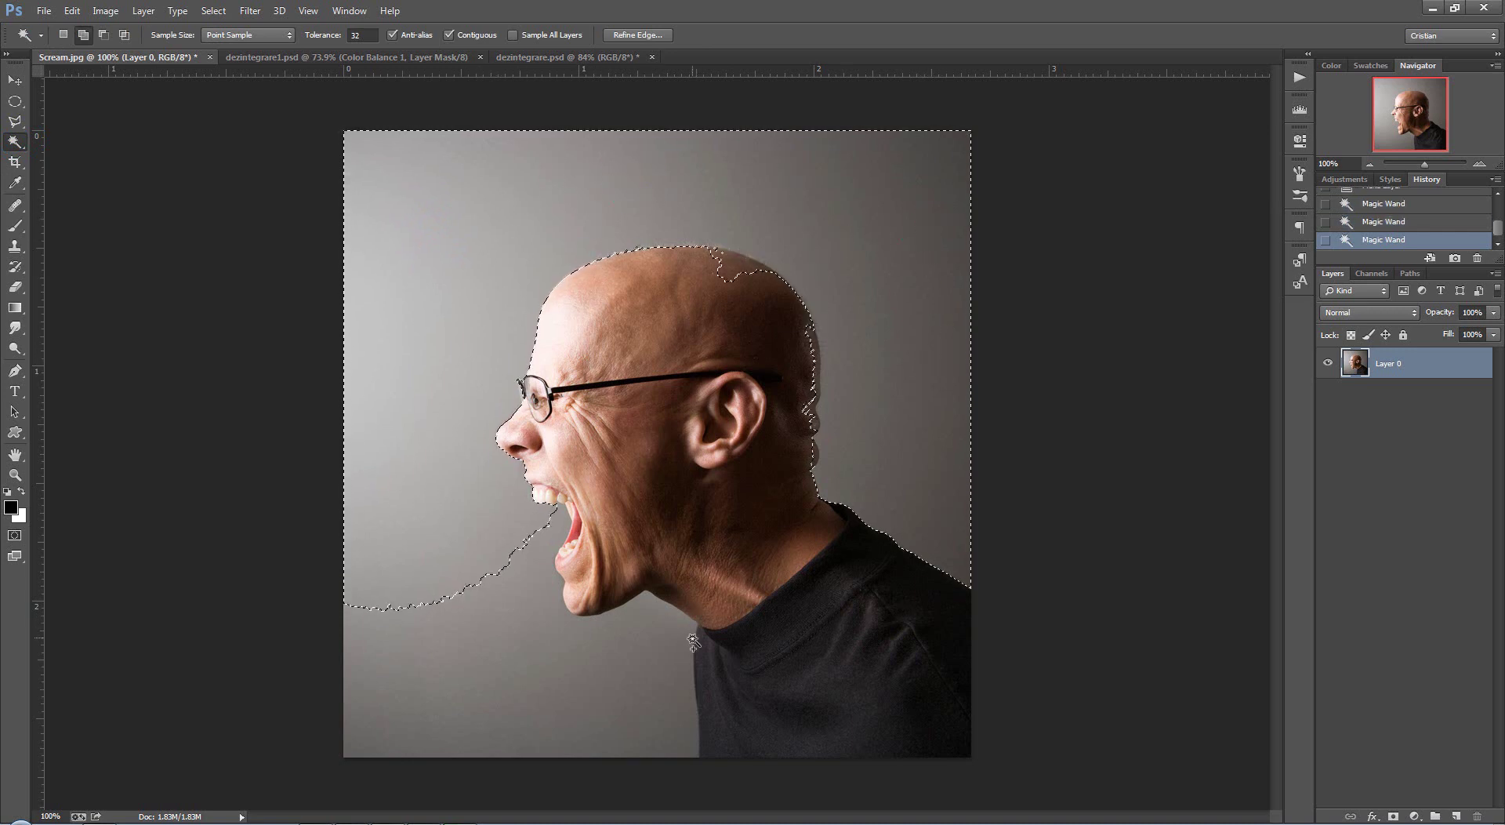
click(613, 681)
scroll(774, 232, up, 1)
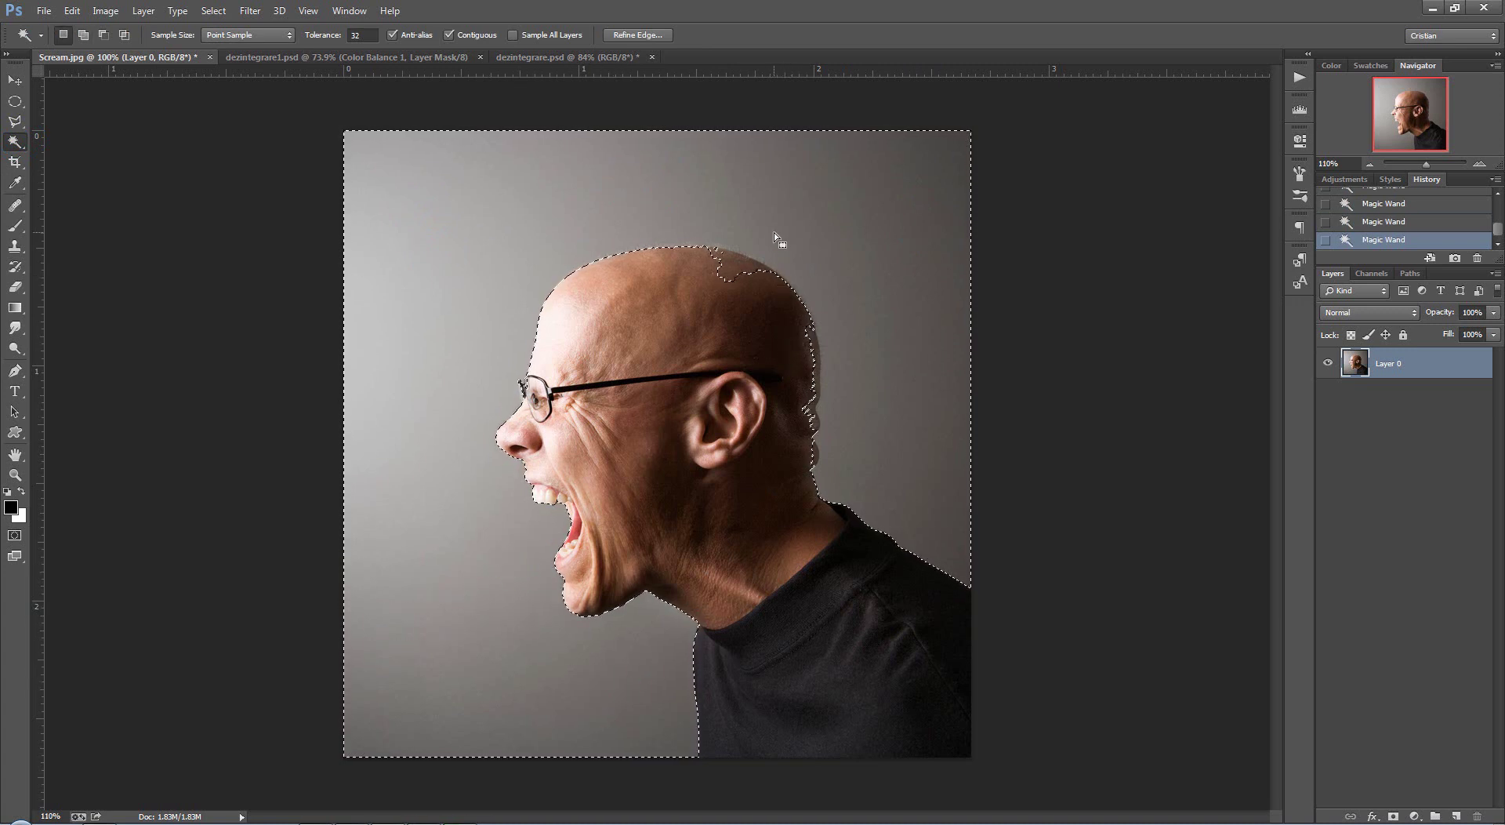
scroll(771, 229, up, 2)
scroll(745, 233, up, 2)
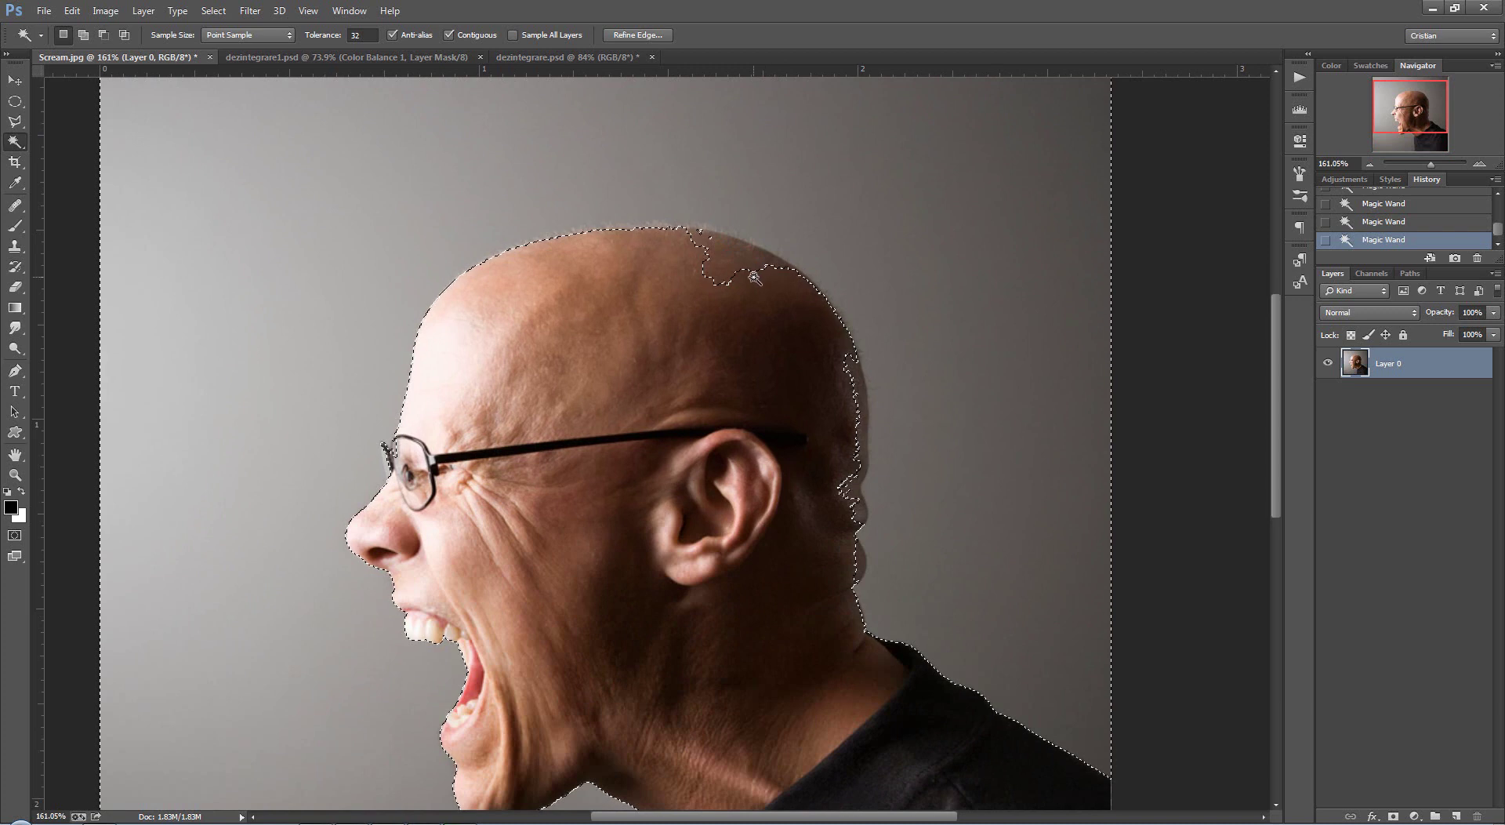
- Subtract the notch atop the head and the chin bulge from the selection
key(alt)
alt+click(734, 255)
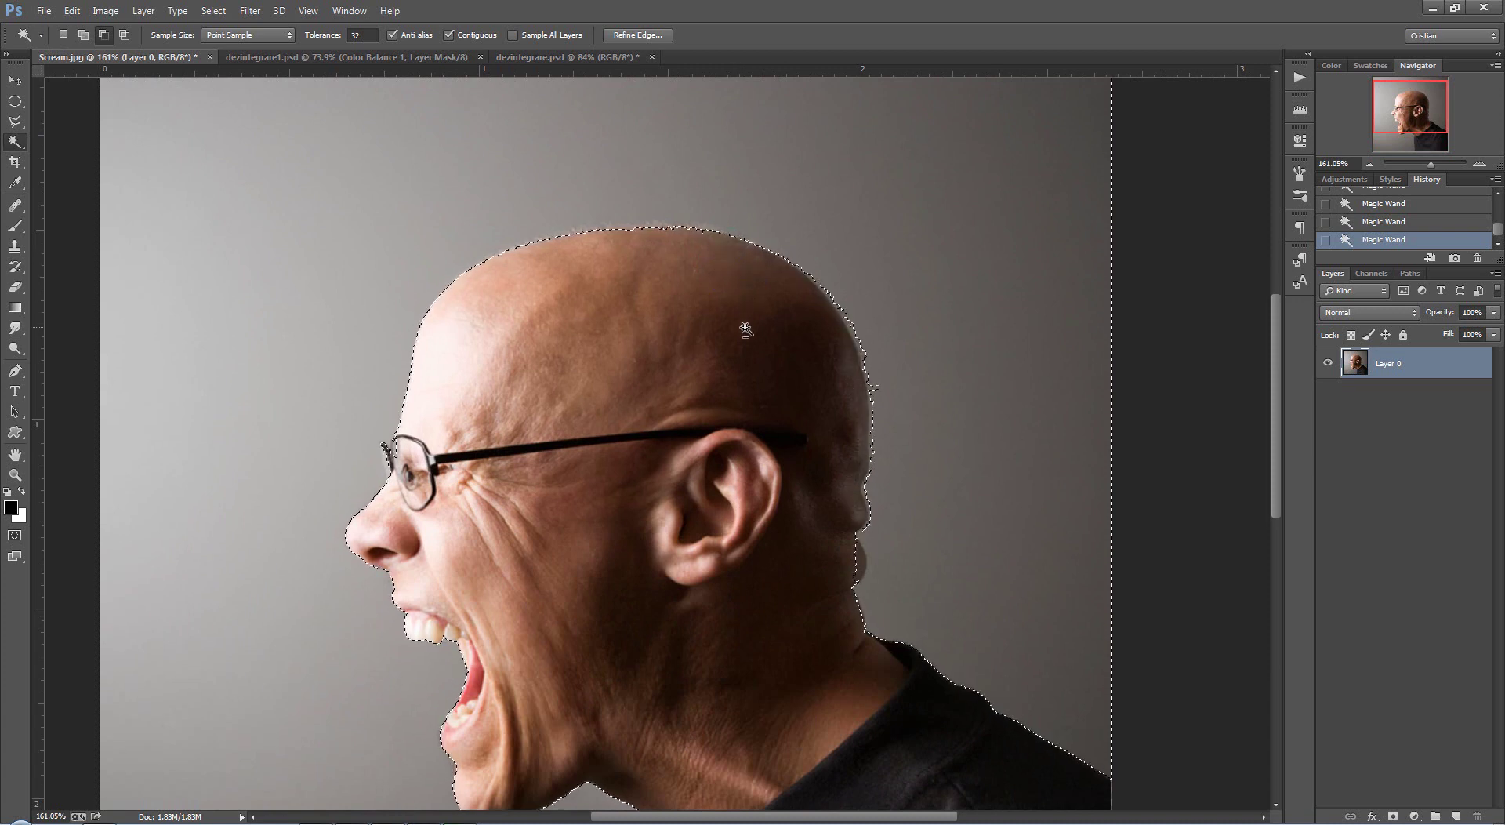
scroll(746, 329, down, 1)
scroll(740, 328, down, 2)
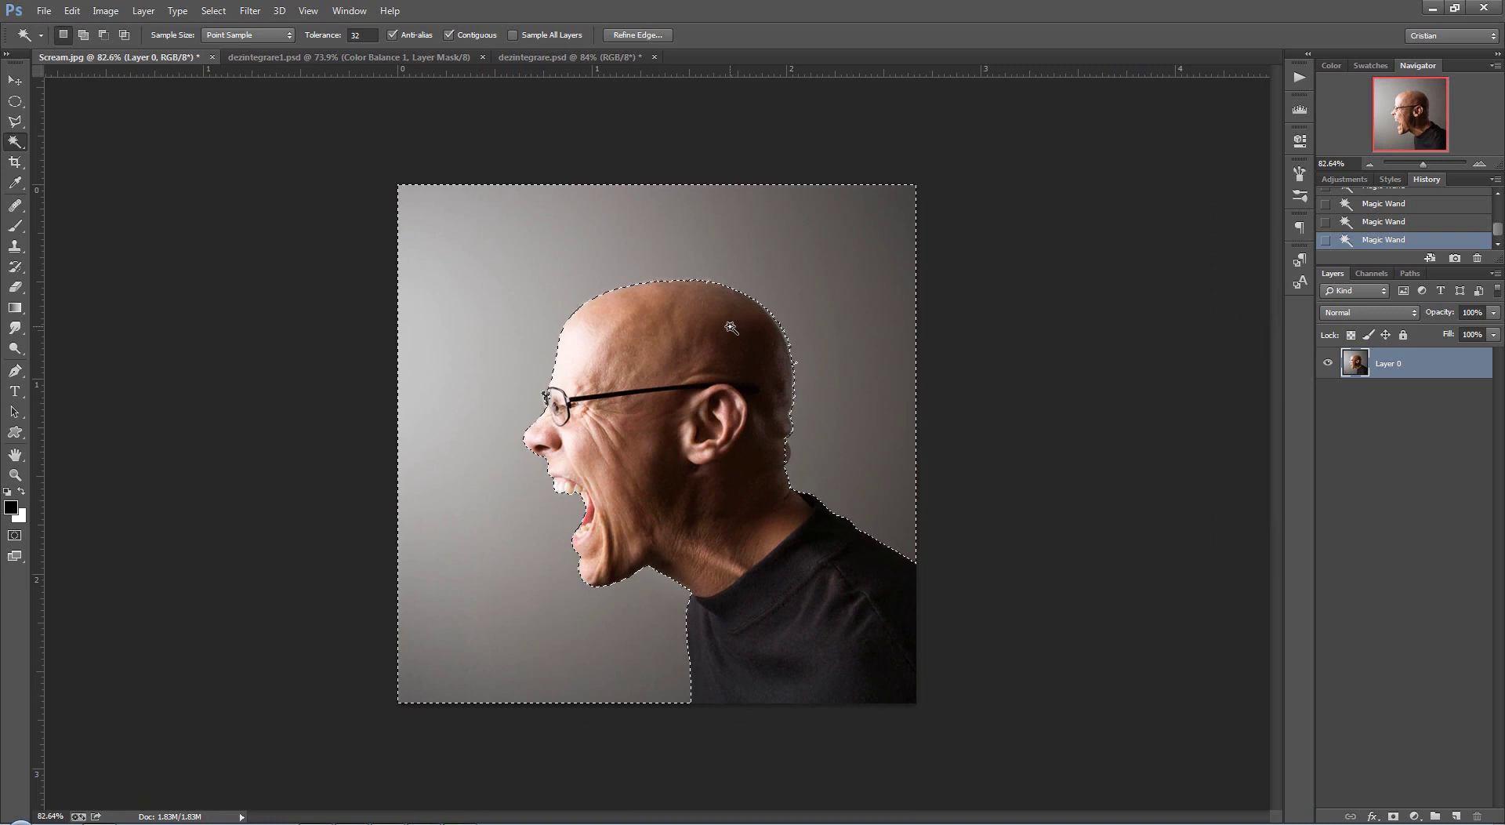
scroll(705, 314, down, 1)
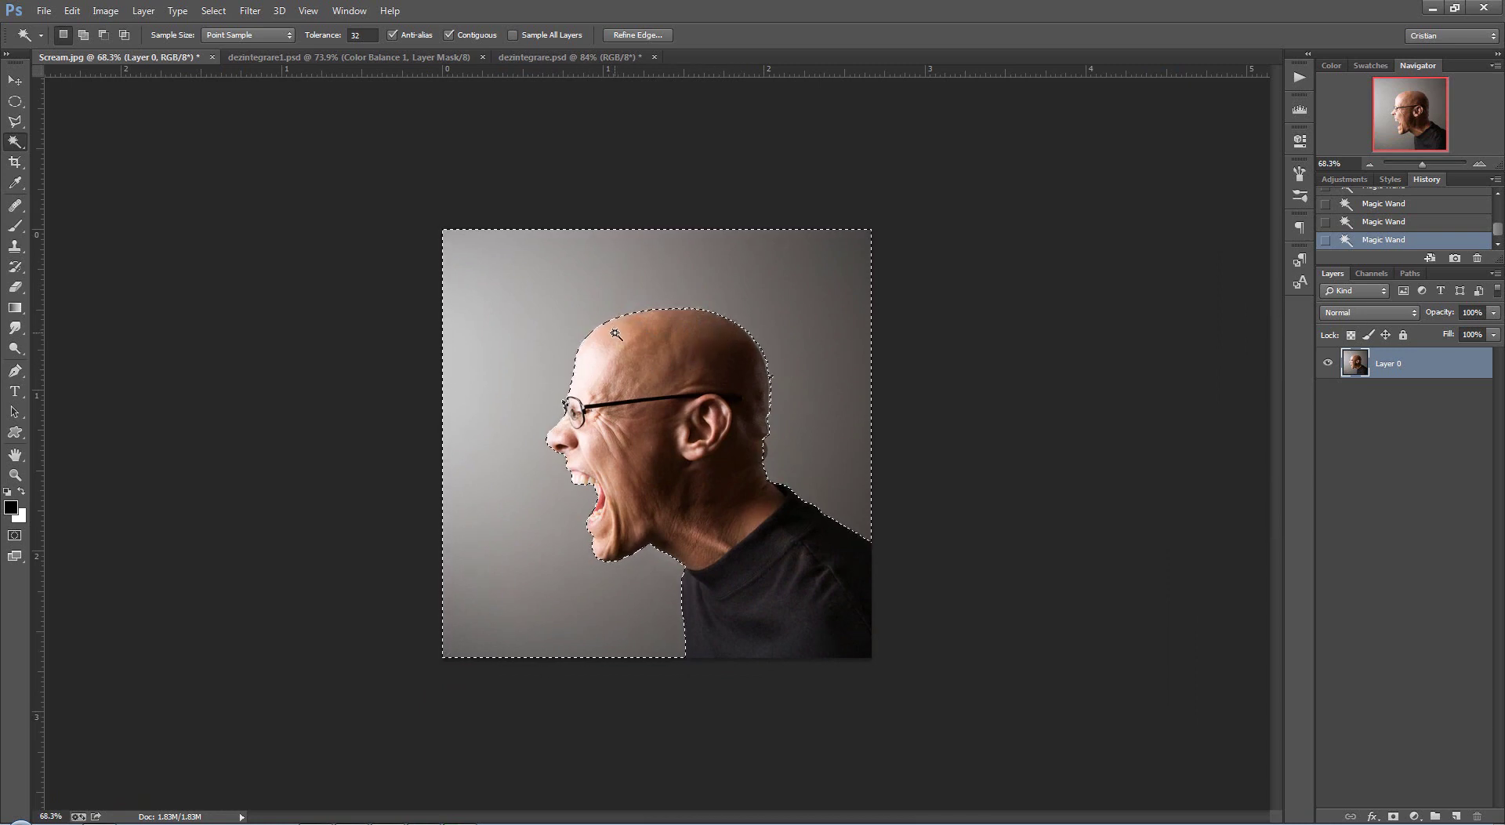
scroll(857, 472, up, 1)
scroll(857, 472, up, 2)
scroll(858, 472, up, 2)
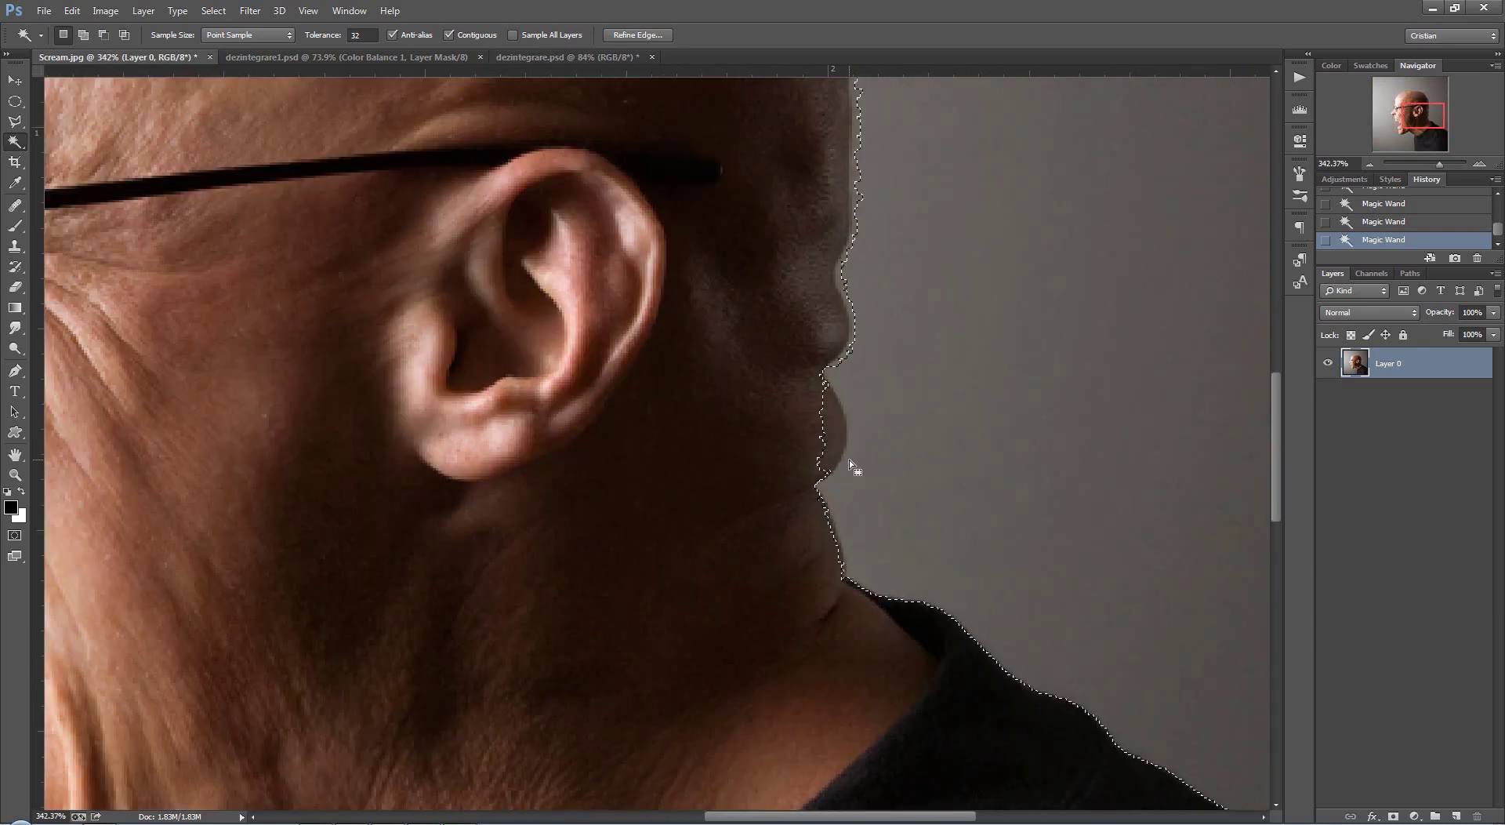
alt+click(825, 439)
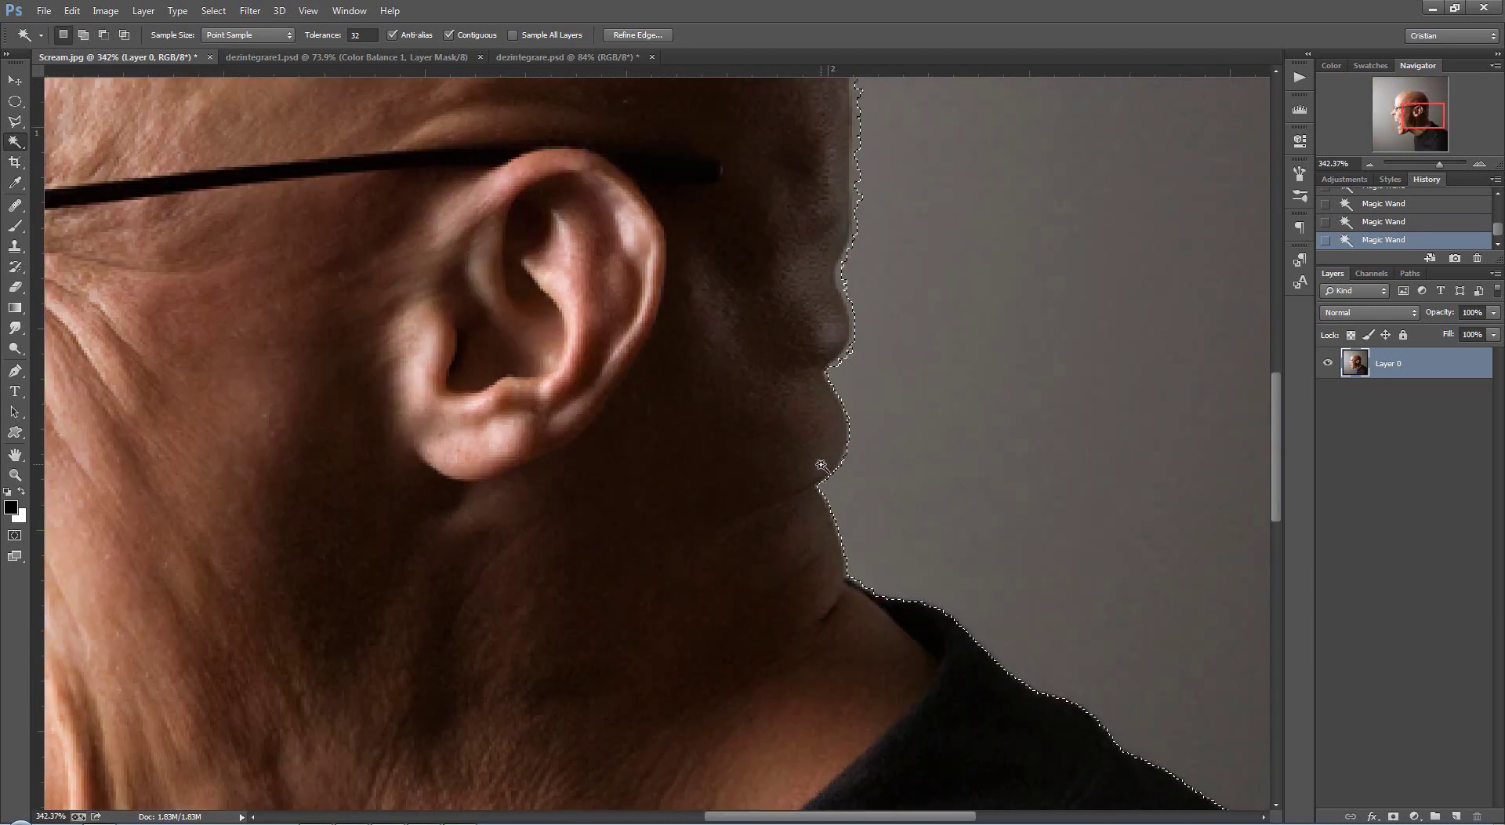
scroll(784, 439, down, 2)
scroll(776, 430, down, 2)
scroll(642, 406, down, 1)
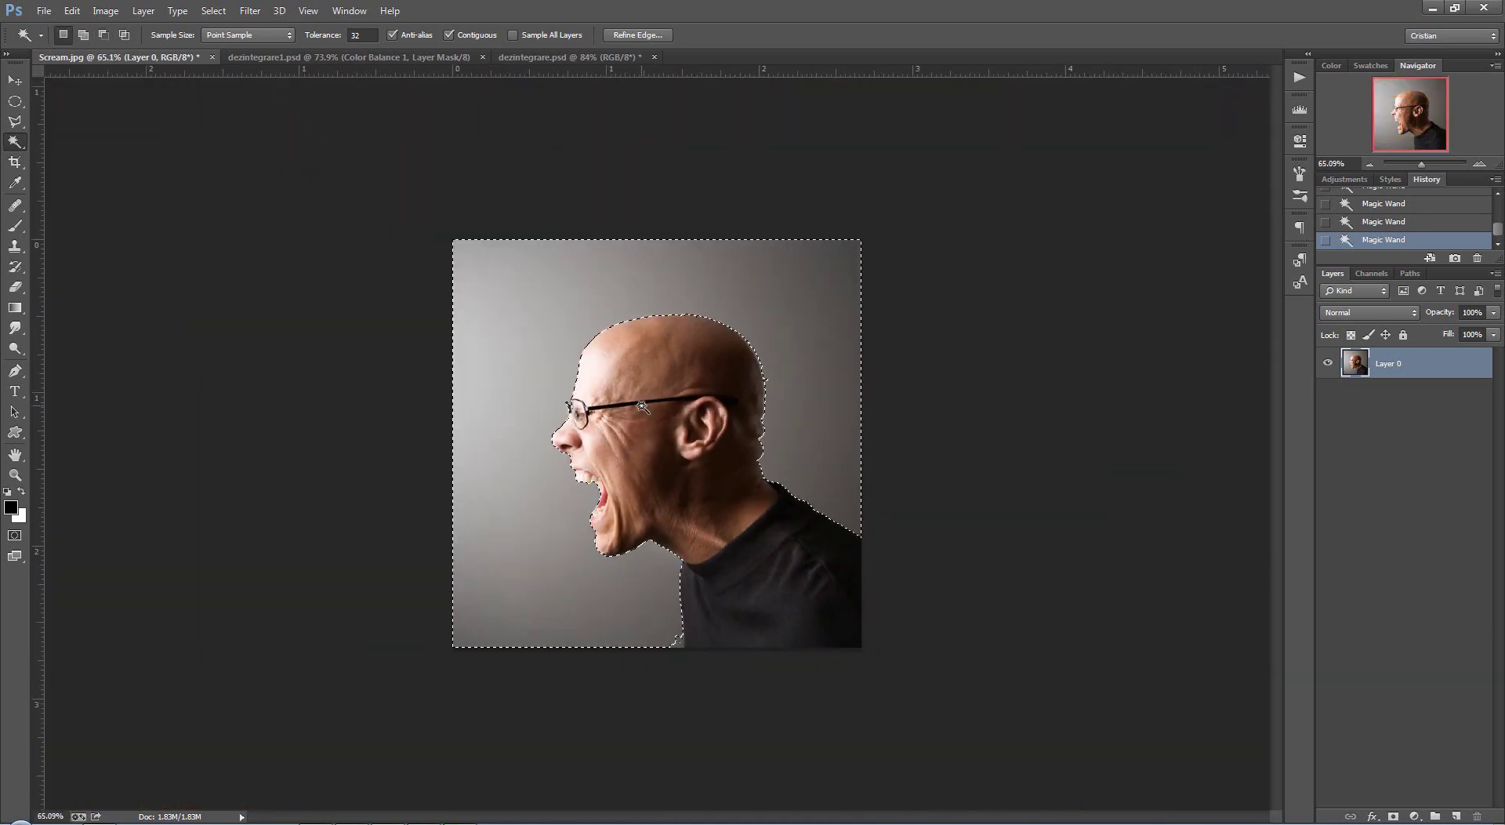
scroll(644, 402, up, 1)
scroll(654, 395, up, 1)
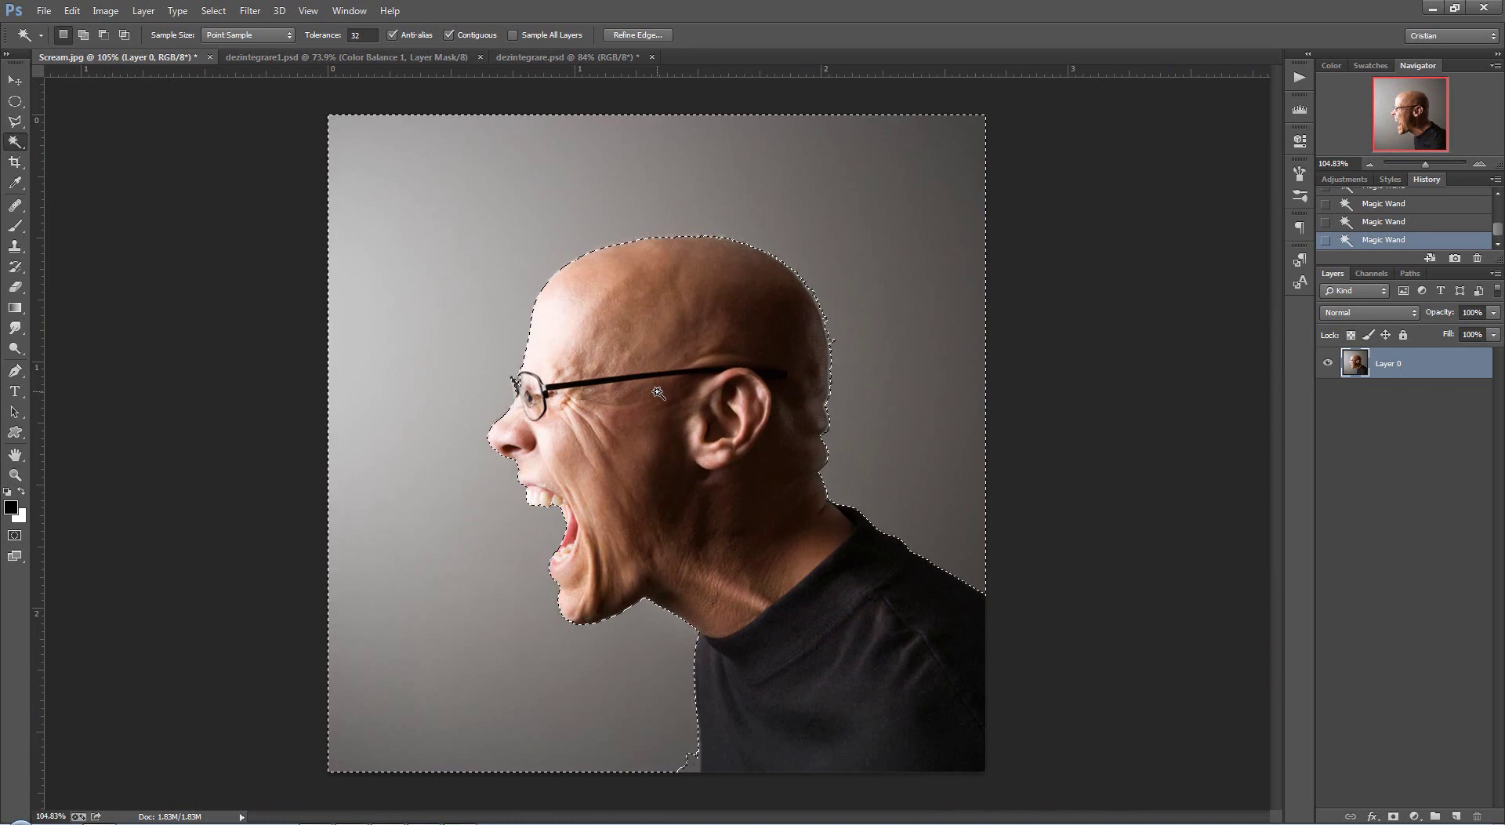
scroll(656, 655, down, 1)
scroll(706, 798, up, 2)
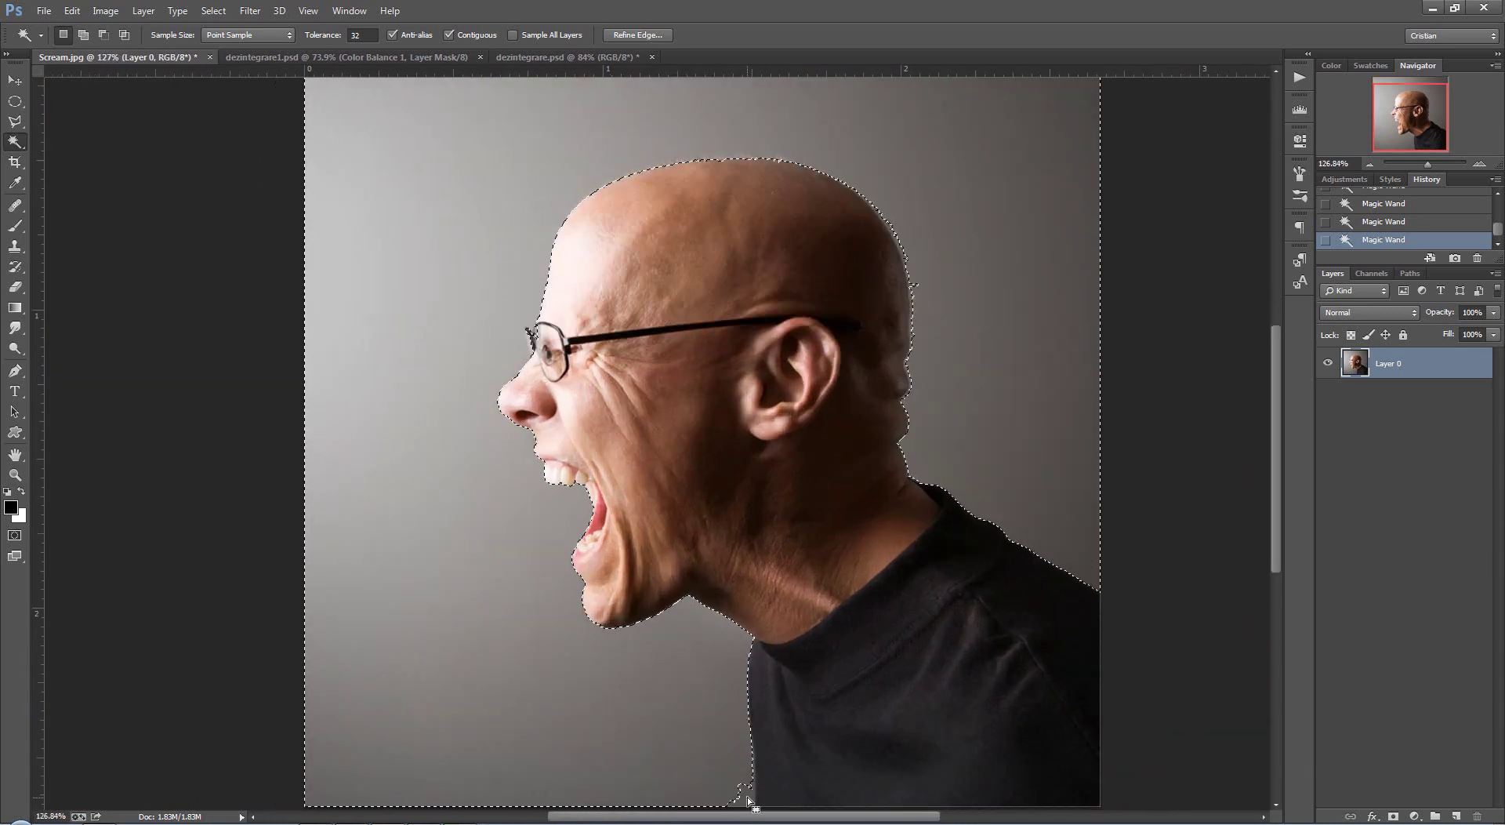
scroll(749, 800, up, 1)
scroll(741, 791, up, 3)
scroll(745, 788, up, 1)
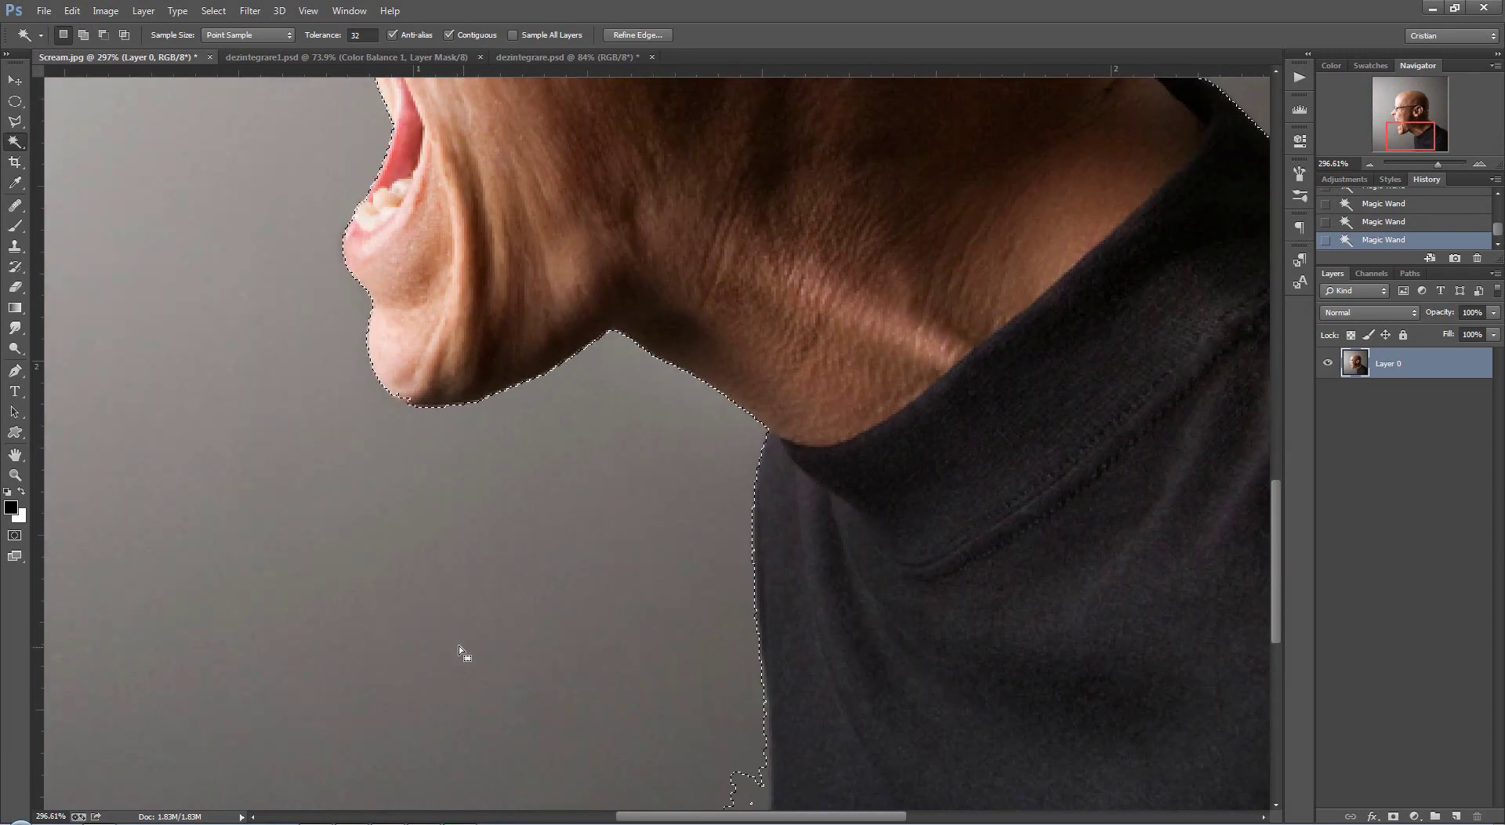
- Subtract a polygonal area at the neck edge from the selection with the Polygonal Lasso
click(15, 122)
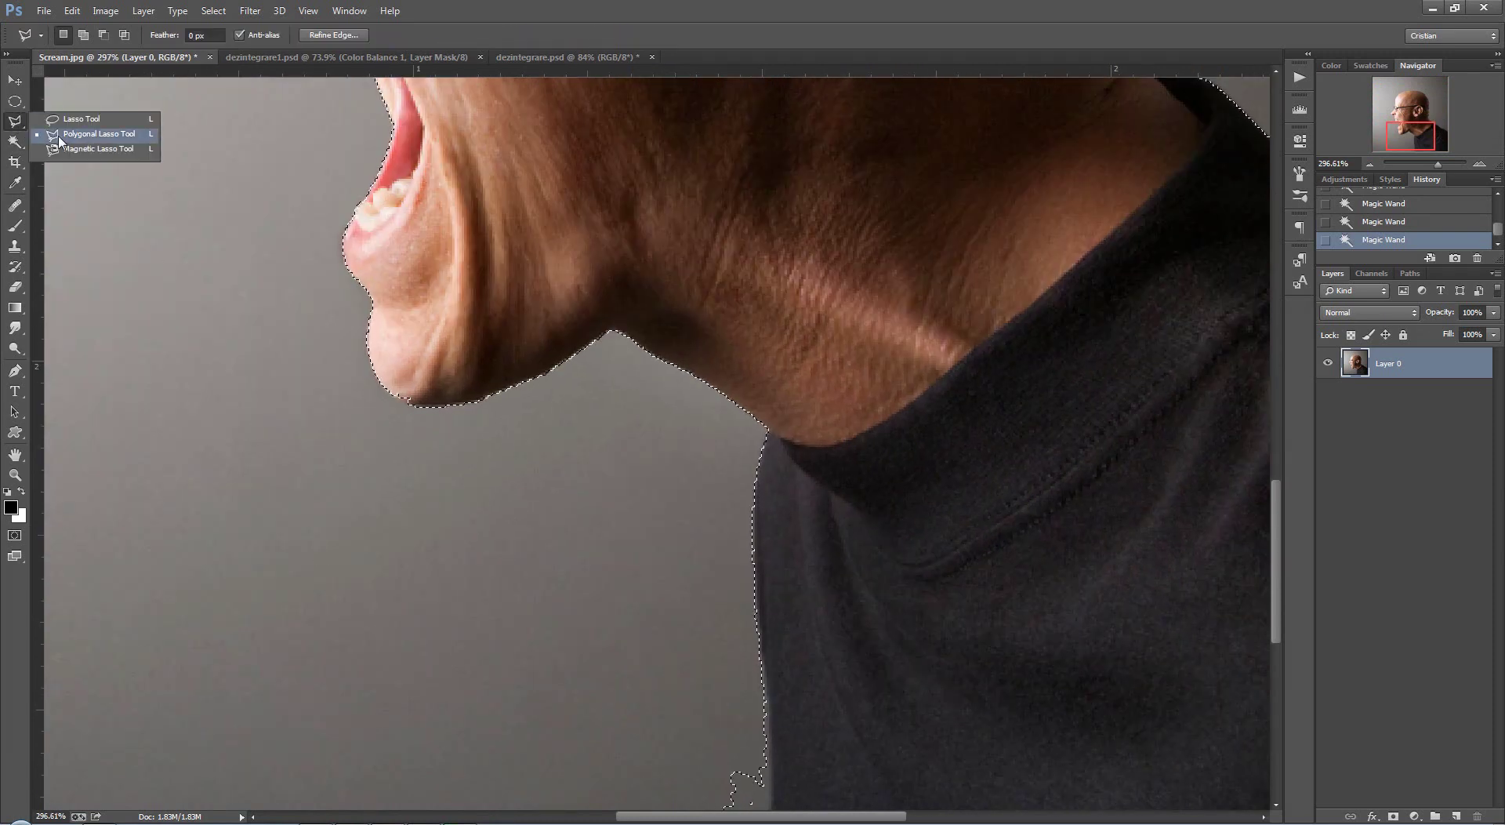
click(76, 134)
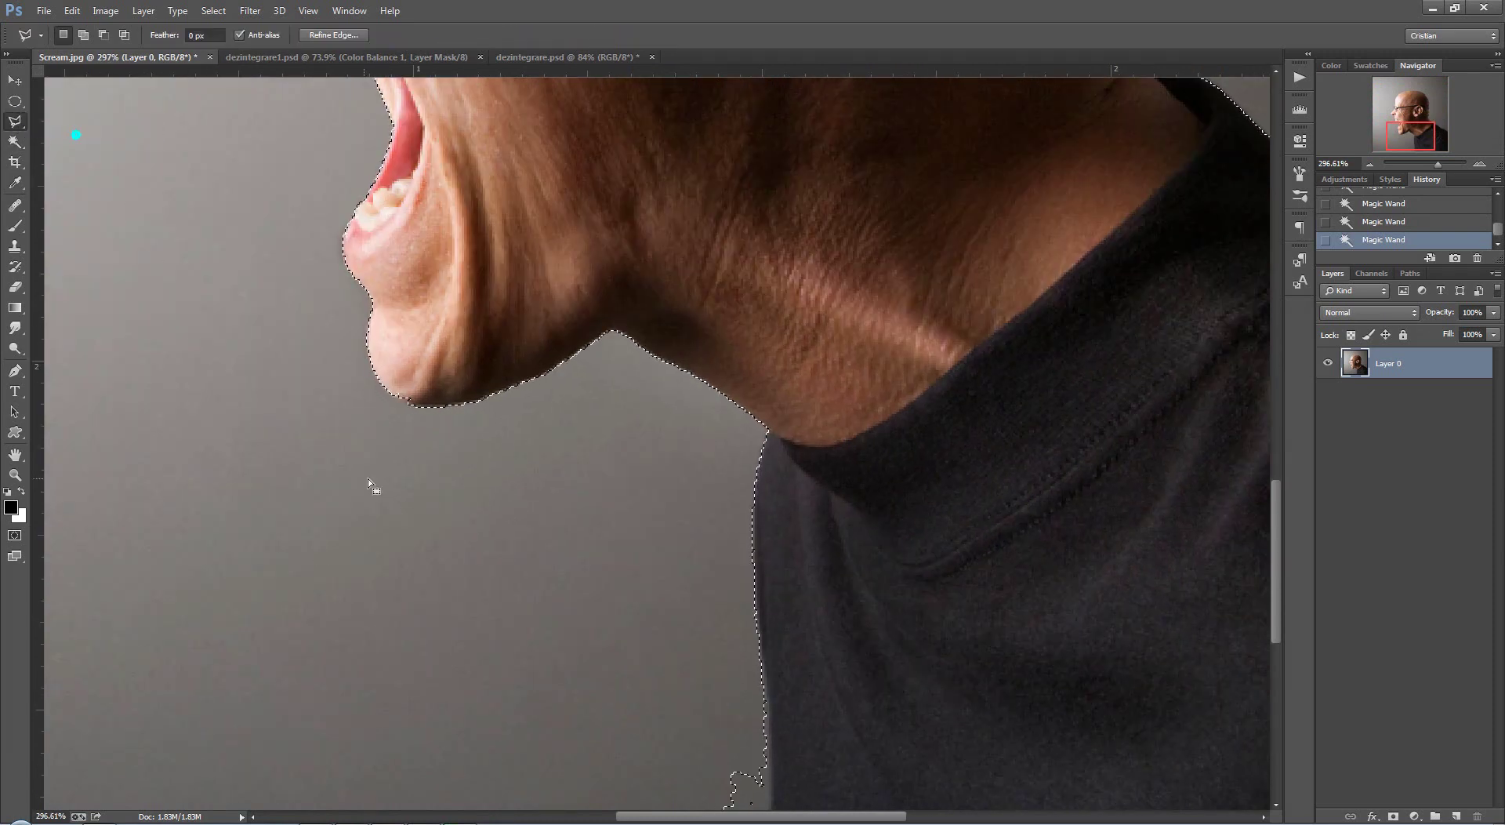
key(alt)
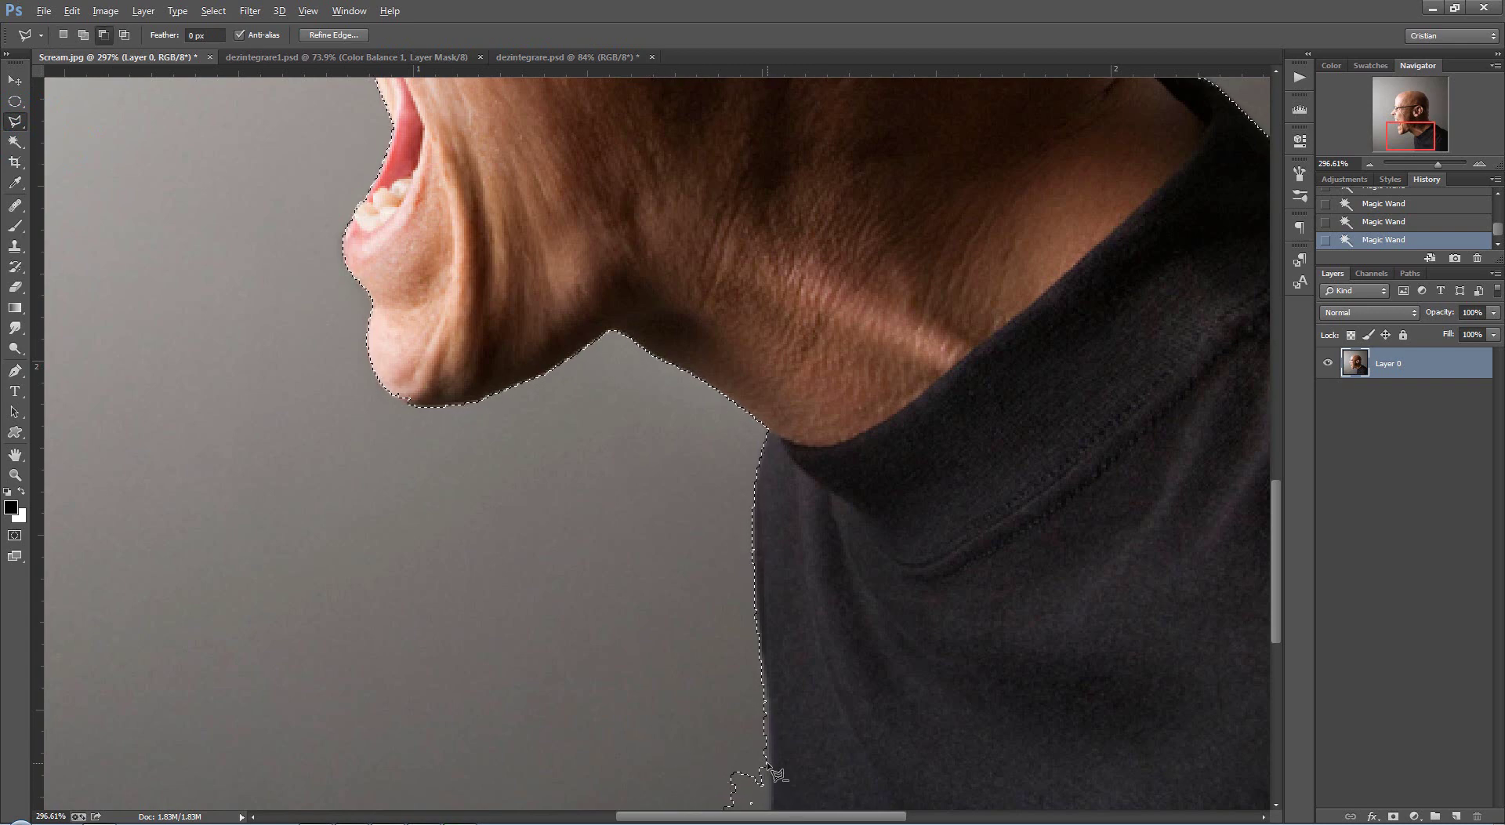
click(767, 762)
scroll(773, 791, down, 5)
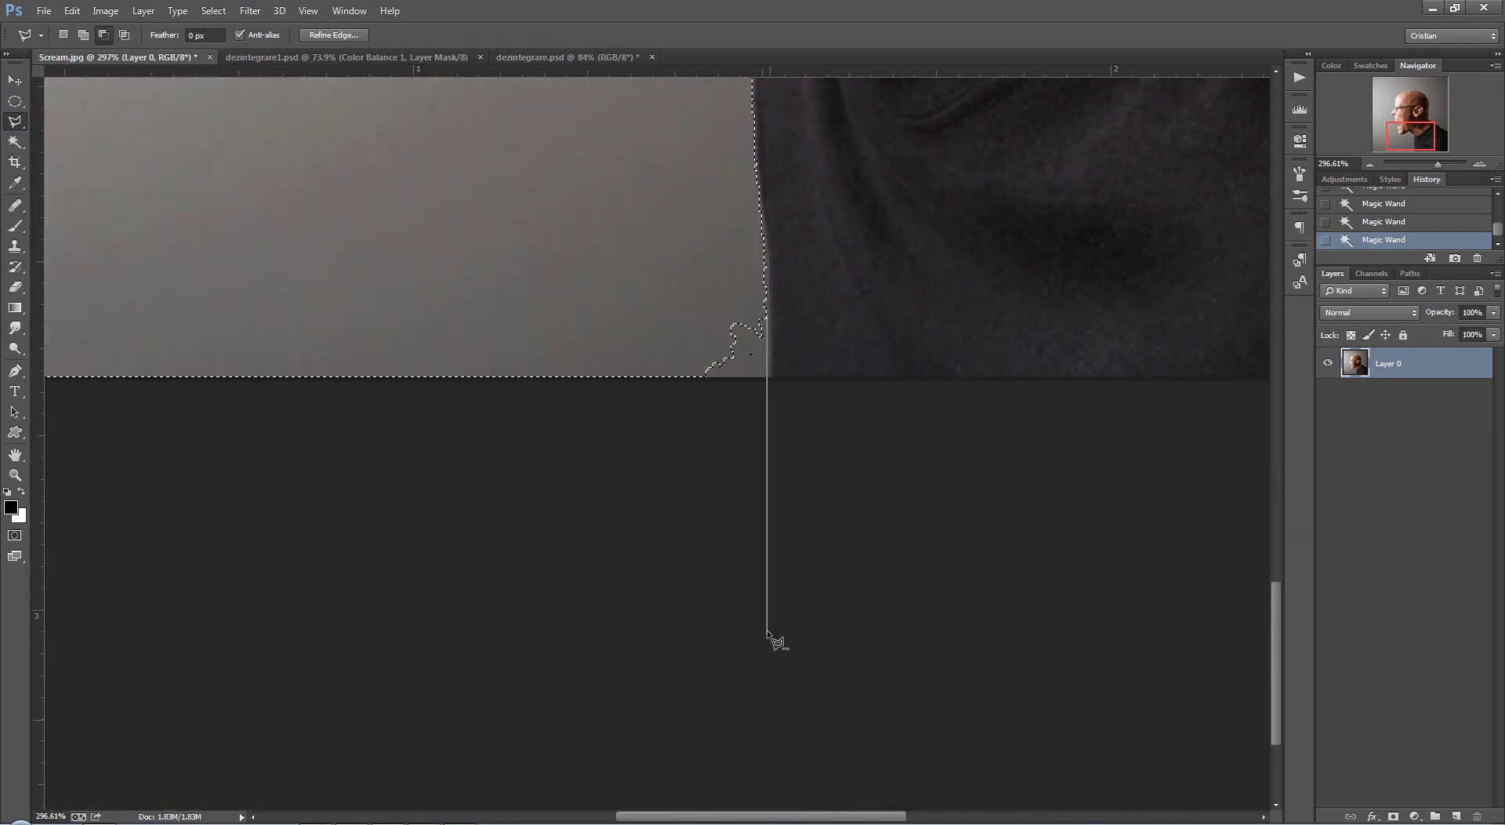
click(776, 468)
click(647, 473)
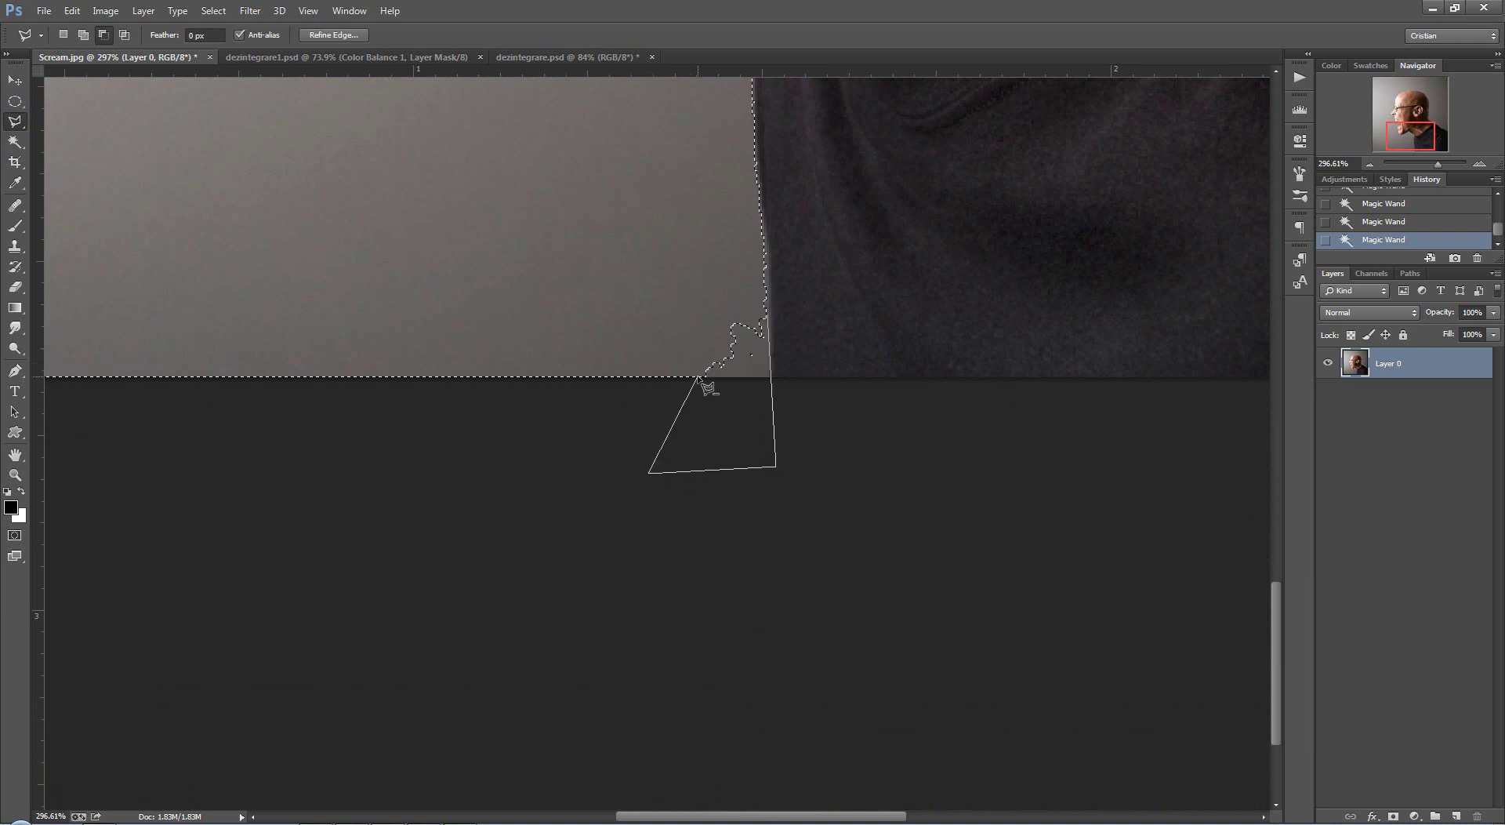
double_click(697, 377)
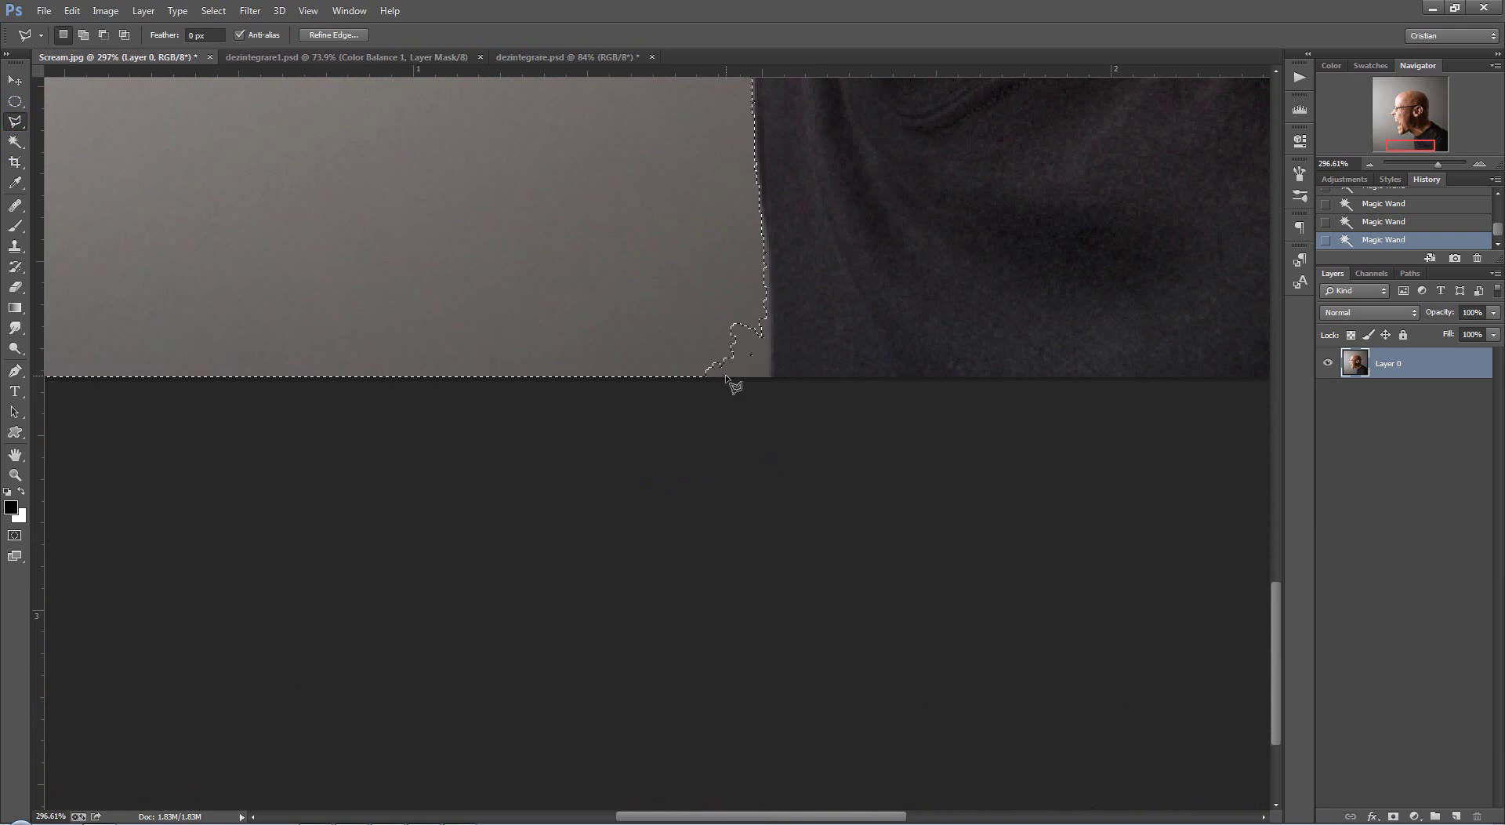
- Add the jagged notch beside the shirt to the backdrop selection with a second polygon
click(766, 255)
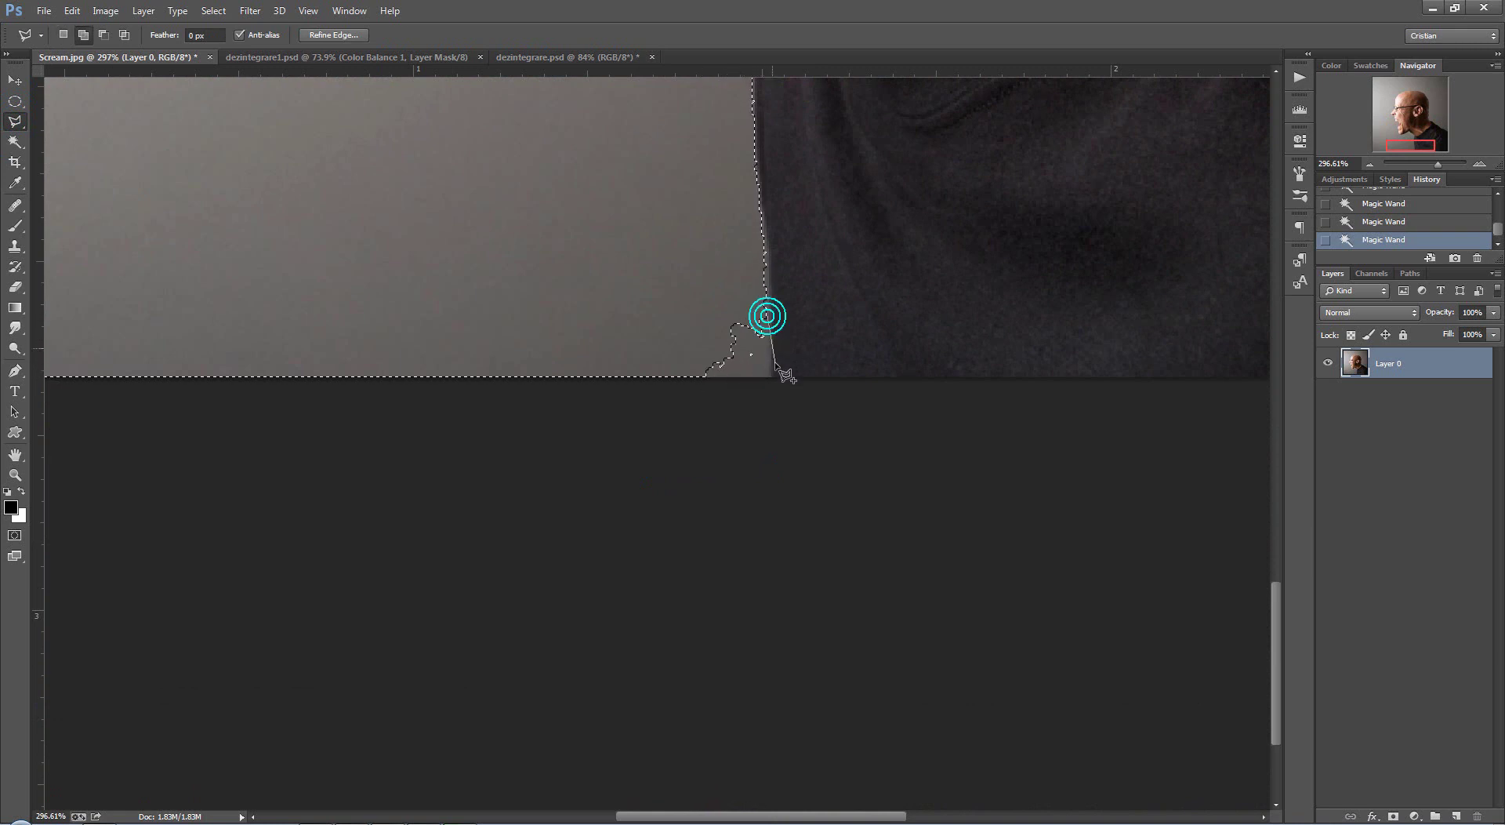
click(775, 426)
click(679, 424)
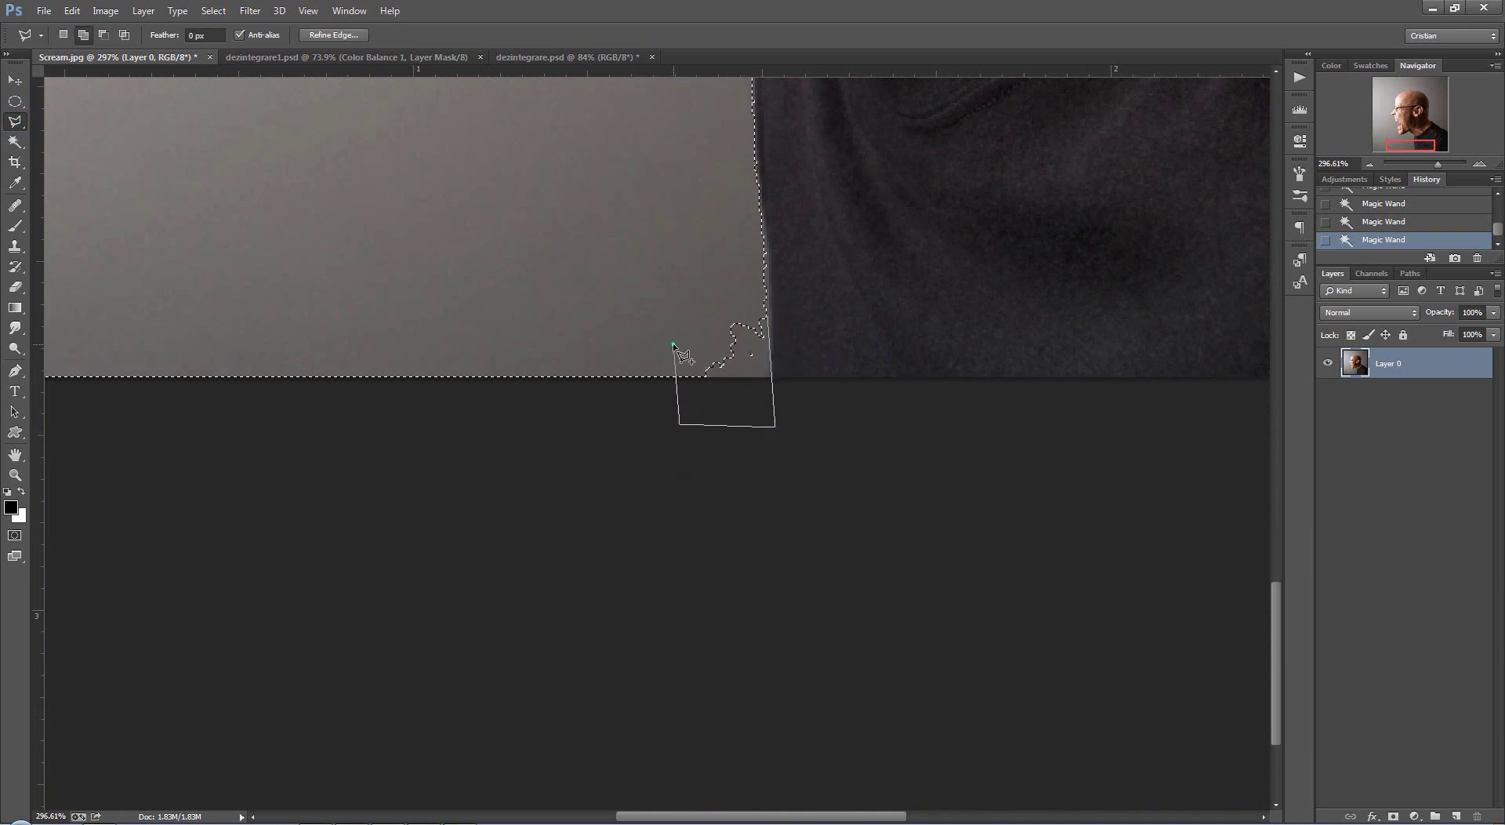
click(674, 342)
click(768, 314)
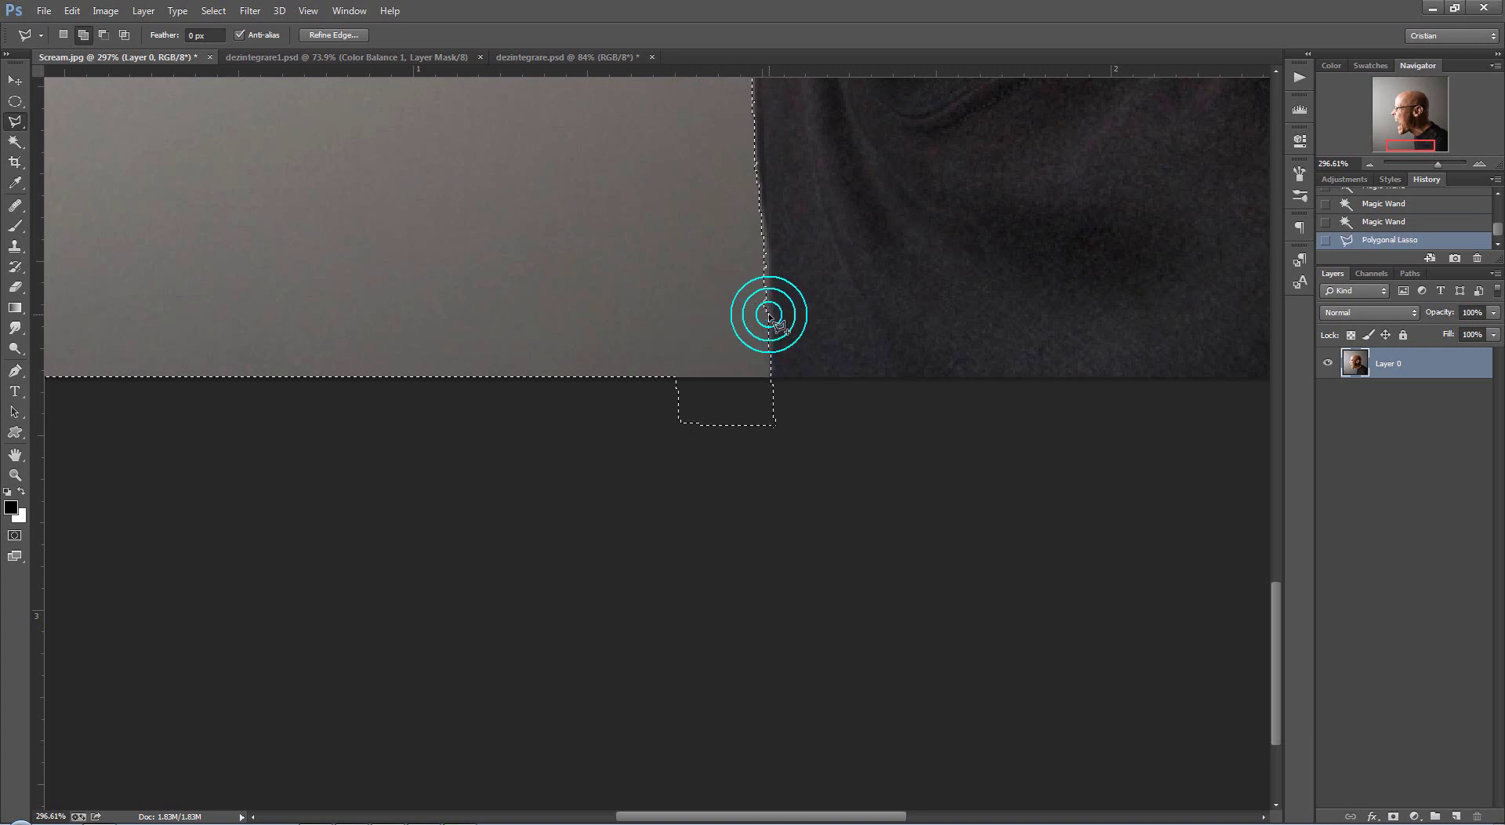
scroll(674, 404, down, 5)
scroll(674, 404, down, 1)
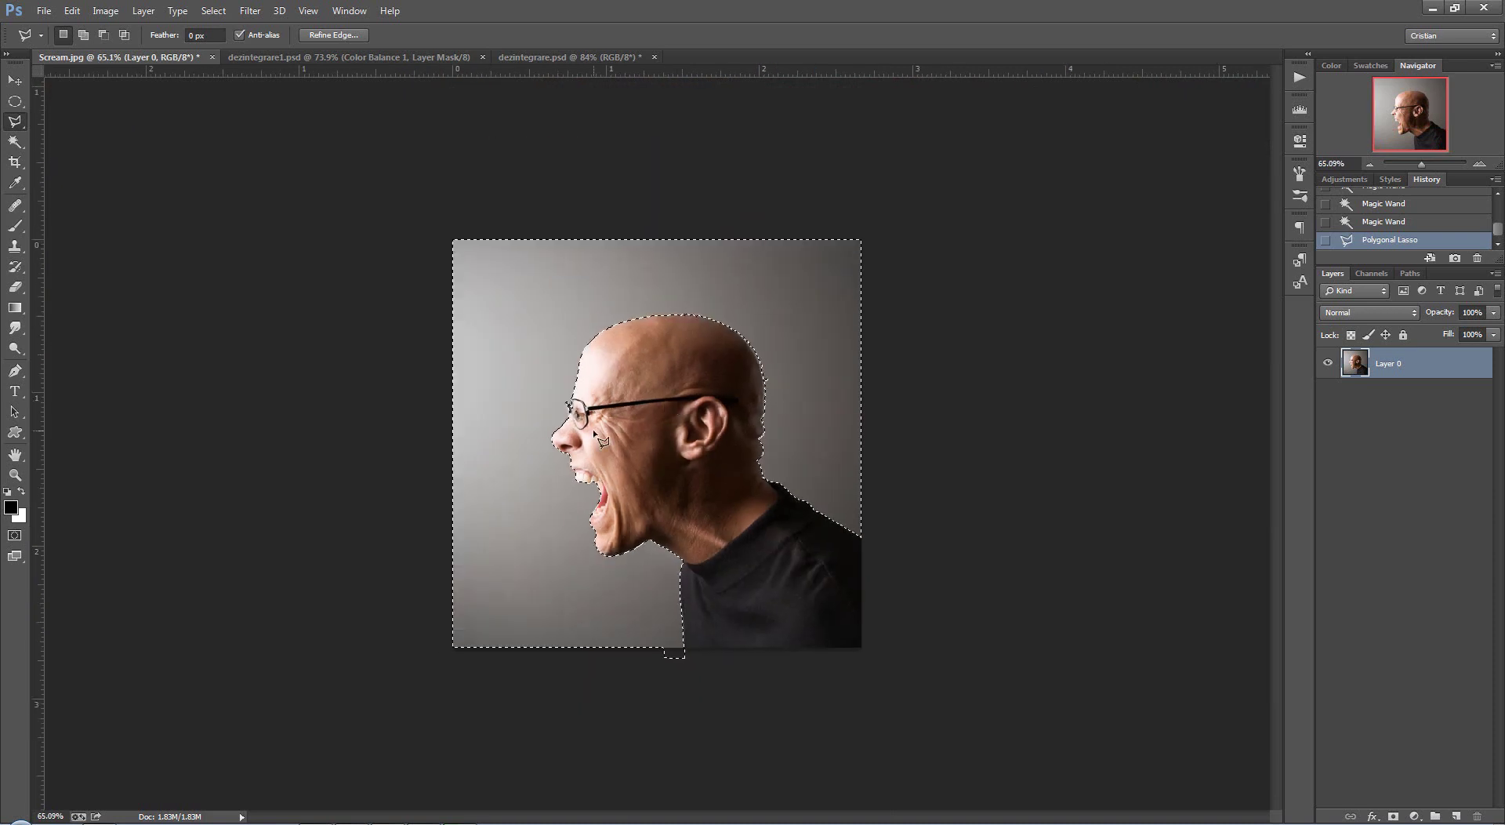
scroll(373, 427, up, 1)
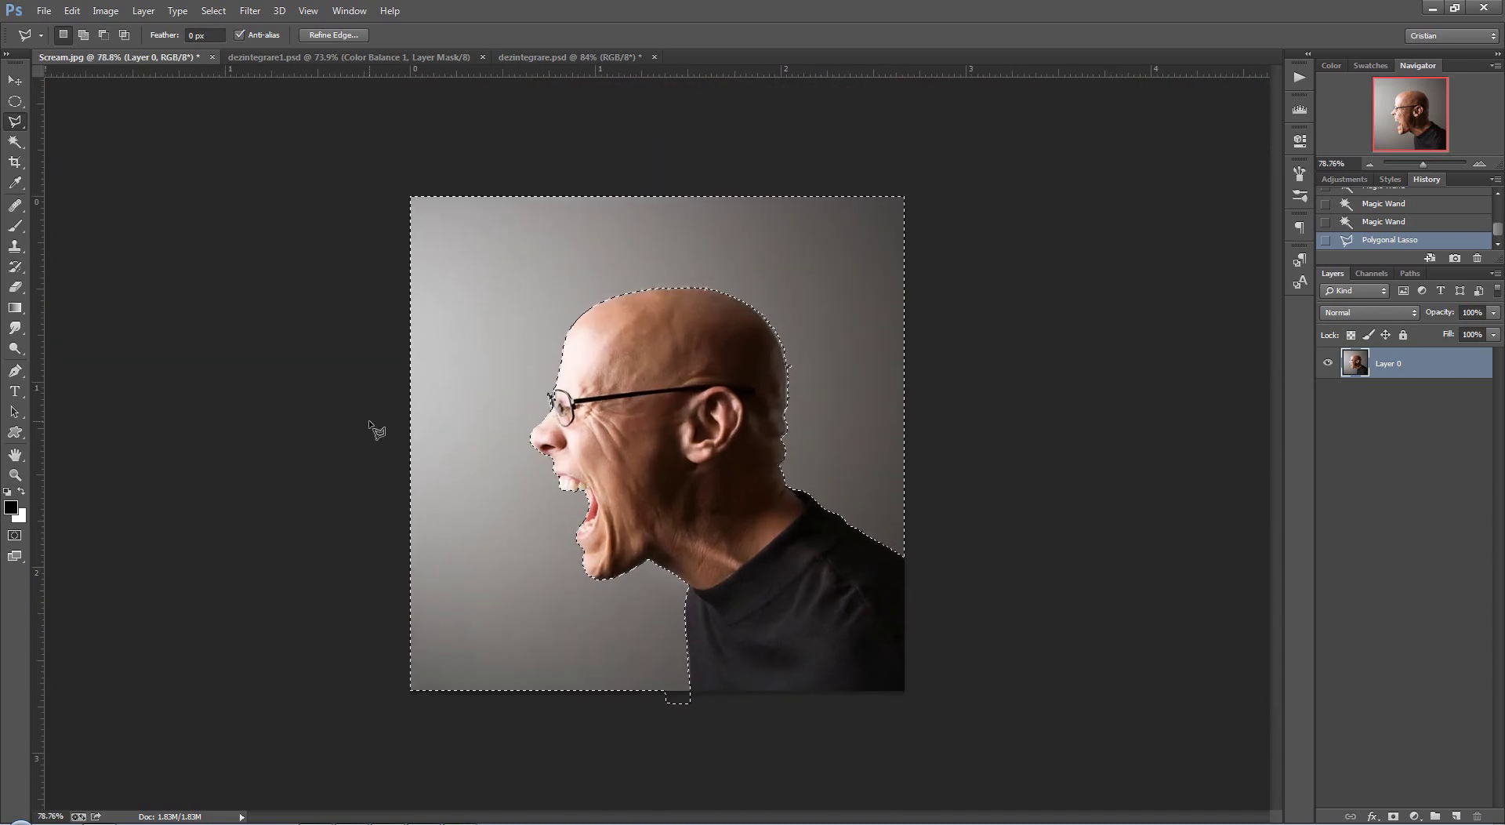
scroll(375, 428, up, 2)
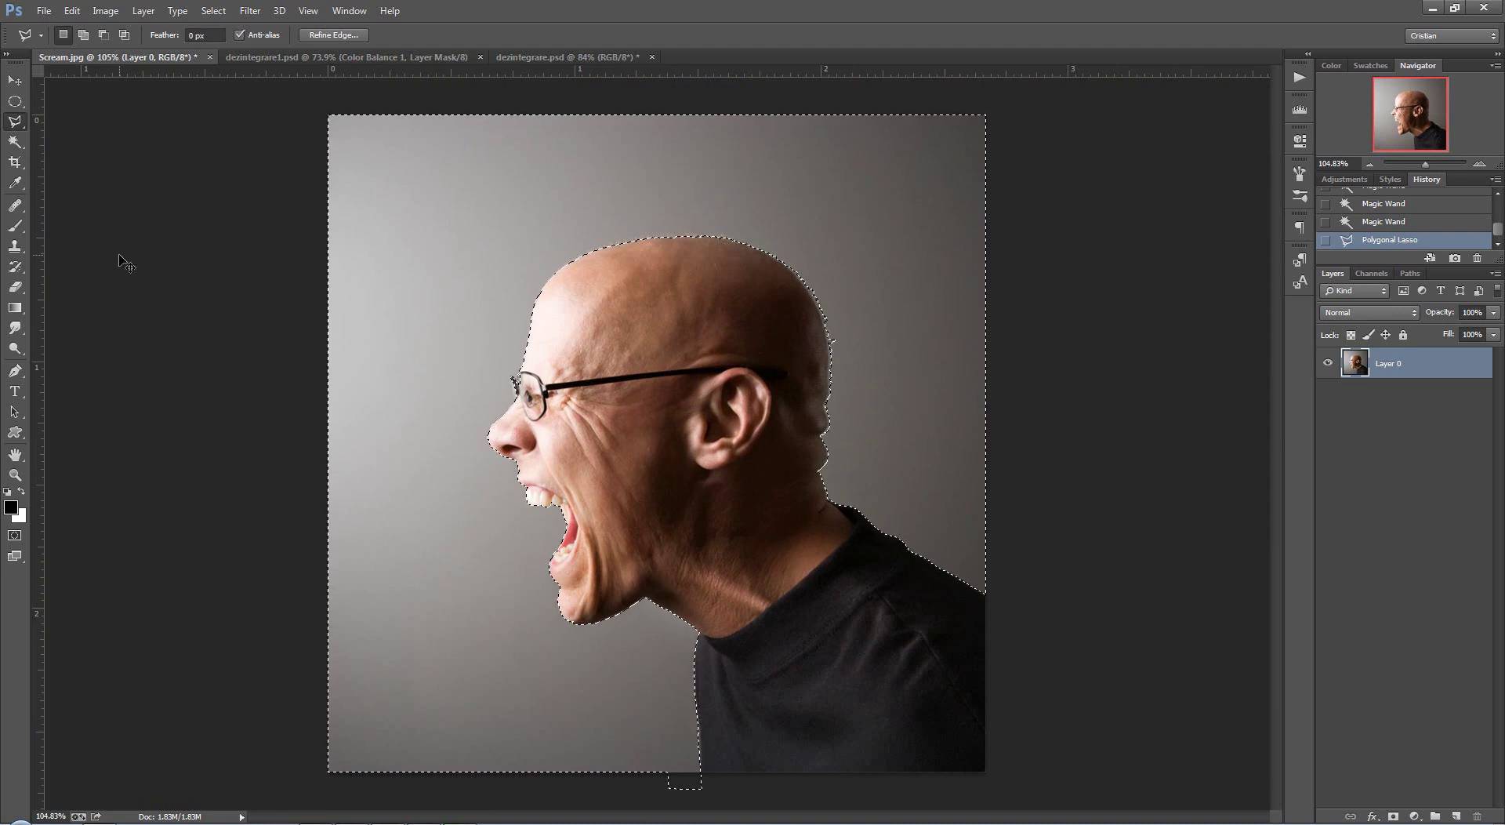
- Invert the selection, copy the man to Layer 1 with Layer Via Copy, and check the cut-out
key(ctrl+shift+i)
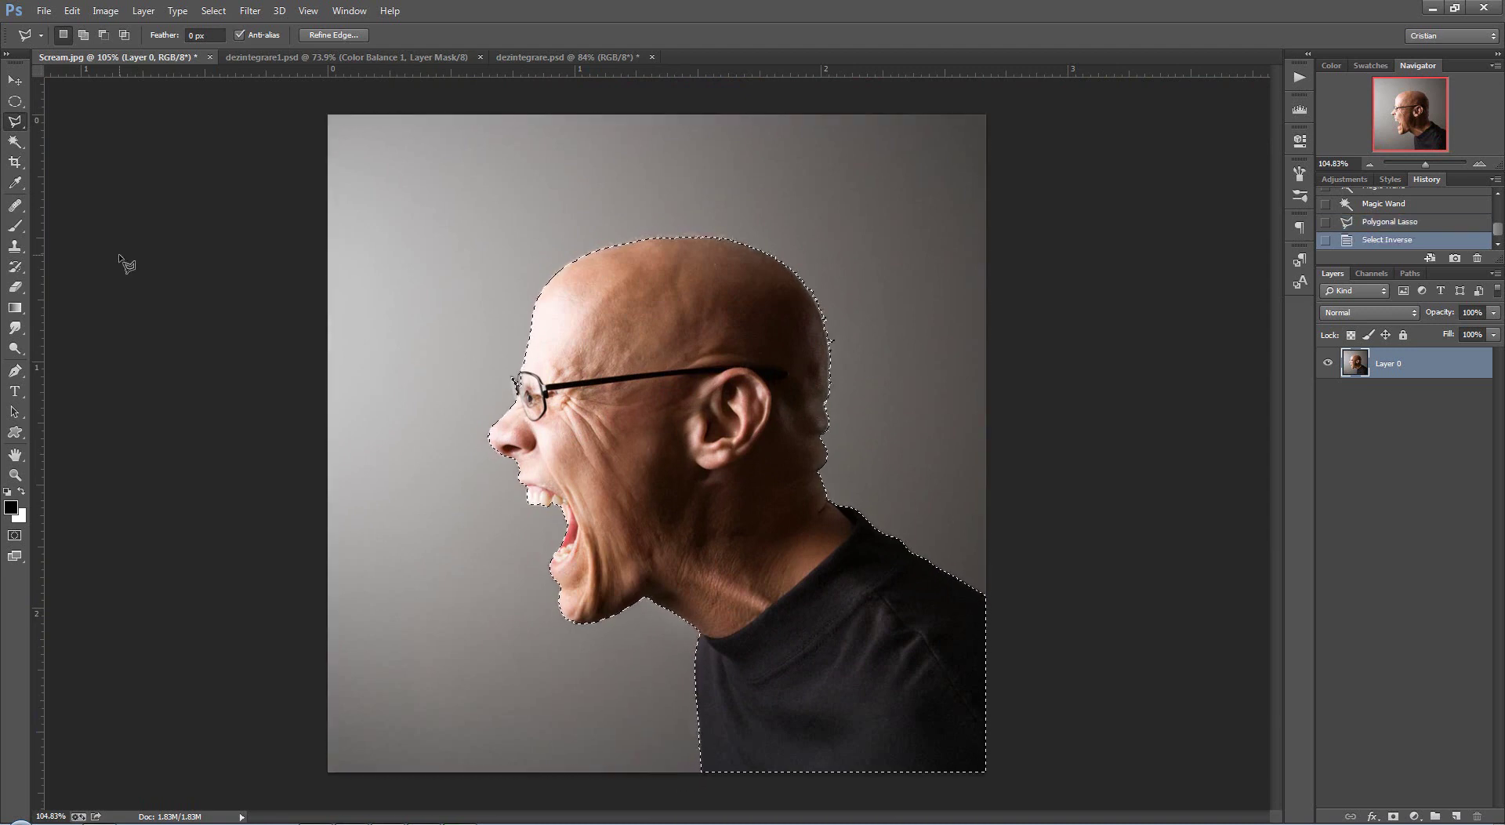
right_click(665, 327)
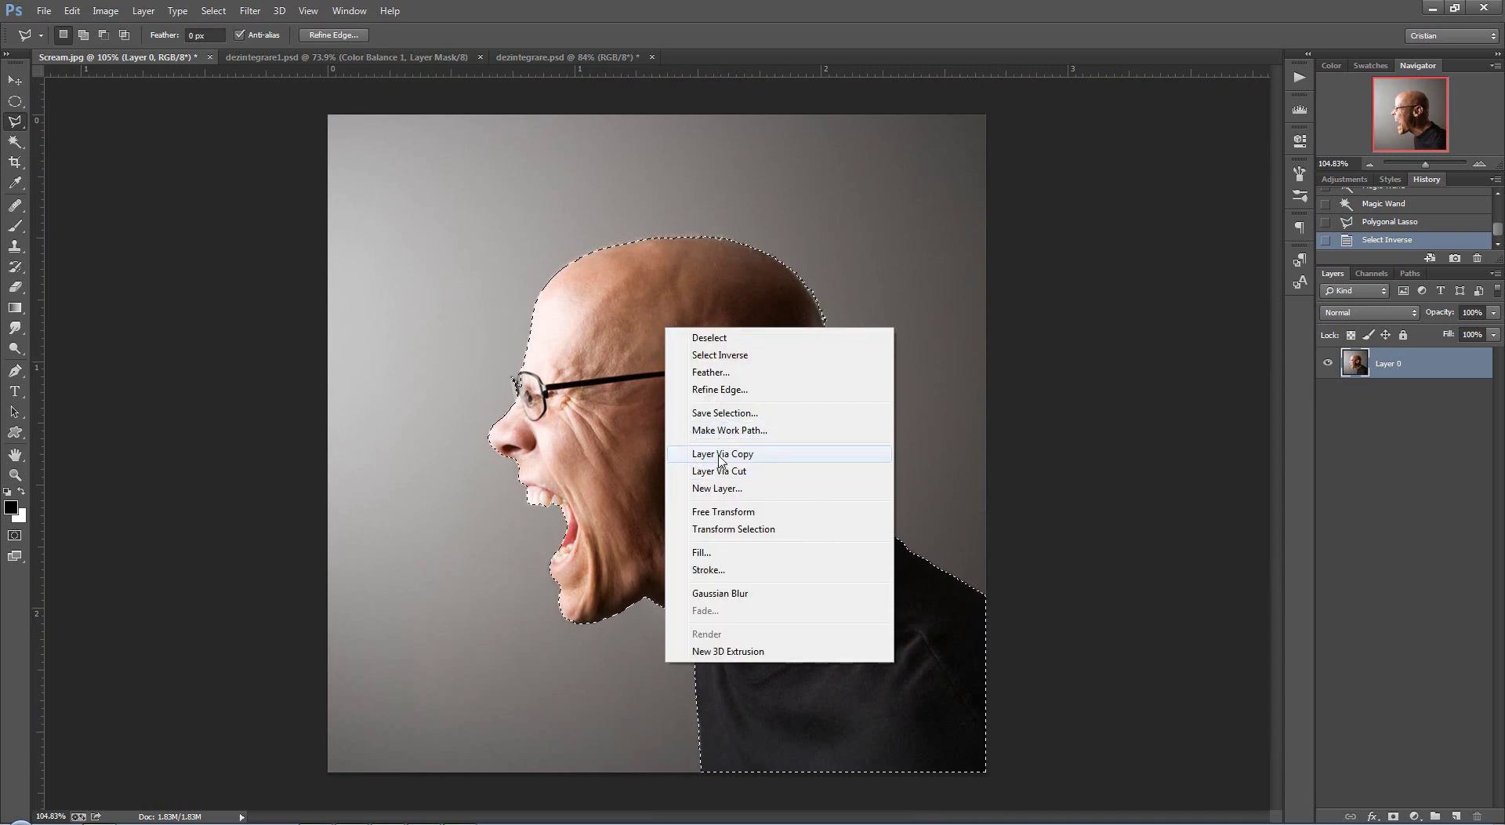
click(719, 454)
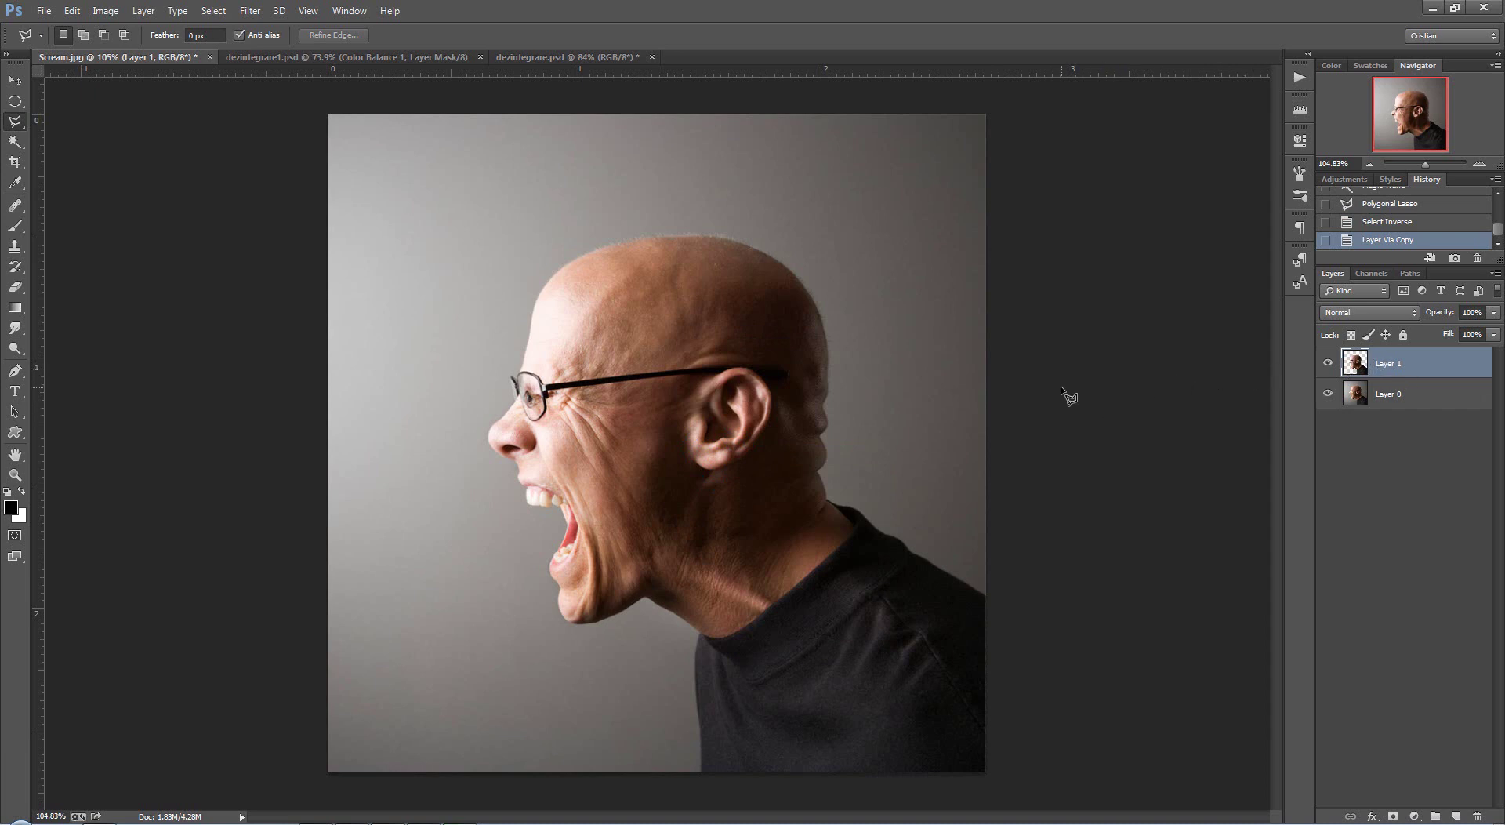
click(1328, 393)
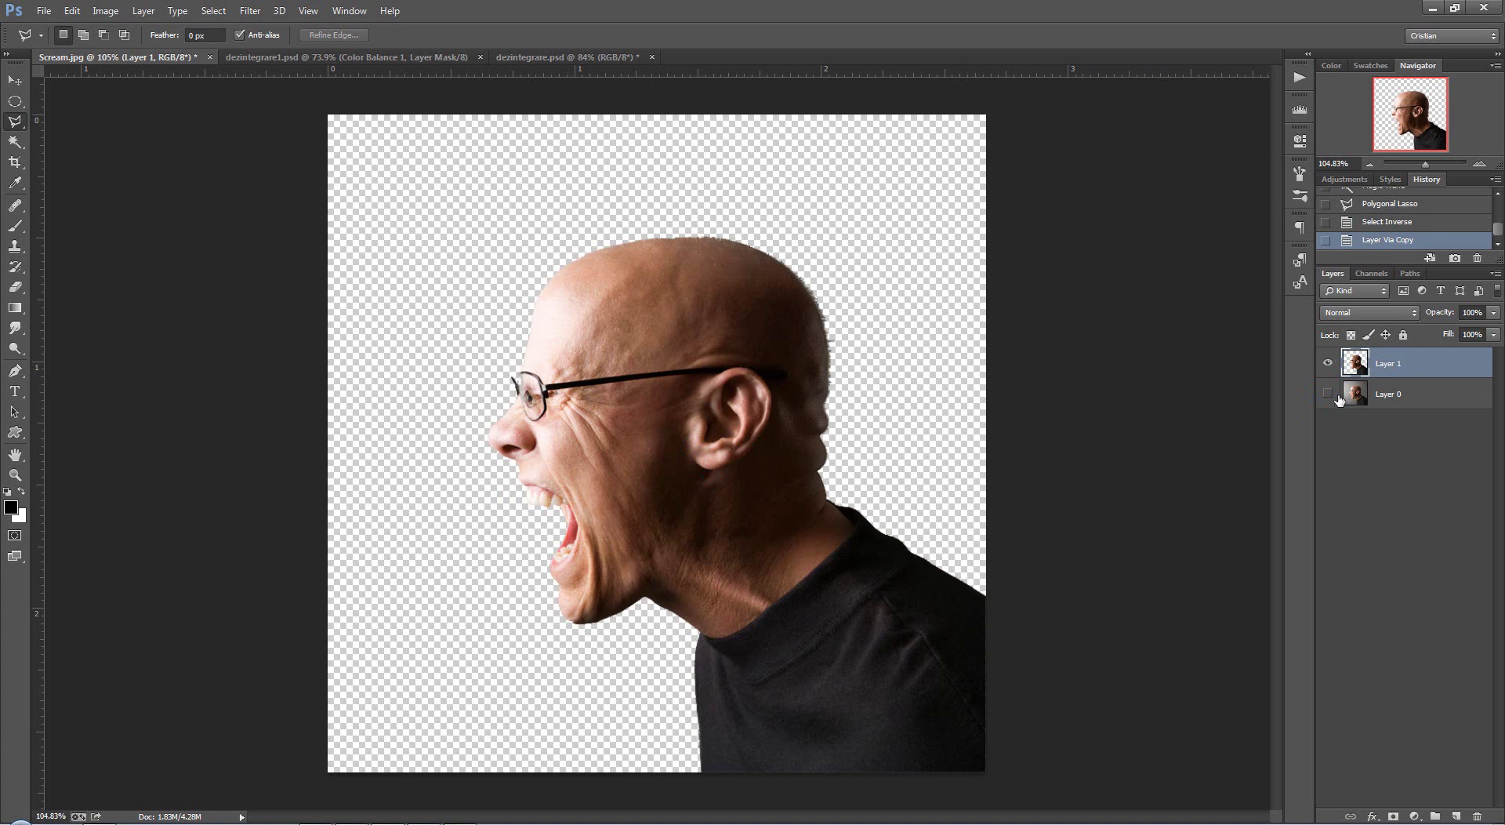
click(1328, 394)
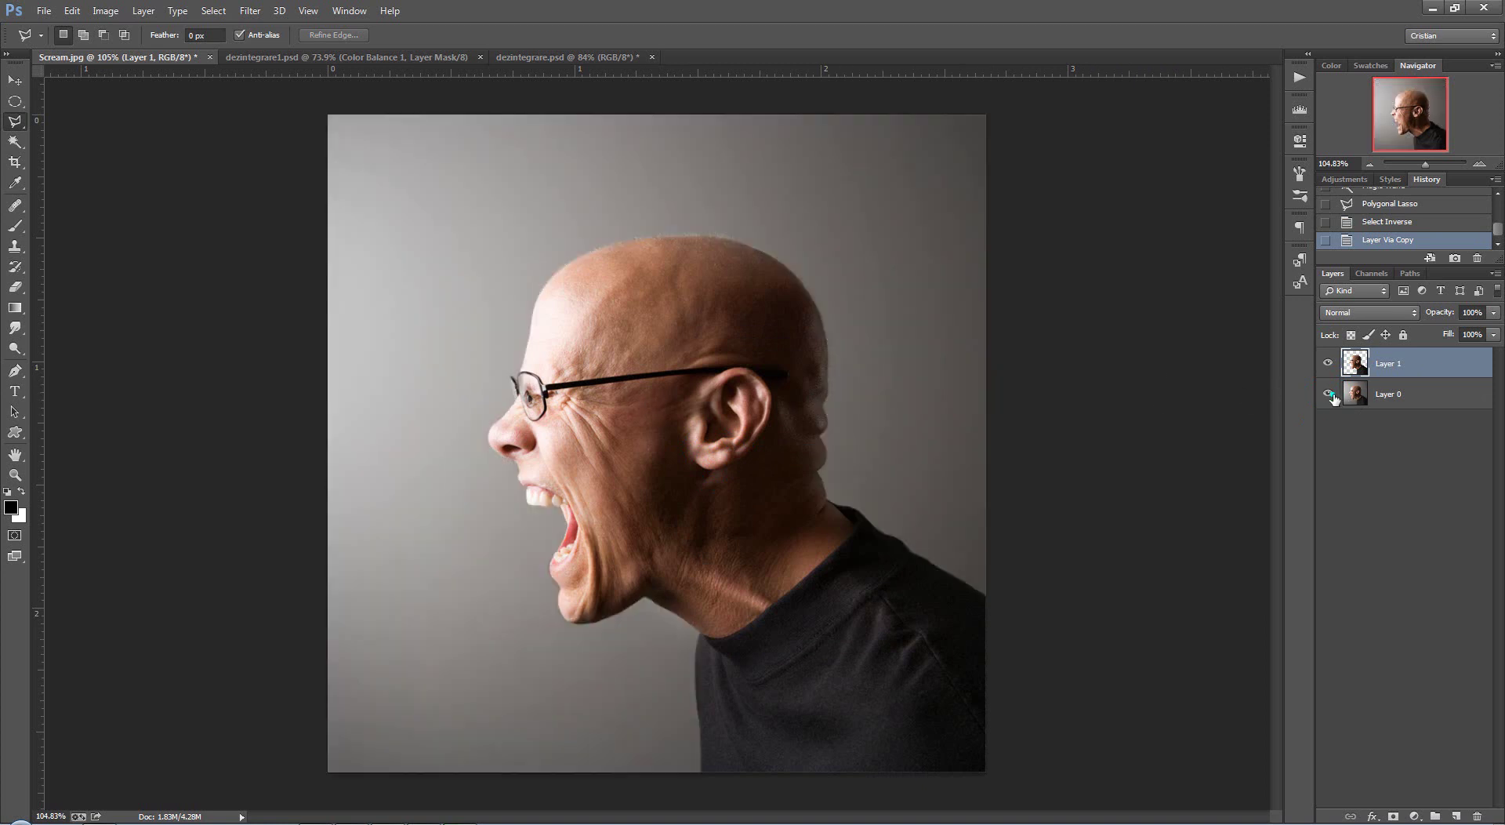
- Choose the Move tool and browse the dezintegrare1.psd, Scream.jpg and dezintegrare.psd tabs
click(14, 80)
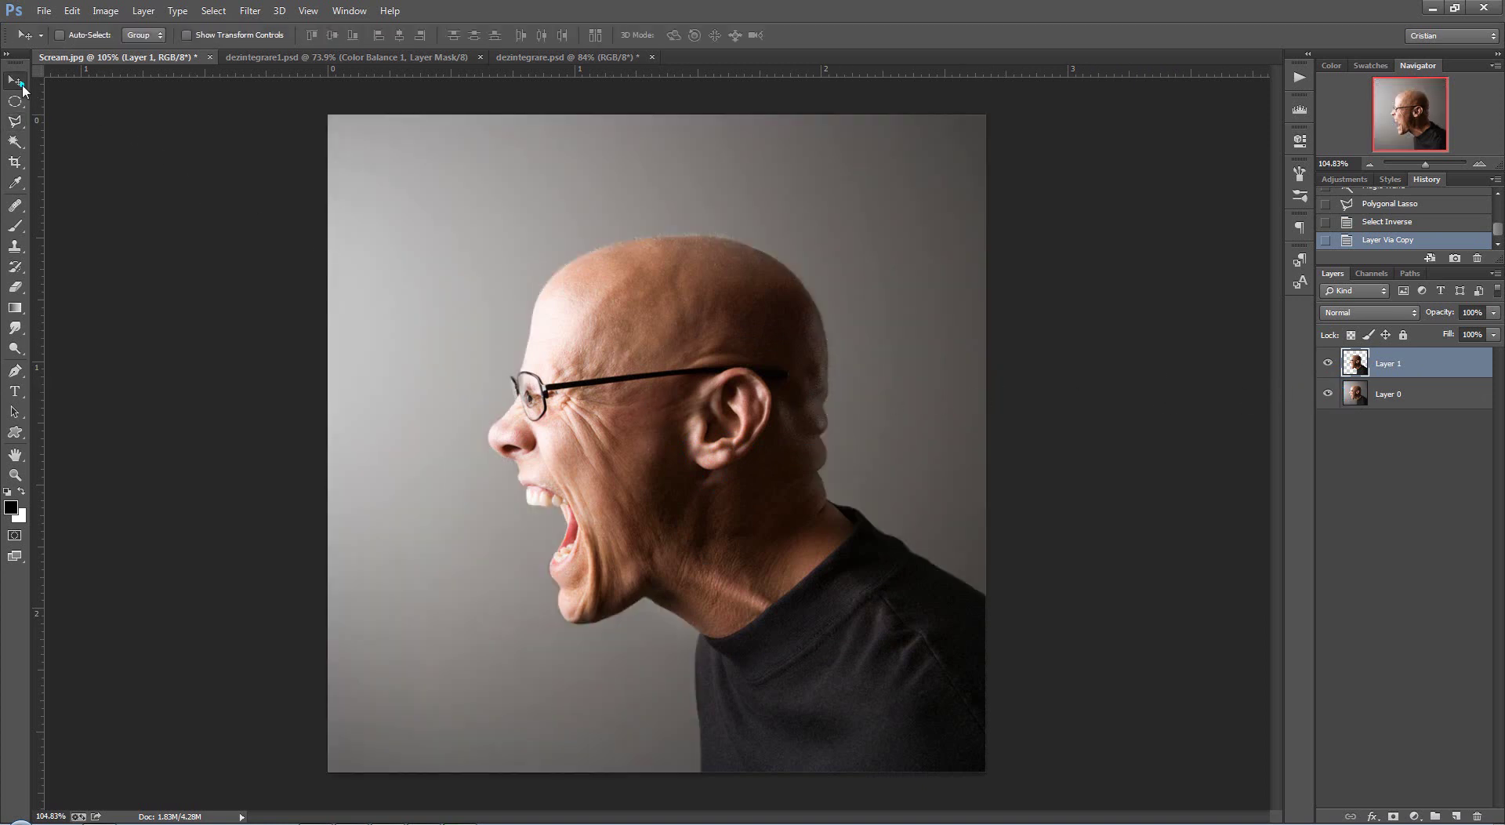
click(43, 11)
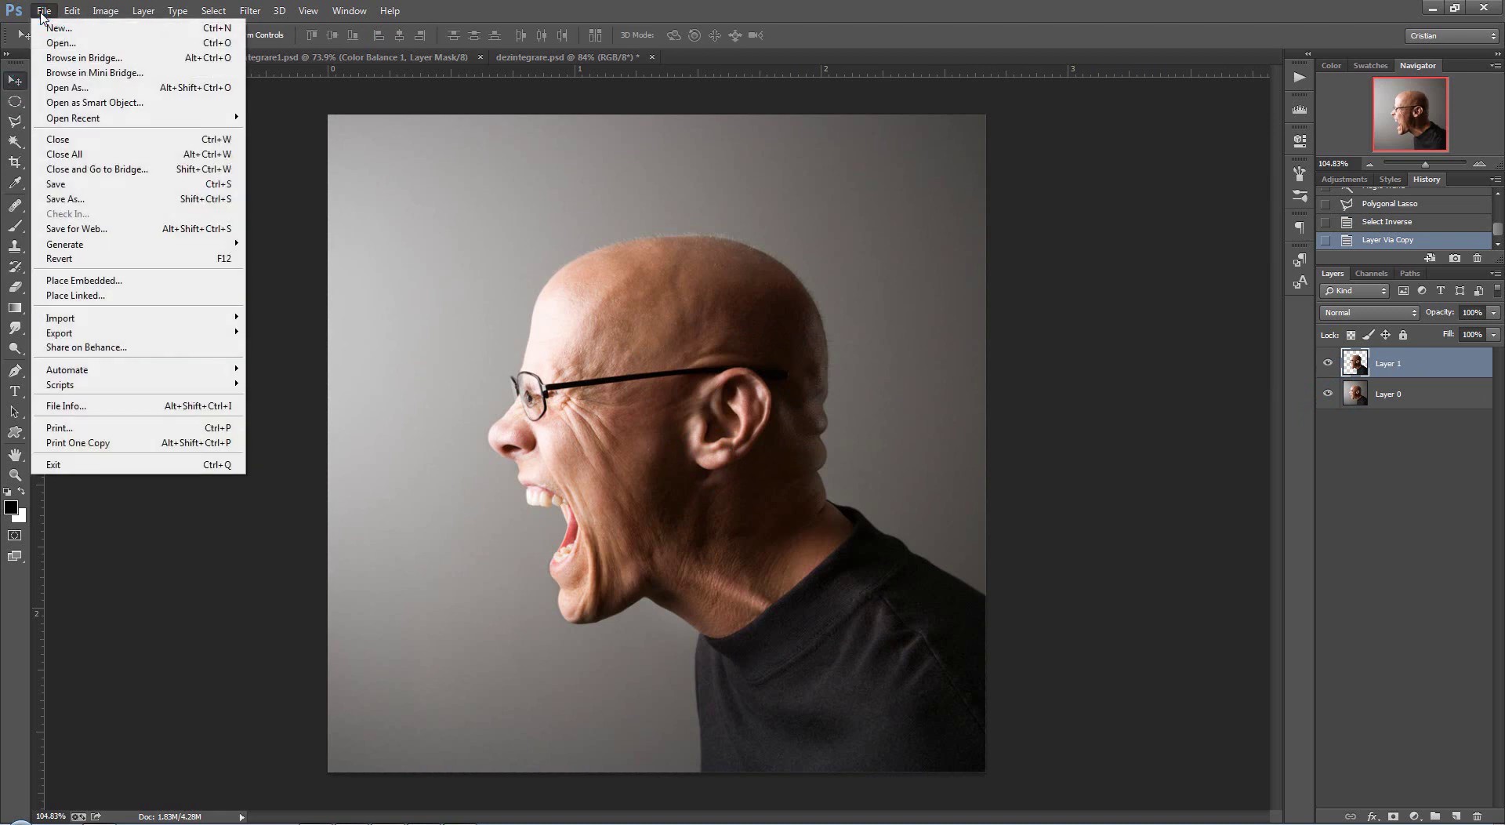
click(295, 57)
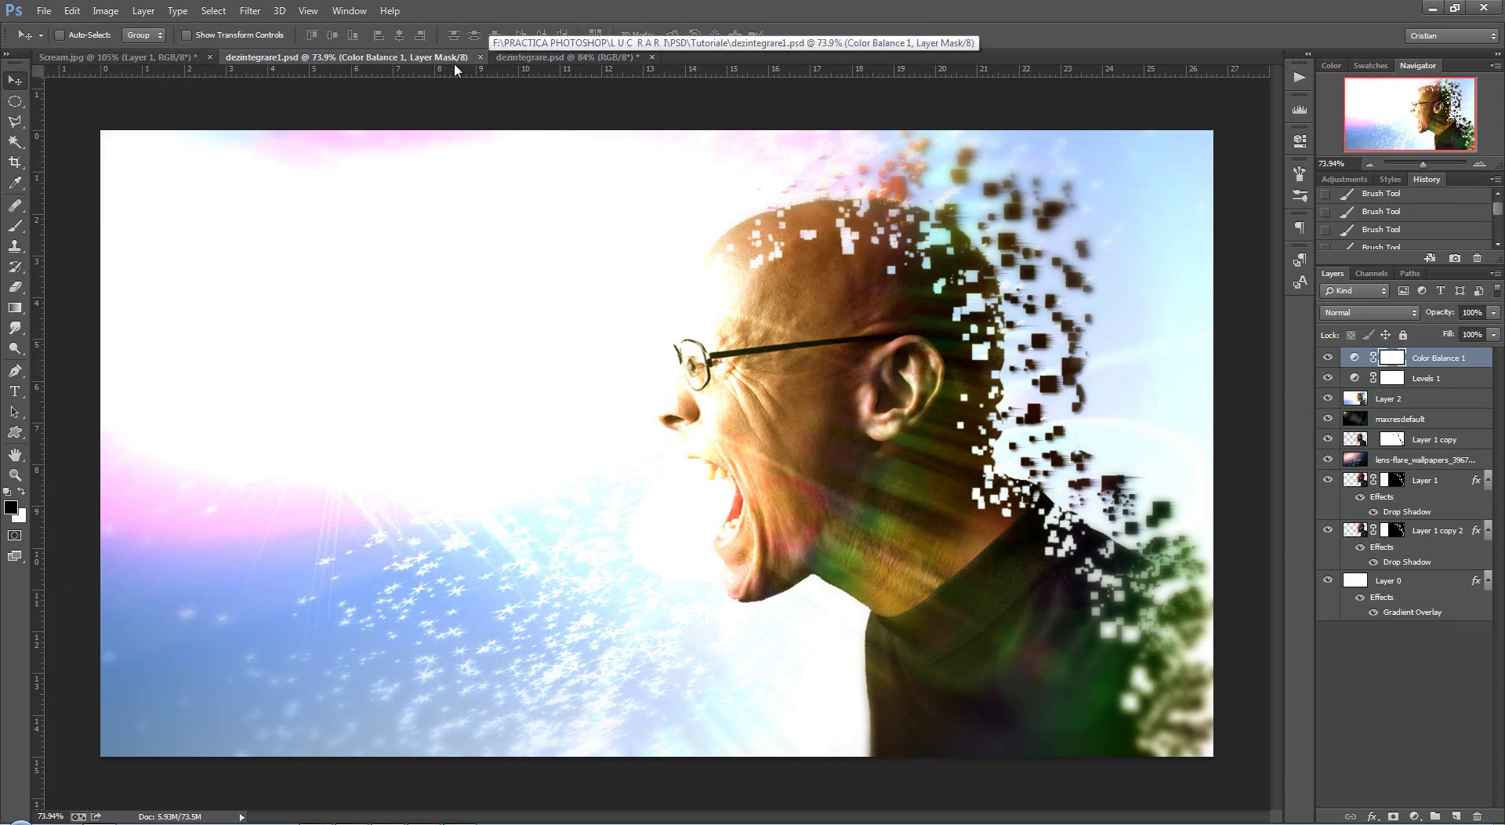
click(148, 58)
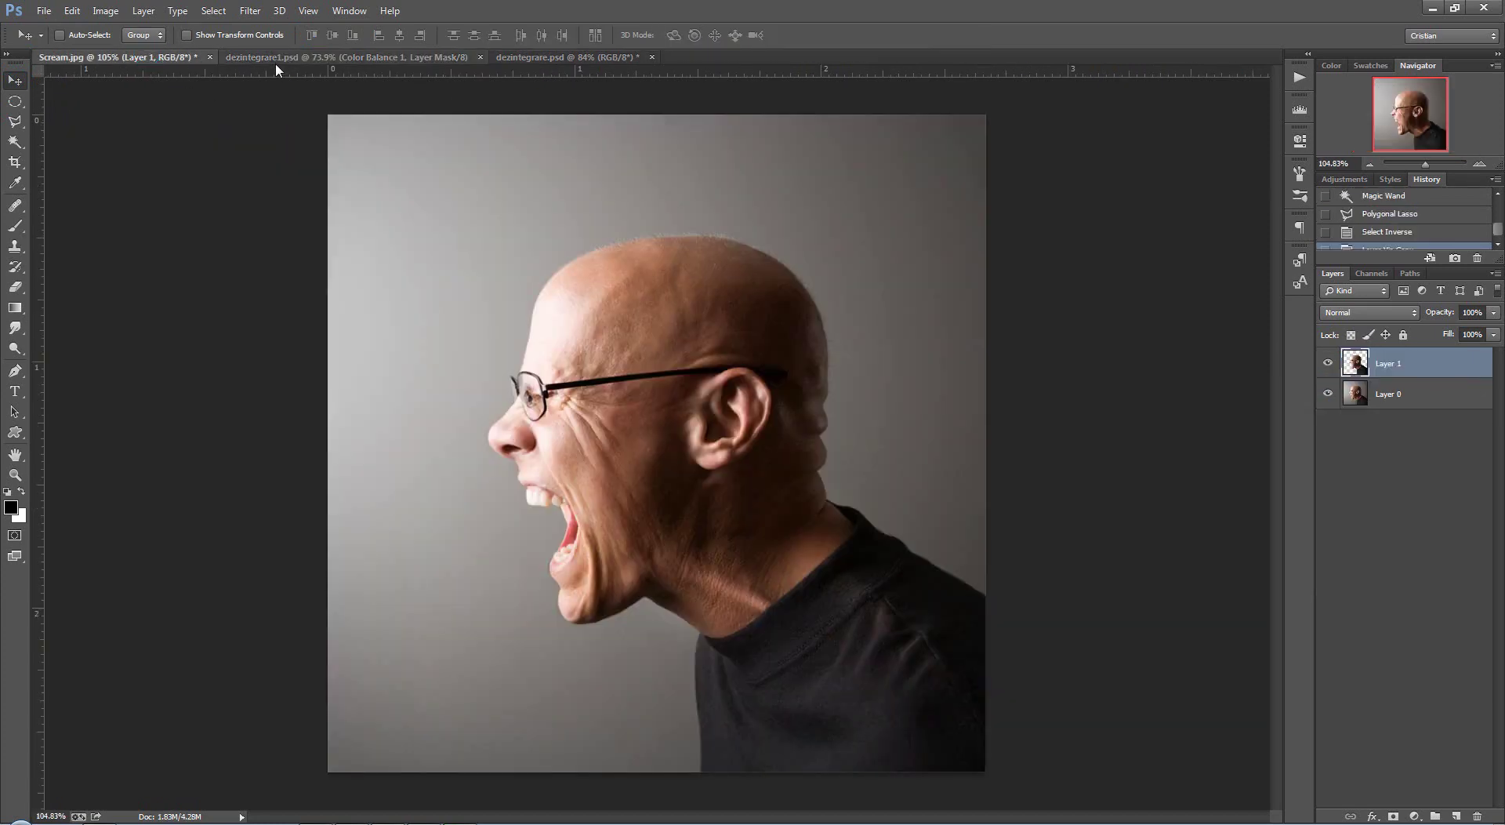
click(295, 57)
click(521, 58)
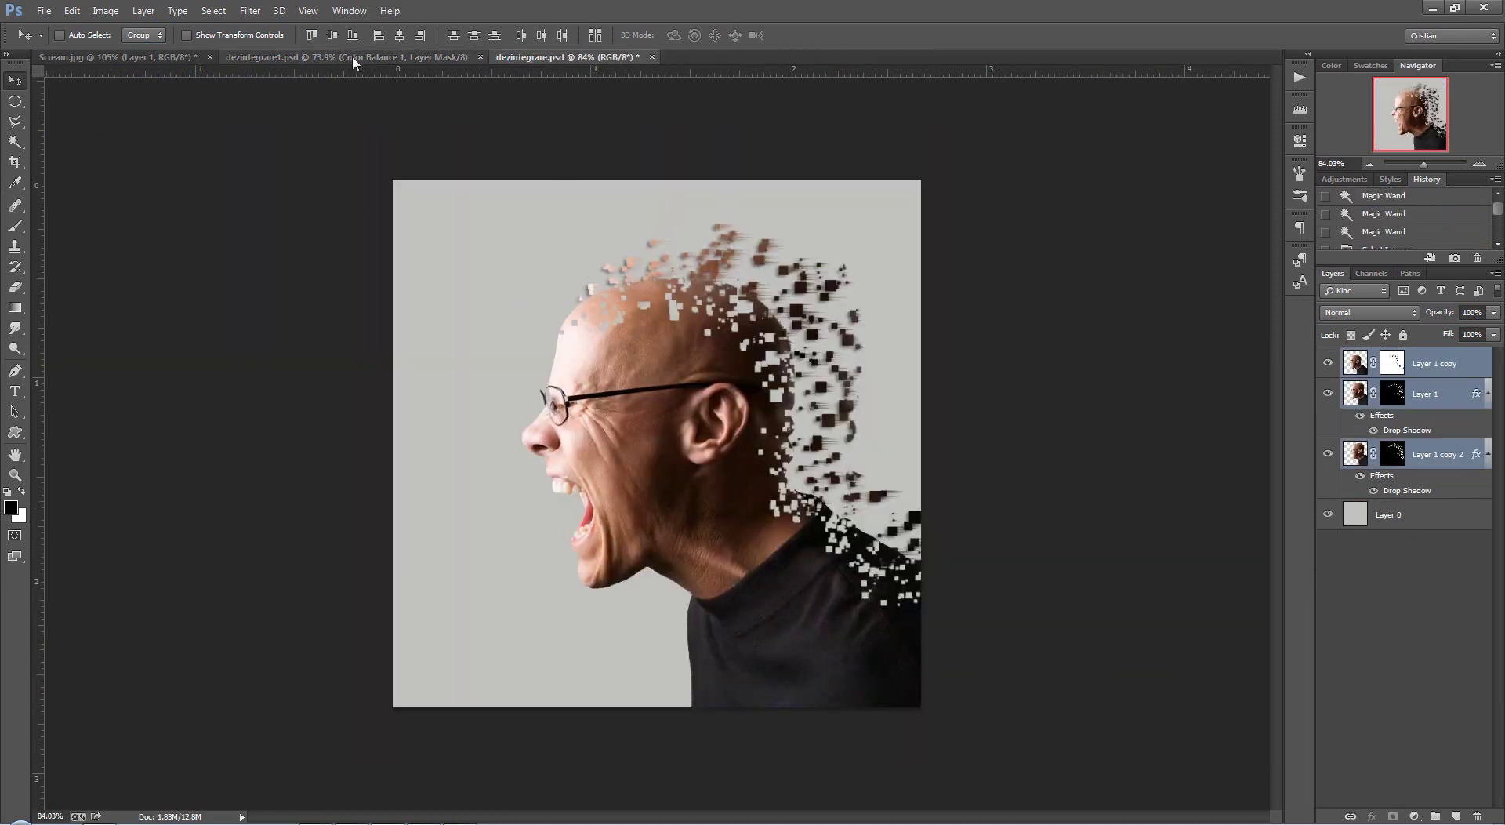
- Create a new 1920×1080 px, 72 ppi RGB document with a white background
click(44, 11)
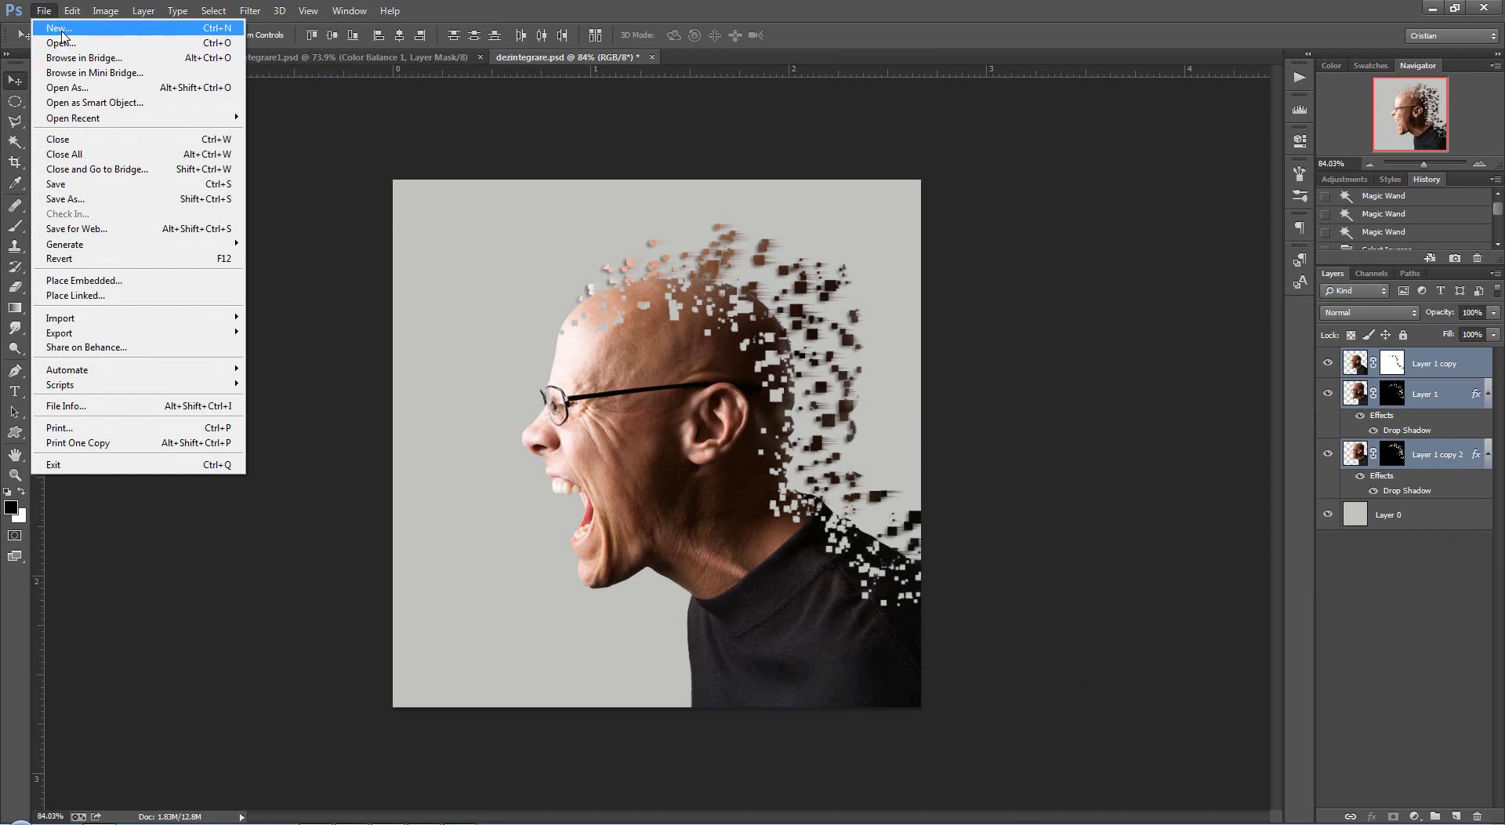
click(59, 28)
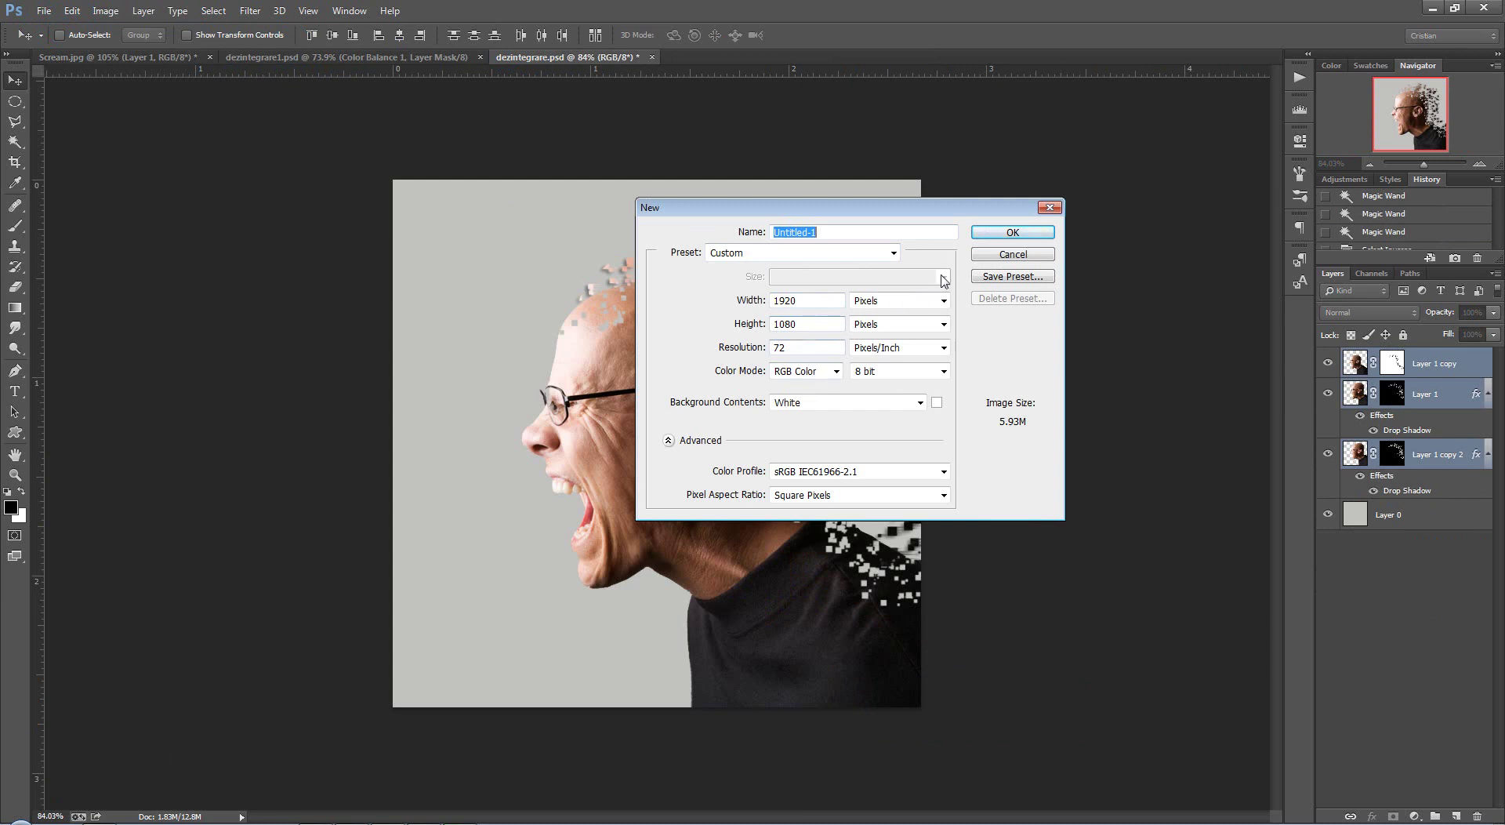
click(990, 233)
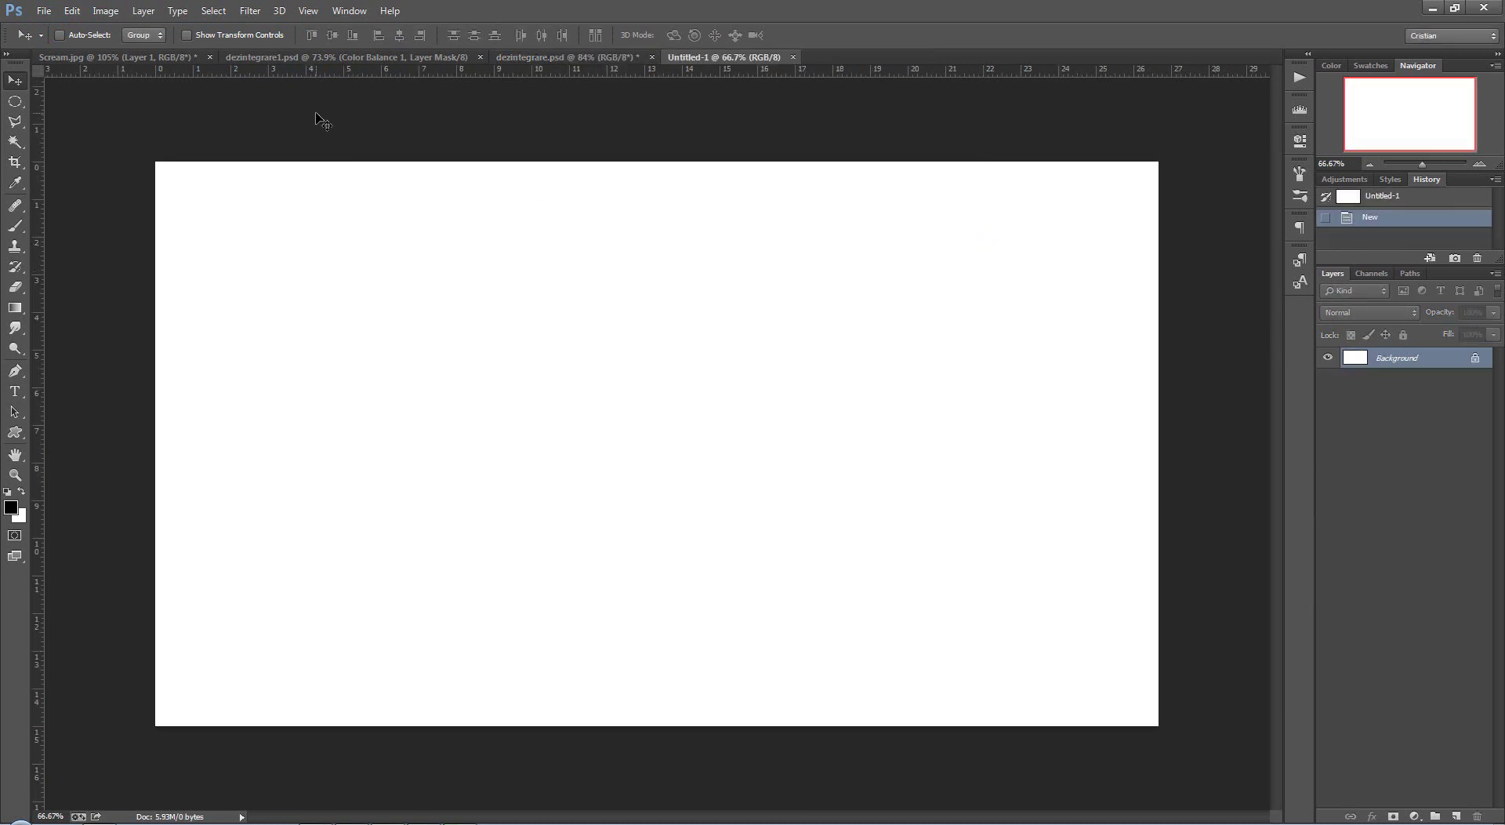
- Drag the cut-out man's Layer 1 from Scream.jpg into Untitled-1
click(126, 57)
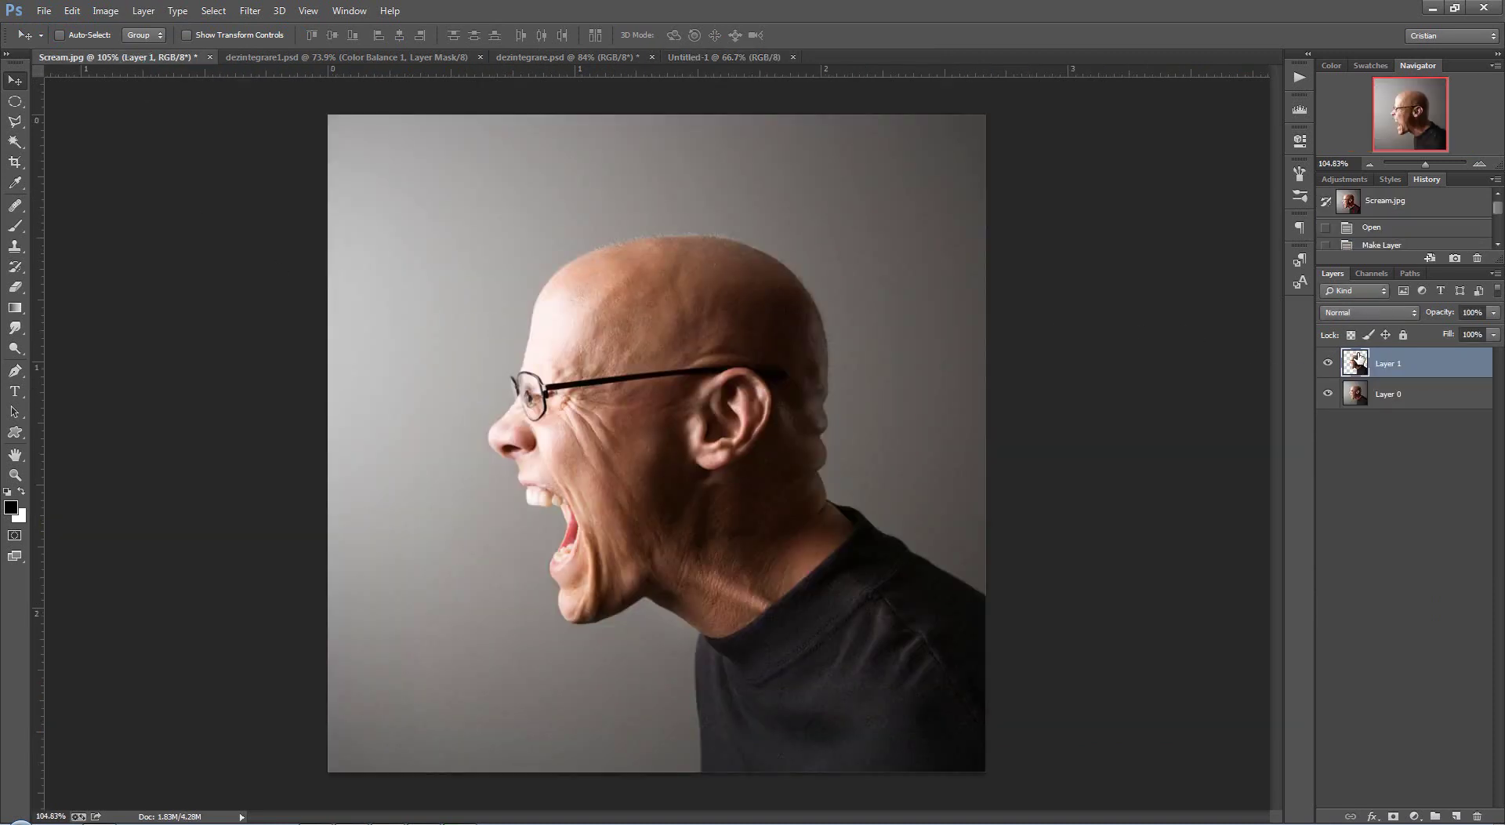
drag(1361, 359, 701, 45)
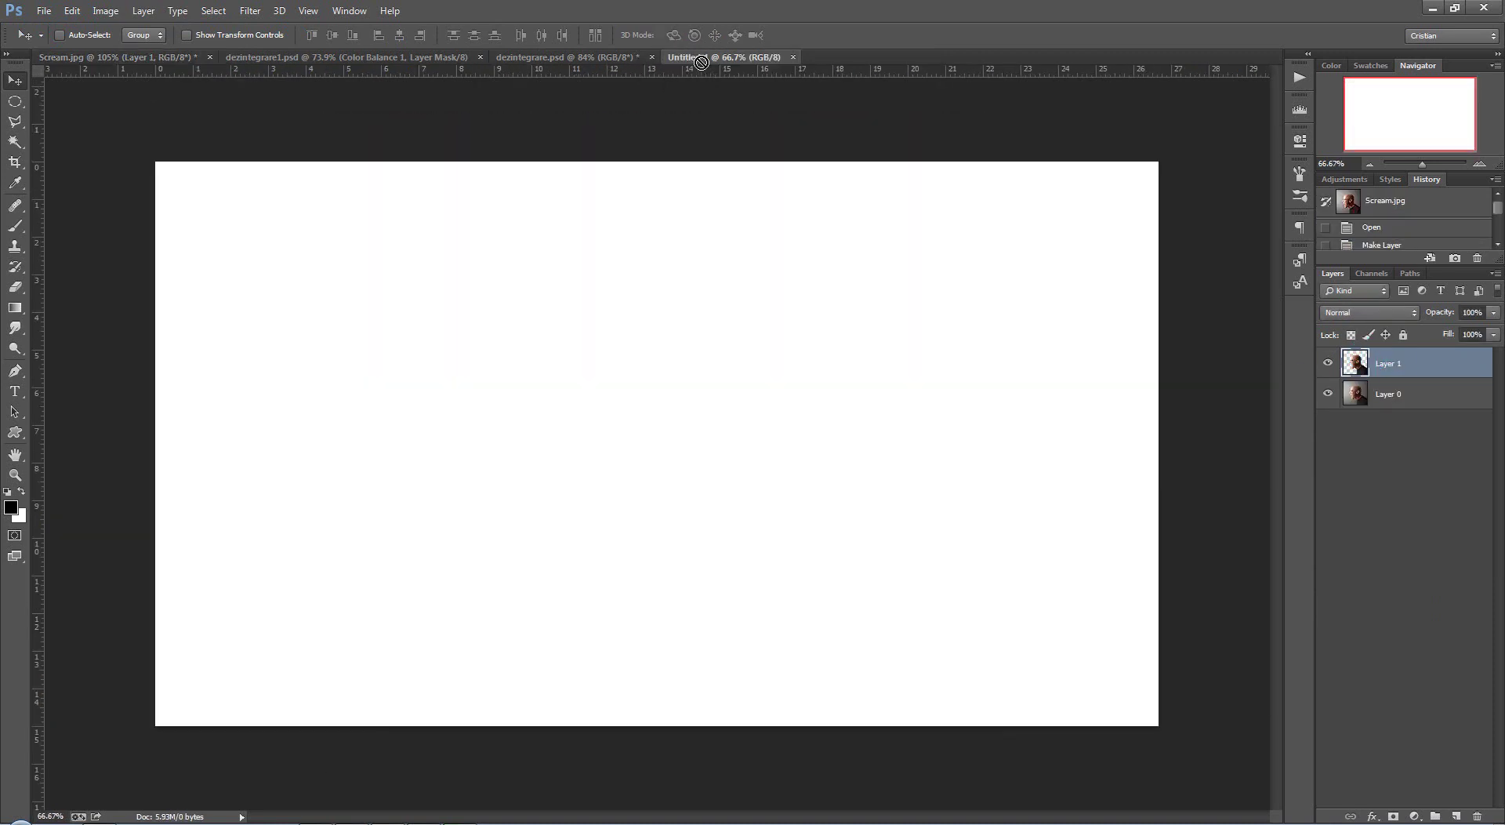
drag(702, 45, 728, 531)
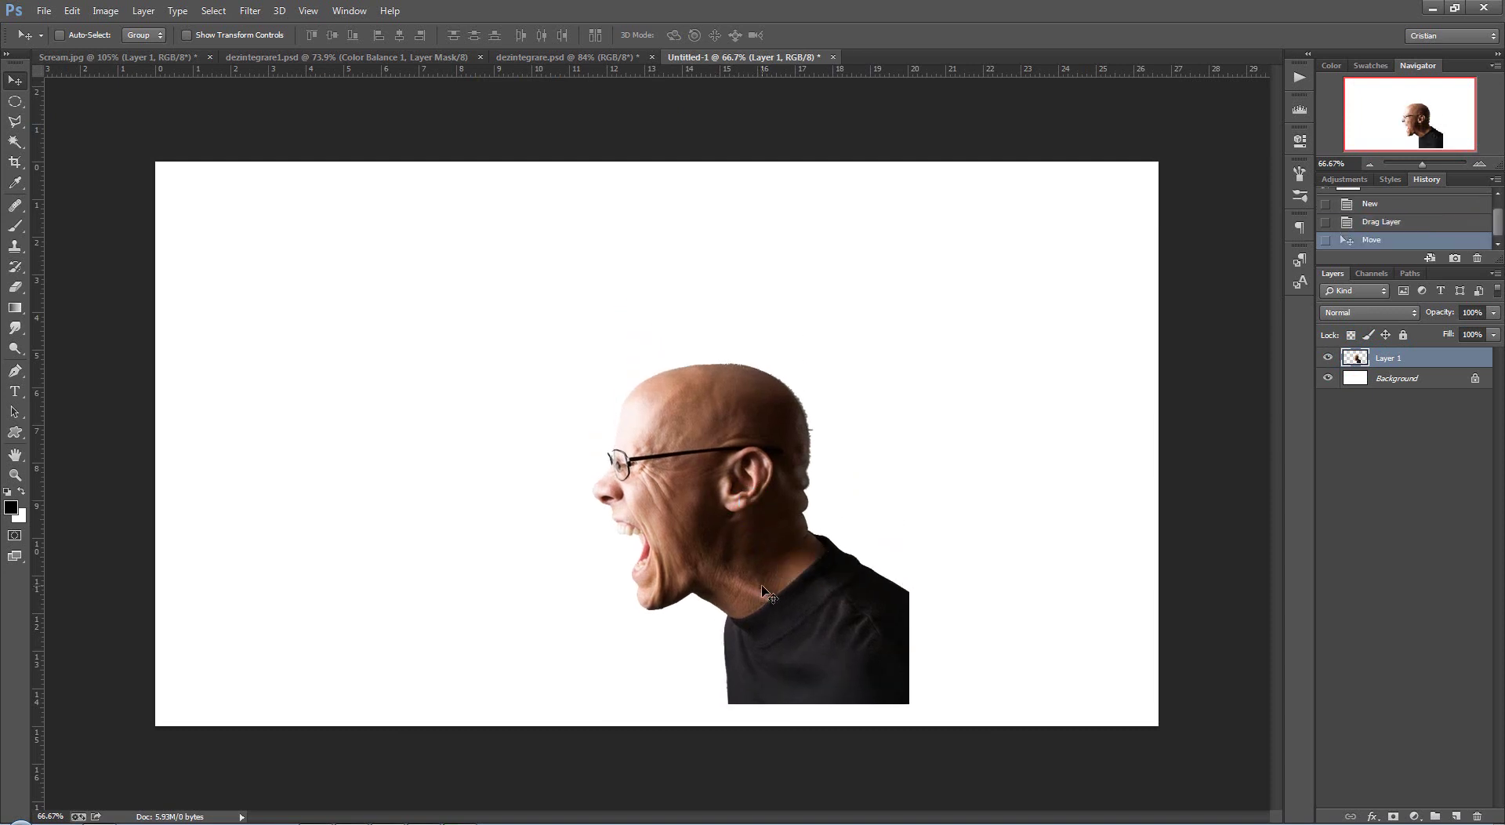
- Enlarge the man and place him right of centre with his shirt at the bottom edge
key(ctrl+t)
drag(592, 361, 473, 234)
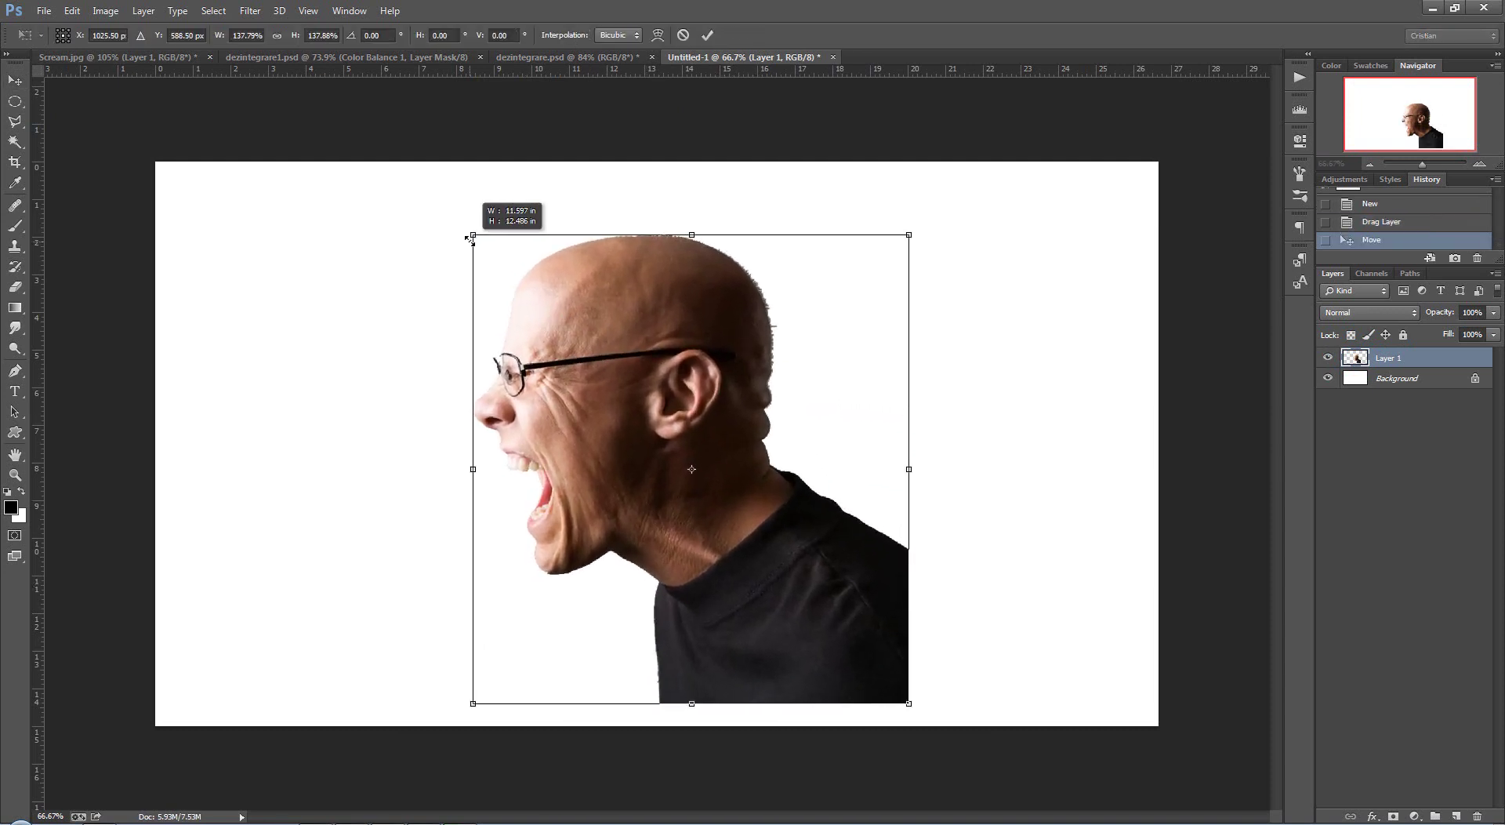
drag(907, 702, 927, 722)
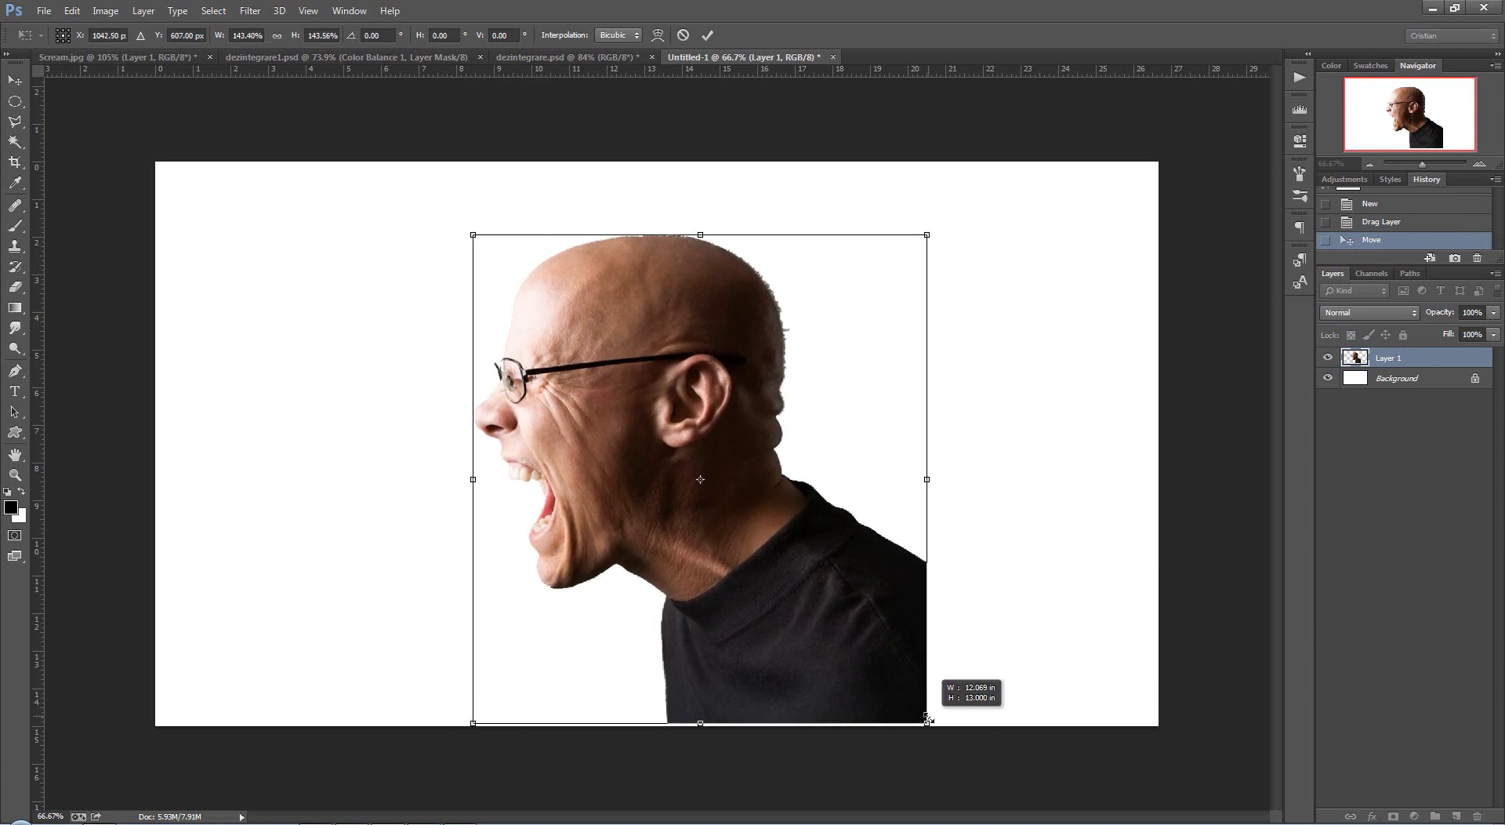
mouse_move(479, 235)
mouse_down()
mouse_move(447, 198)
mouse_move(456, 216)
mouse_up()
drag(608, 357, 704, 356)
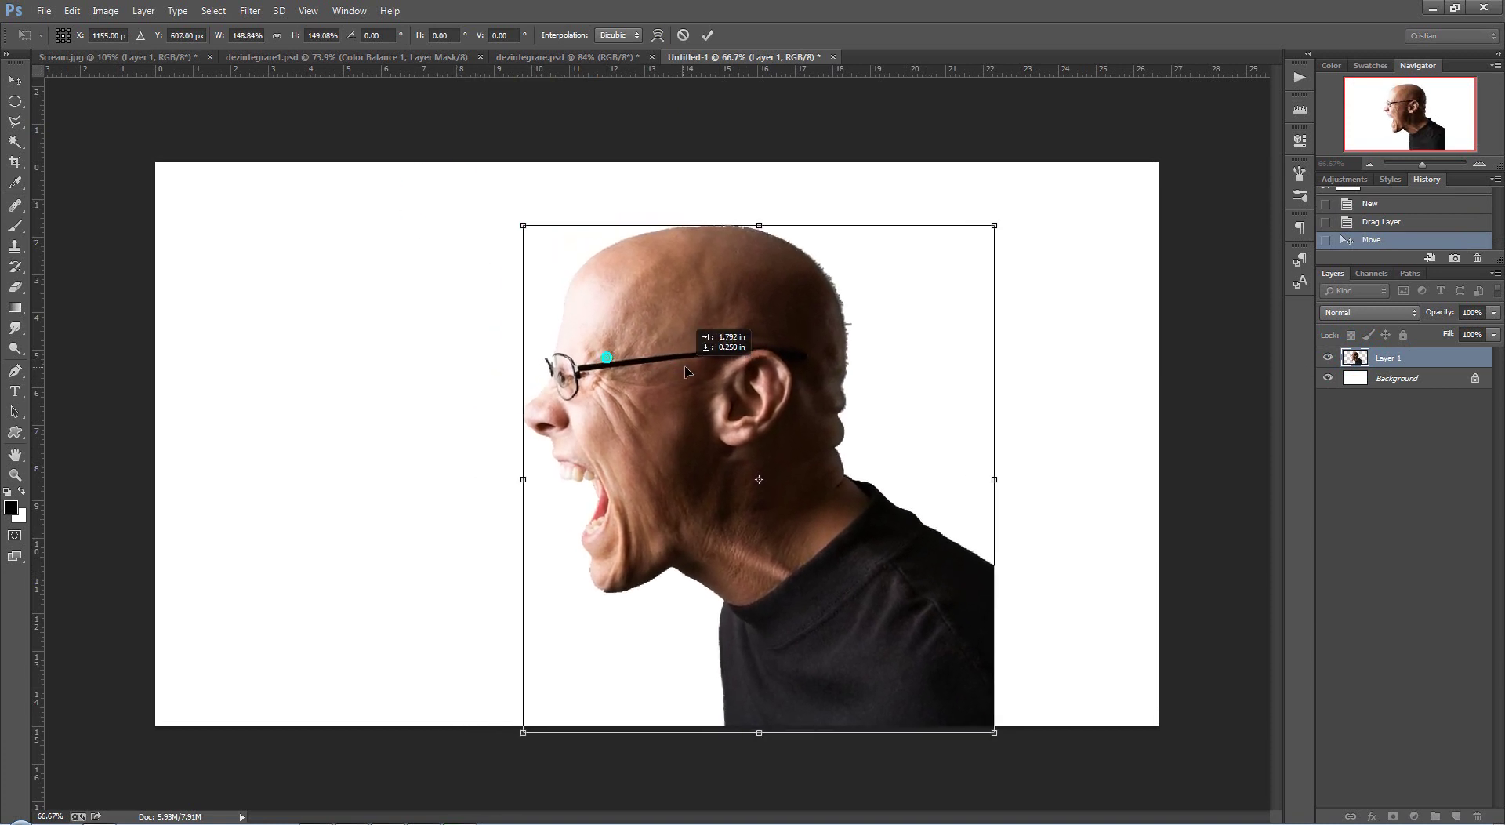
key(Return)
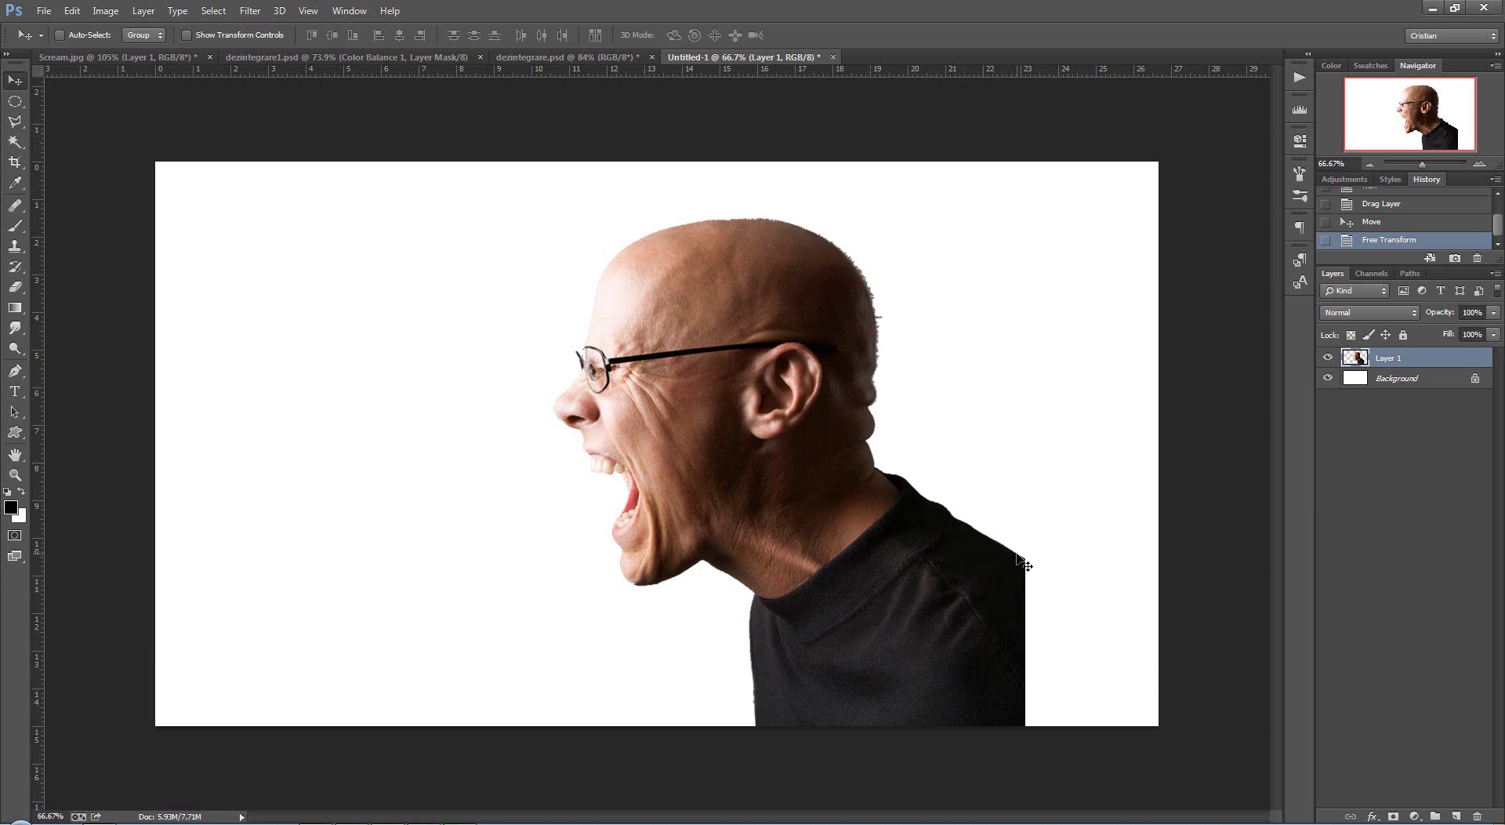
- Unlock the background as Layer 0 and add a Gradient Overlay in its blending options
click(1474, 379)
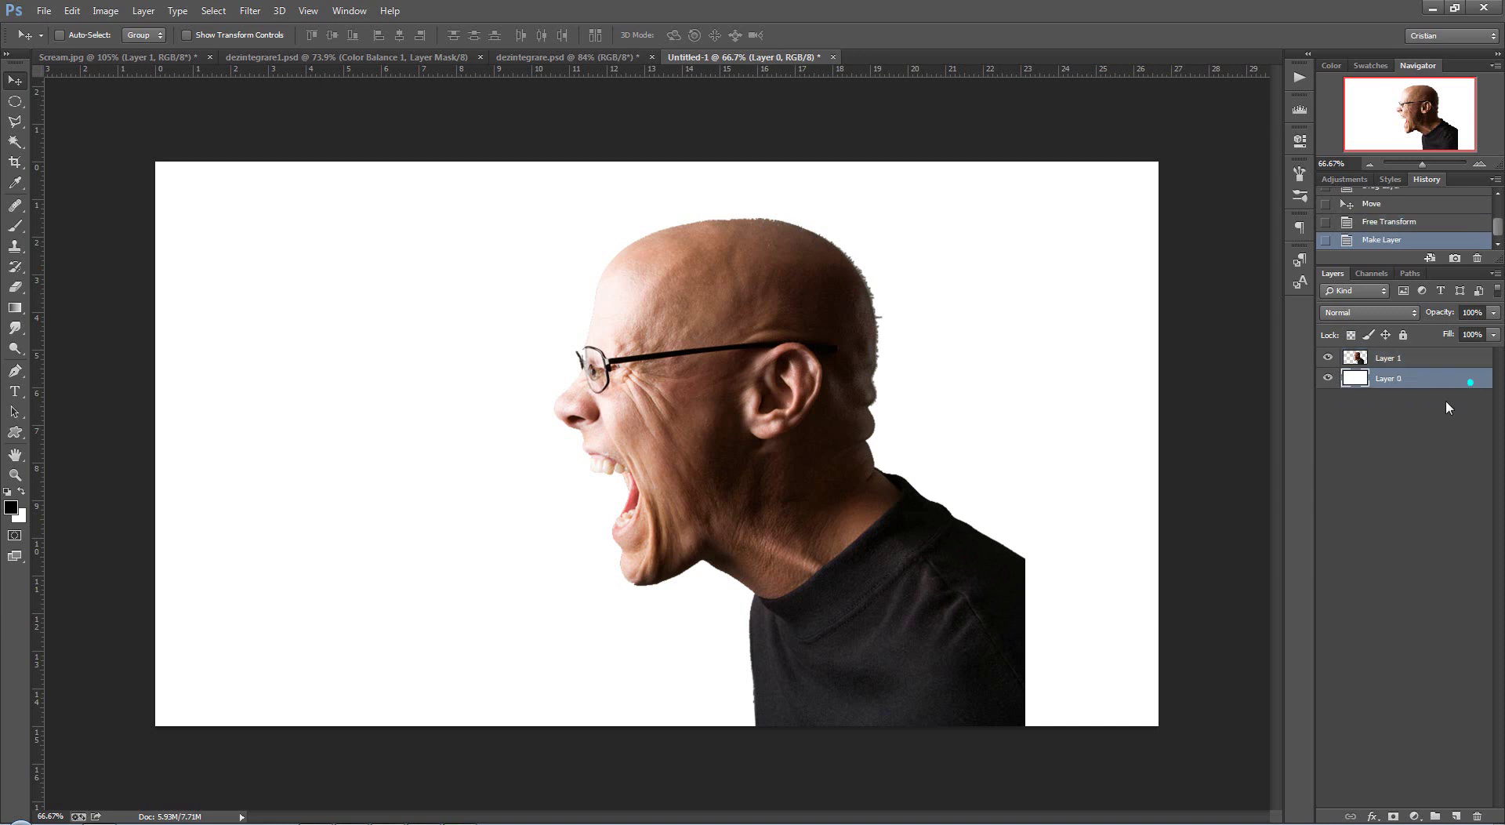
right_click(1381, 382)
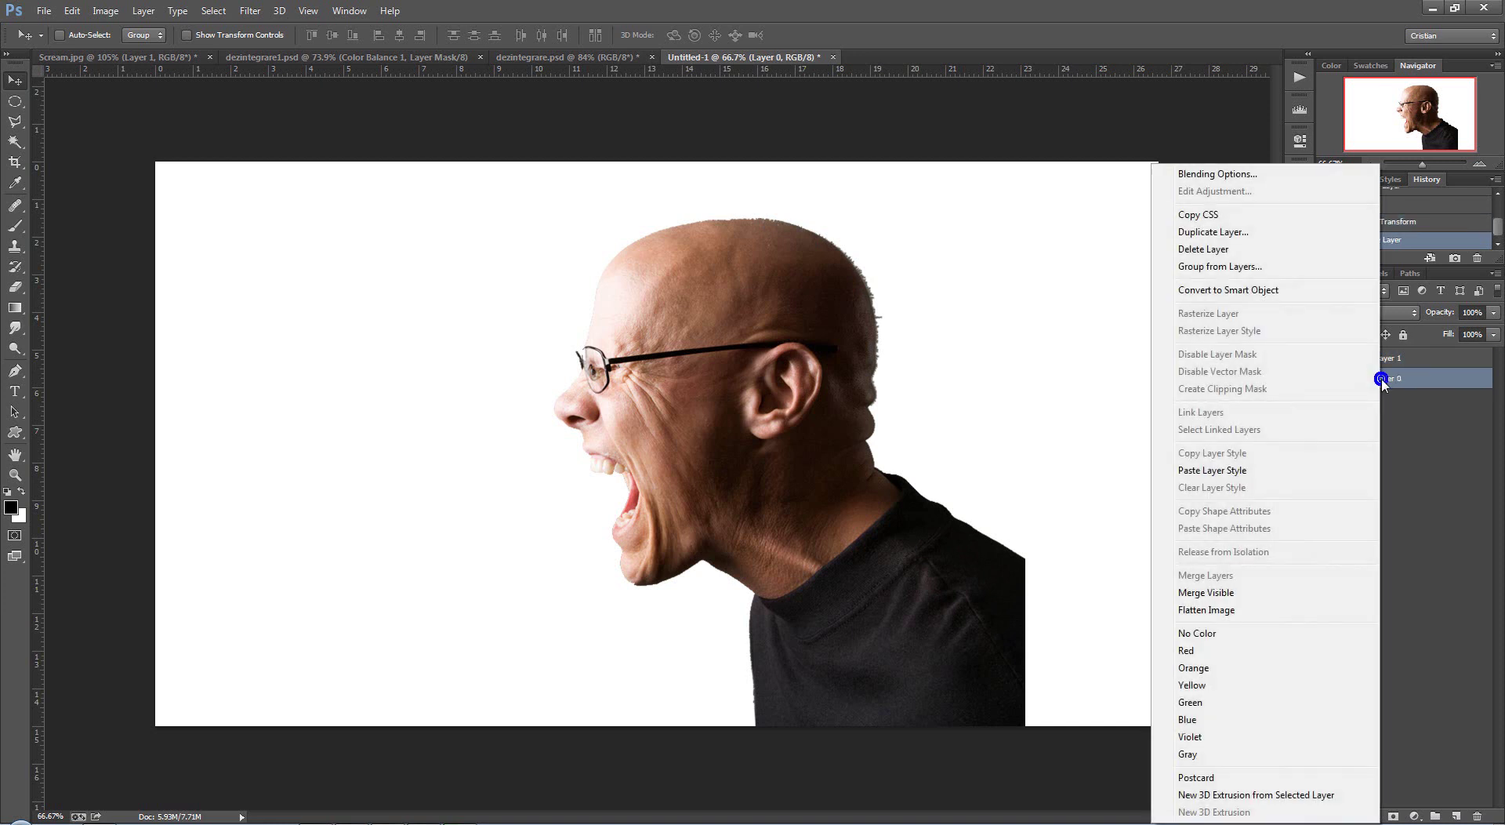
click(1215, 172)
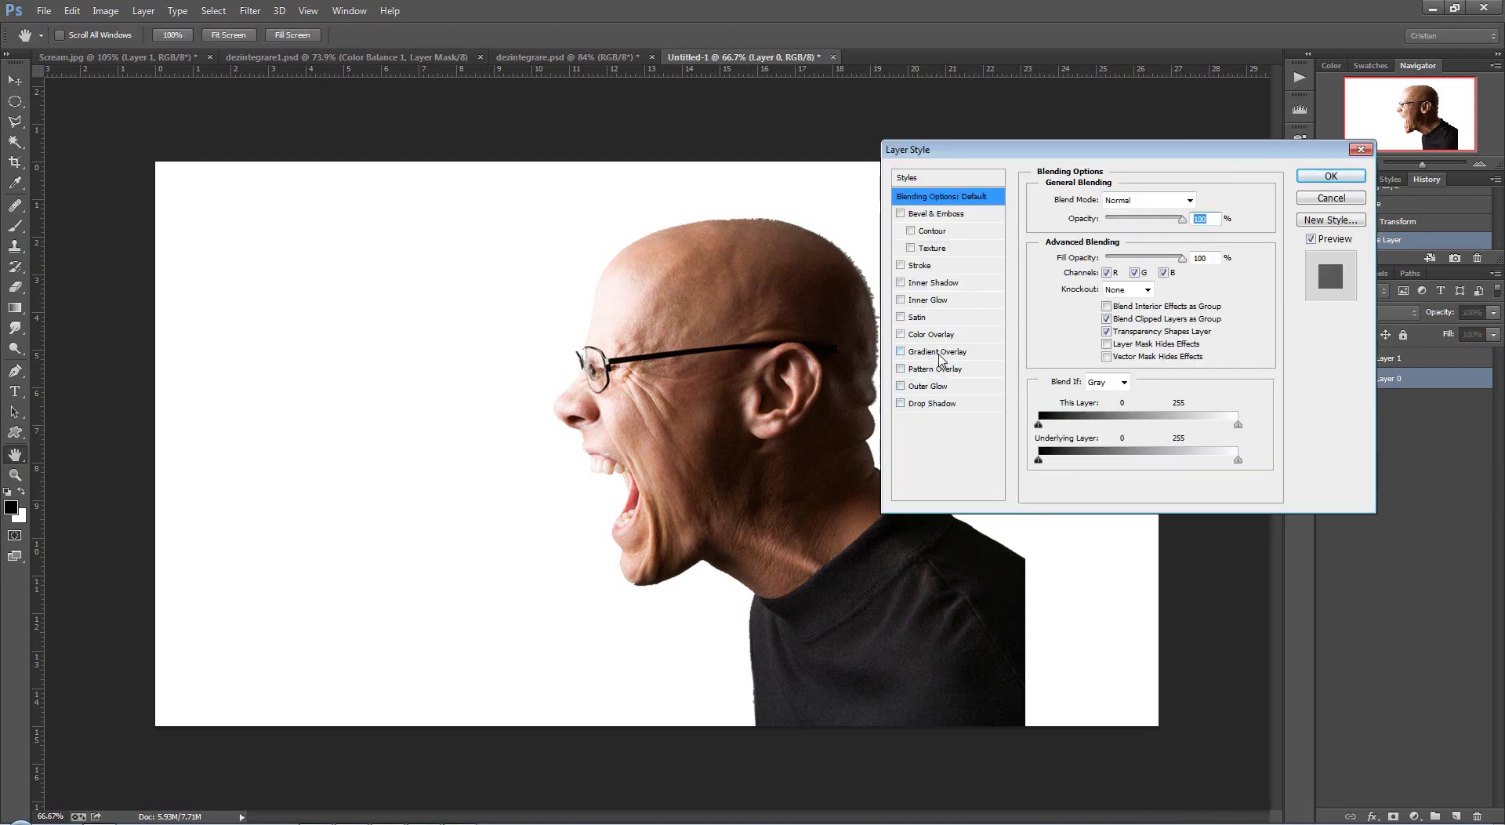
click(935, 352)
click(1132, 237)
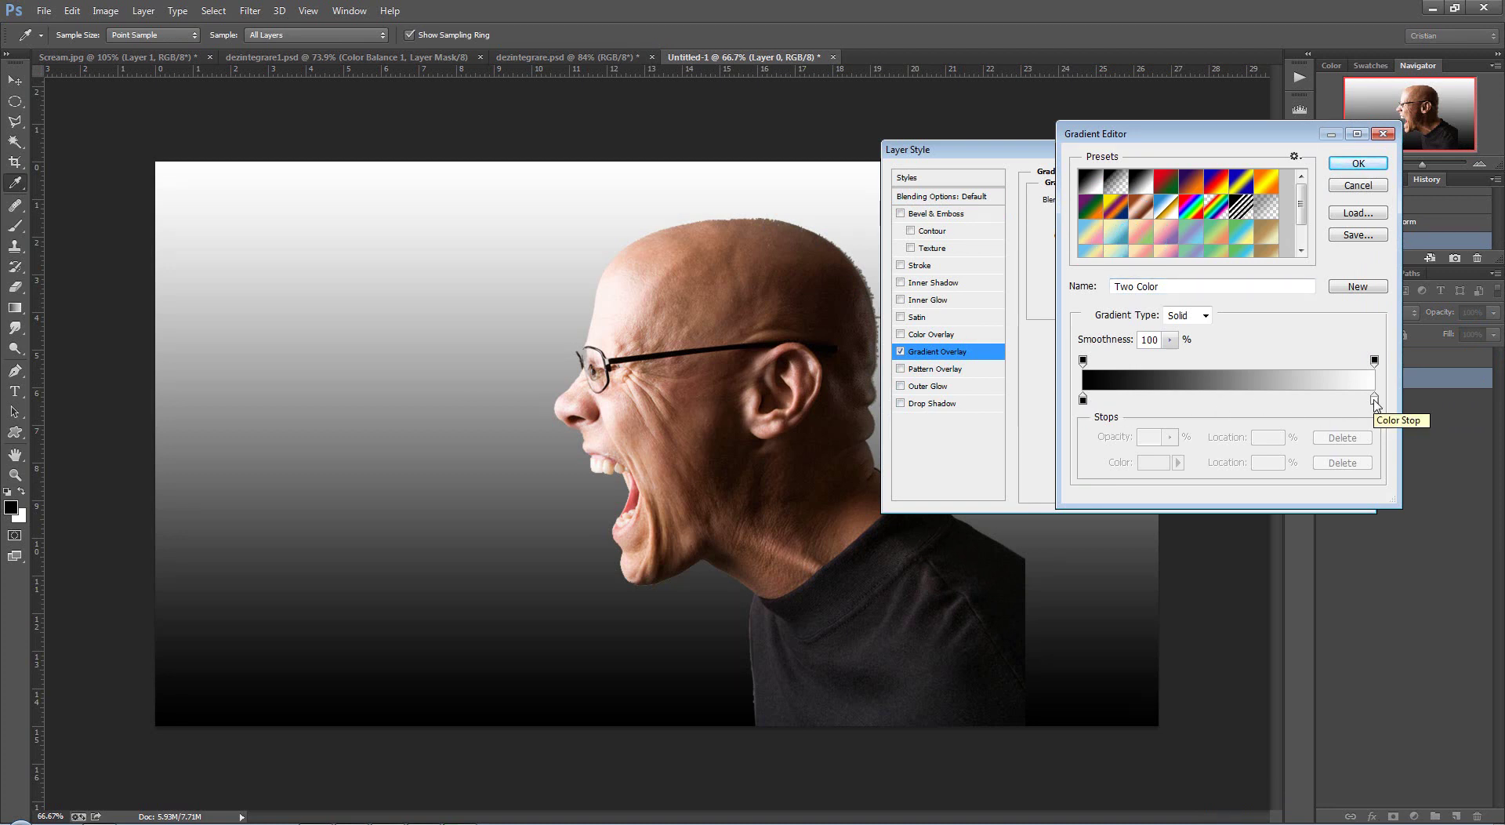
- Set the gradient stops to deep navy 0c3252 and pale blue bde4f3
double_click(1082, 400)
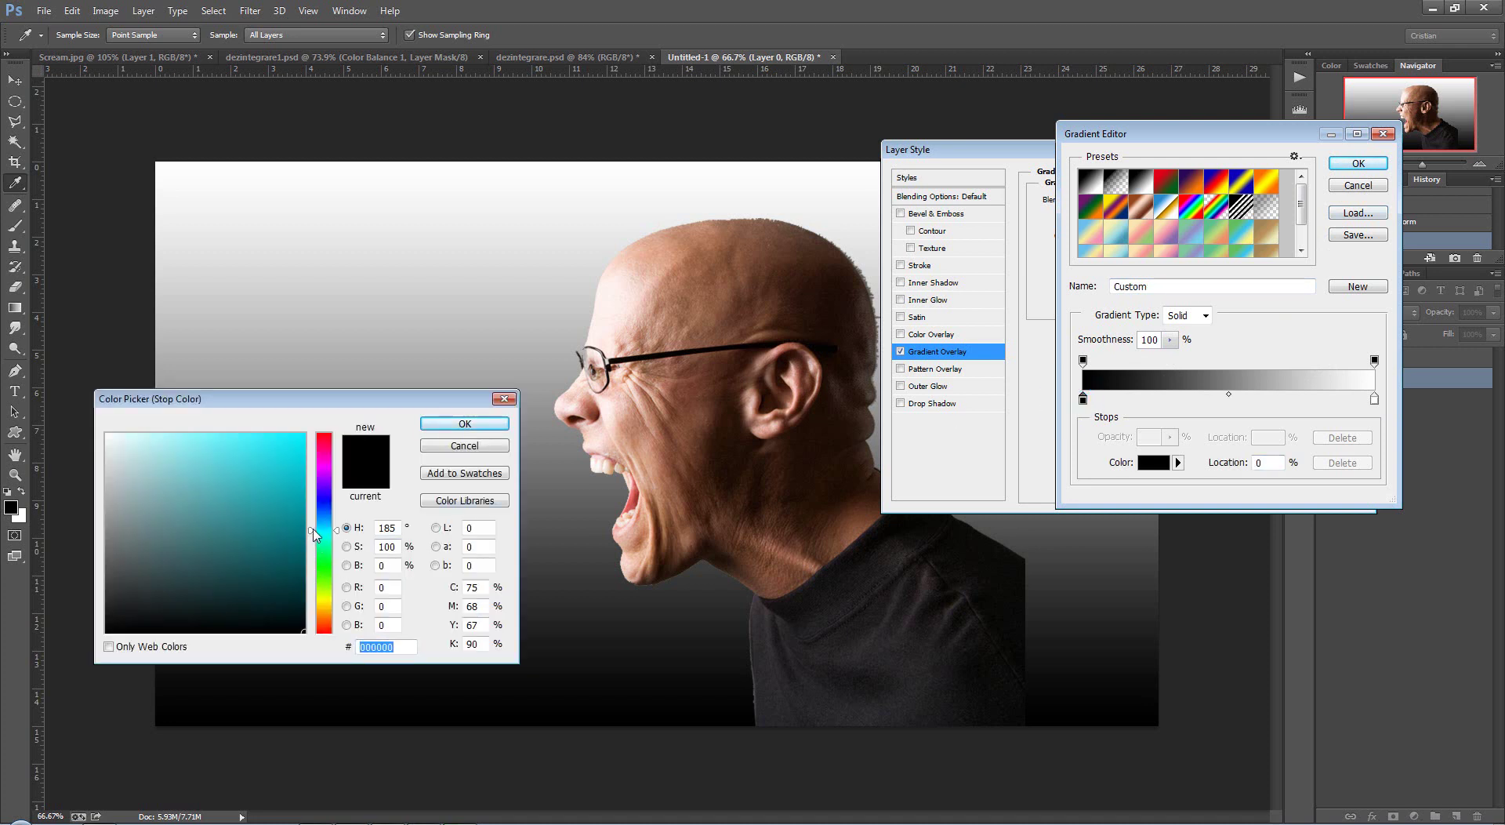
drag(314, 533, 314, 524)
click(276, 569)
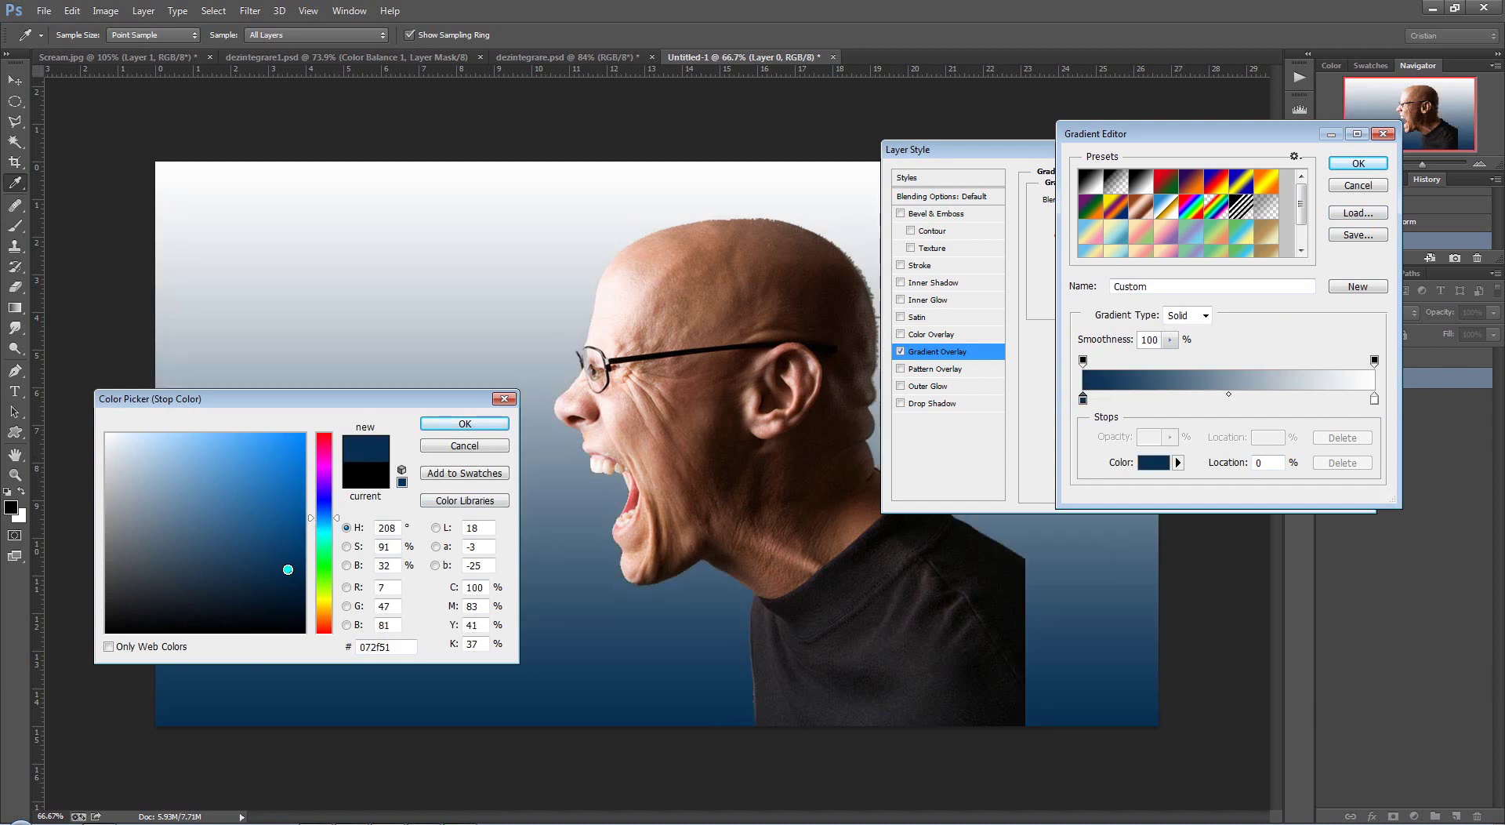
click(439, 424)
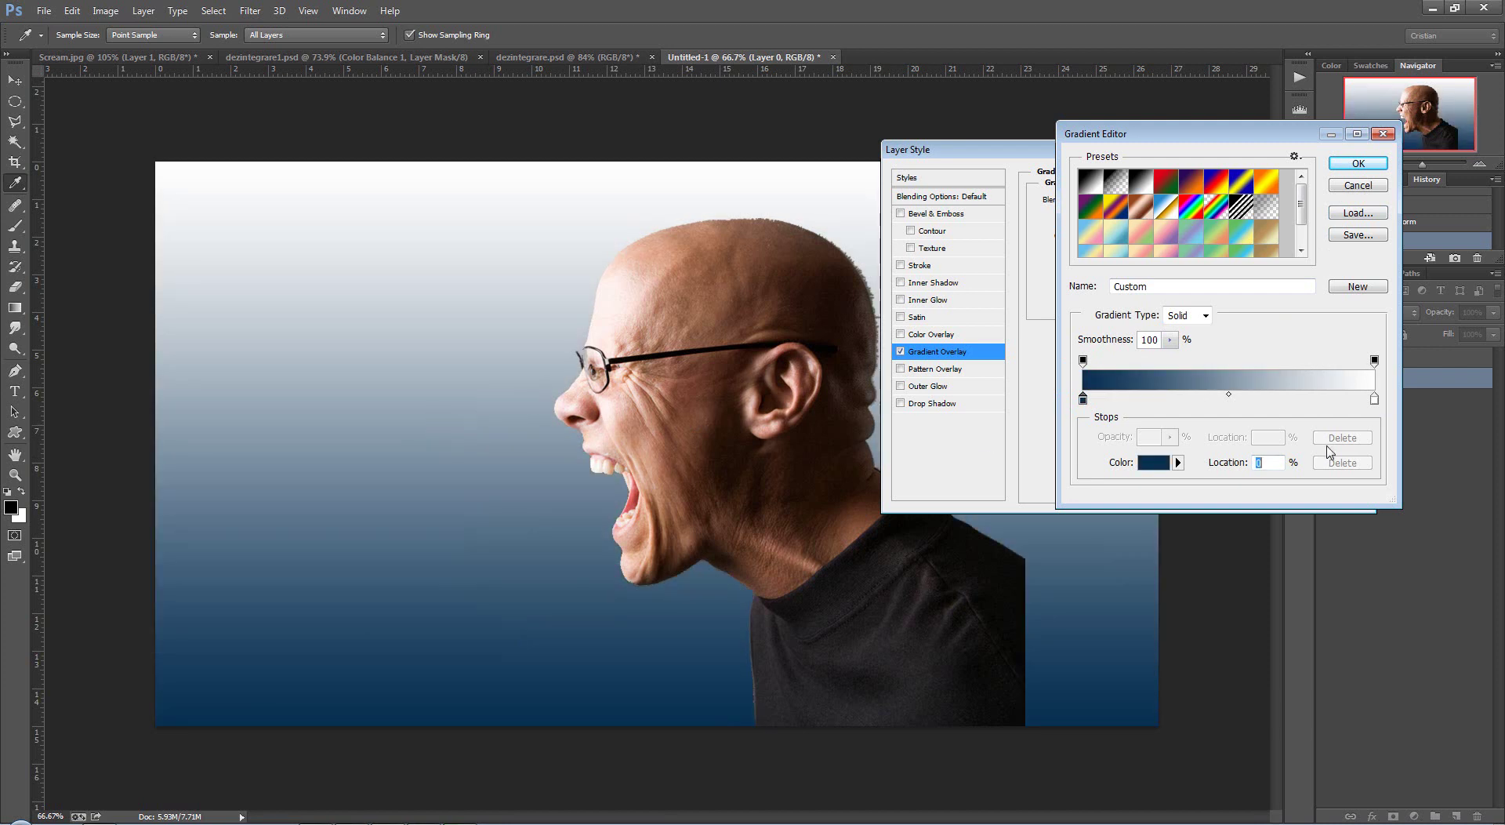
double_click(1374, 400)
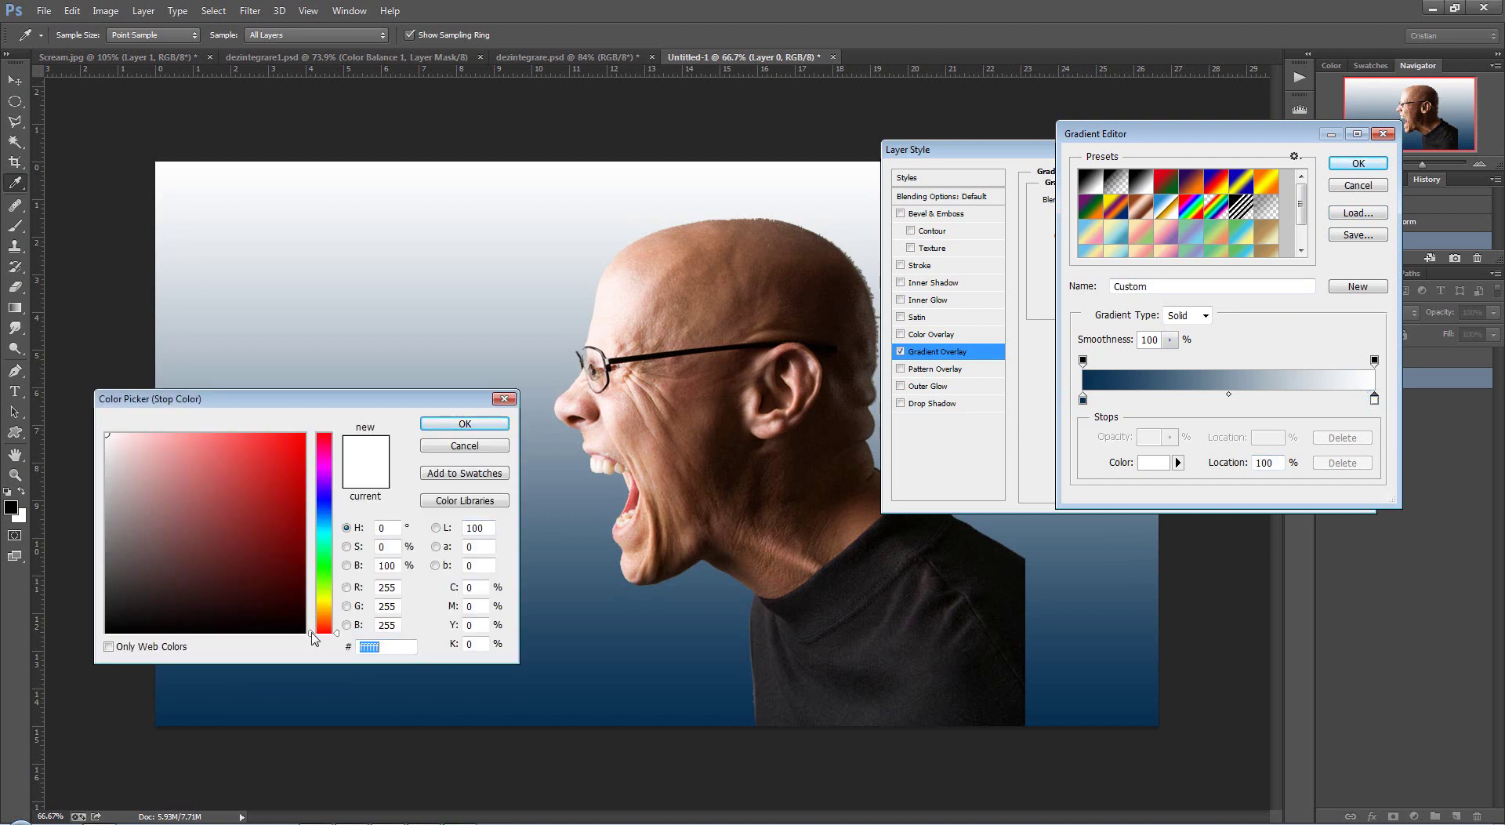
drag(311, 637, 336, 529)
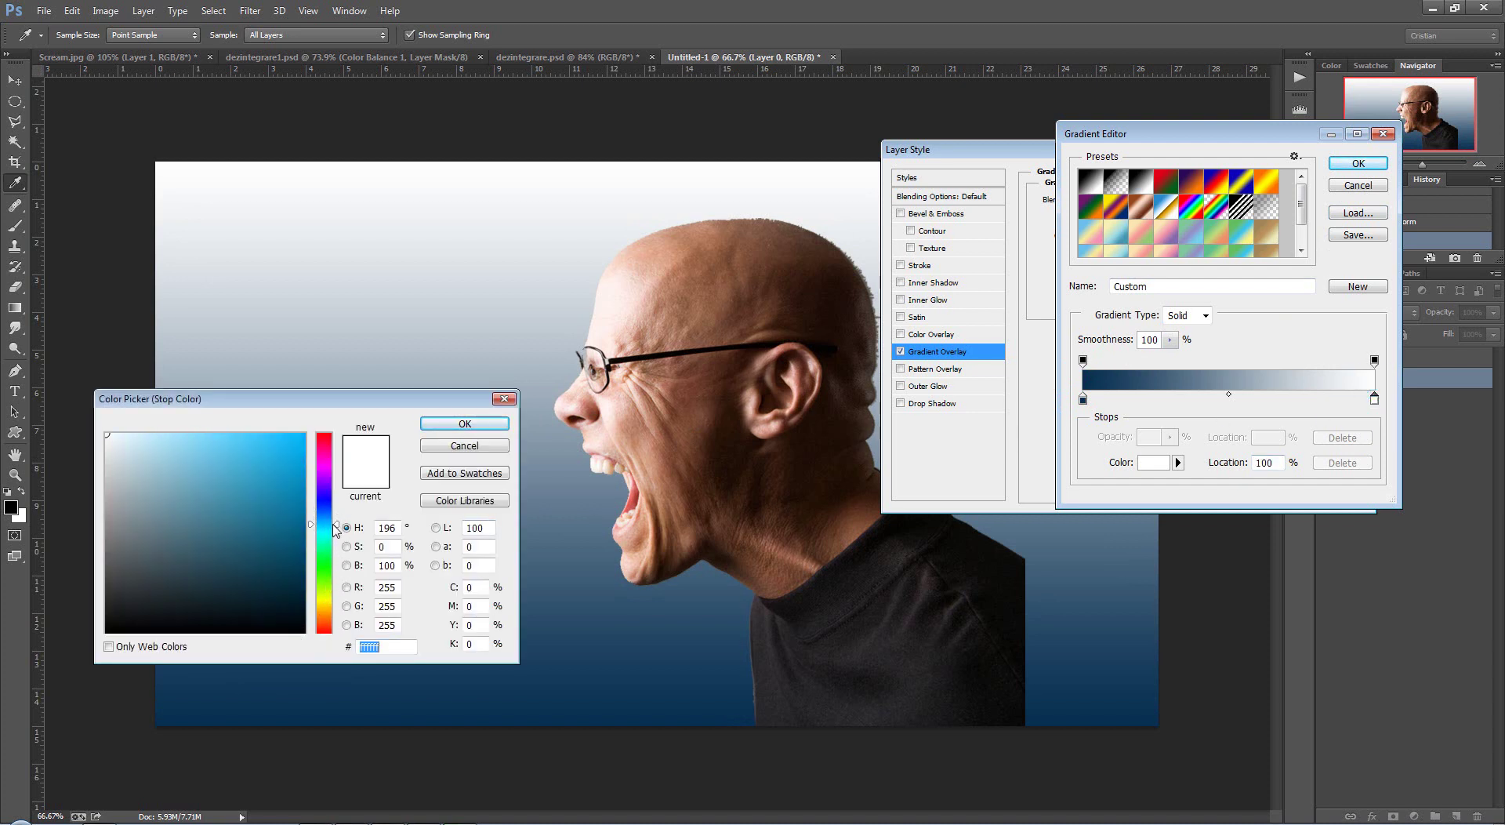
click(157, 458)
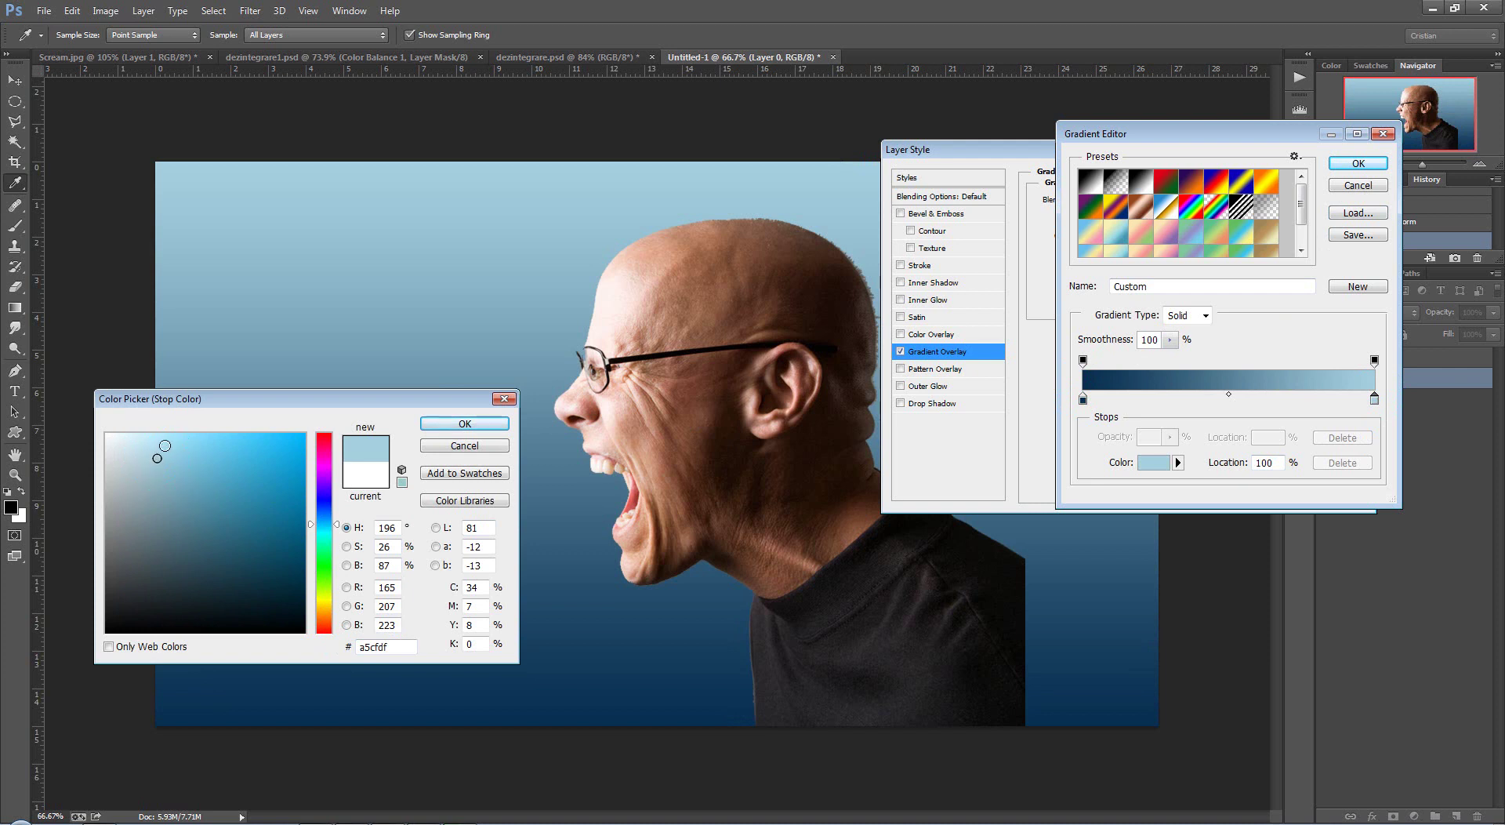
click(154, 442)
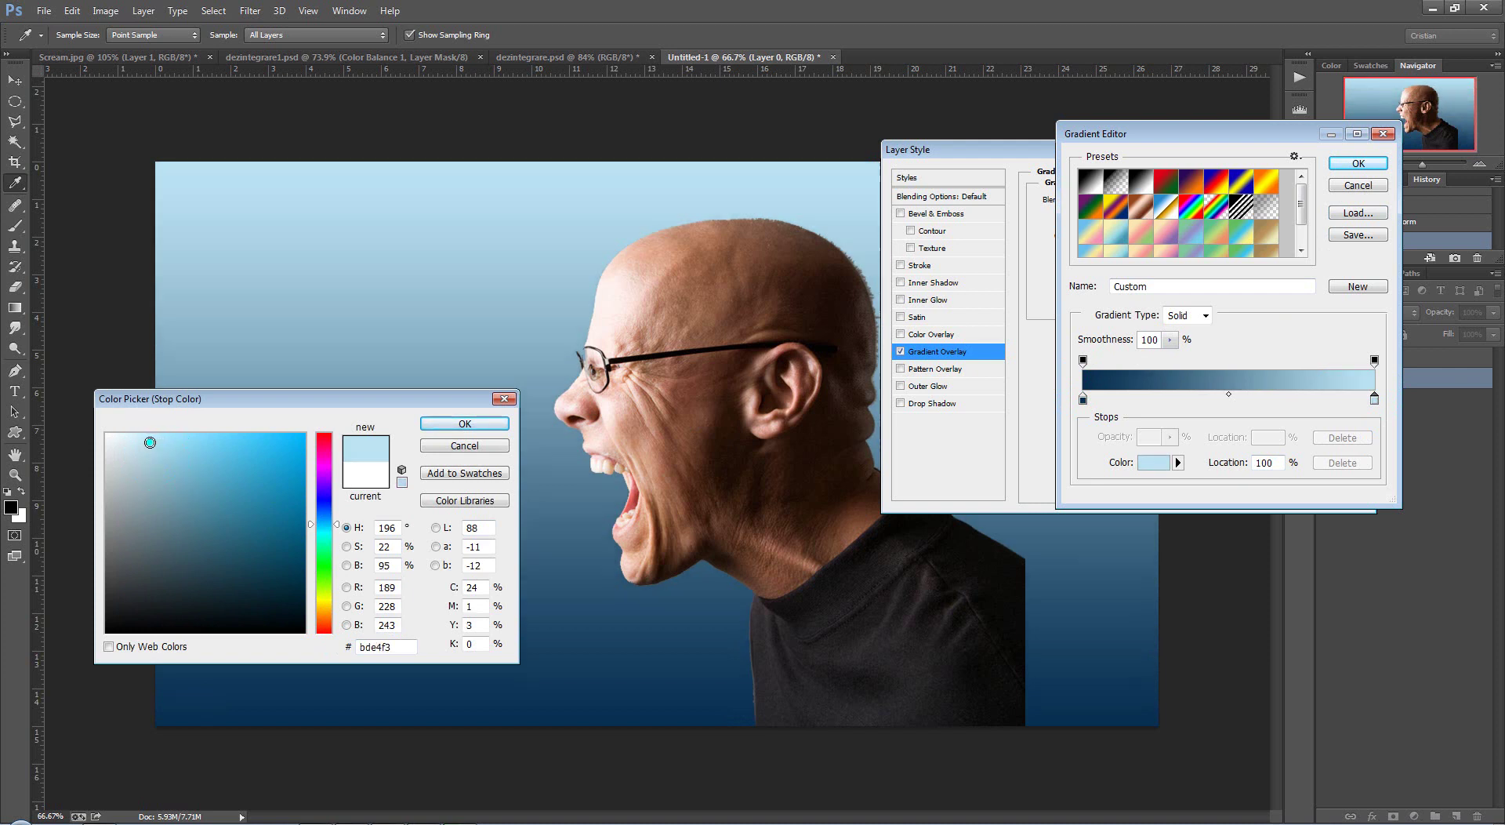
click(462, 424)
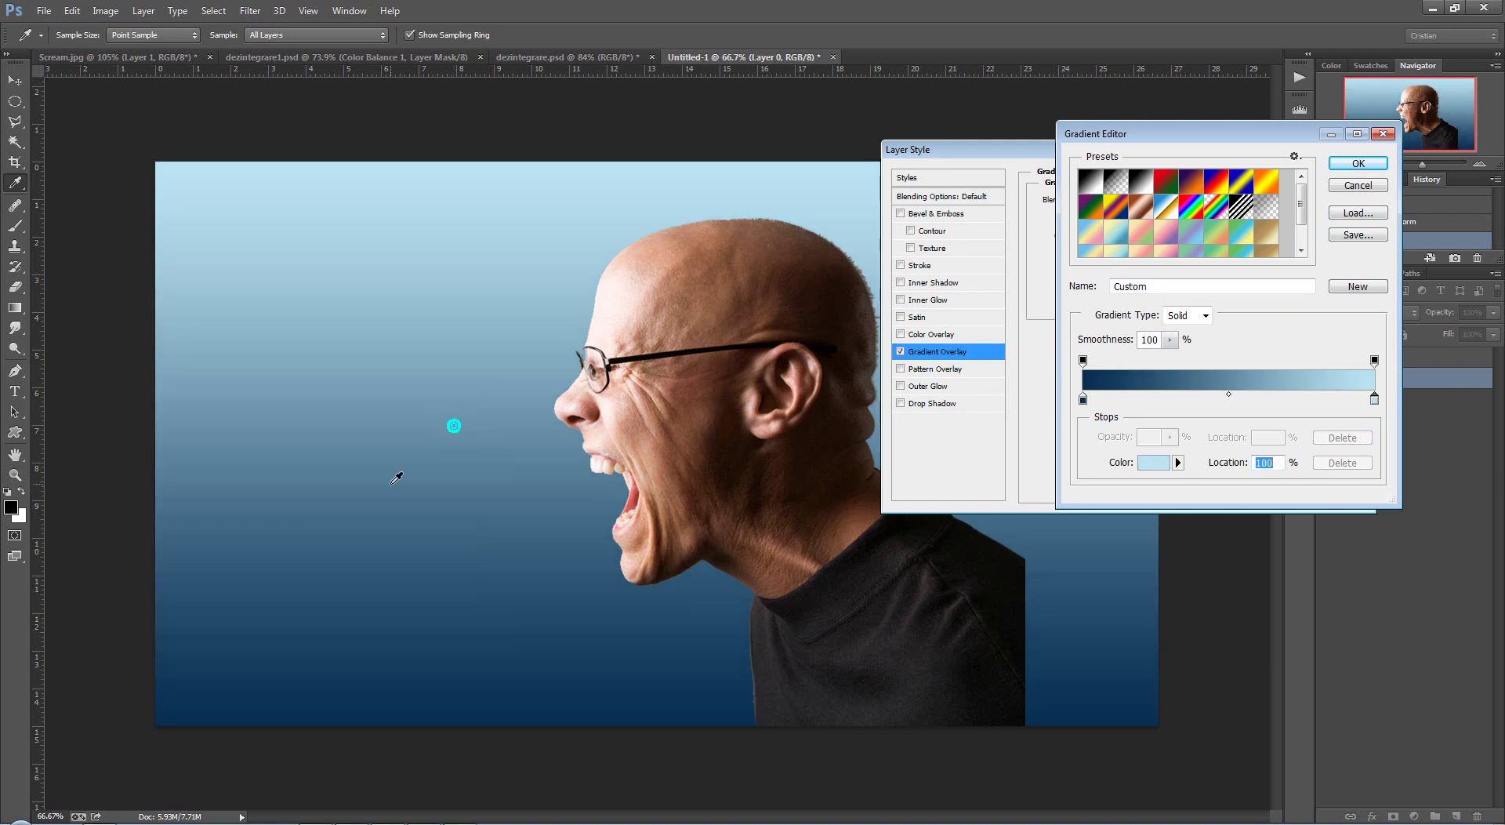
click(1350, 166)
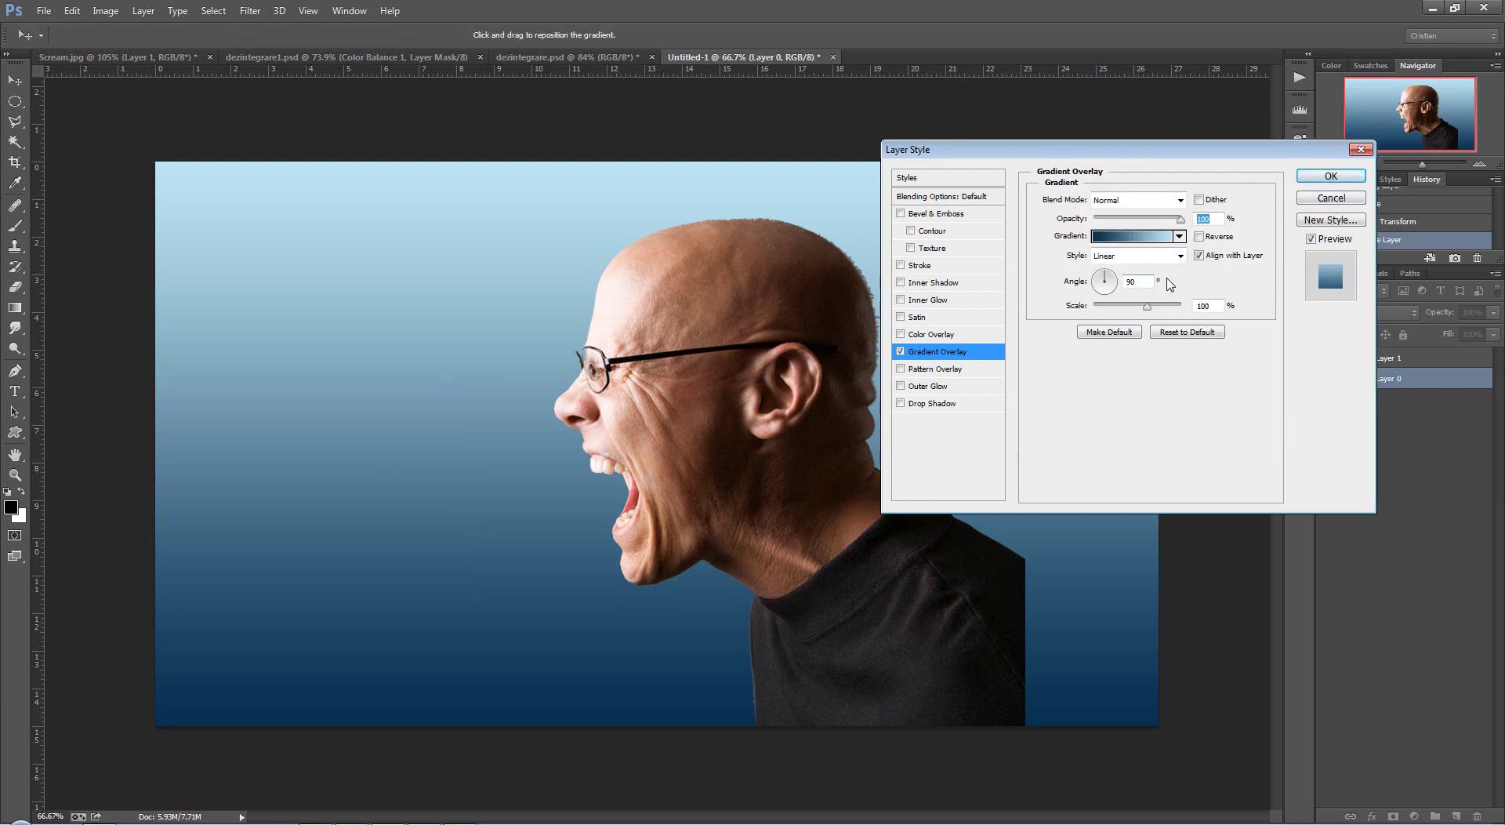
- Set the Gradient Overlay angle to 135°
drag(1109, 280, 1095, 277)
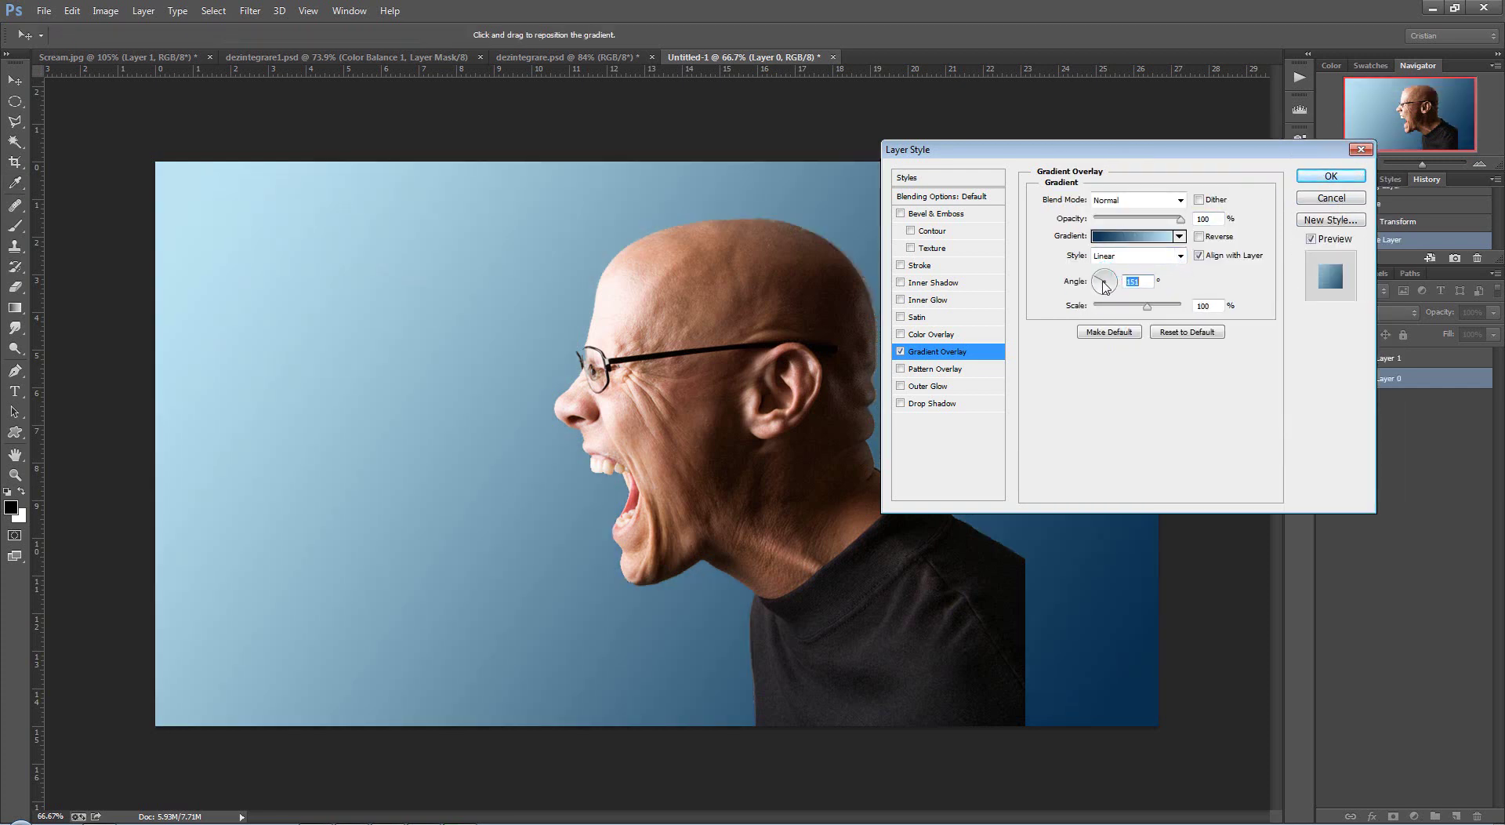
click(1104, 284)
click(1104, 284)
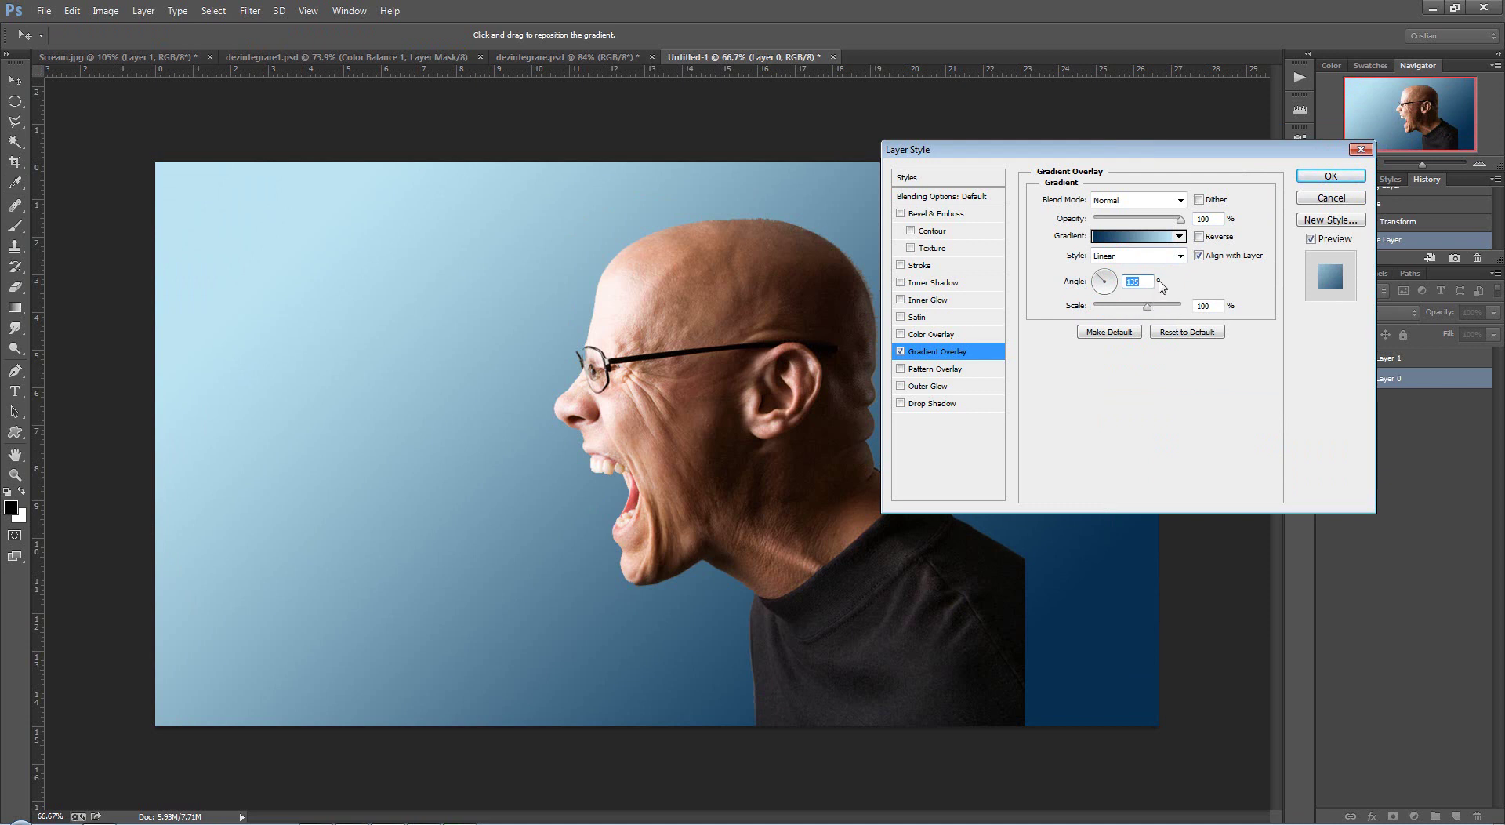
- Change the gradient's dark stop to medium blue 165b95 and apply the overlay
click(1110, 247)
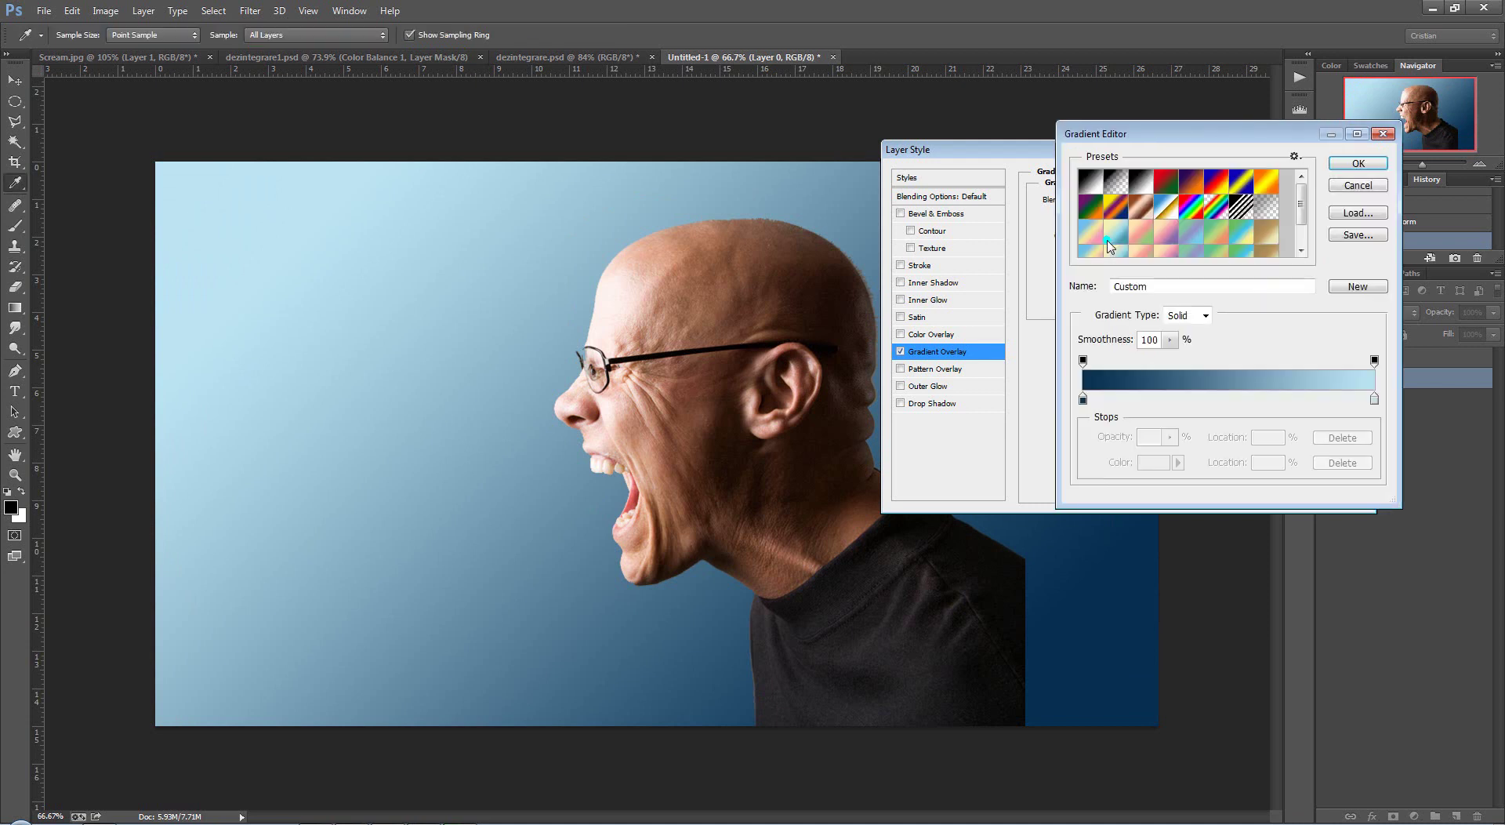
double_click(1084, 402)
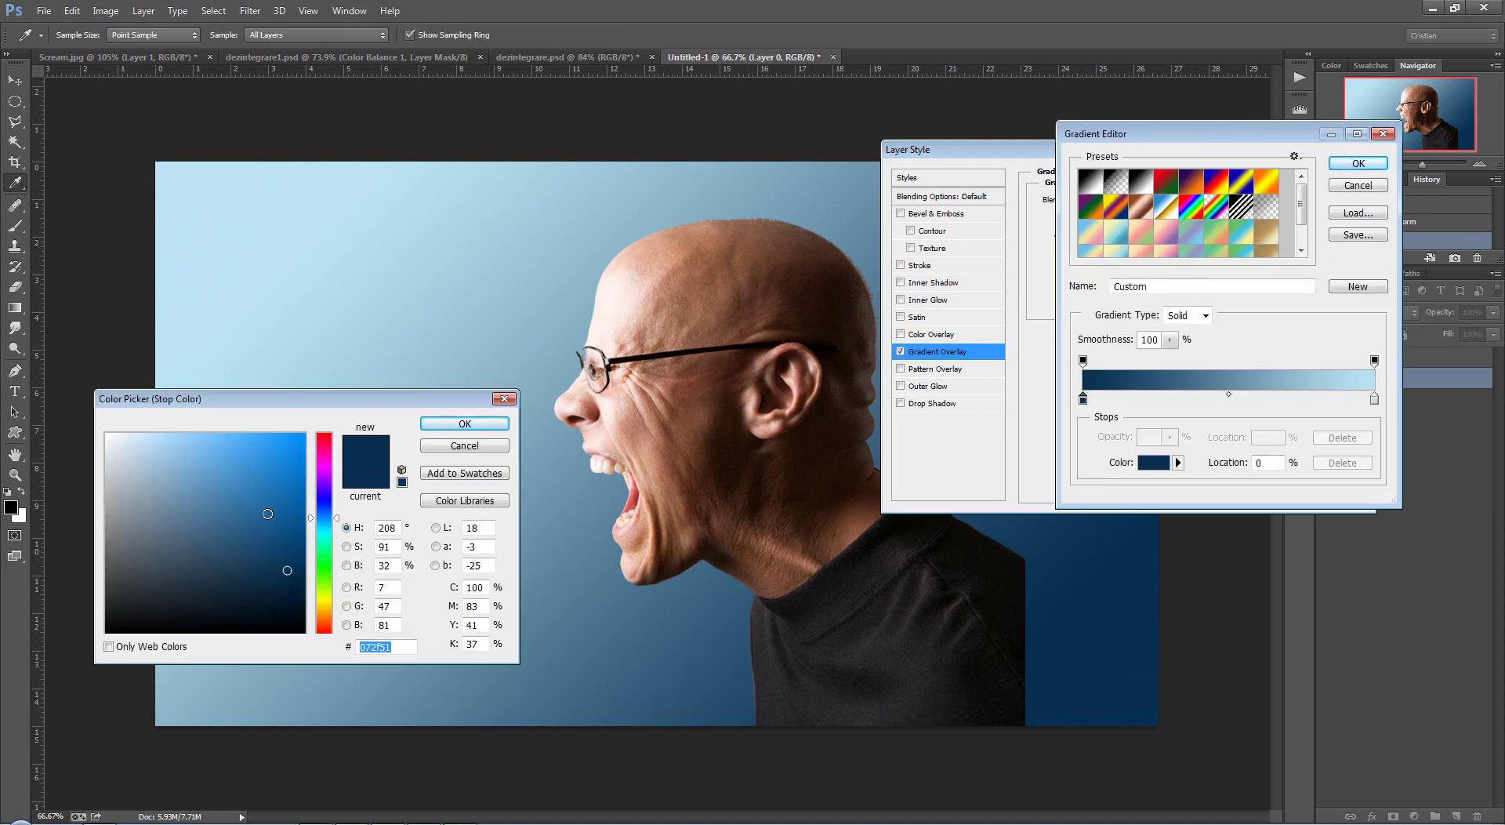
click(275, 516)
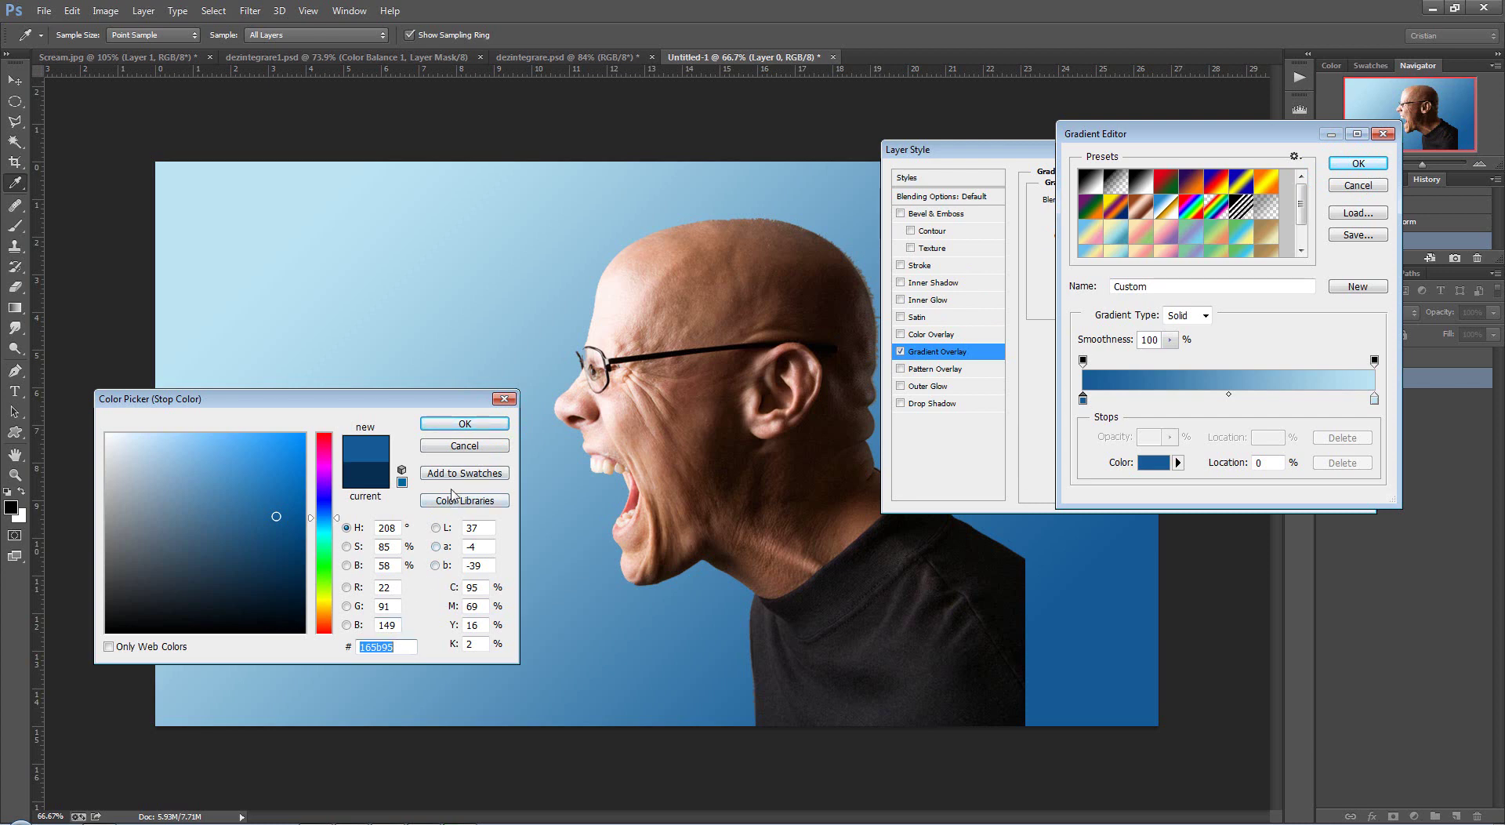
click(465, 423)
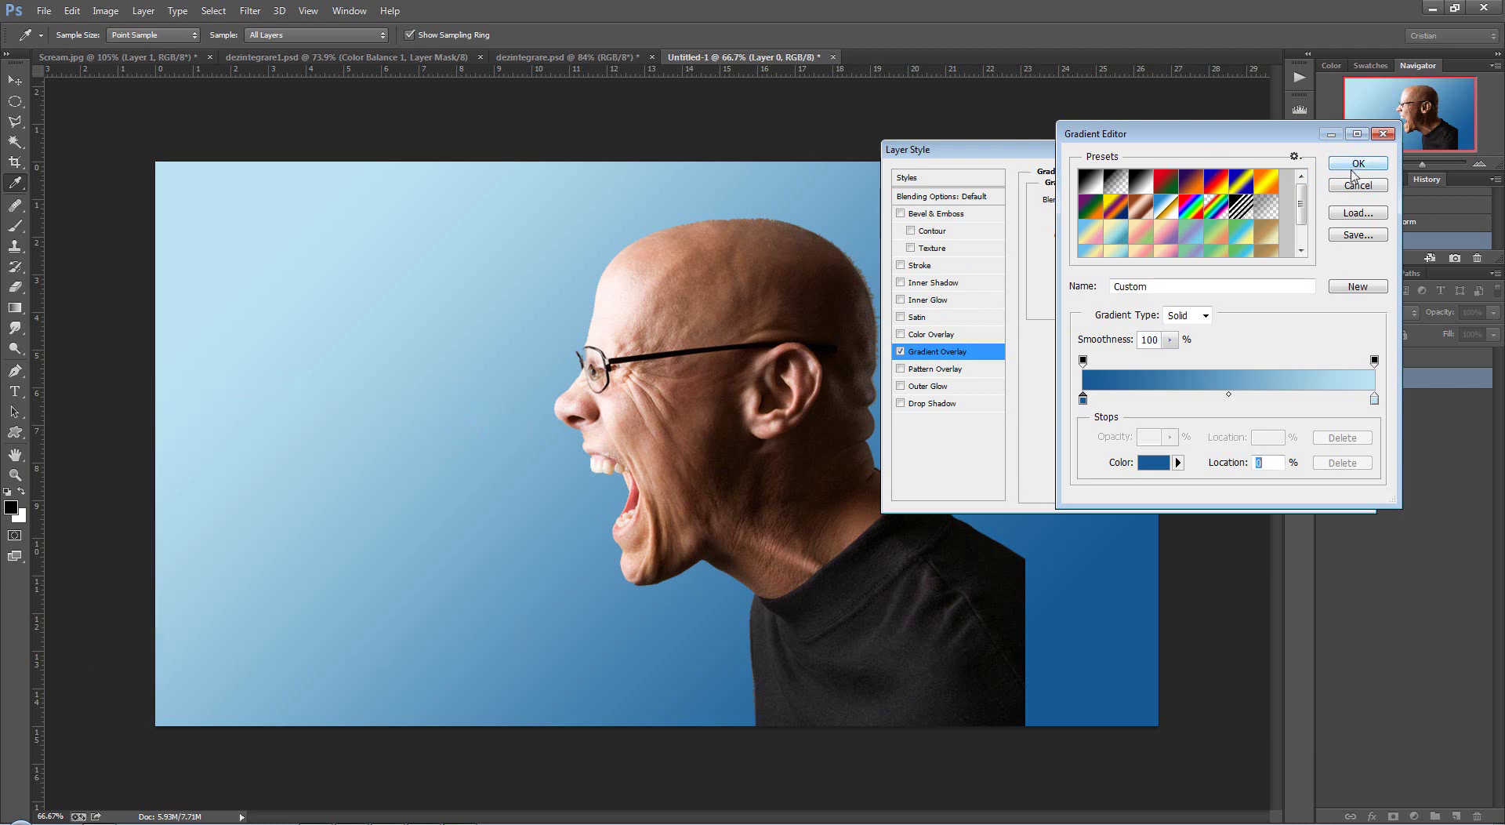
double_click(1374, 399)
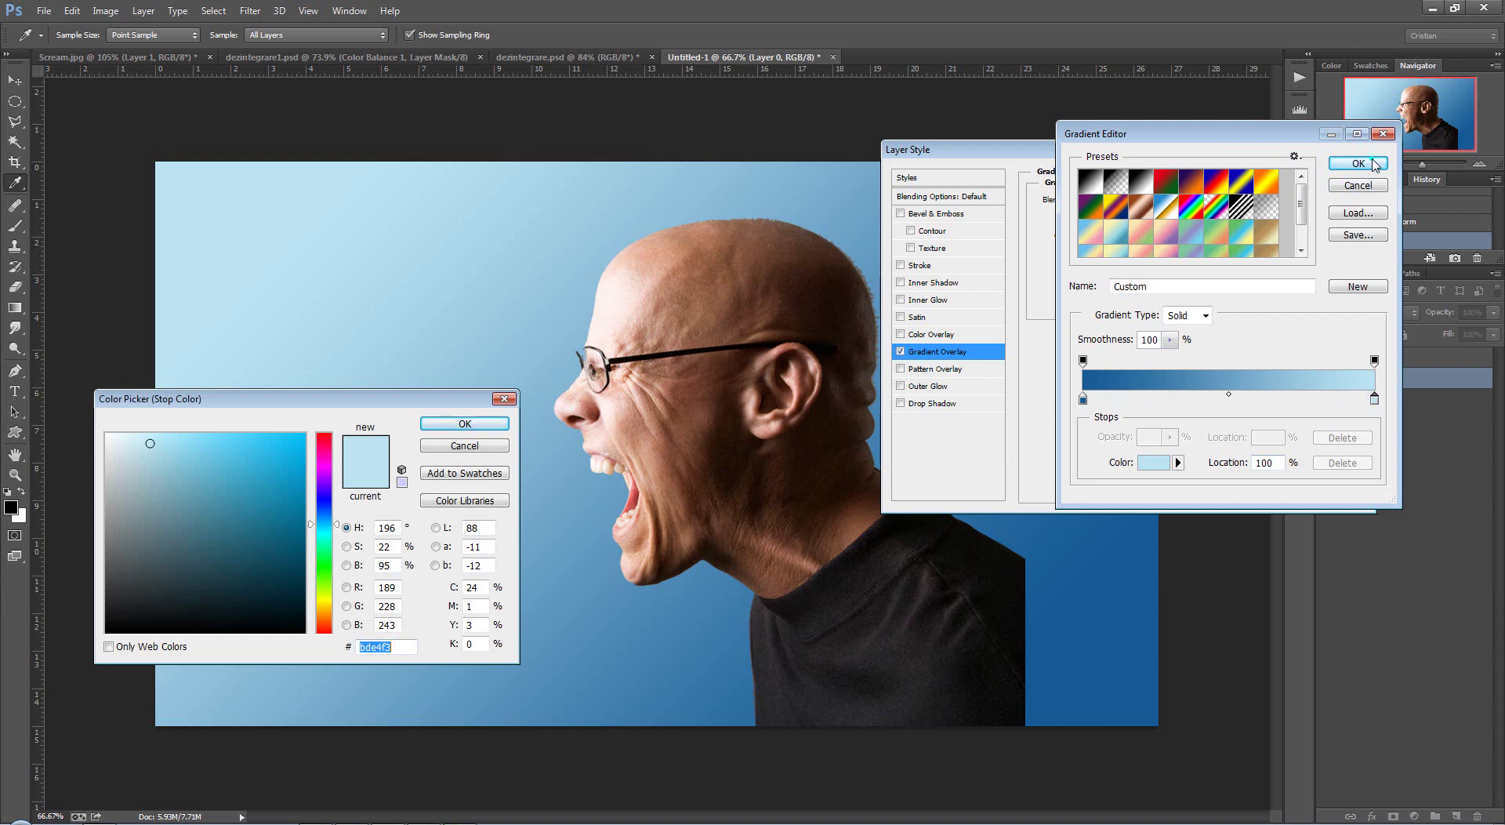
click(493, 427)
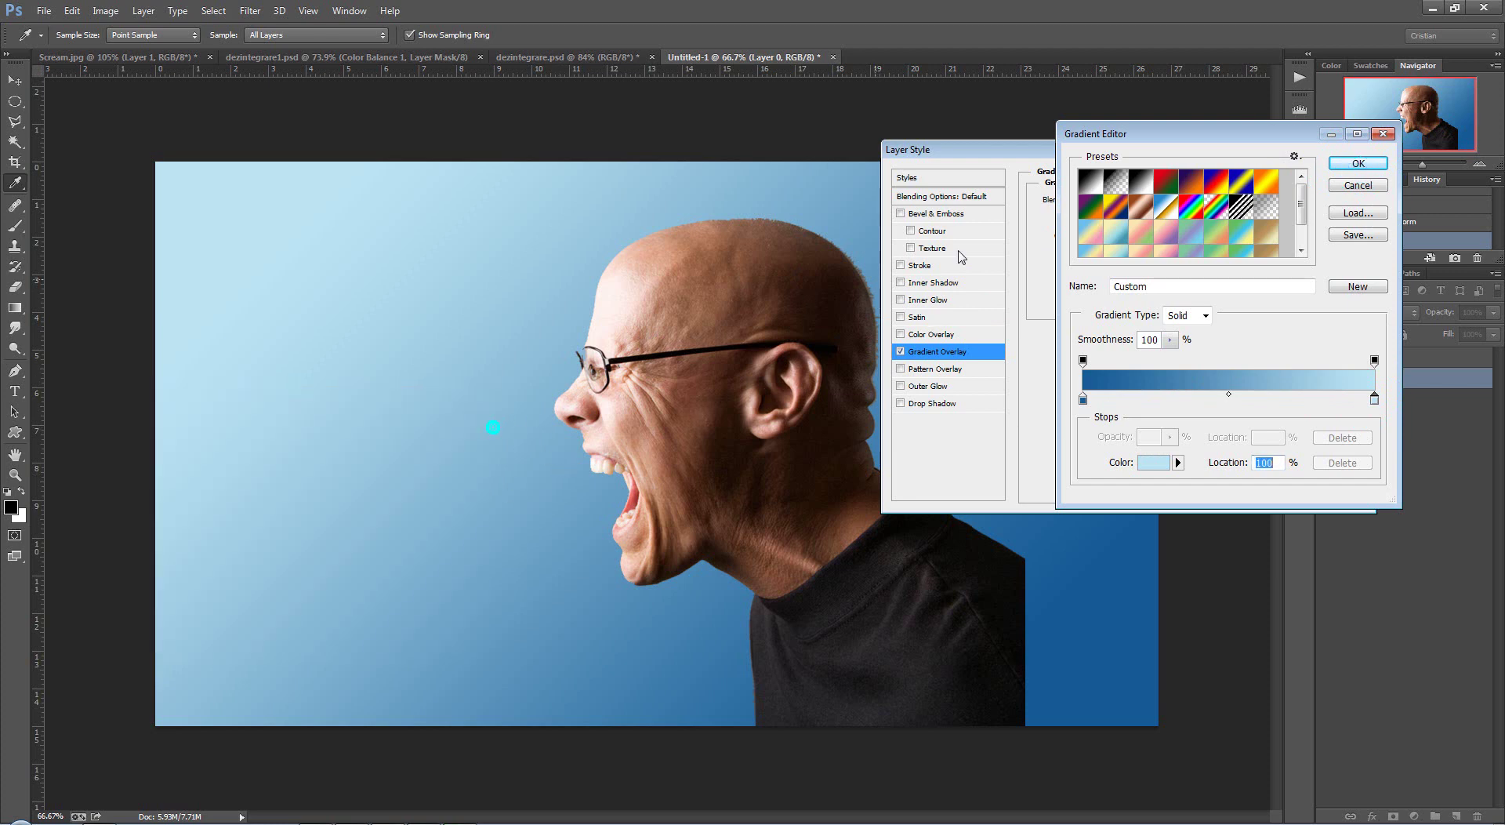
click(1352, 163)
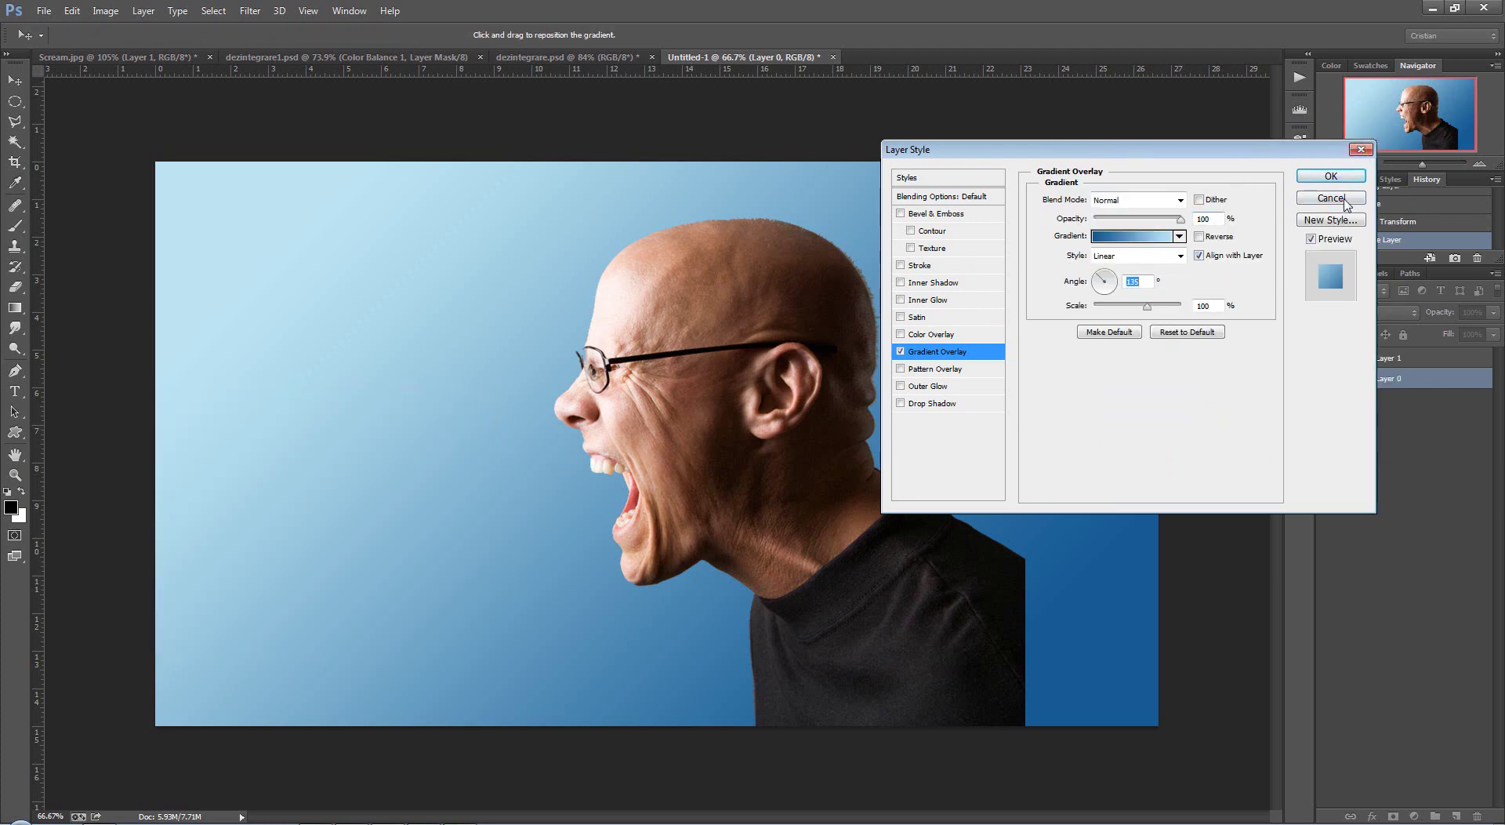
click(1337, 180)
click(1391, 362)
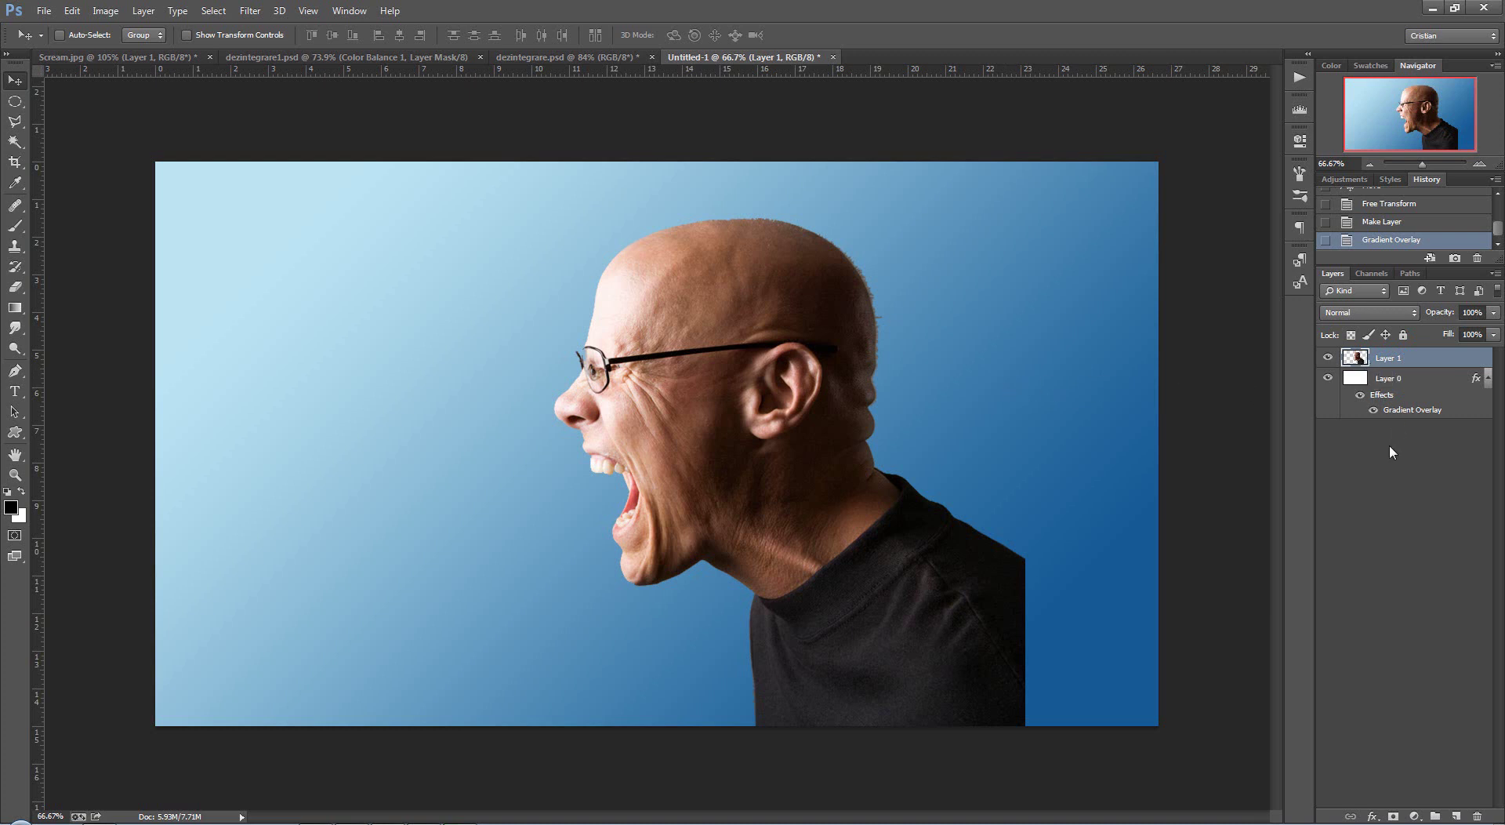
- Duplicate Layer 1 and add layer masks to Layer 1 and Layer 1 copy
key(ctrl+j)
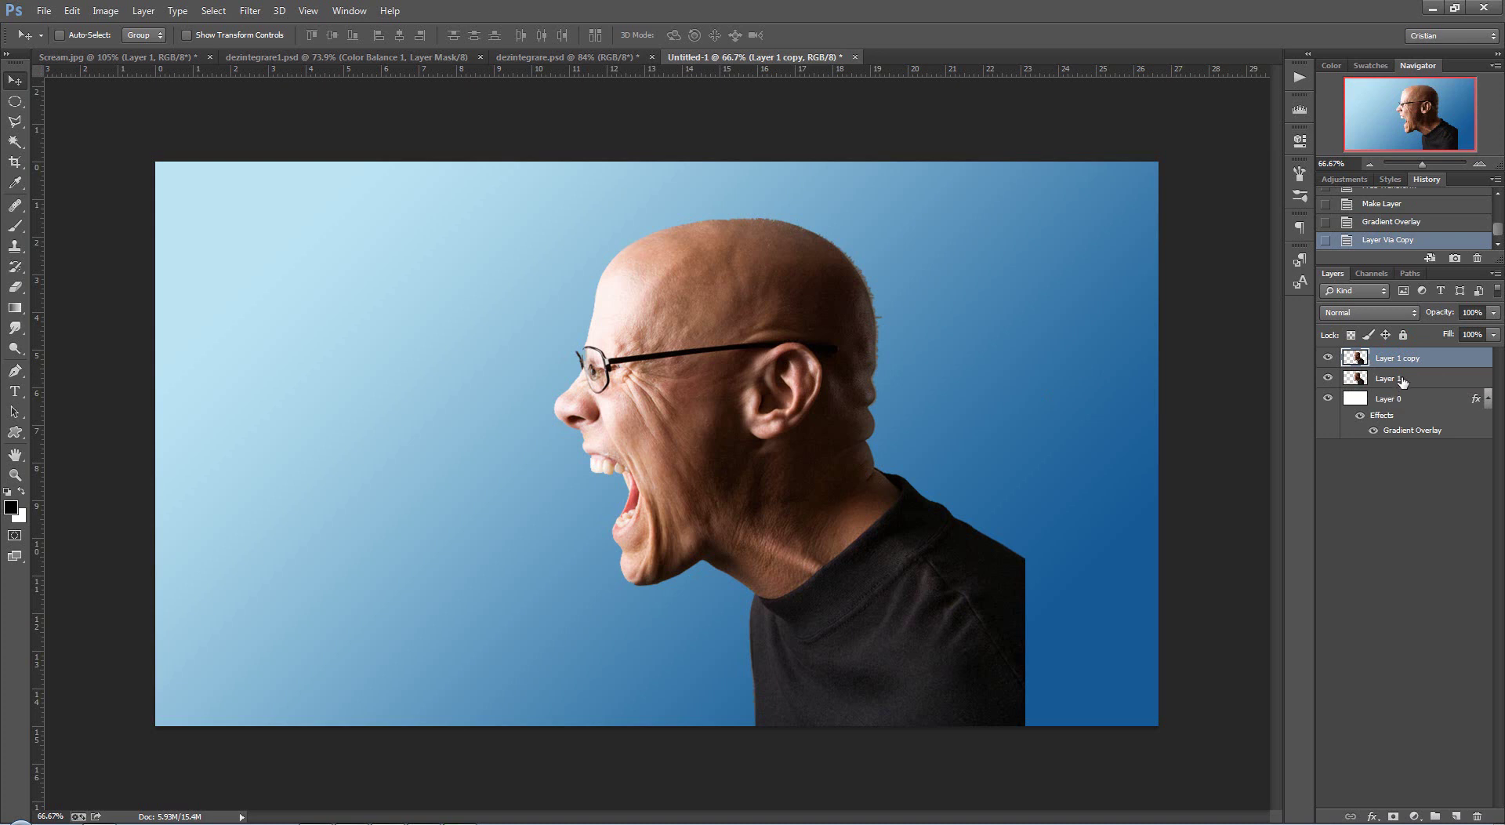
click(1396, 379)
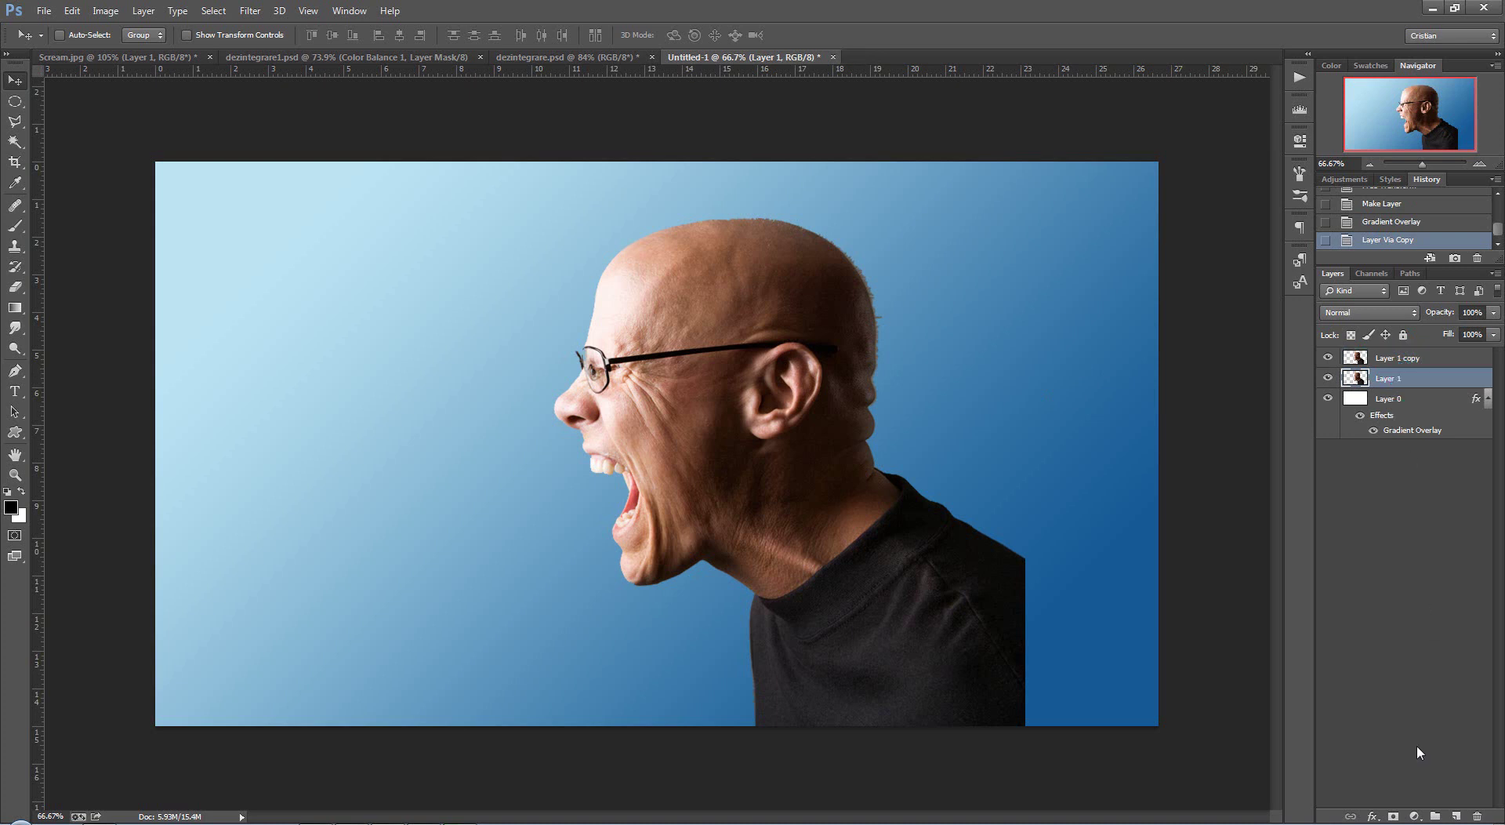
click(1393, 816)
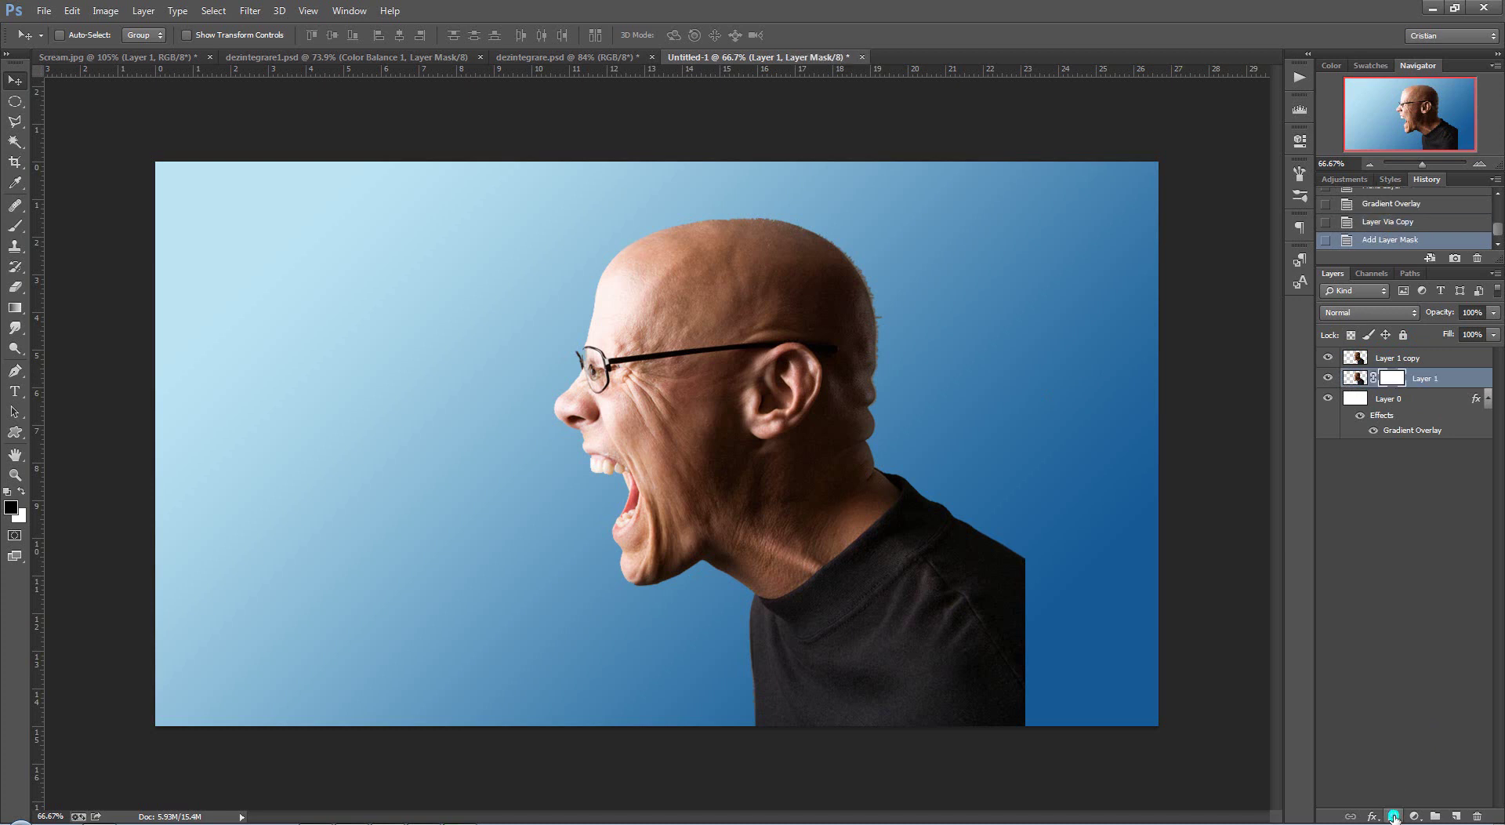
click(1394, 362)
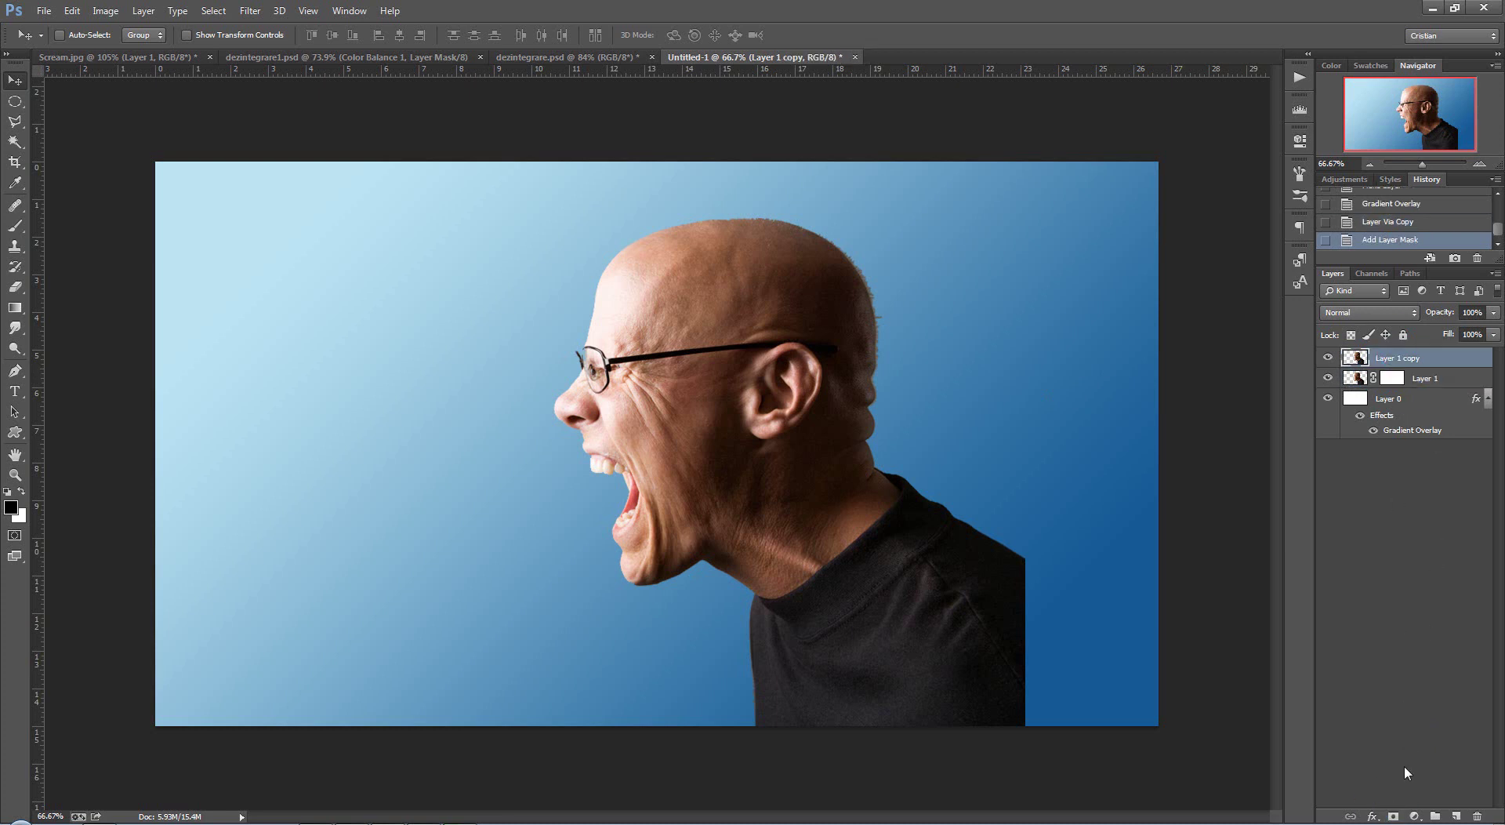
click(1394, 816)
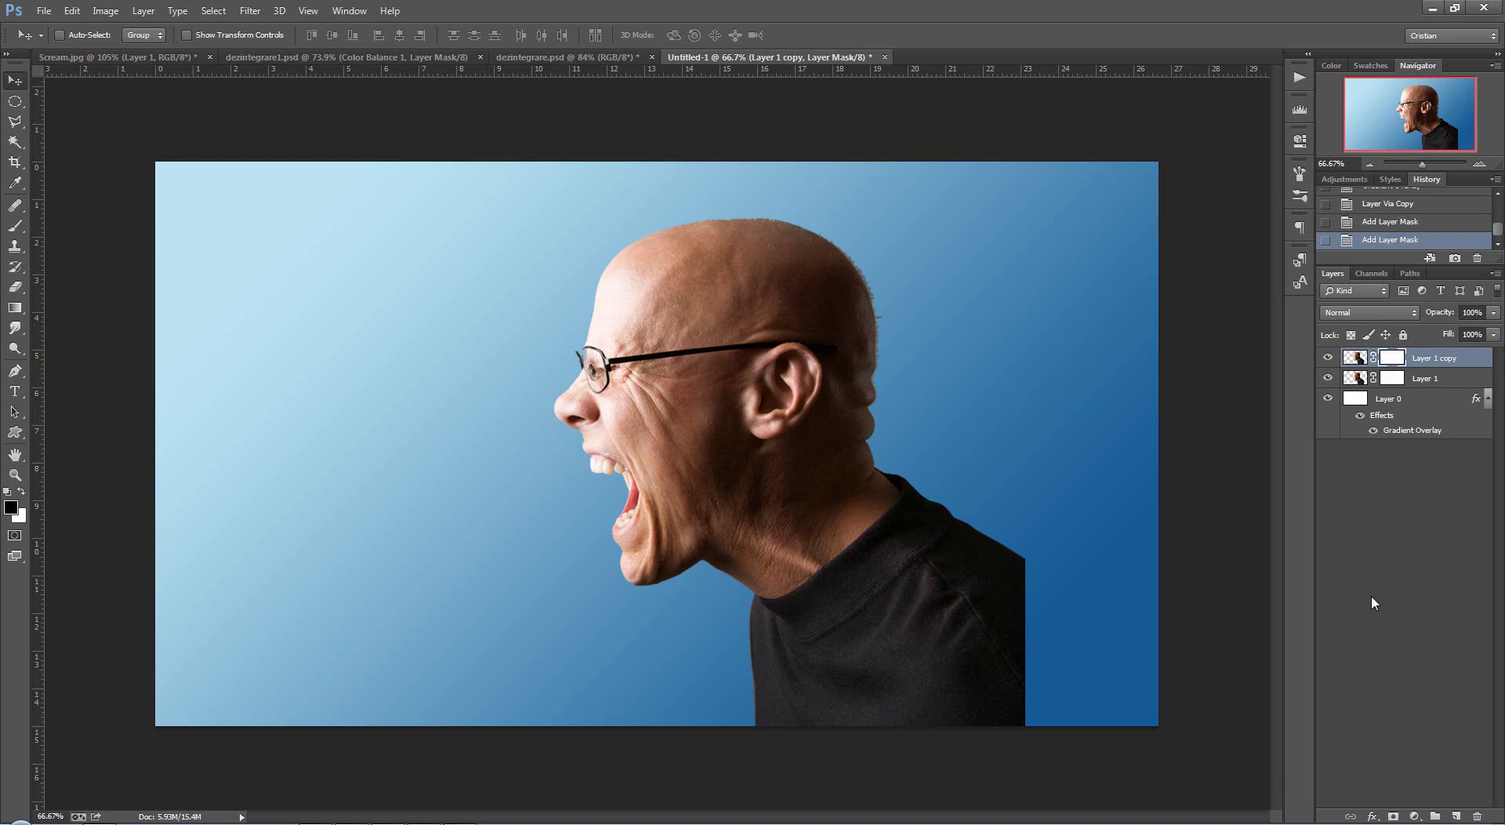
- Enlarge Layer 1 to about 107% from its top-right corner
click(1361, 380)
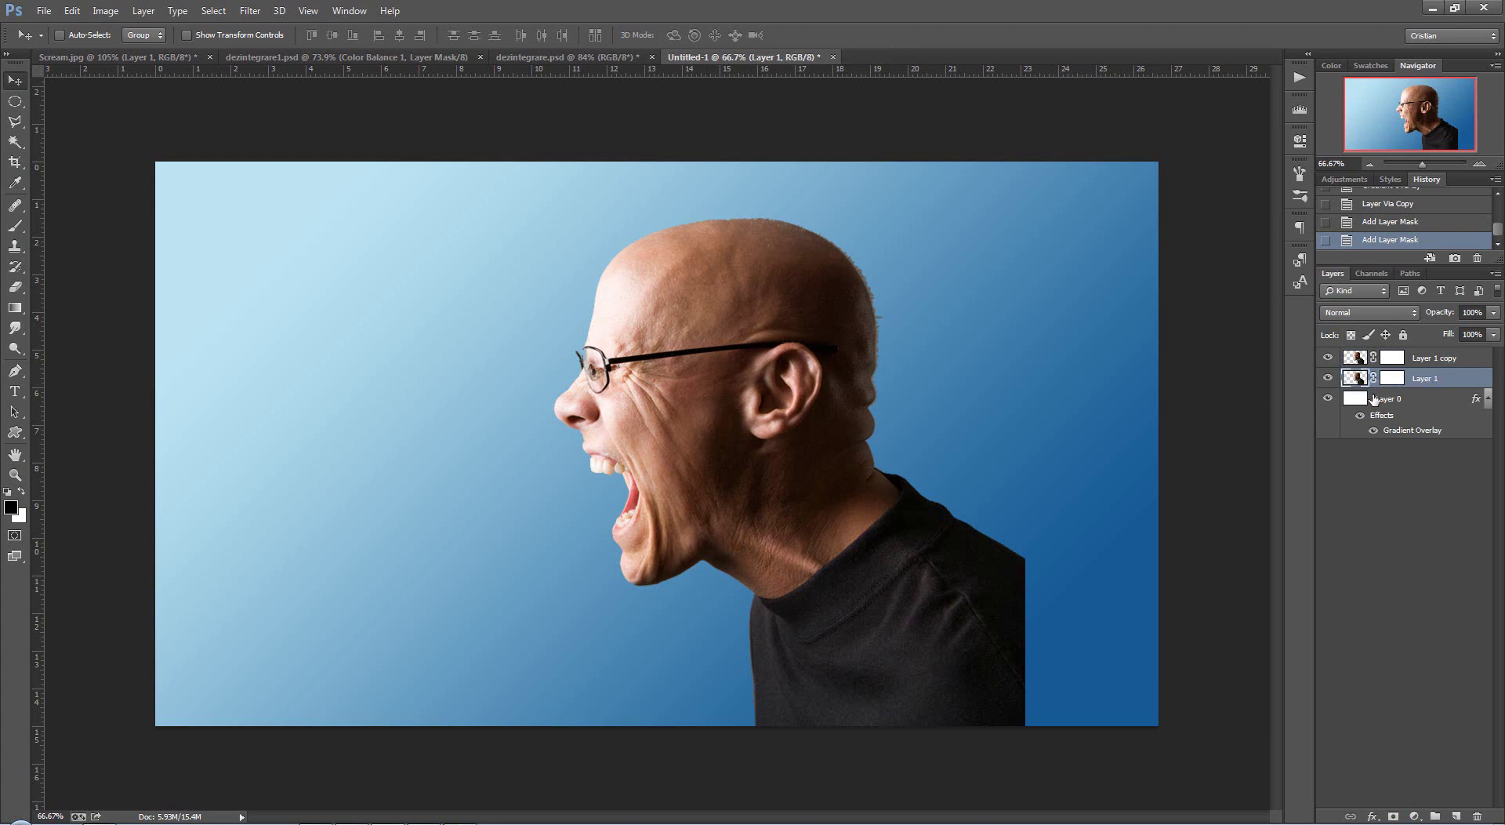
key(ctrl+t)
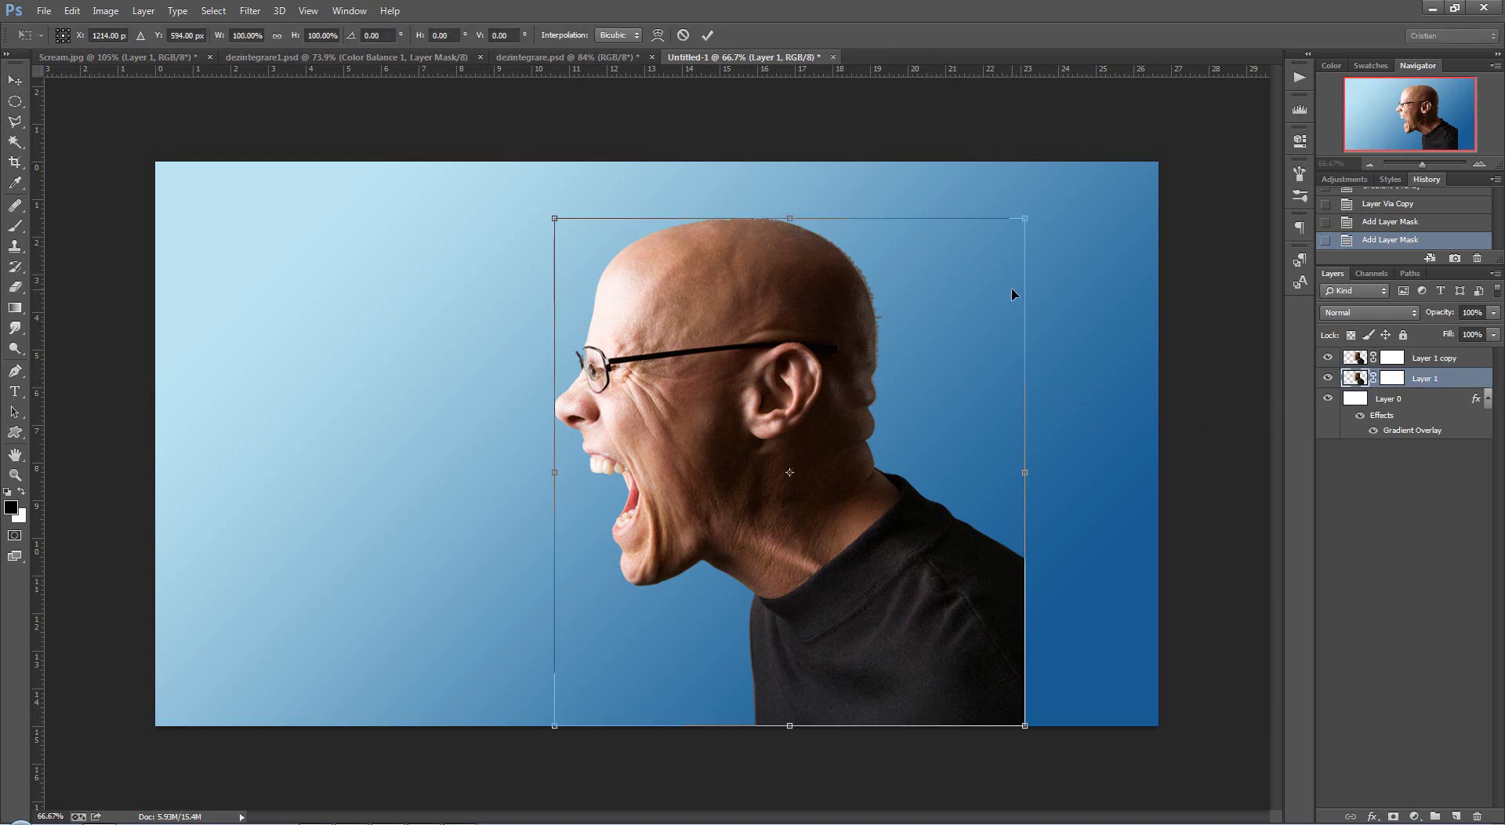
drag(1025, 218, 1058, 183)
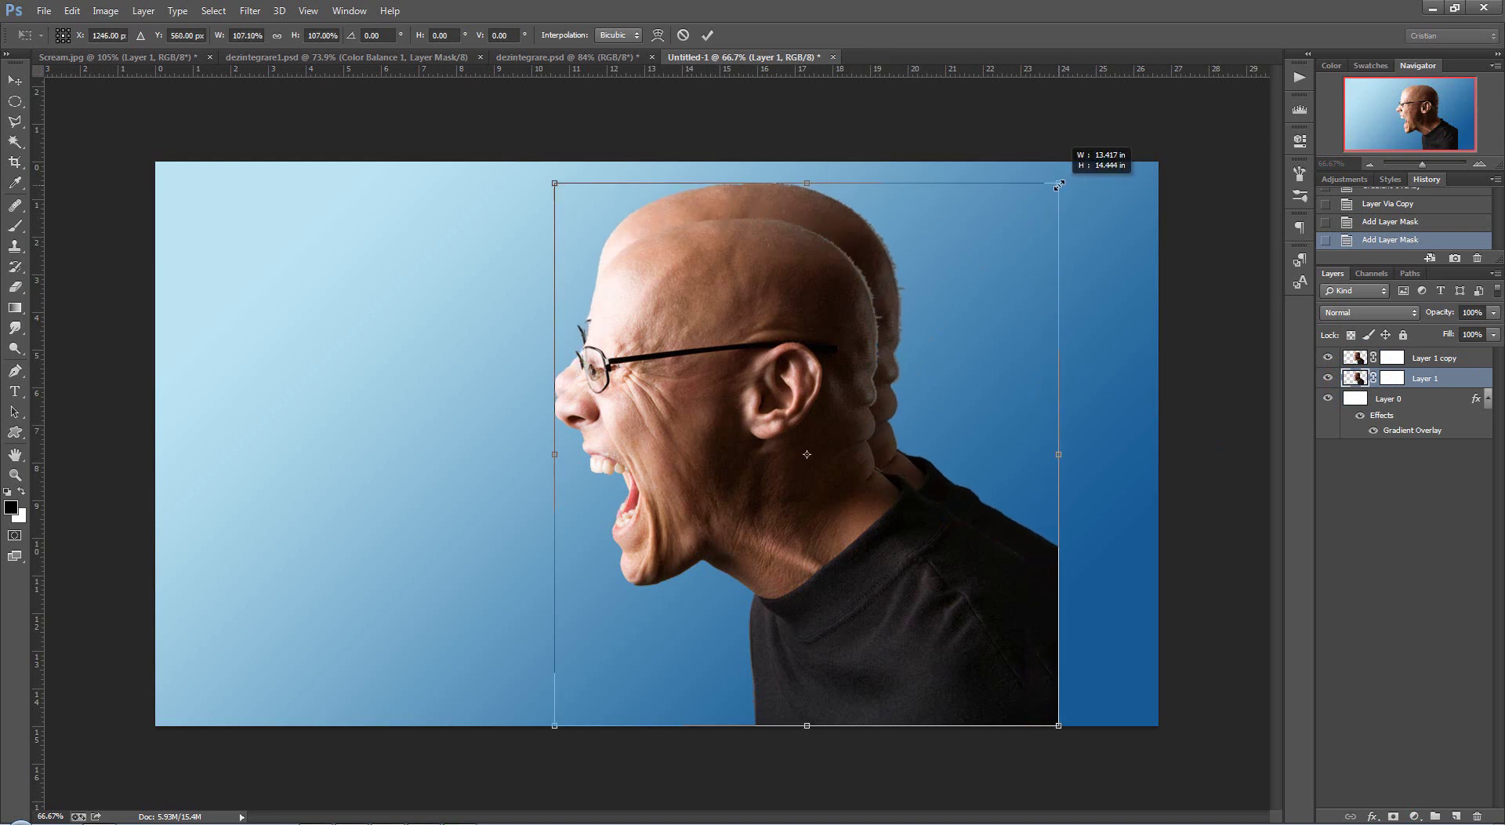
- Scale the rear head larger and wider, then warp it so its top, back and lower right bulge outward
mouse_move(1060, 727)
mouse_down()
mouse_move(1122, 793)
mouse_move(1095, 766)
mouse_up()
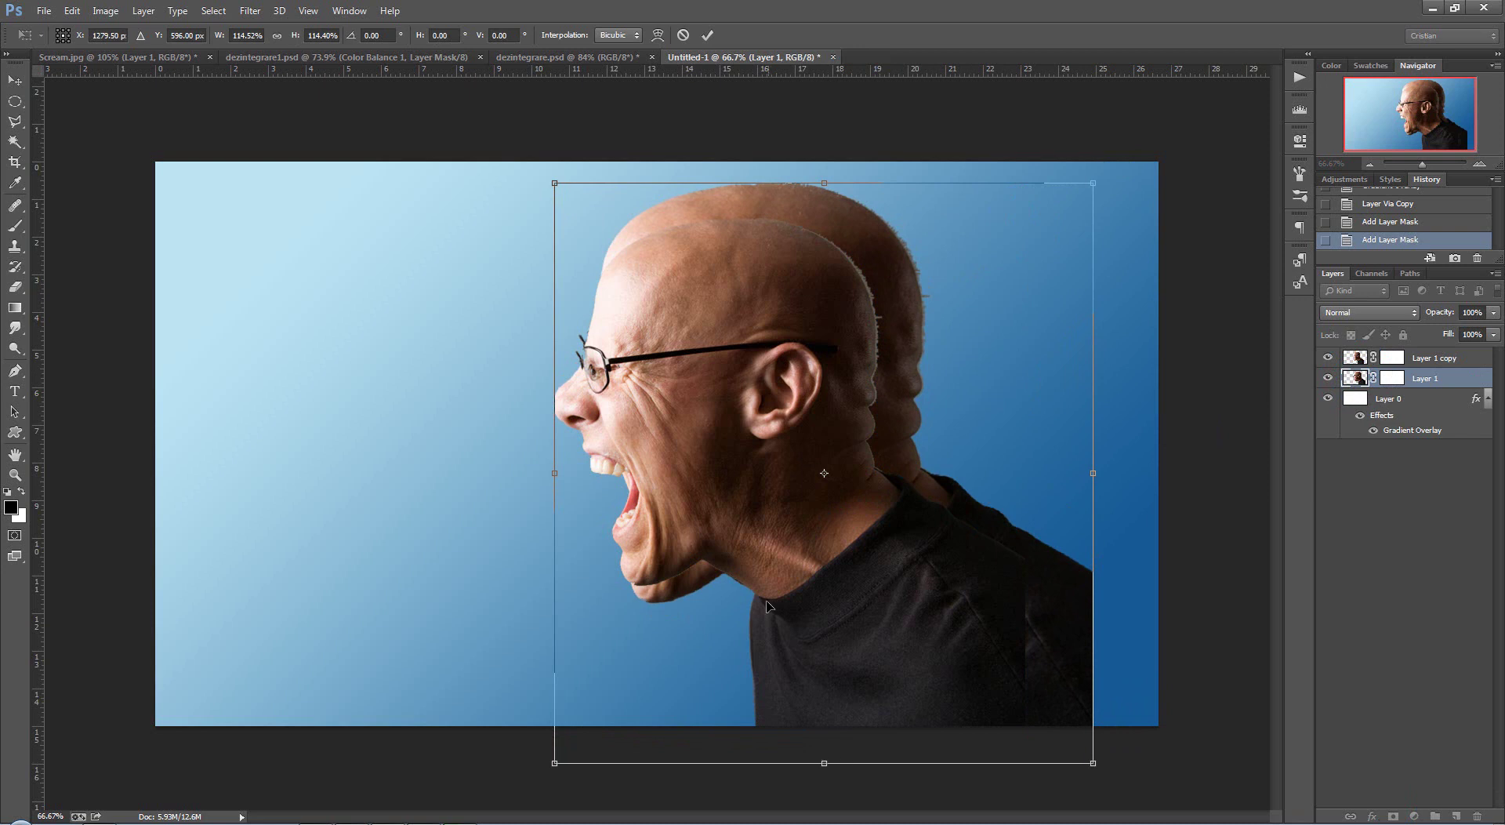
mouse_move(1094, 476)
mouse_down()
mouse_move(1160, 473)
mouse_move(1090, 471)
mouse_up()
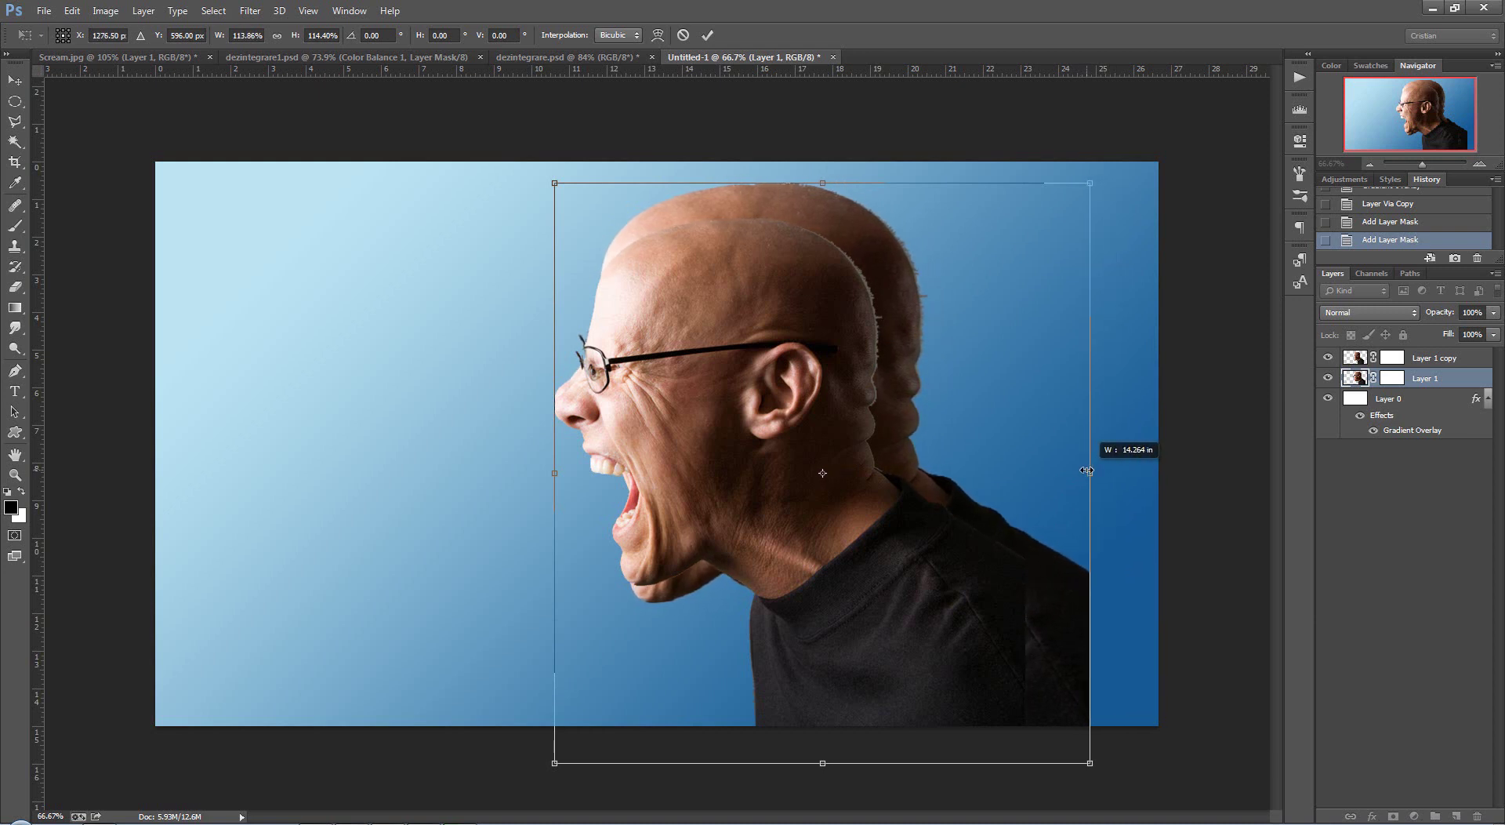
right_click(991, 387)
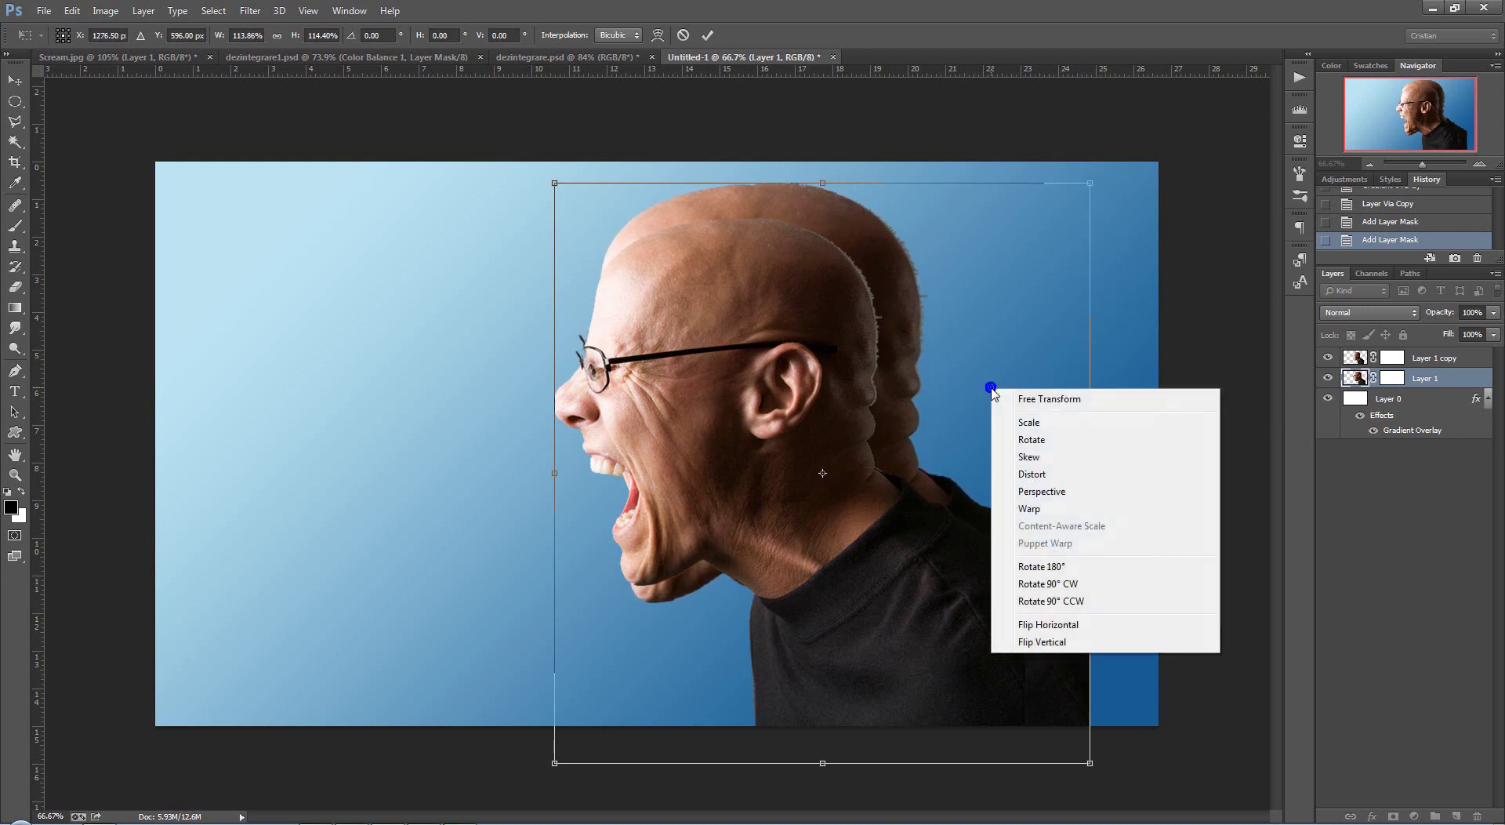
click(1036, 509)
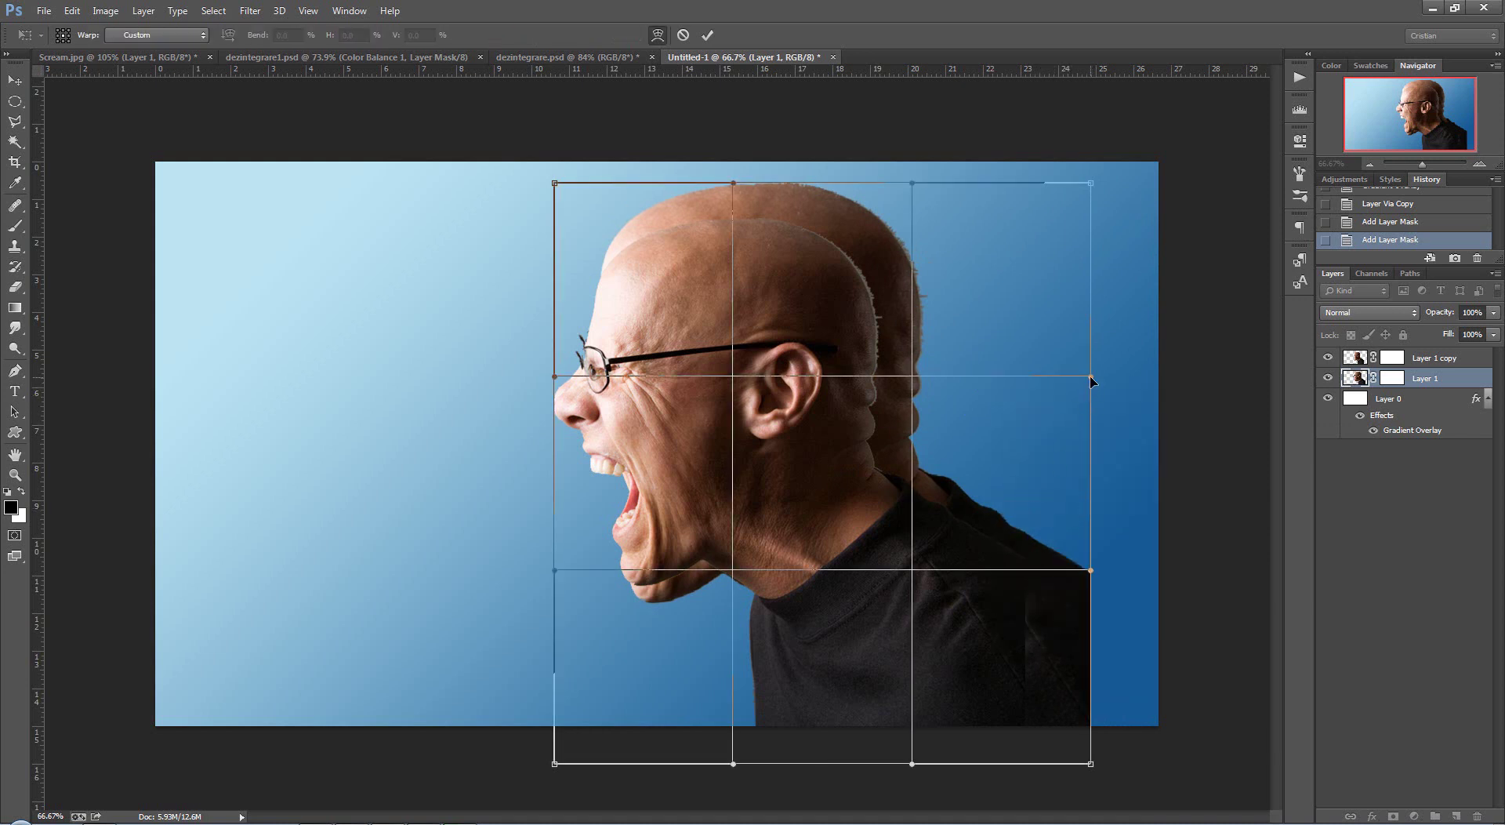
mouse_move(1092, 377)
mouse_down()
mouse_move(1185, 376)
mouse_move(1142, 376)
mouse_up()
drag(965, 199, 980, 177)
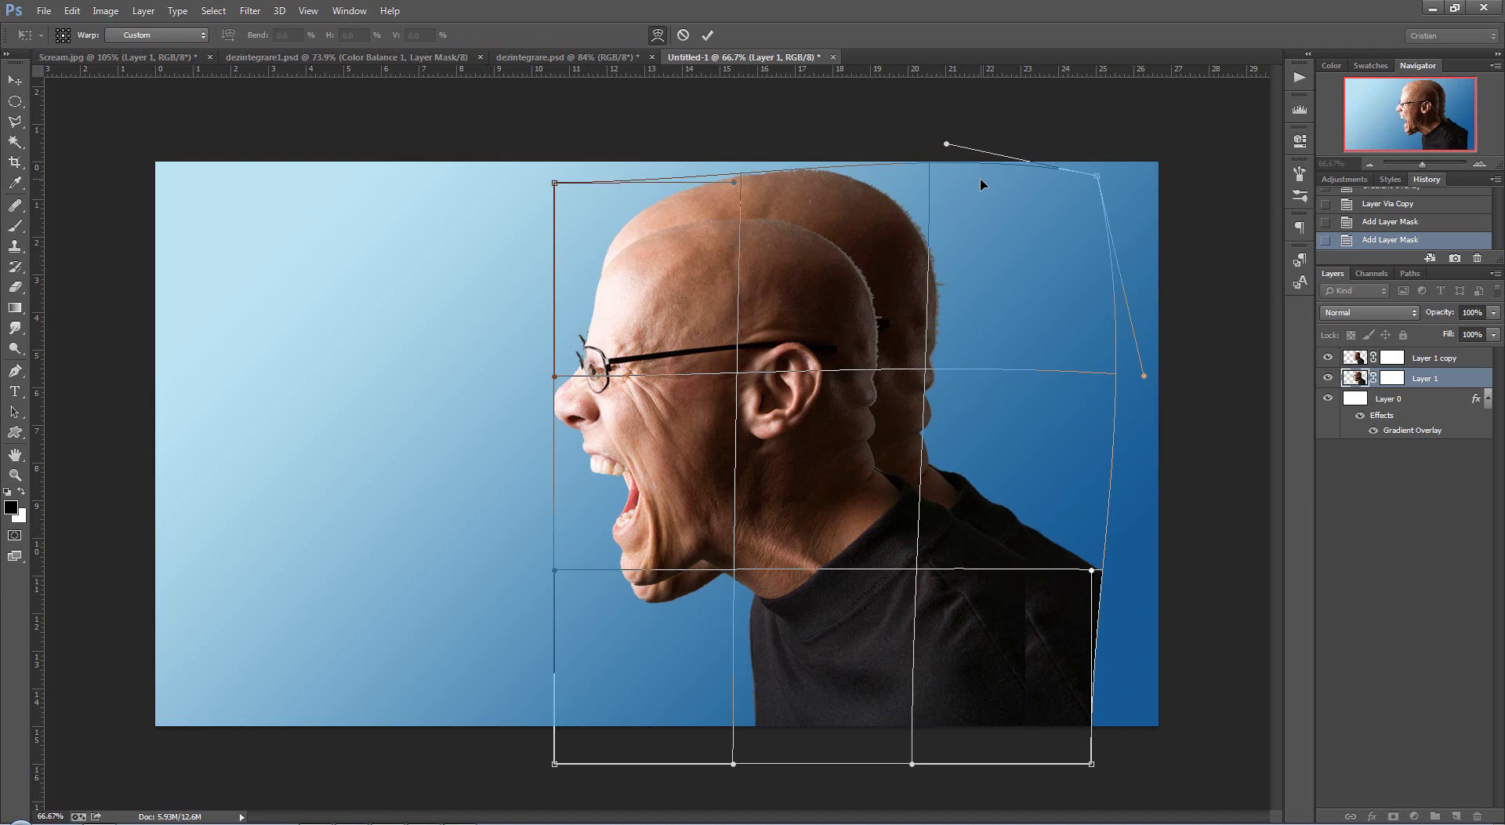
mouse_move(1088, 675)
mouse_down()
mouse_move(1115, 705)
mouse_move(1109, 693)
mouse_up()
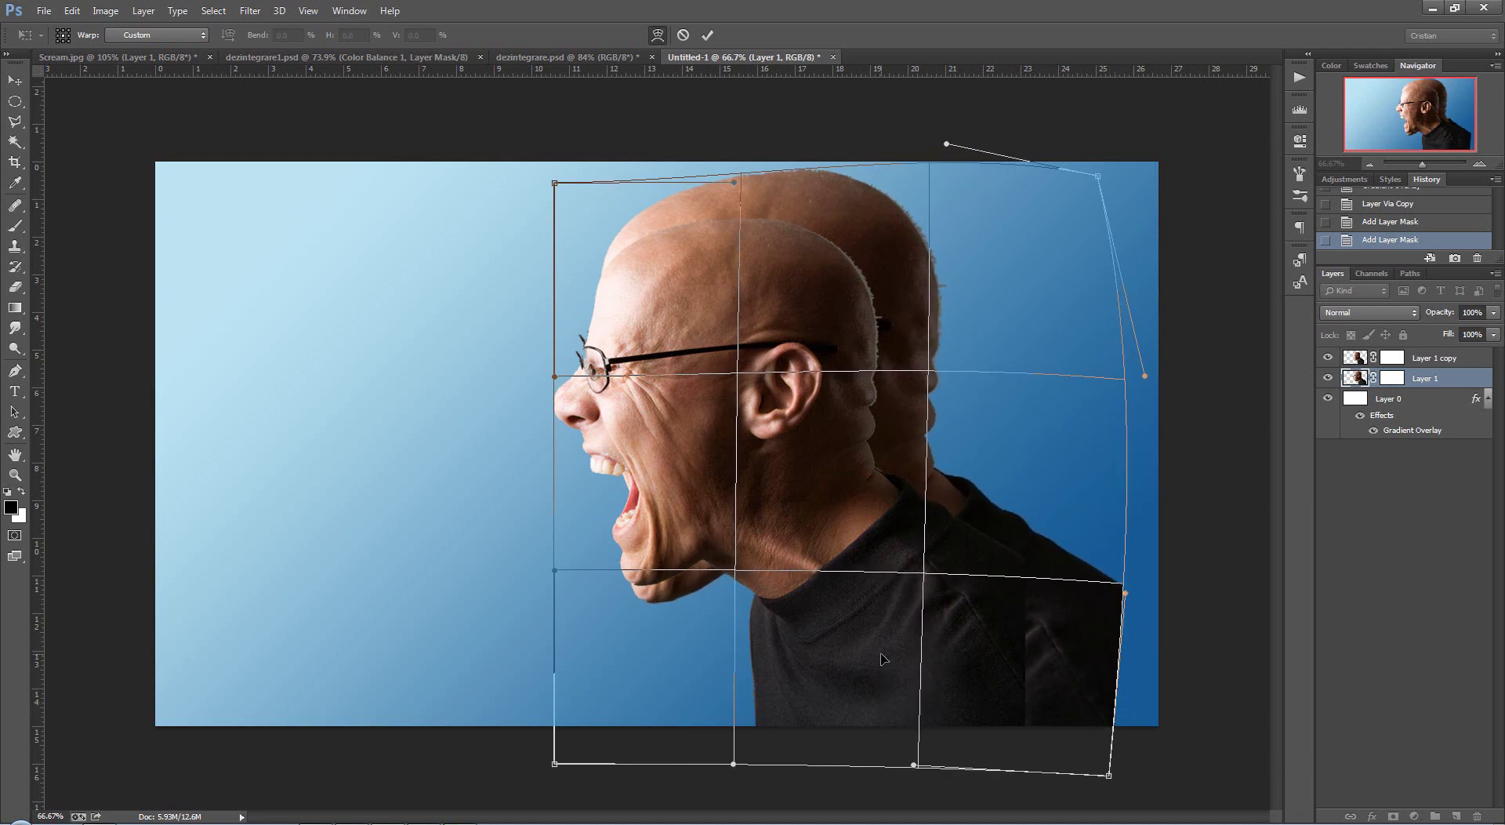
drag(901, 333, 903, 330)
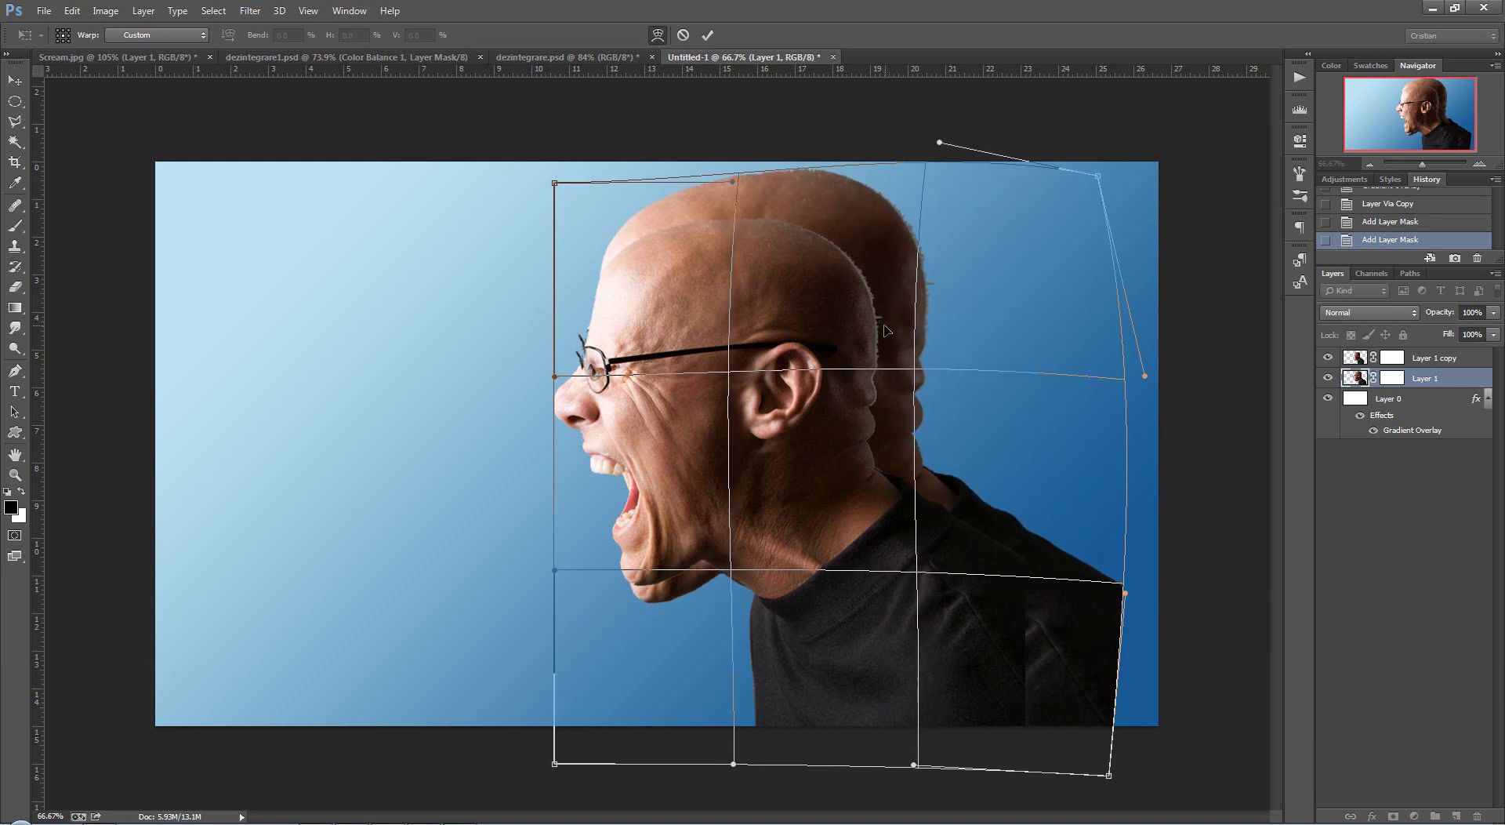
drag(1022, 319, 1030, 318)
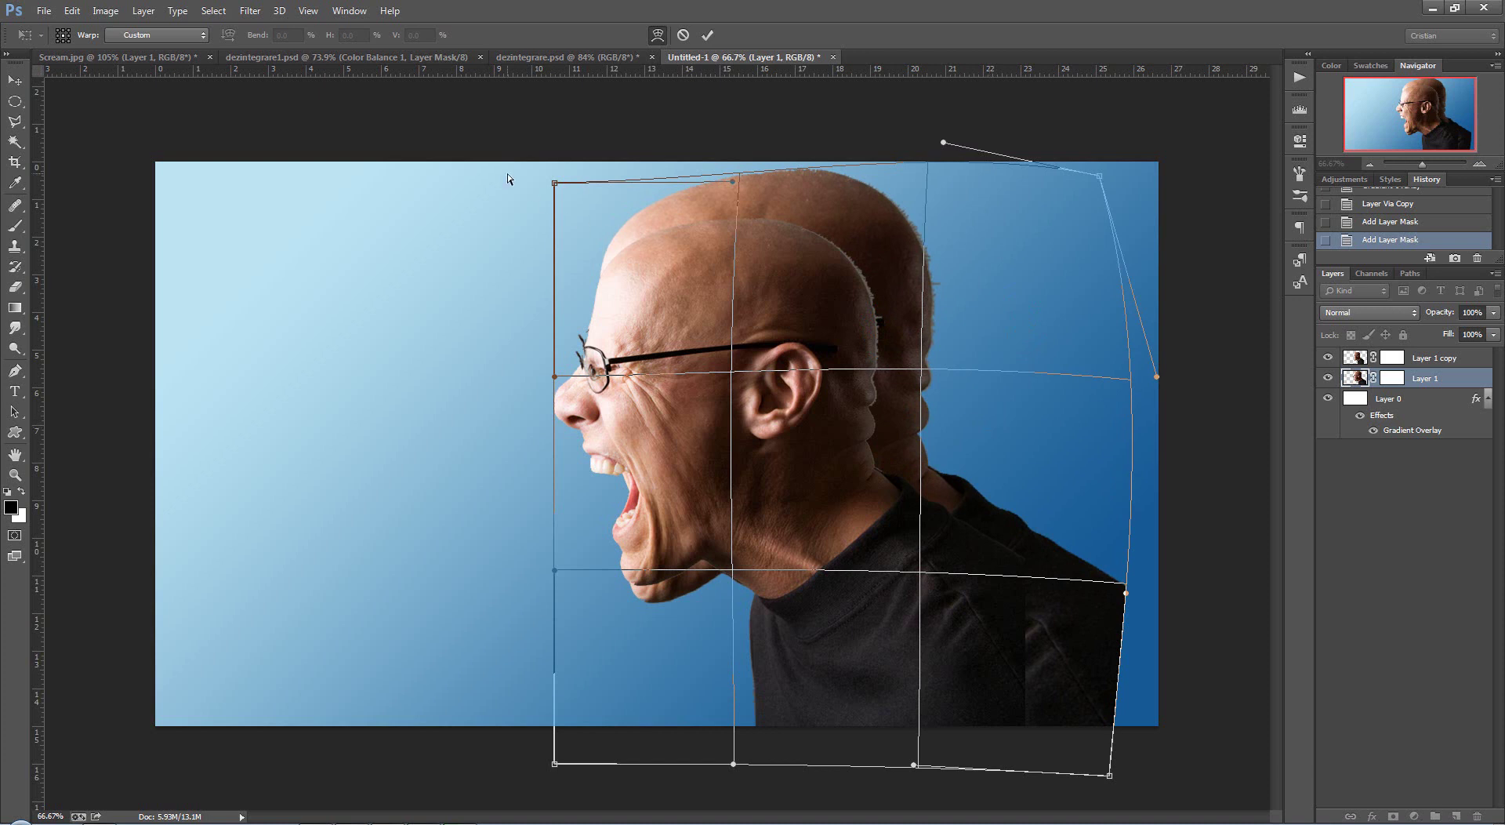
drag(577, 214, 571, 218)
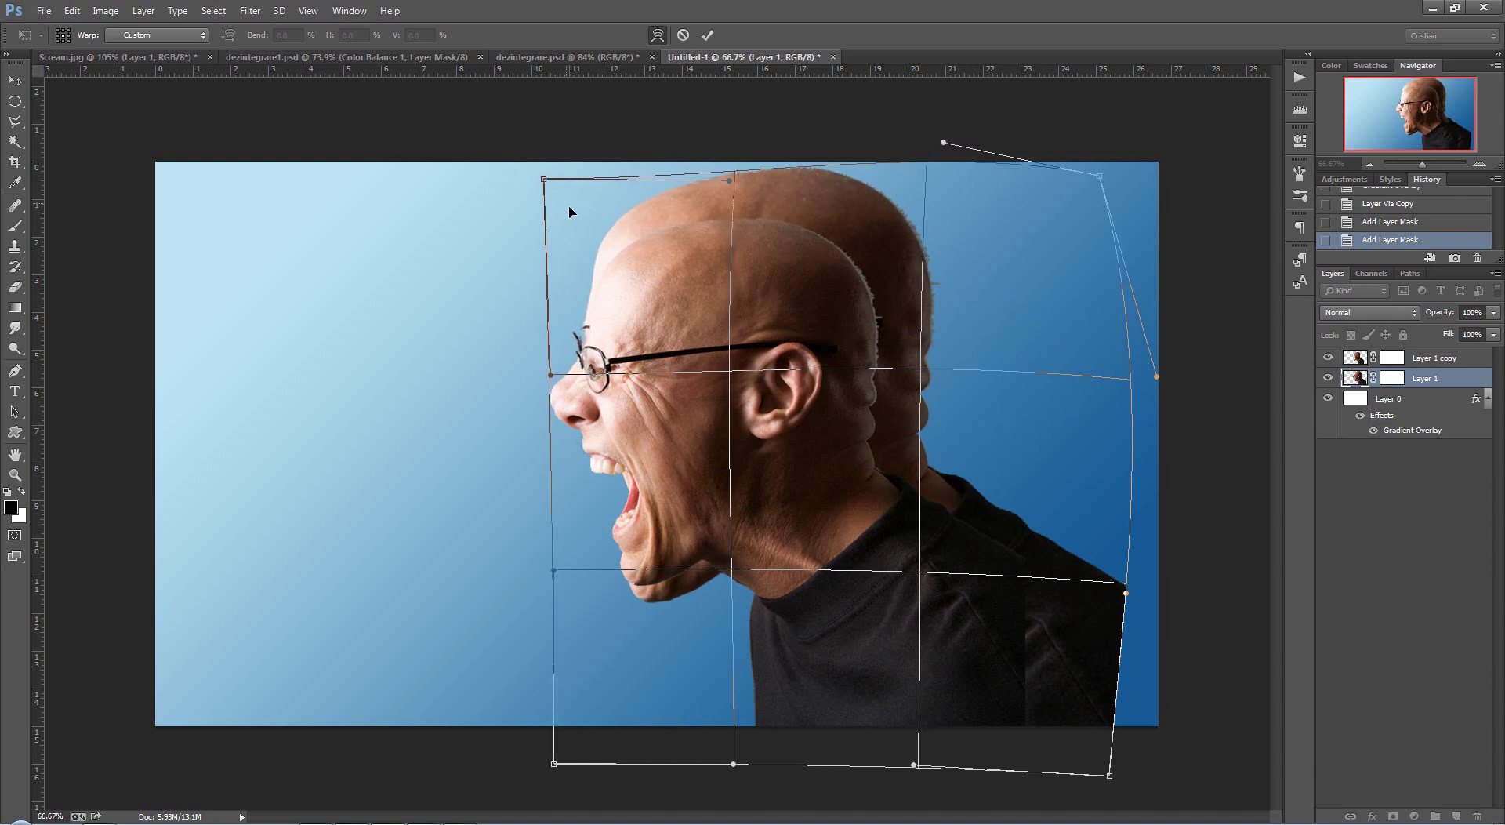
- Commit the warp on the rear head and target Layer 1's mask
key(Return)
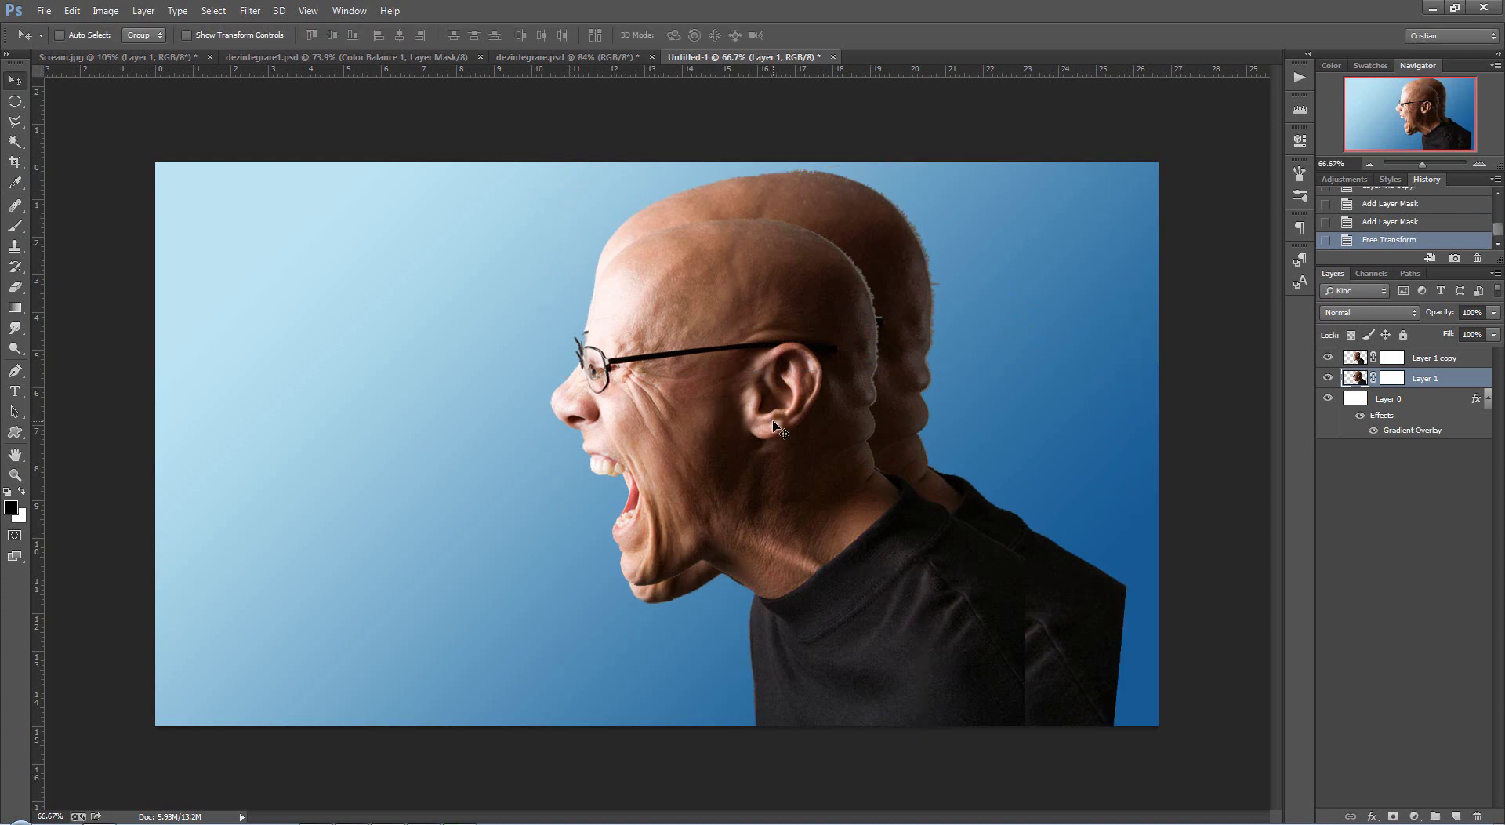
click(1395, 379)
click(1328, 379)
drag(1378, 408, 1355, 404)
- Load the background outline as a selection, fill Layer 1's mask black, then deselect
ctrl+click(1356, 402)
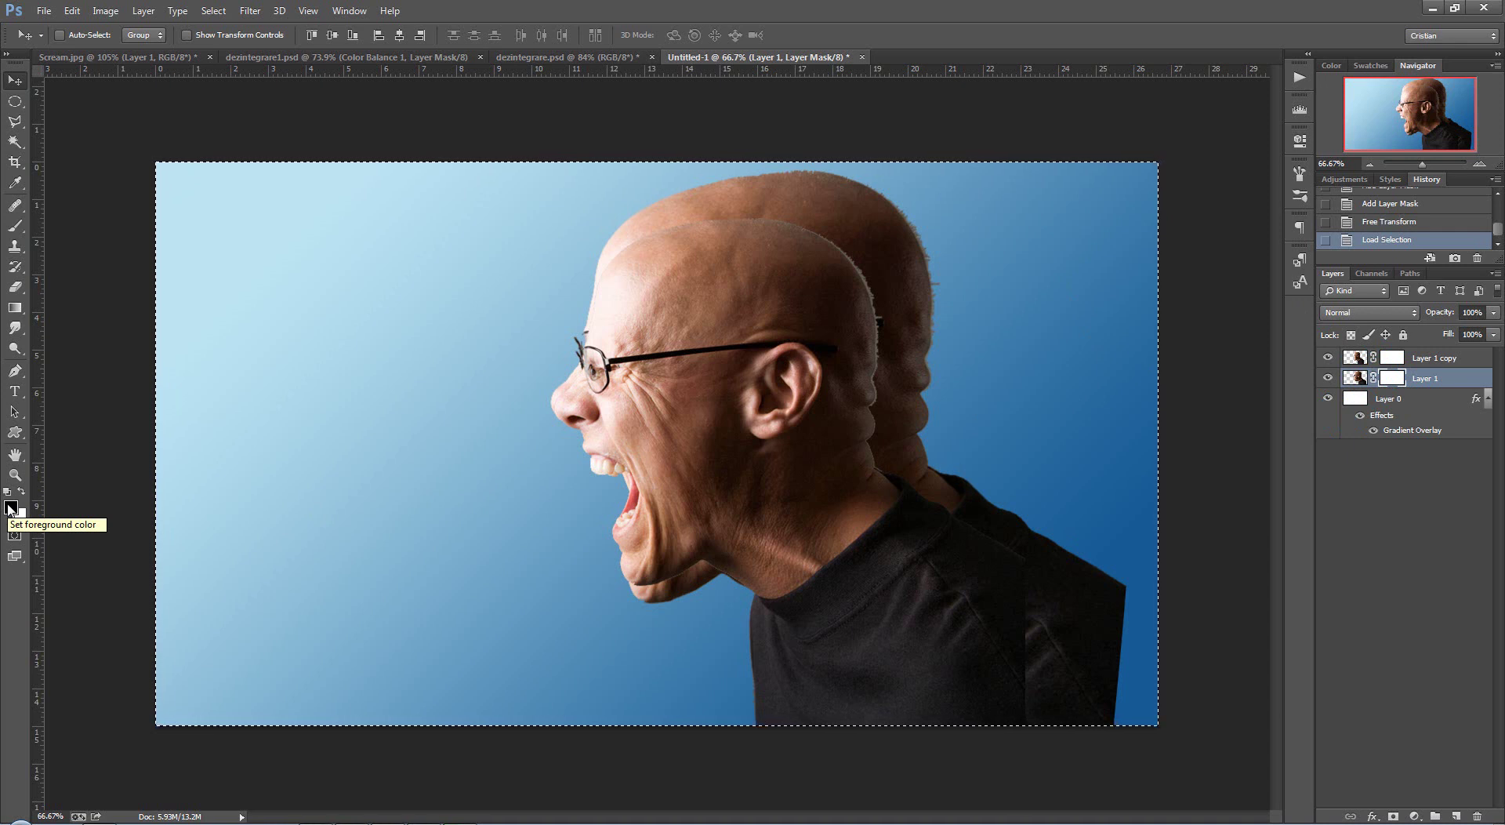
key(alt+BackSpace)
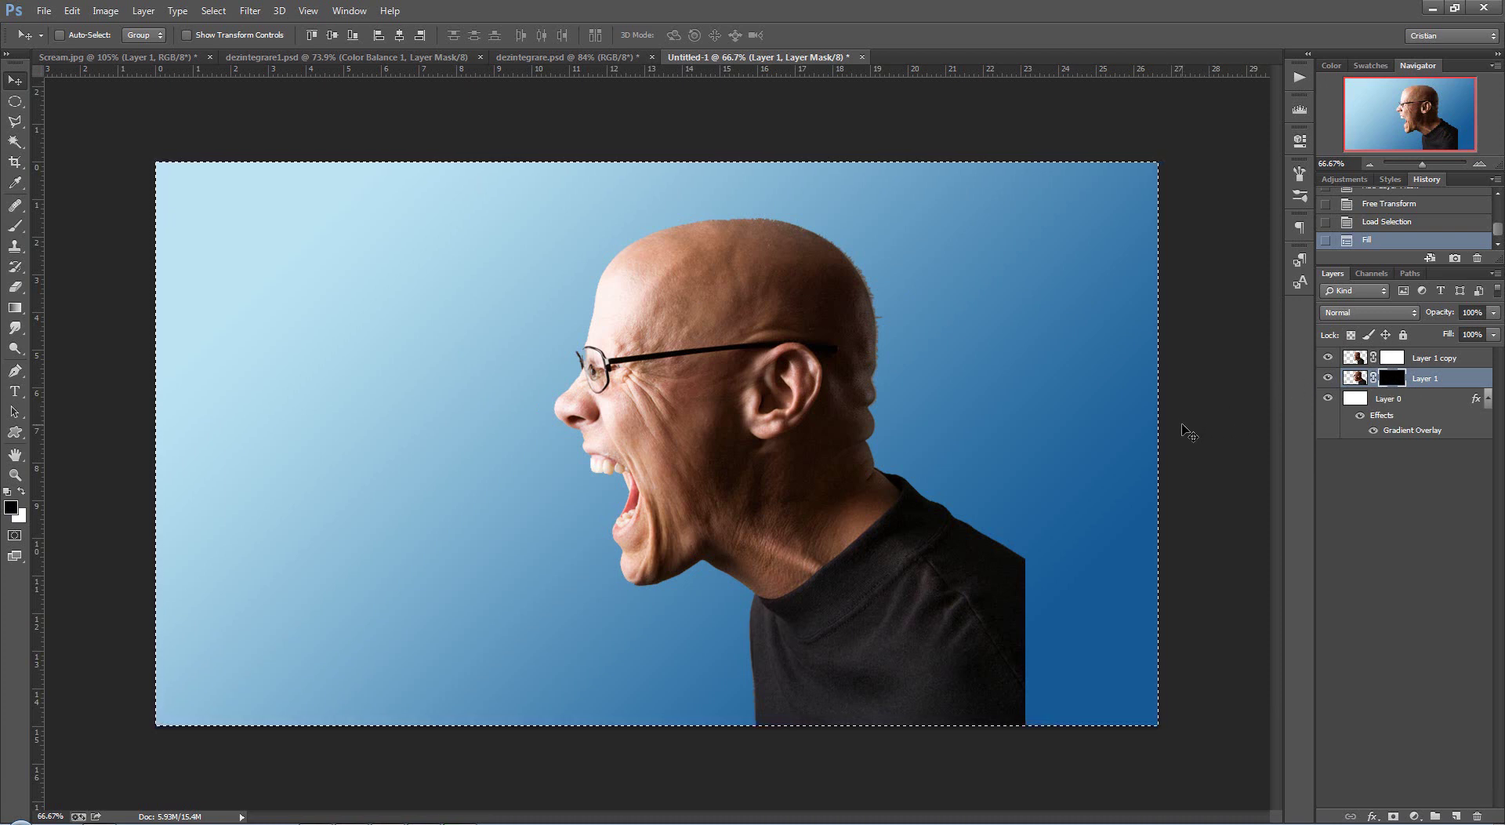
key(ctrl+d)
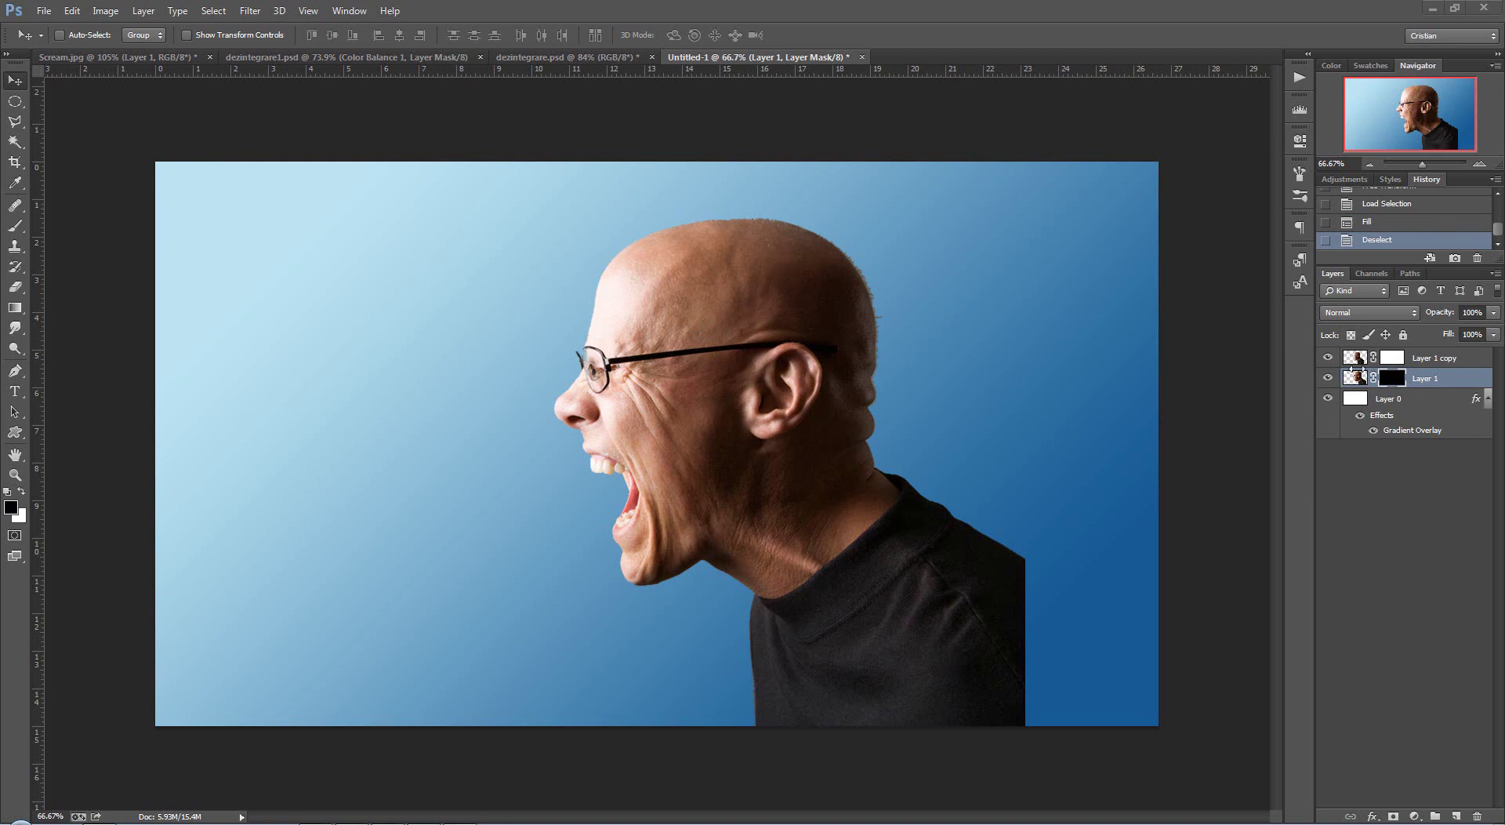
click(1394, 359)
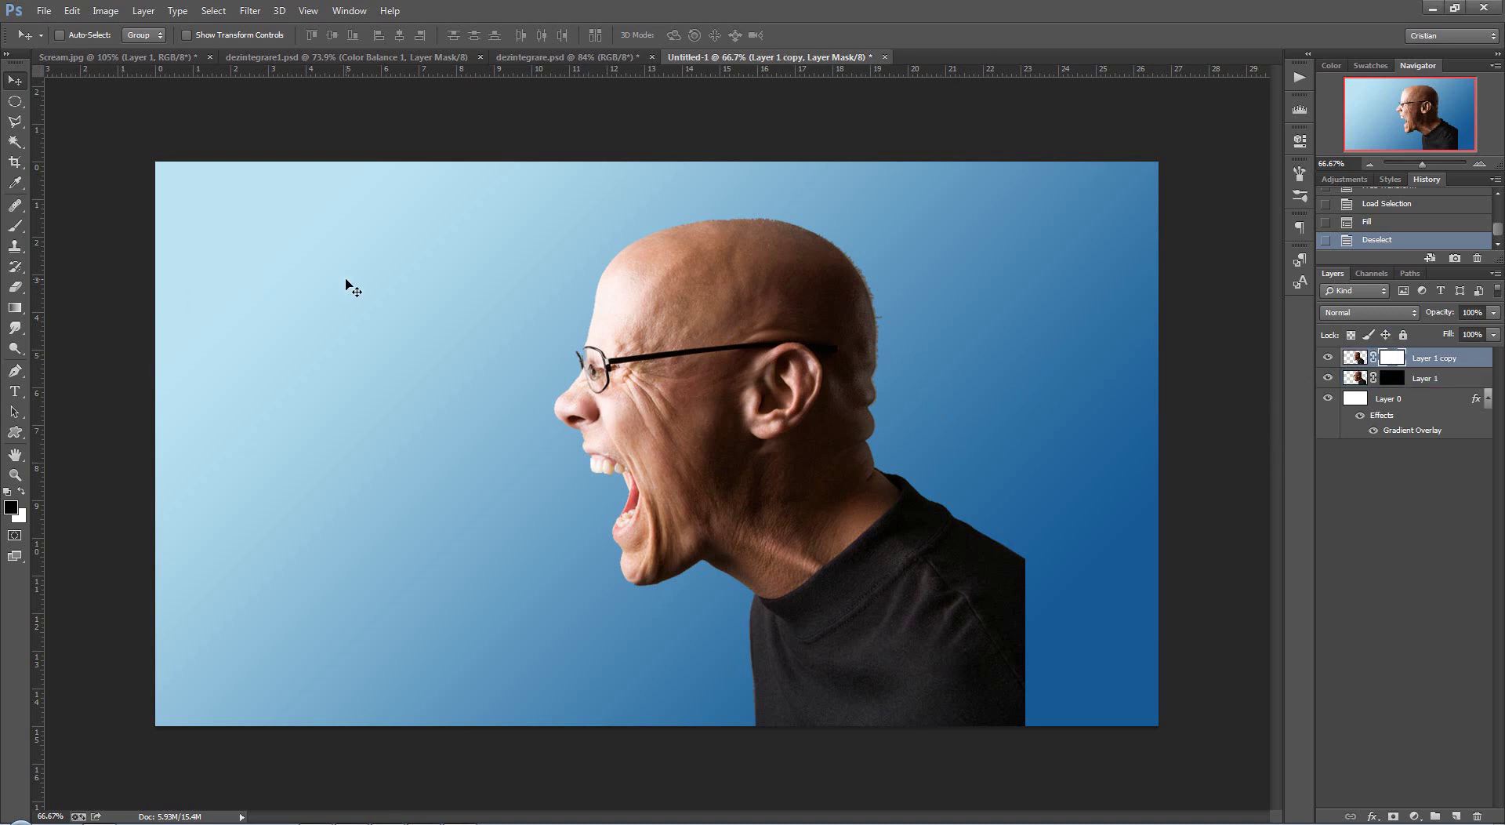
- Choose the Brush tool with a 16 px tip, cancelling the Square Brushes replacement
click(14, 228)
click(79, 35)
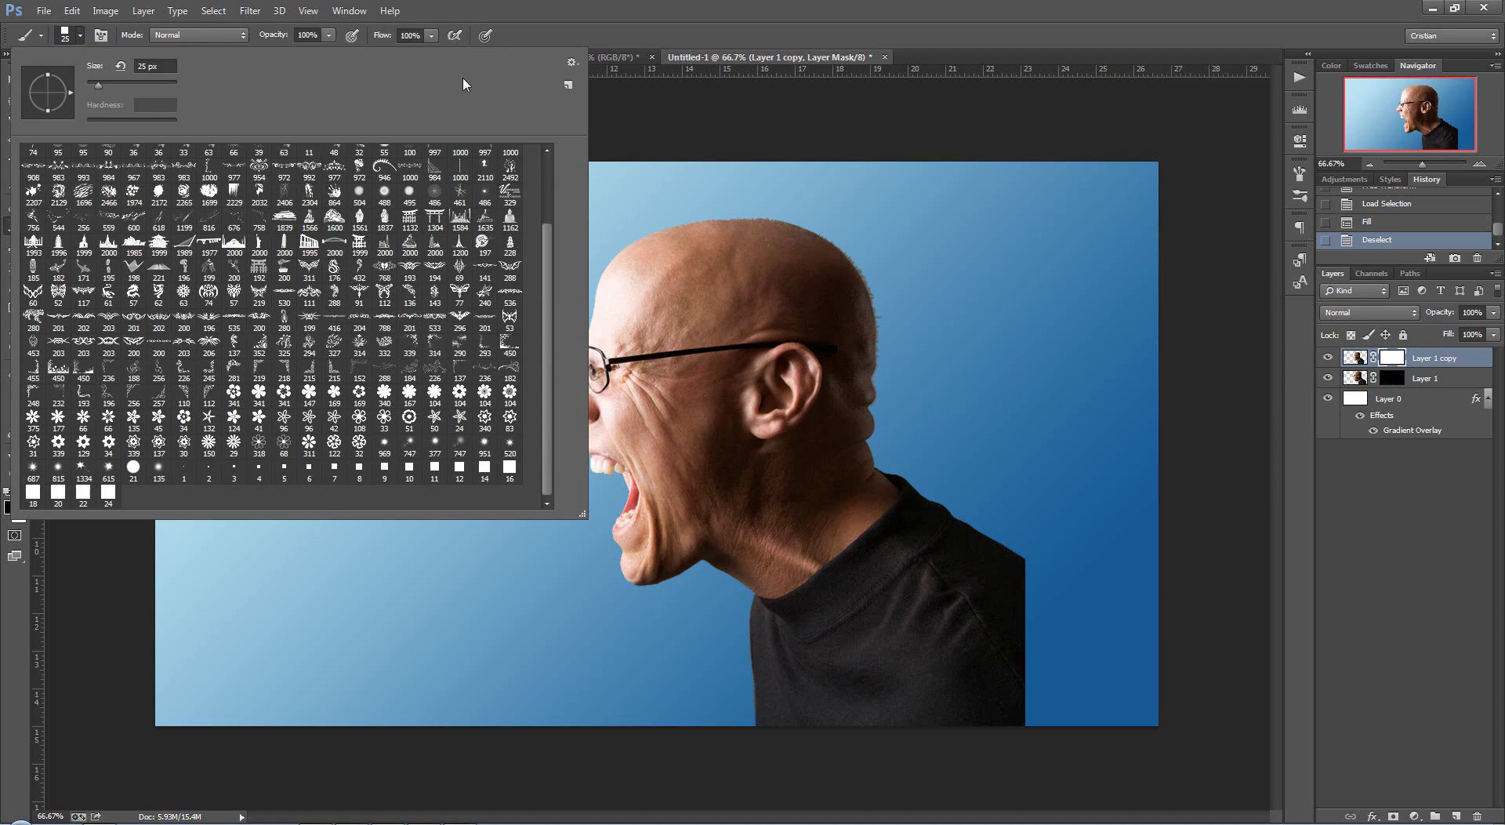
click(572, 62)
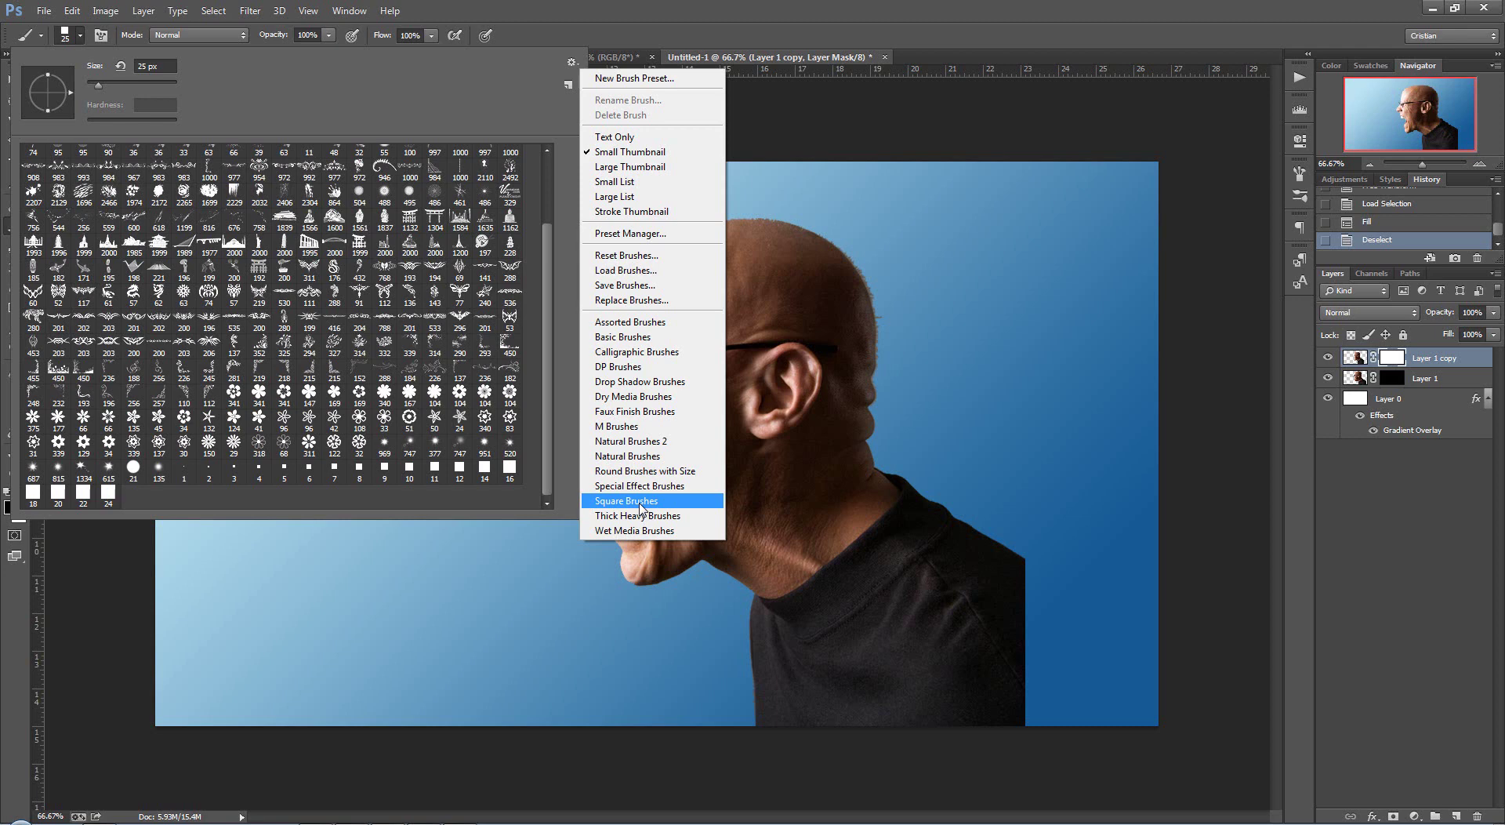
click(641, 503)
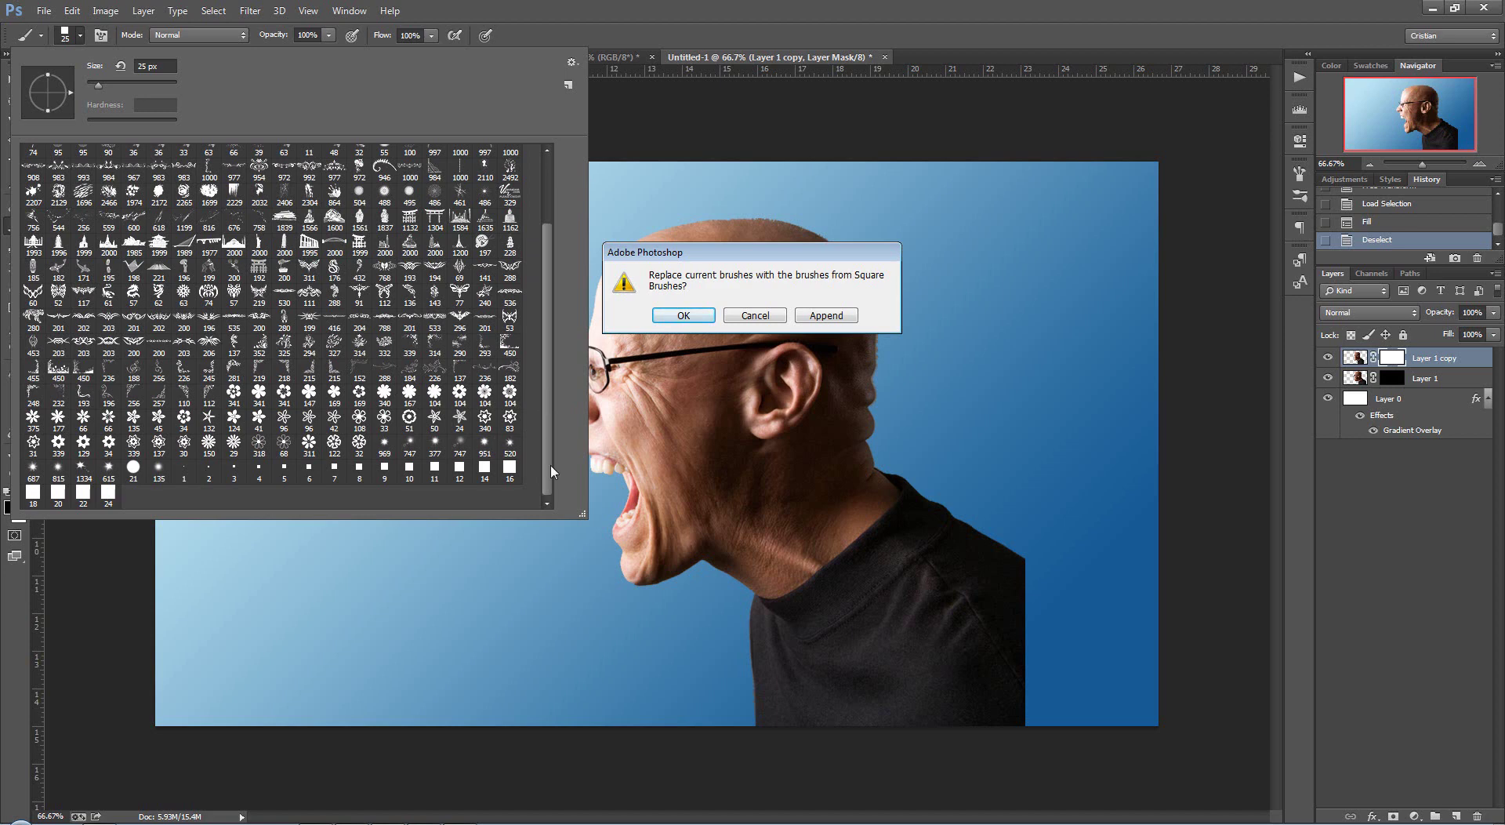
click(748, 317)
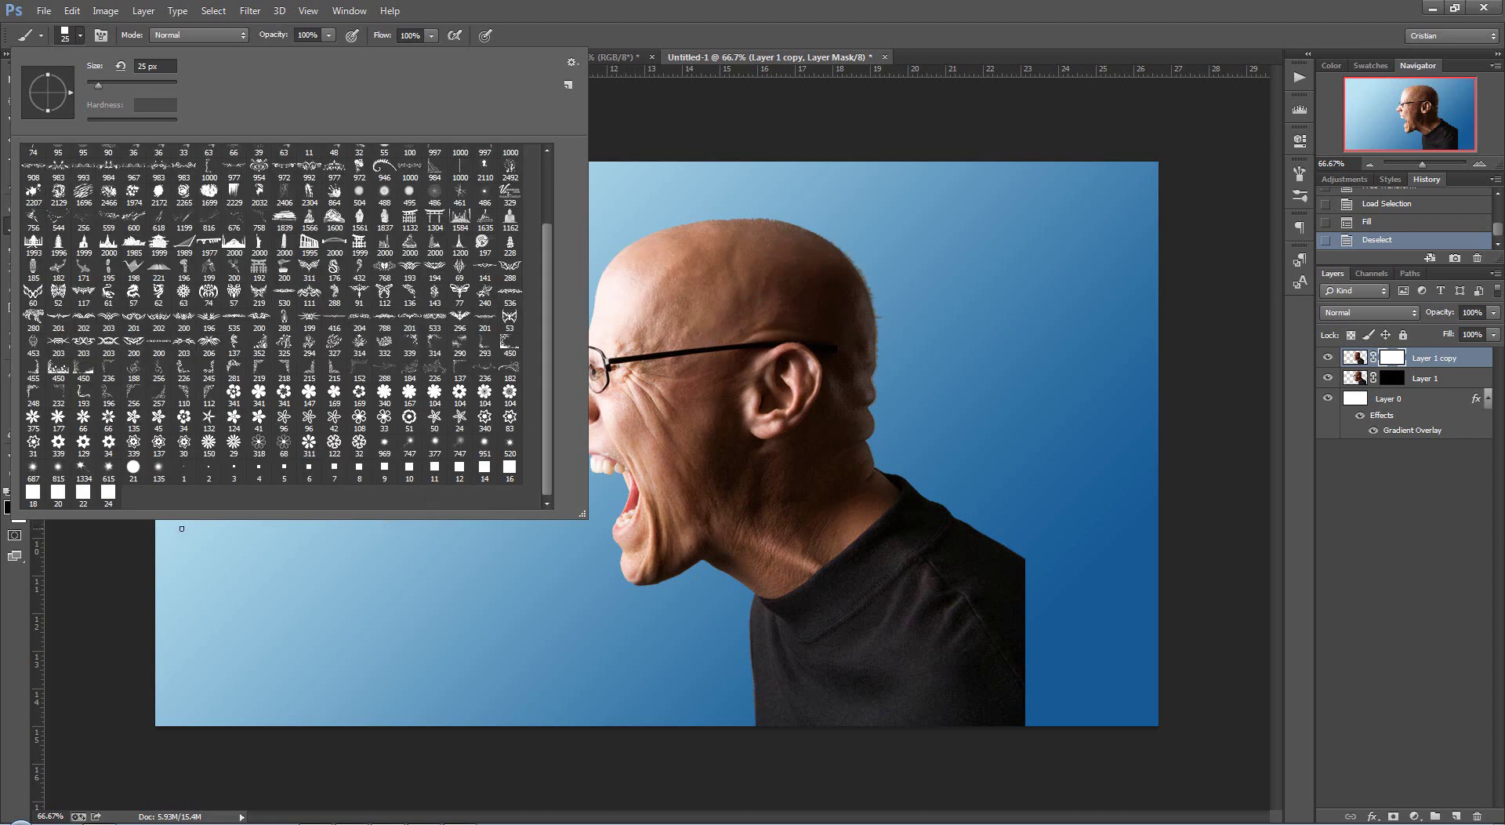
click(510, 471)
click(643, 37)
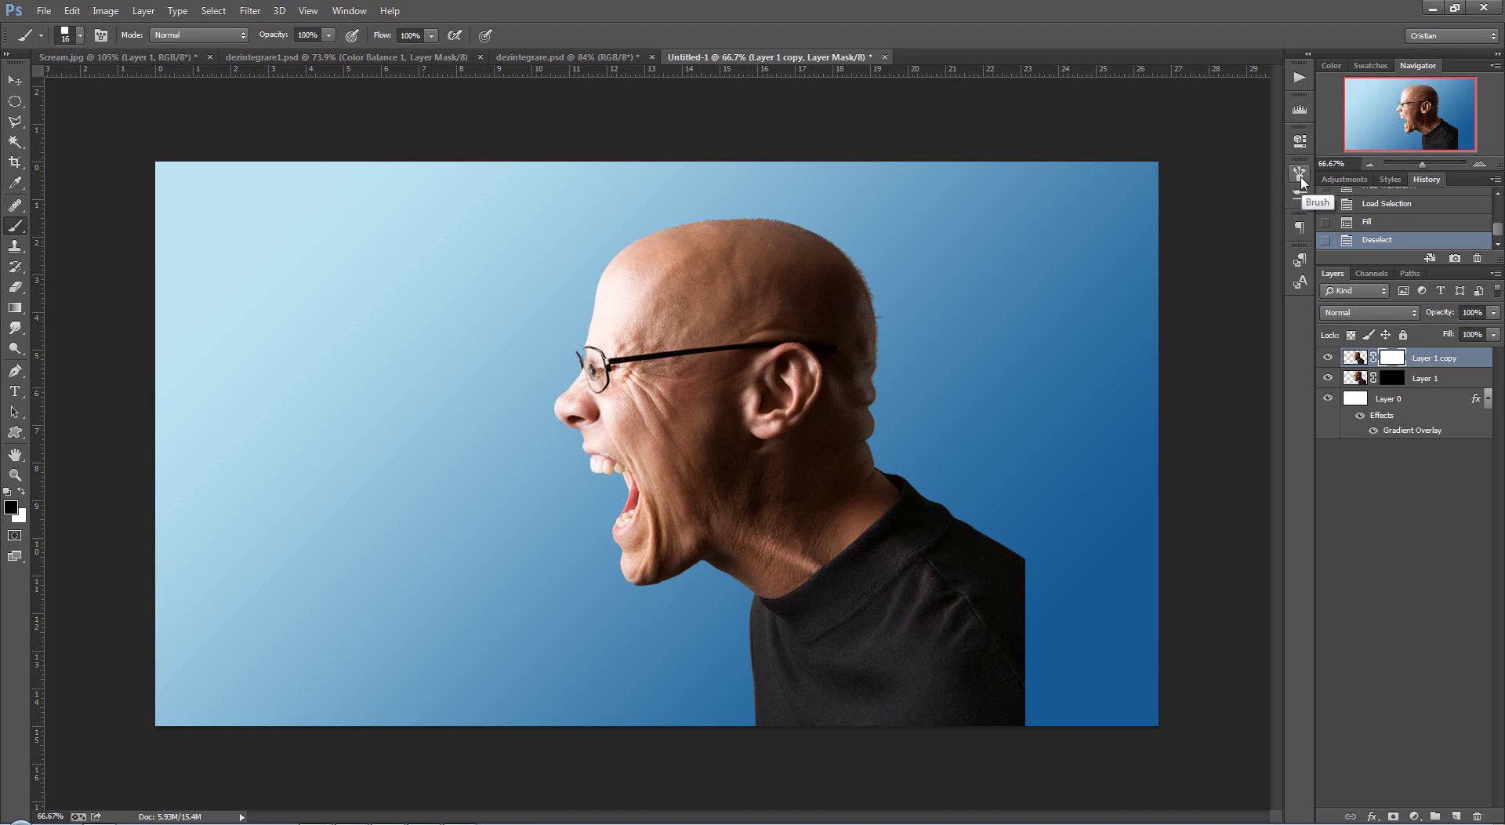
- Enable Scattering and Shape Dynamics with 90% size jitter in the Brush panel
click(349, 11)
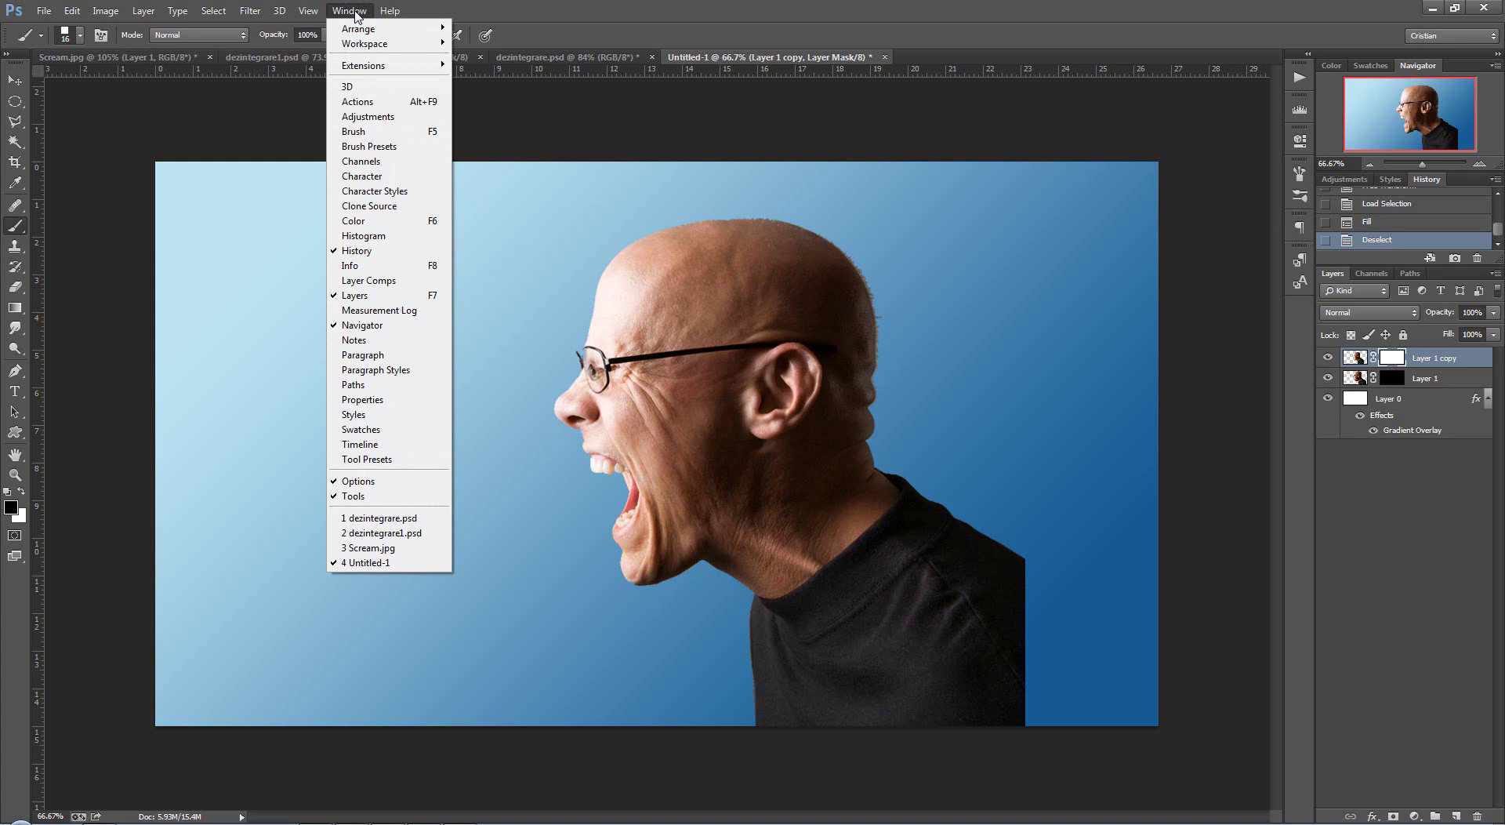
click(366, 149)
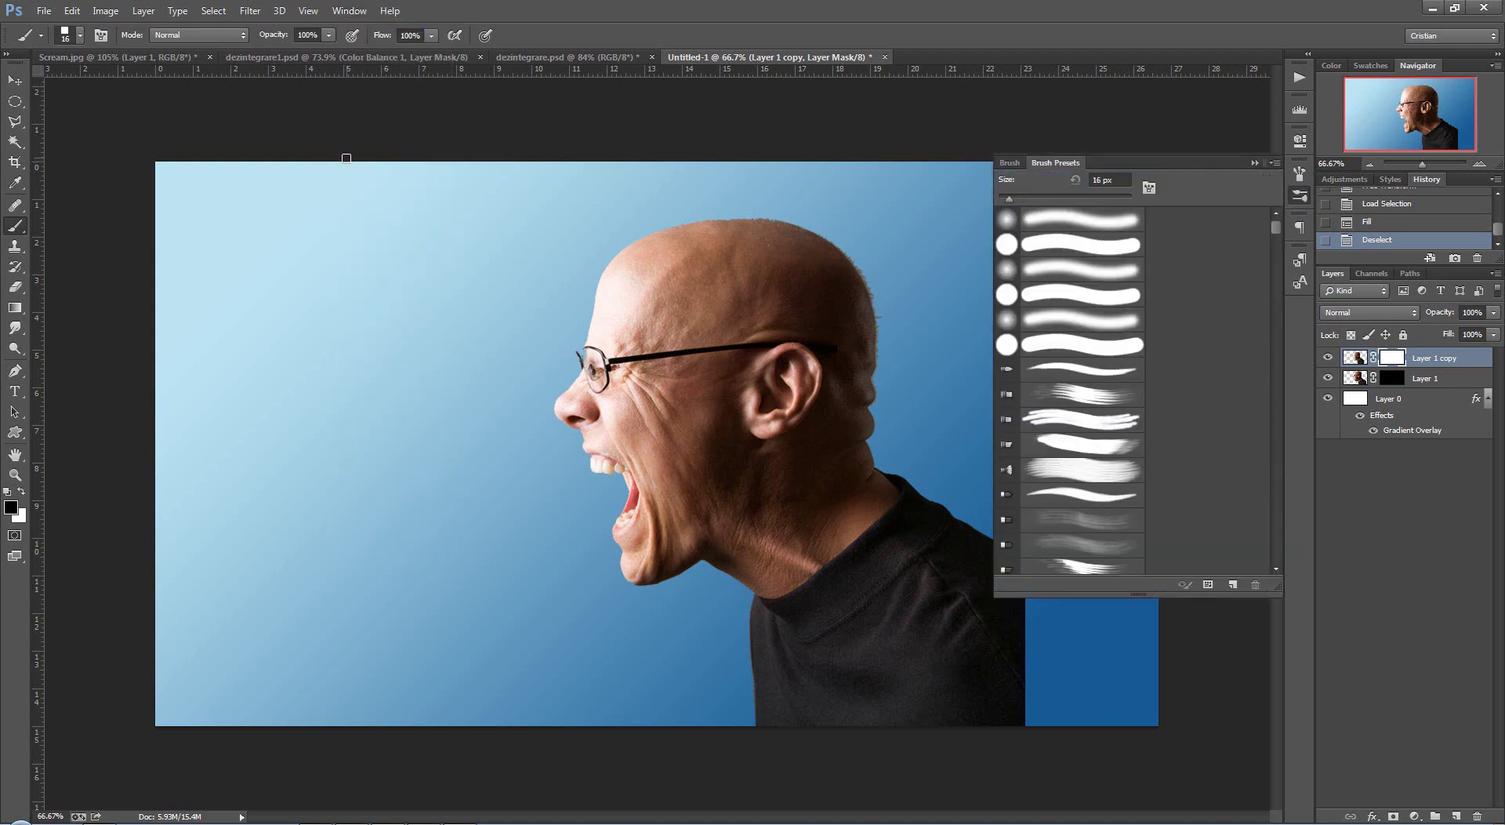
click(1009, 164)
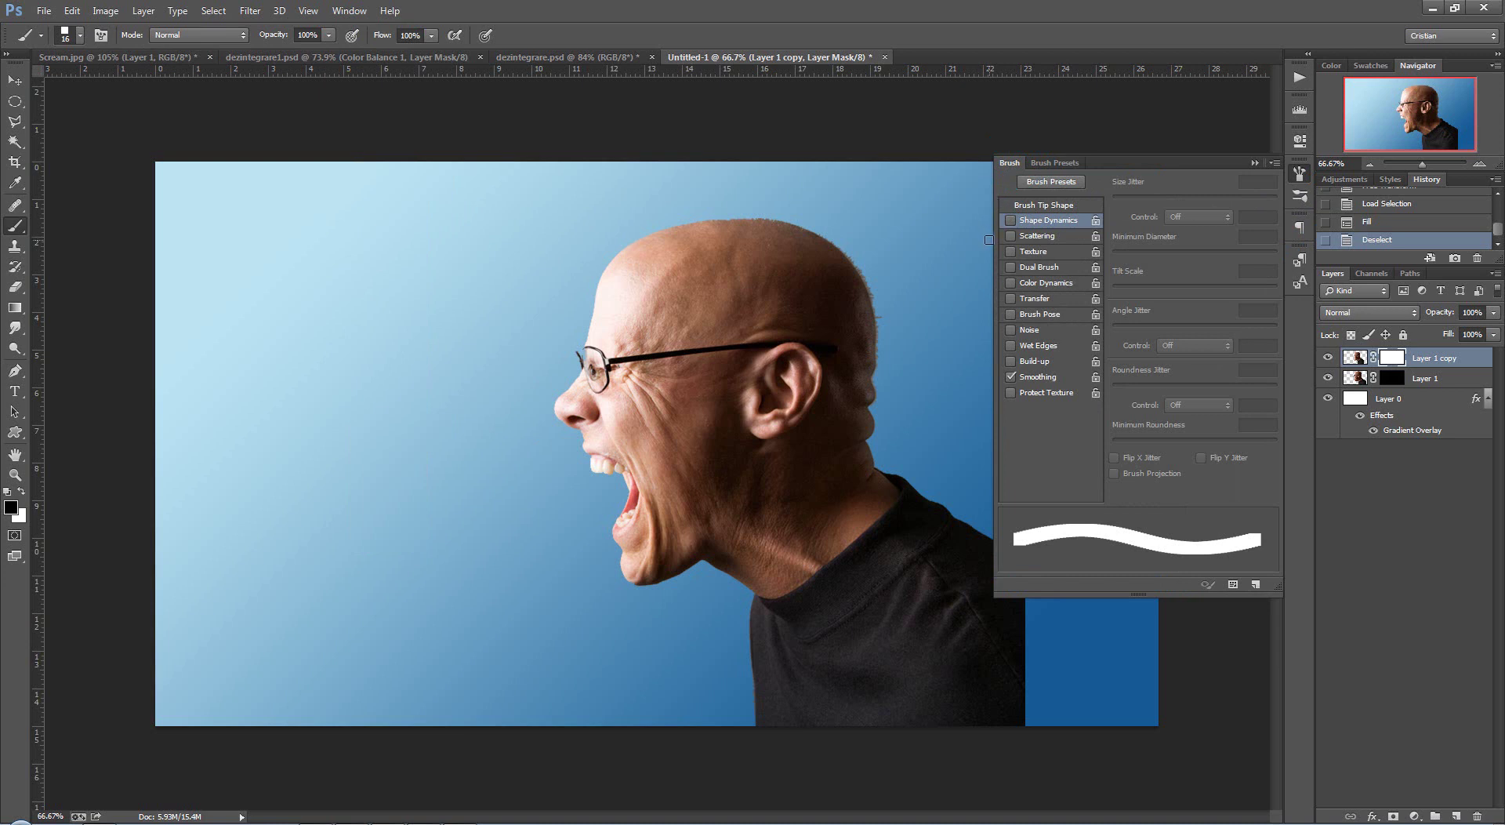
click(1036, 236)
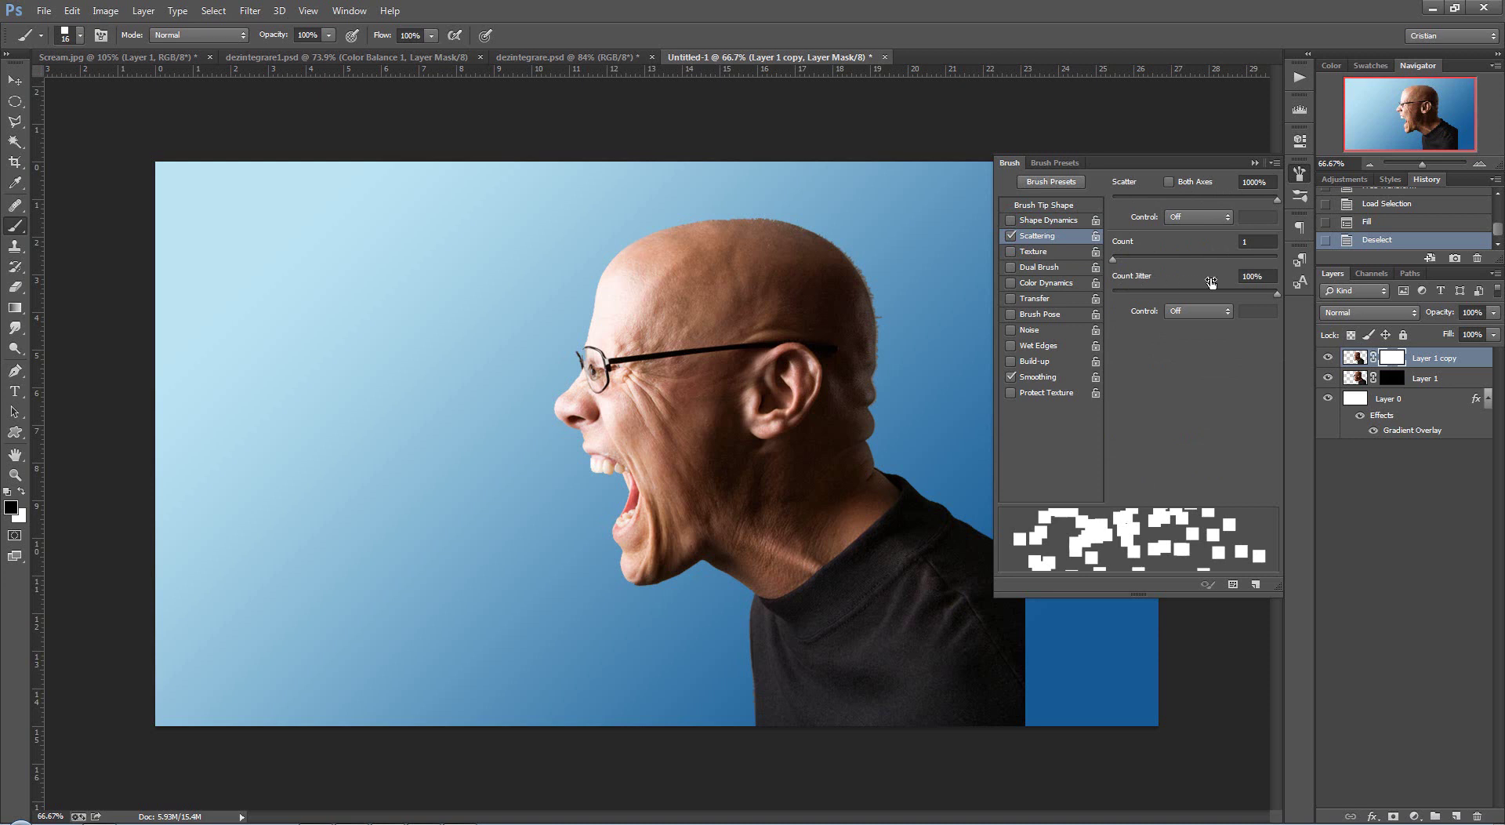
click(1030, 221)
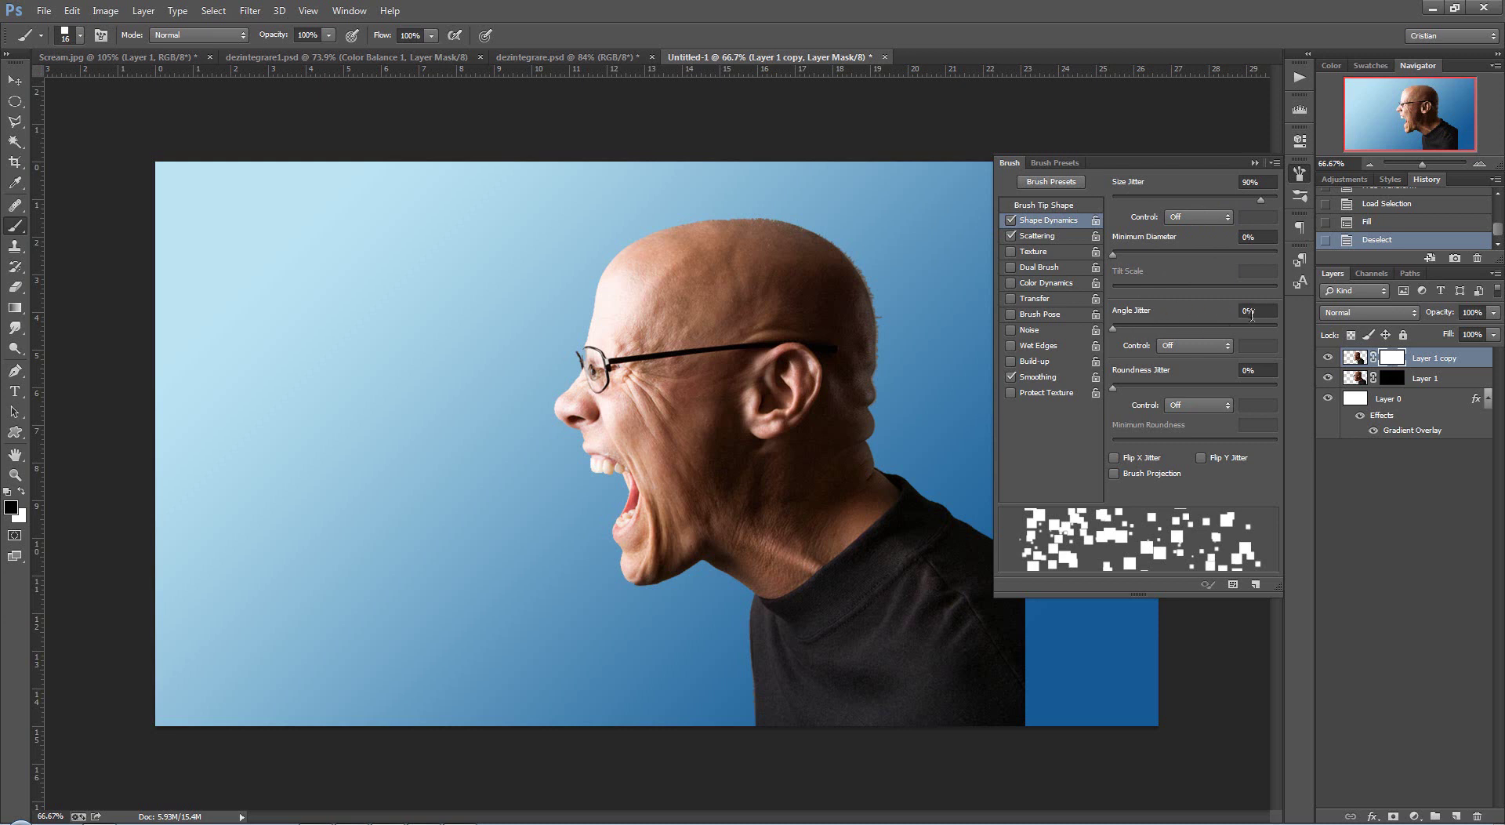
click(1254, 163)
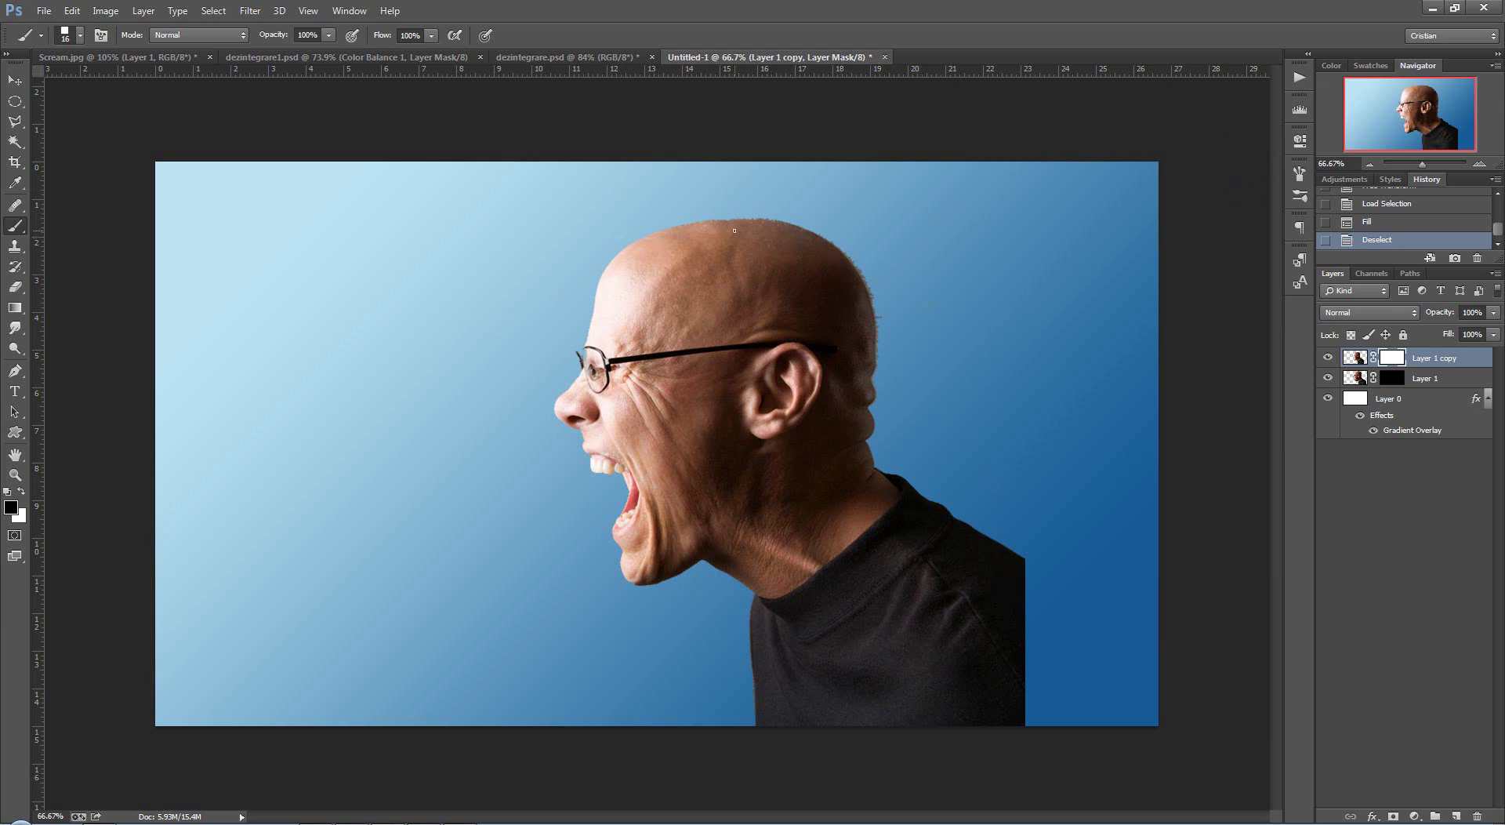
- Mask square bits off the back of the head, the forehead and the top of the scalp
mouse_move(837, 250)
mouse_down()
mouse_move(872, 329)
mouse_move(870, 393)
mouse_up()
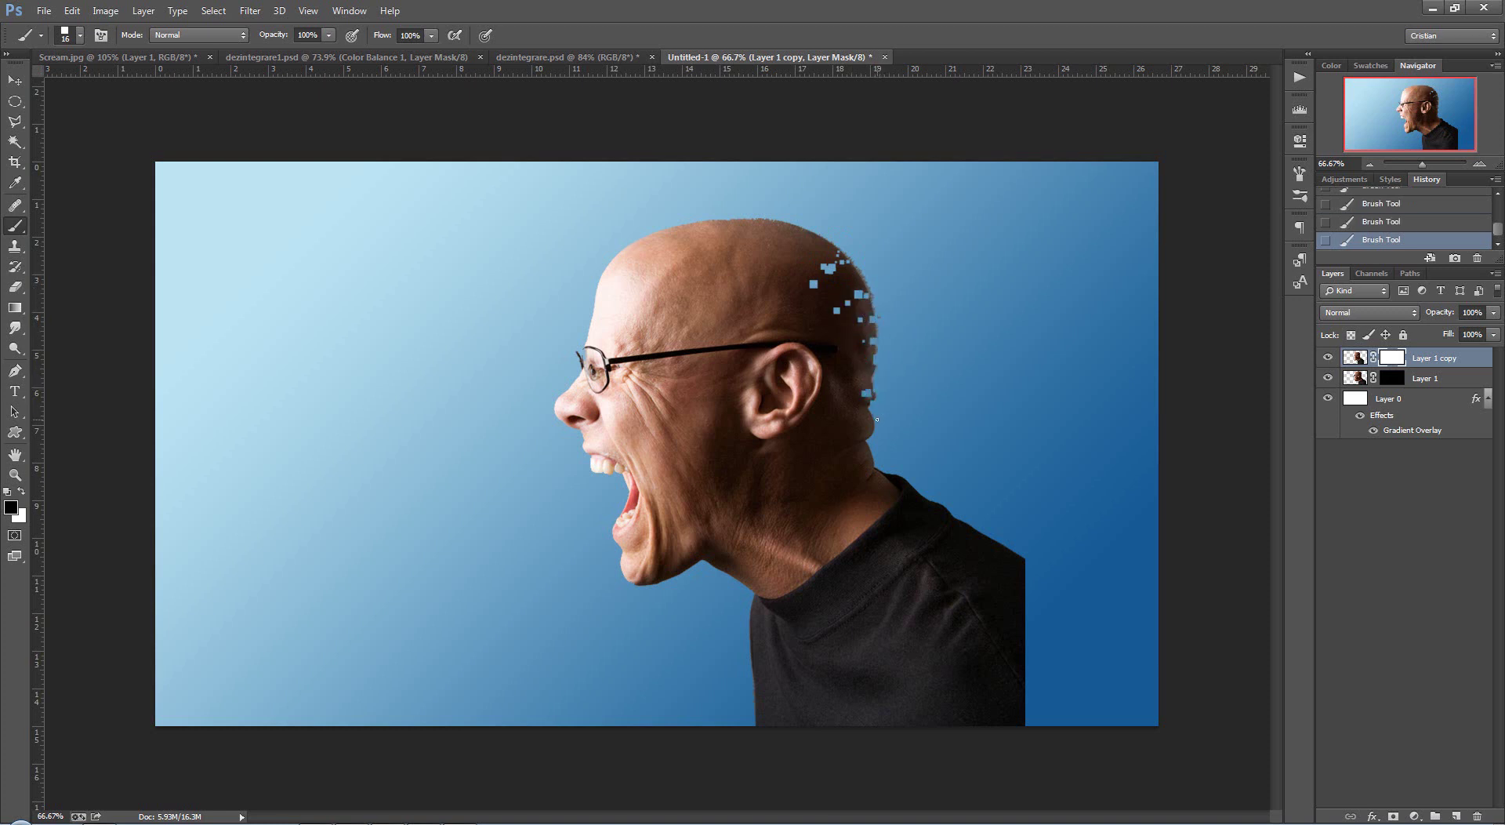
click(846, 434)
mouse_move(598, 320)
mouse_down()
mouse_move(613, 271)
mouse_move(656, 243)
mouse_move(642, 239)
mouse_up()
click(611, 266)
drag(668, 234, 687, 226)
drag(698, 227, 750, 238)
- Redo the scalp stroke with a 20 px brush, then break the shoulder and shirt edge into squares
key(ctrl+z)
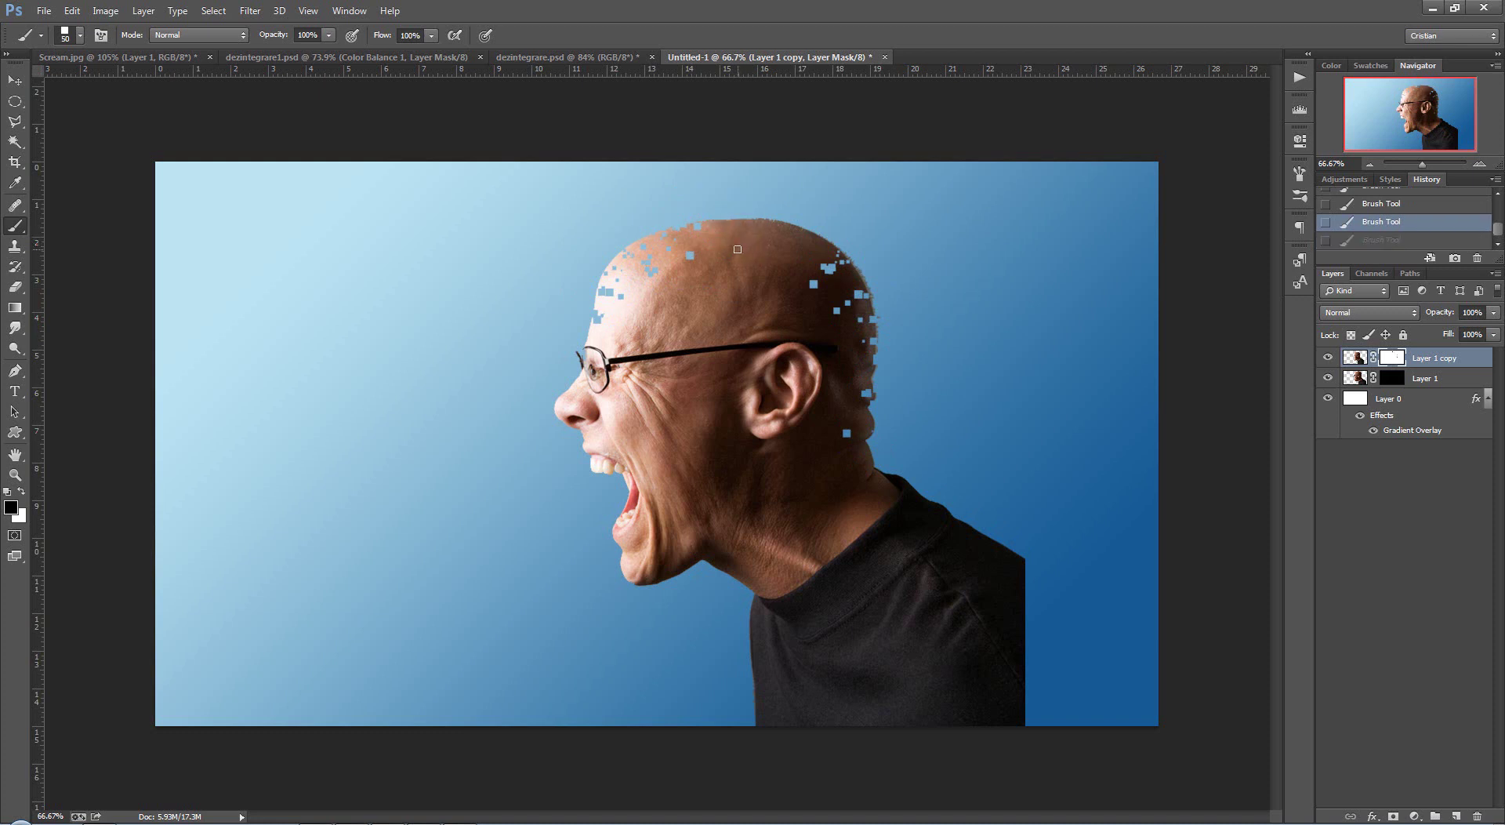
drag(732, 241, 766, 232)
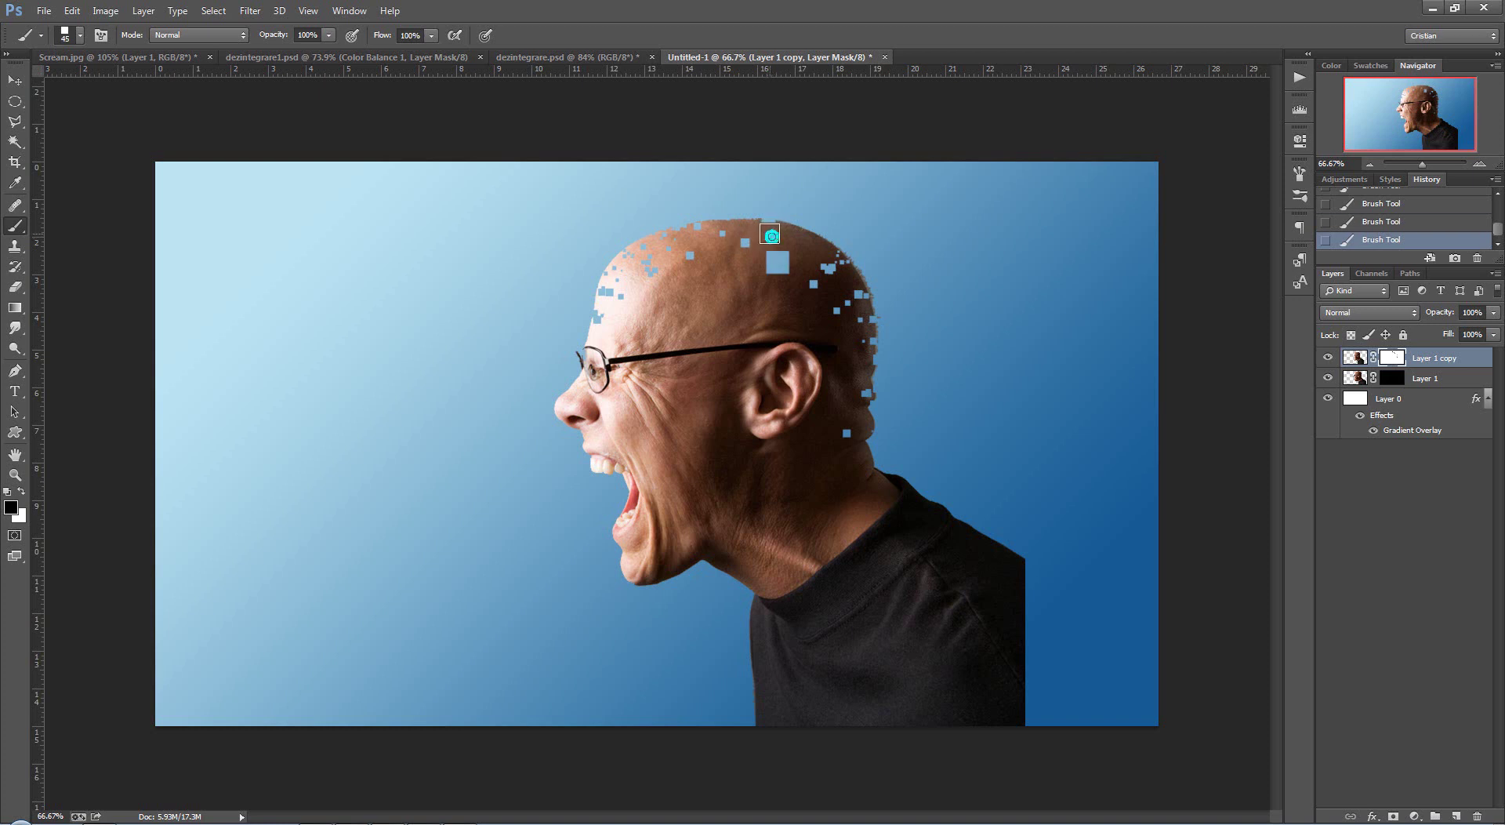
key(bracketleft)
key(bracketleft)
mouse_move(738, 231)
mouse_down()
mouse_move(825, 249)
mouse_move(876, 449)
mouse_move(925, 498)
mouse_up()
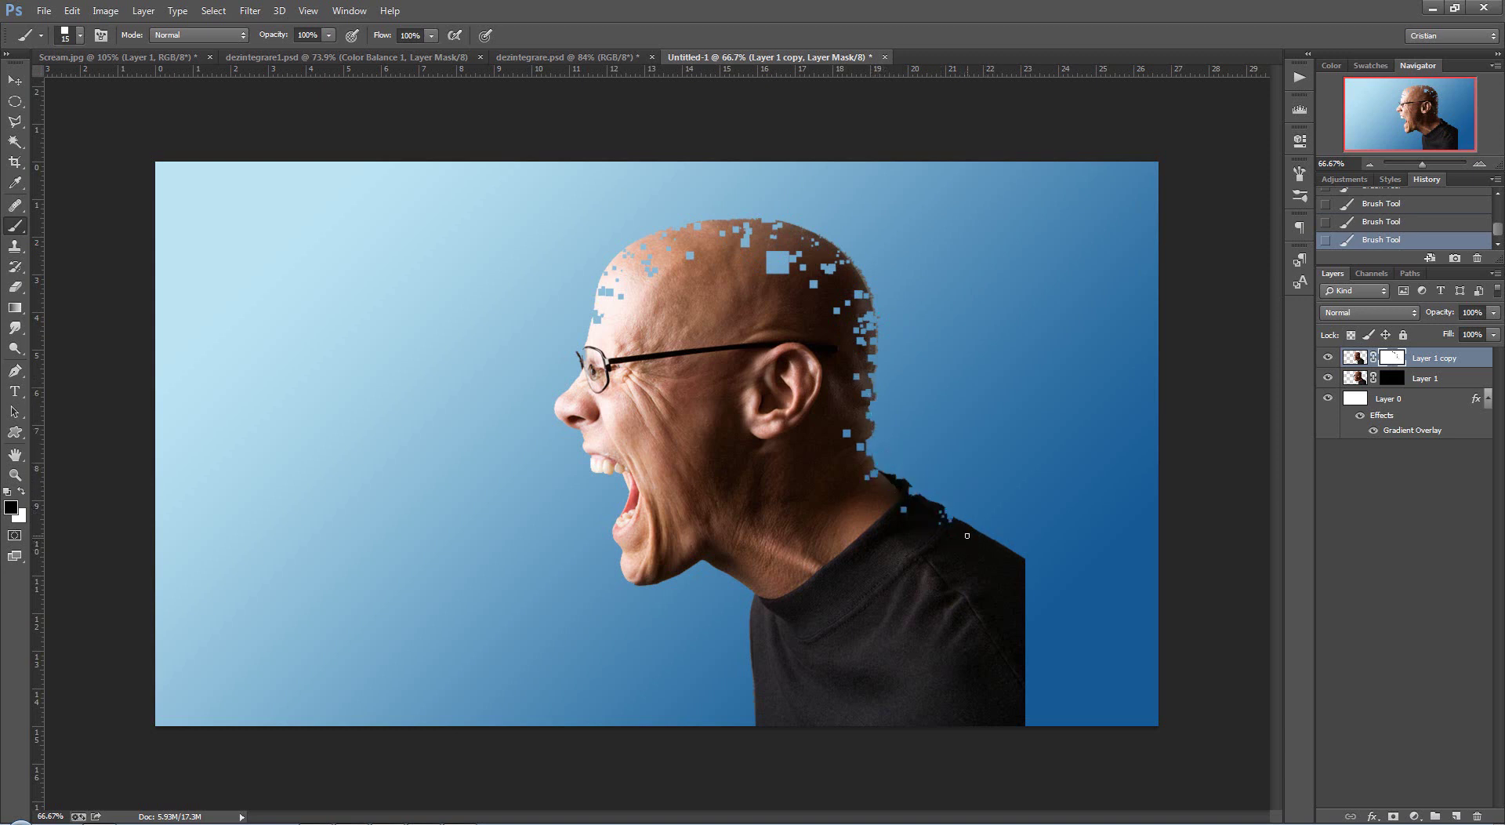
drag(971, 534, 1011, 554)
drag(1023, 606, 1029, 718)
- Dab square gaps up and down the shirt's right edge at around 20 px
key(bracketright)
click(1024, 608)
key(bracketleft)
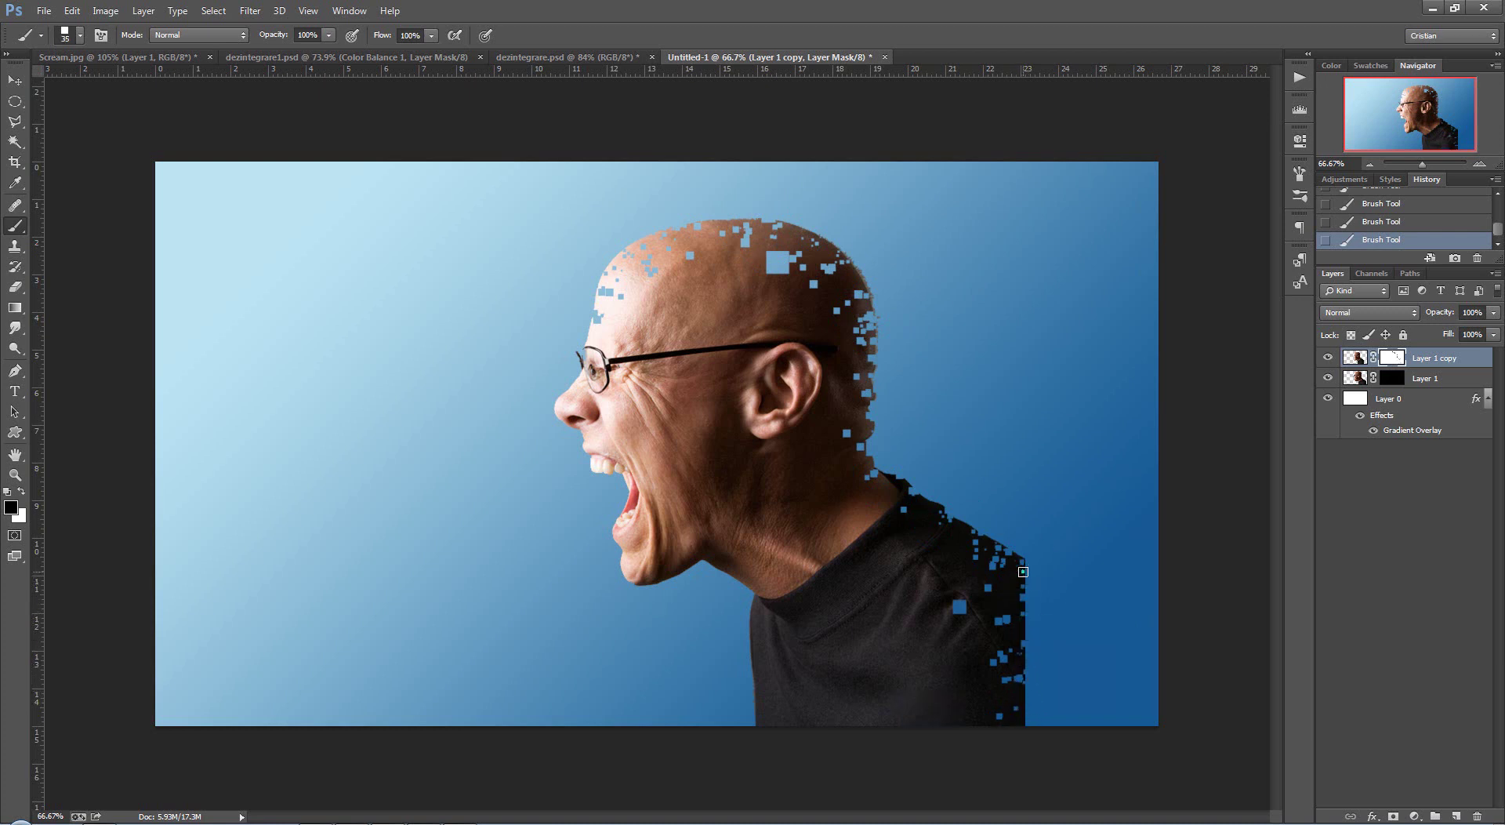
click(1024, 630)
key(bracketleft)
key(bracketleft)
key(bracketleft)
click(1024, 716)
click(1022, 679)
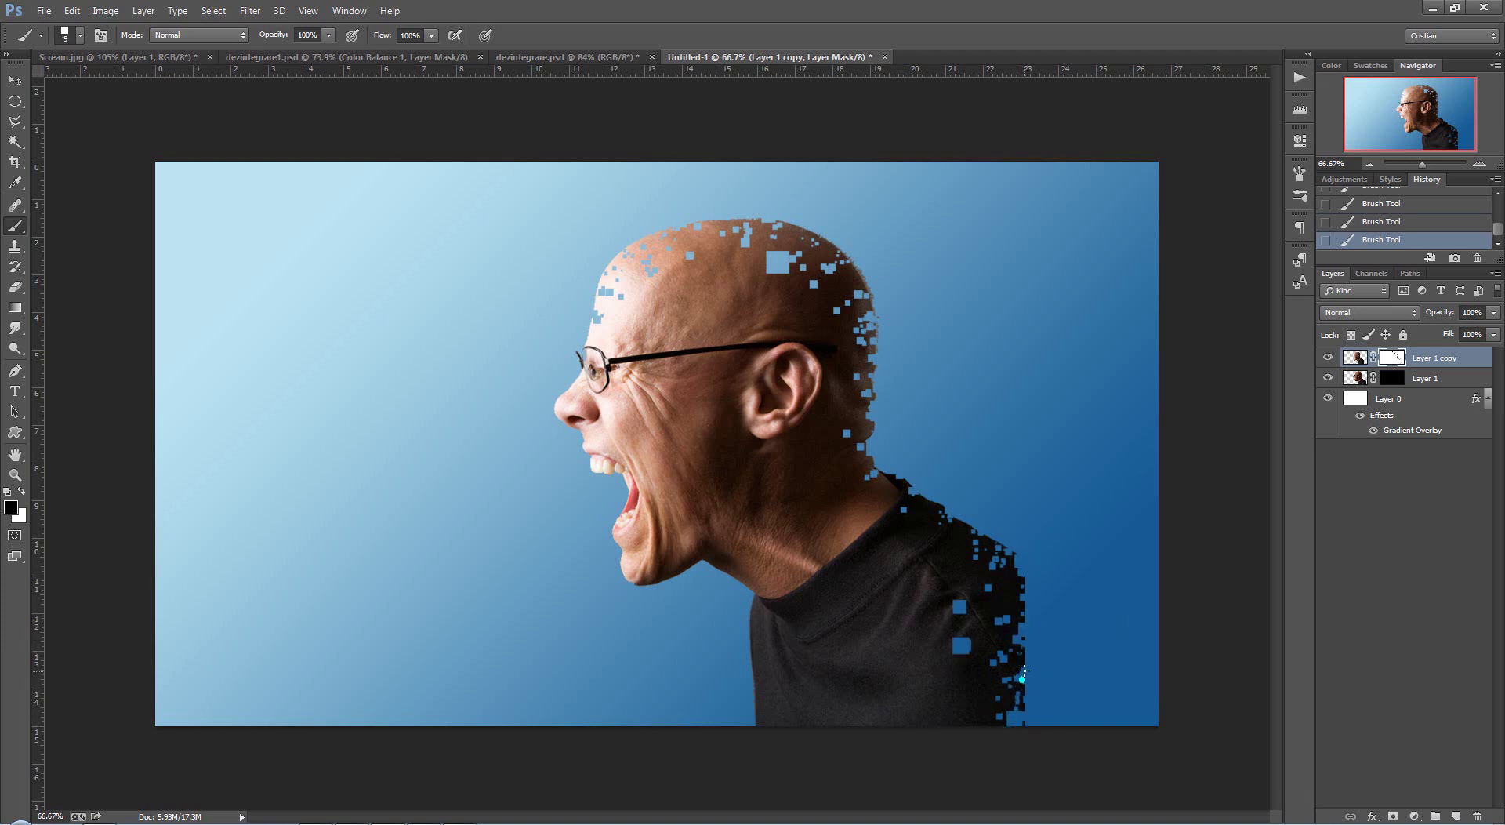
click(1025, 608)
click(1023, 635)
click(1026, 723)
- Scatter more square gaps over the shoulder, the top and back of the head, and the forehead
click(979, 538)
click(837, 280)
click(814, 247)
click(829, 248)
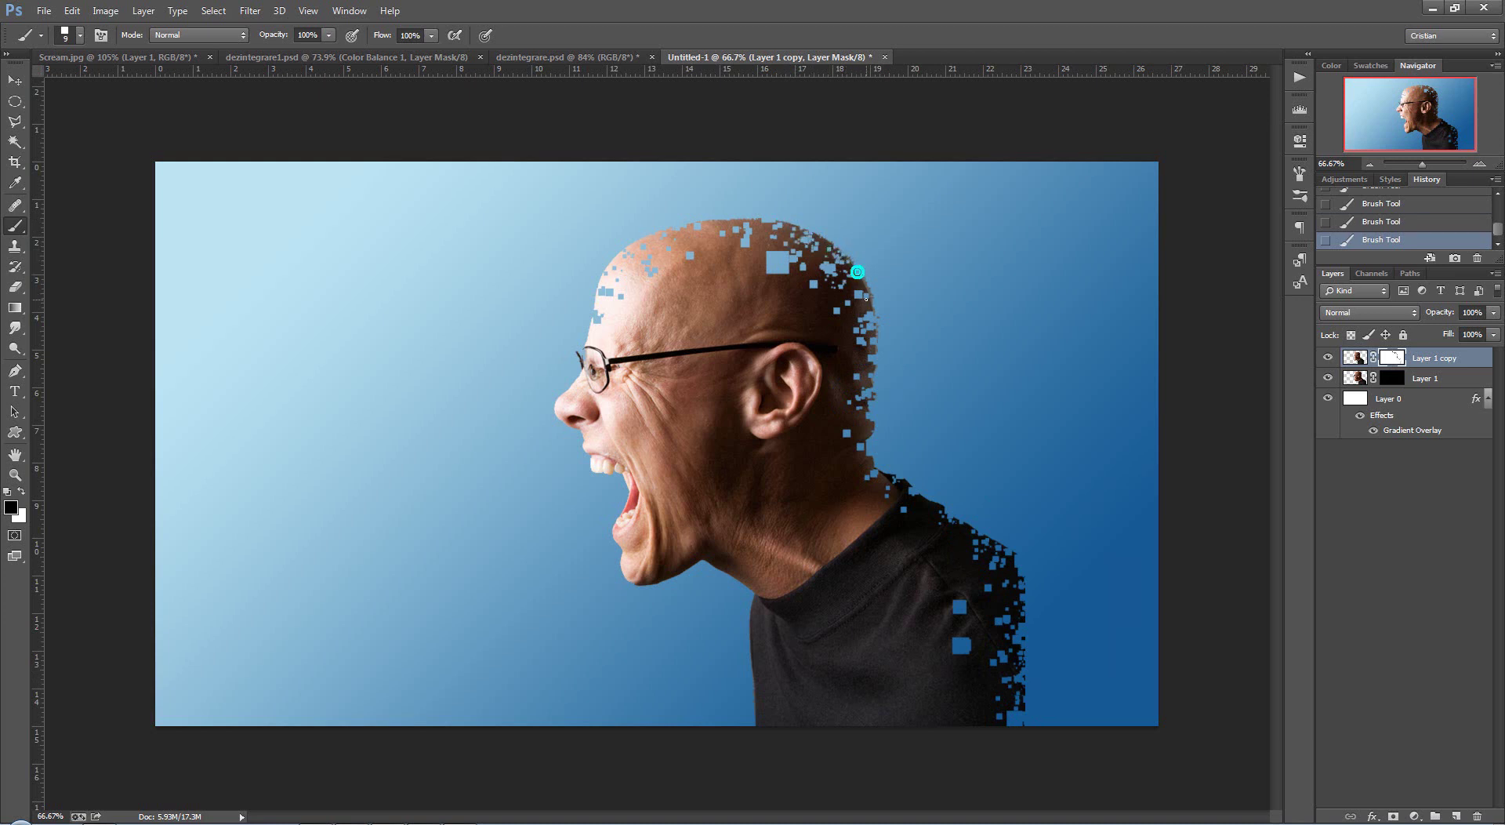
click(866, 312)
click(608, 275)
click(677, 247)
click(718, 272)
- Add square gaps to the scalp, the lower shoulder edge and the upper forehead edge
click(795, 245)
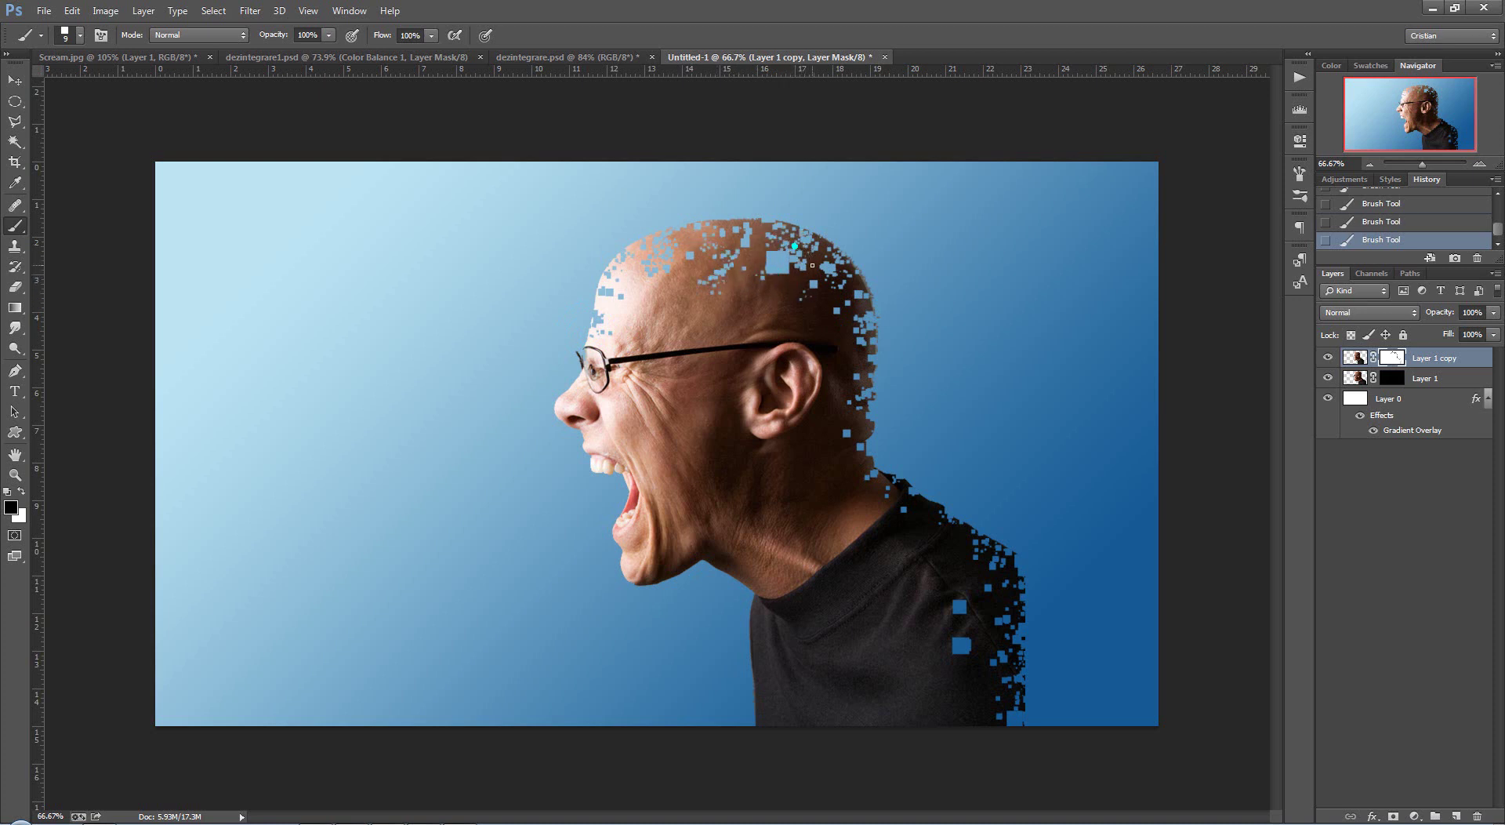
click(843, 327)
click(870, 444)
click(944, 525)
click(985, 599)
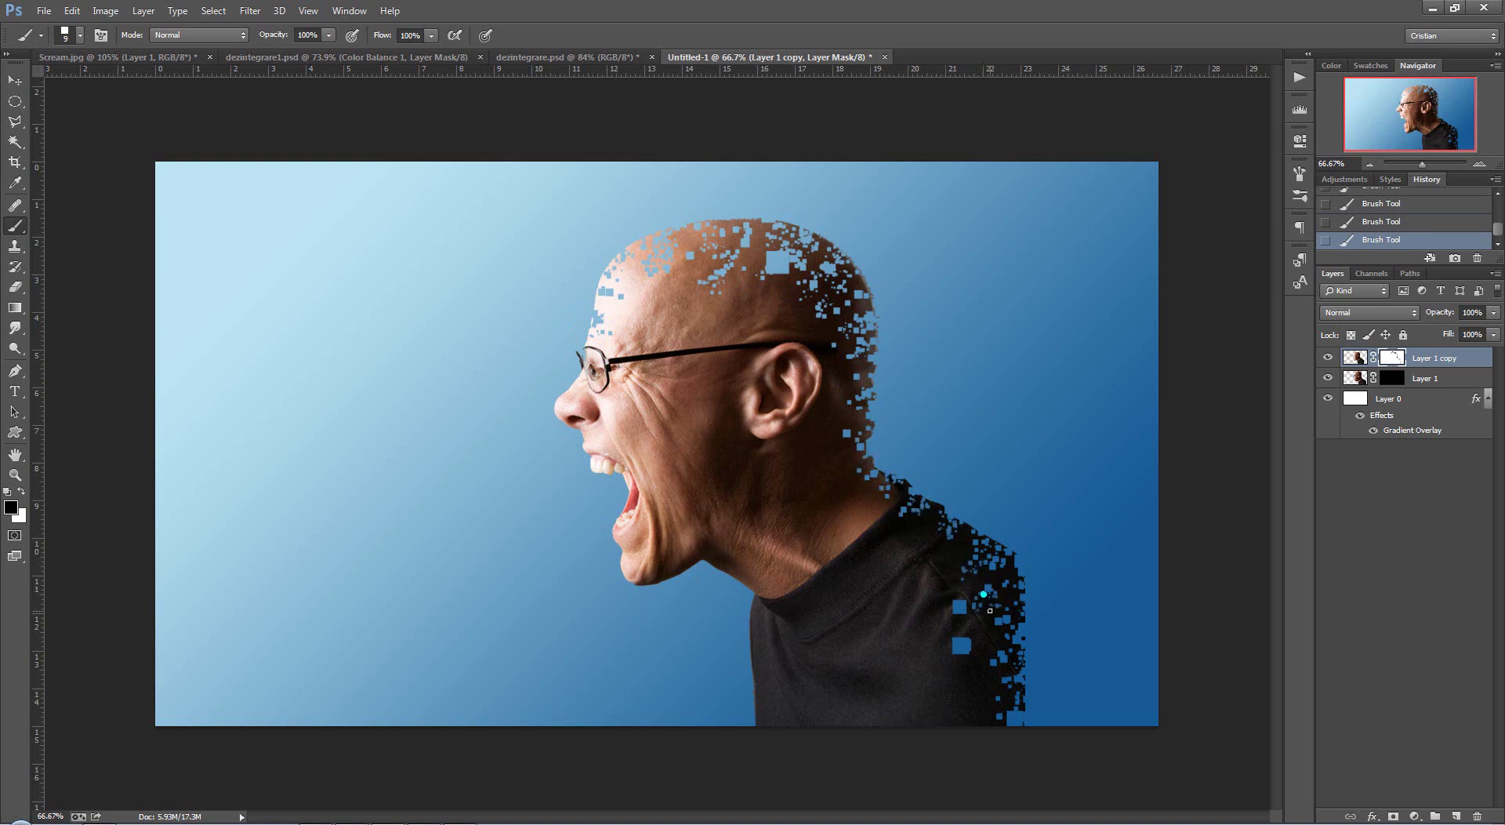
click(997, 684)
click(605, 296)
click(633, 261)
- Fill Layer 1's mask, enlarge the brush, and return to Layer 1 copy's mask
click(1392, 380)
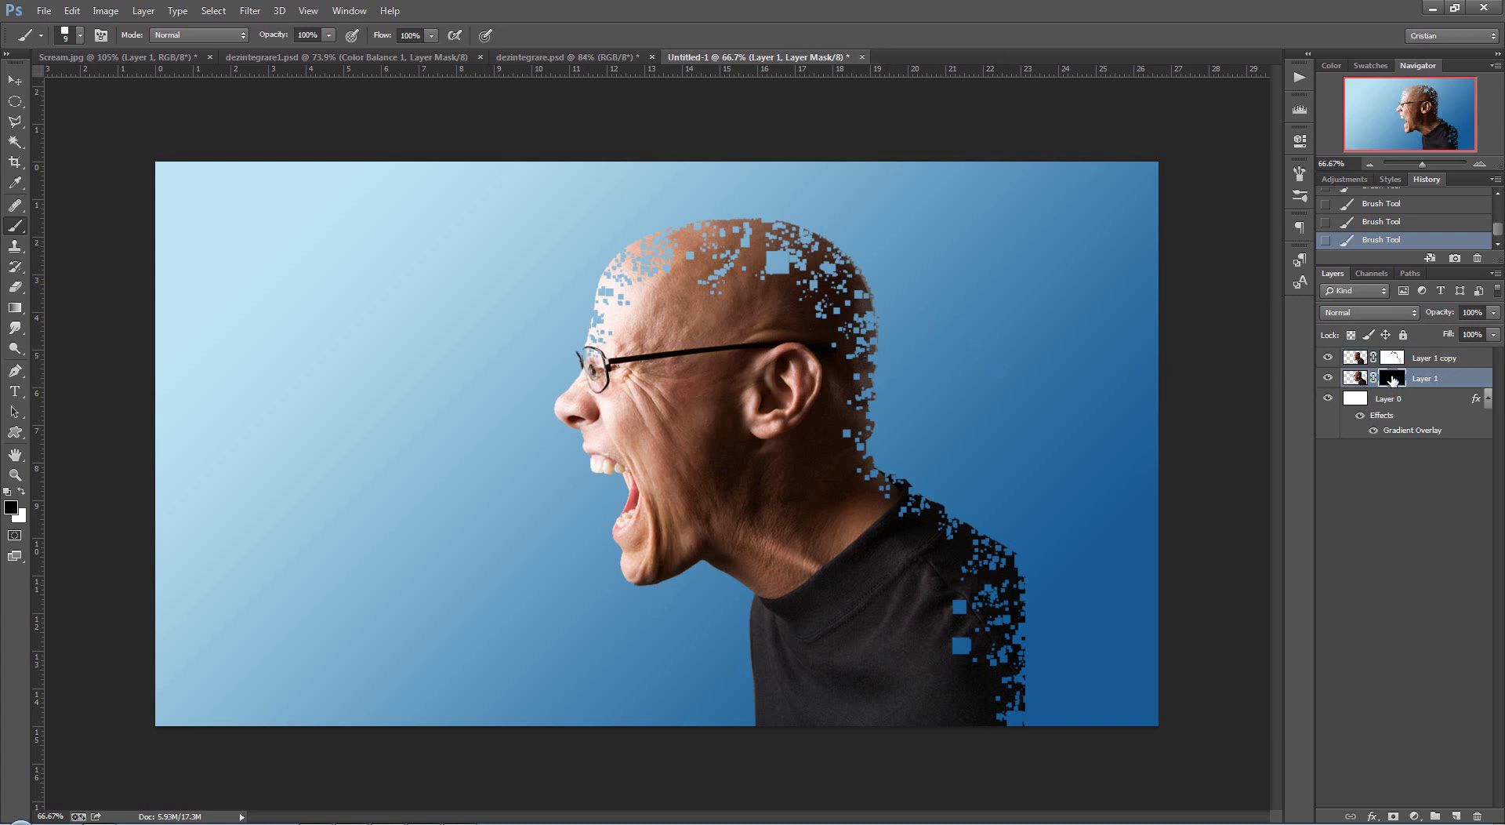
key(alt+BackSpace)
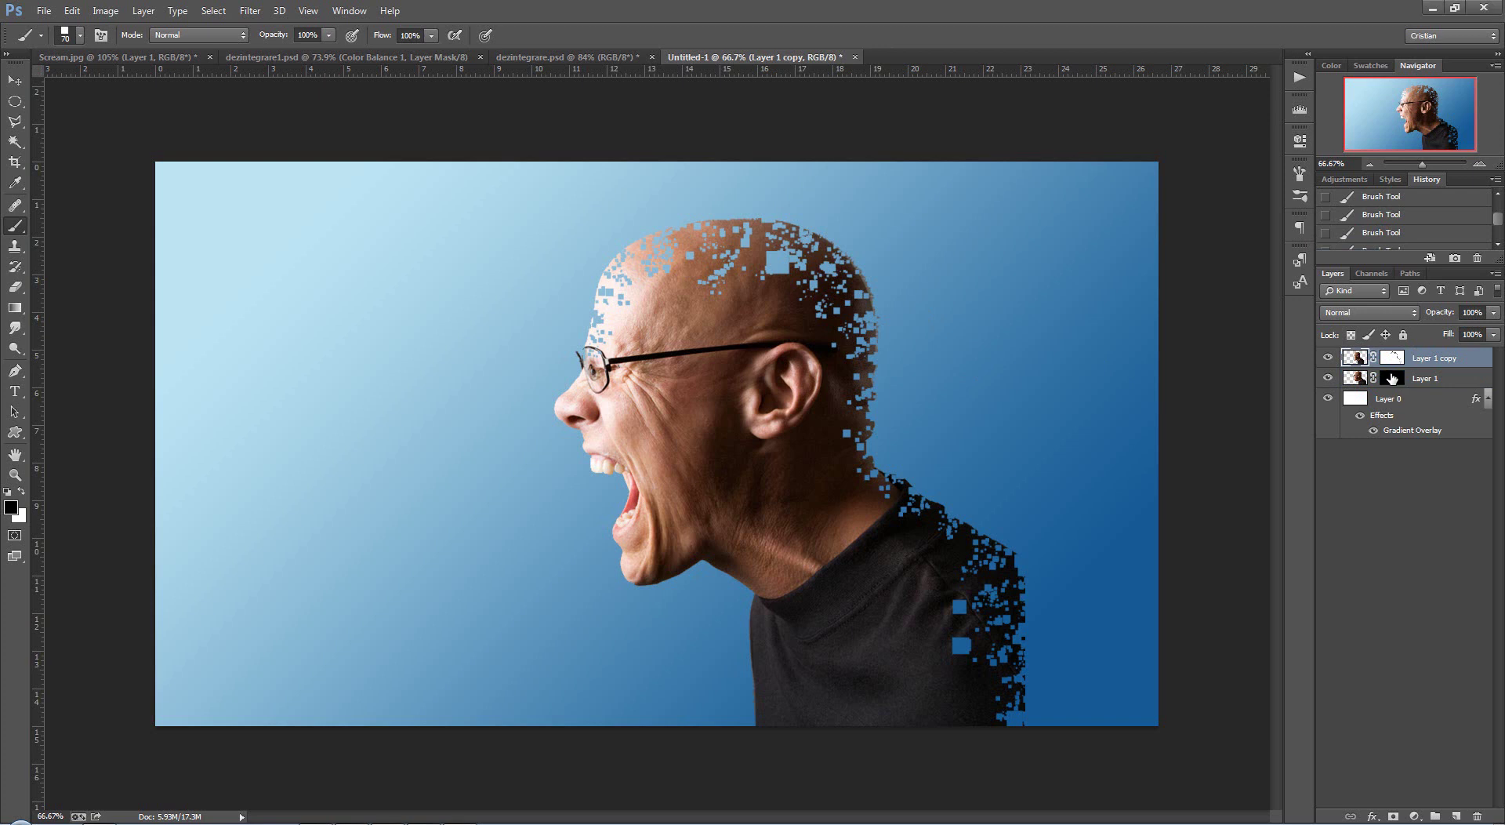
key(bracketright)
key(bracketright)
key(bracketright)
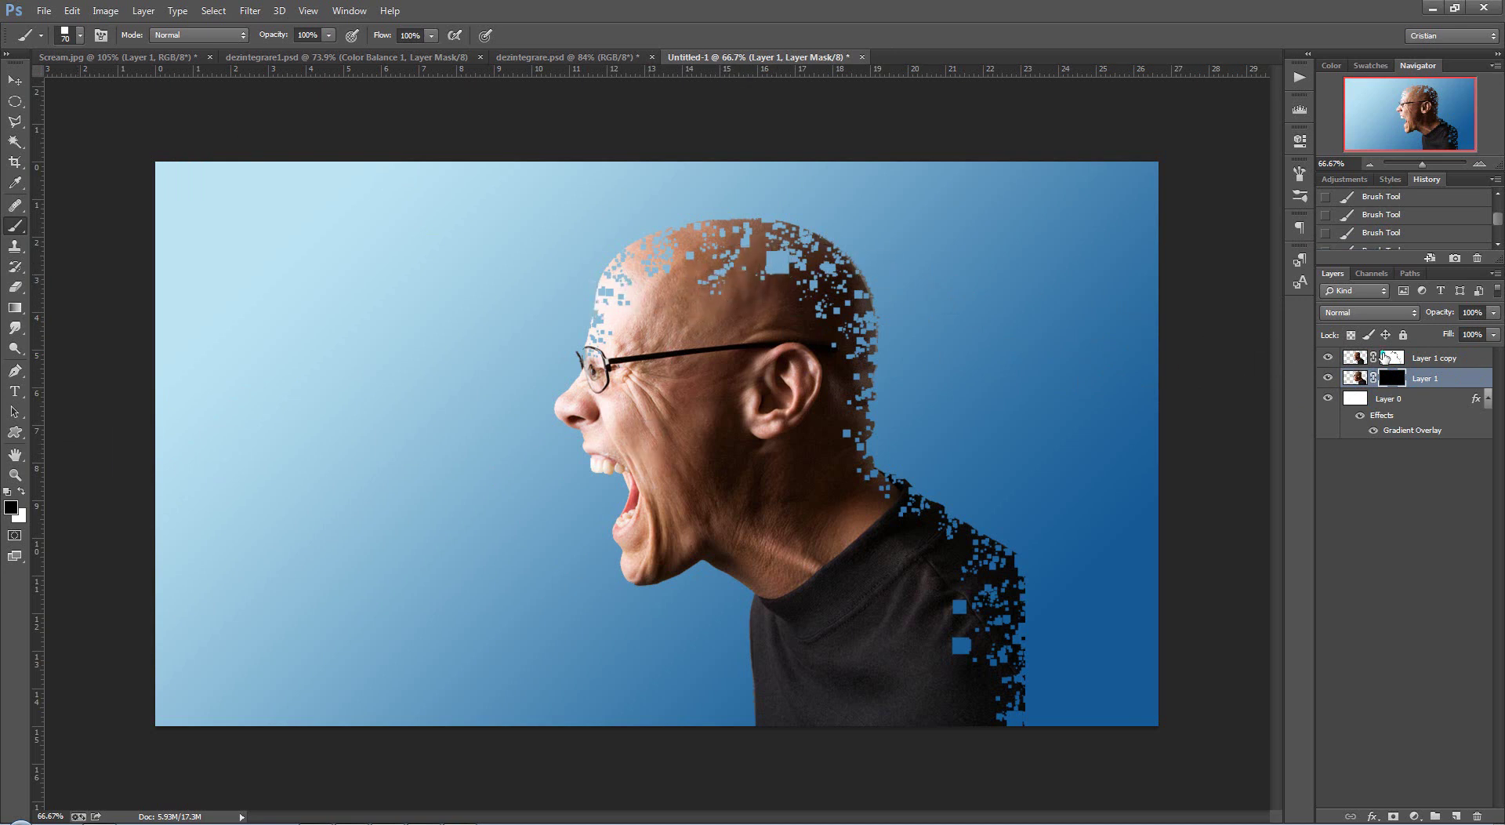
click(1388, 357)
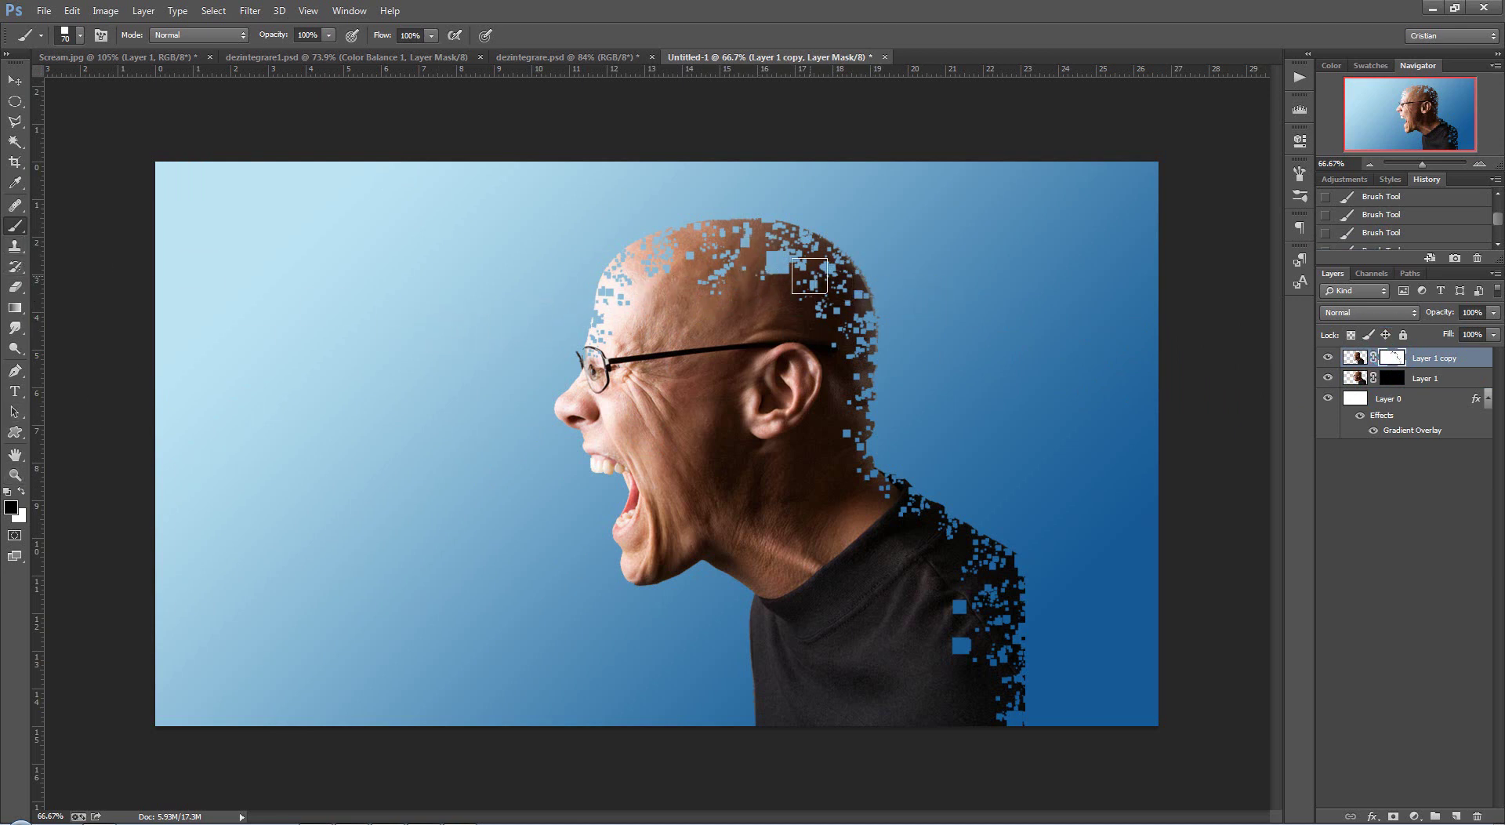
- Switch to white paint and restore square patches on the head, forehead and near the ear
click(776, 264)
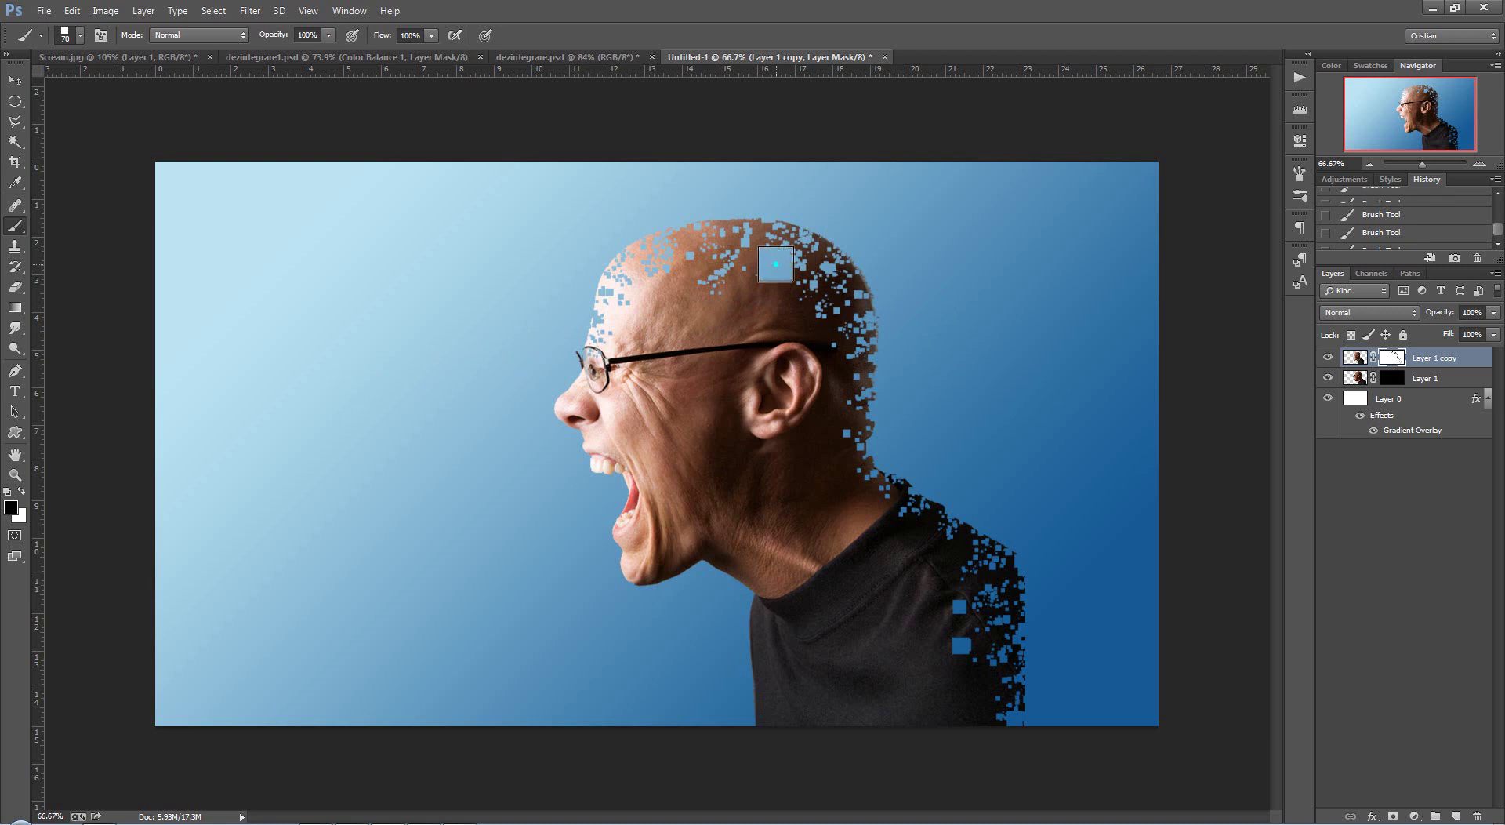
key(ctrl+z)
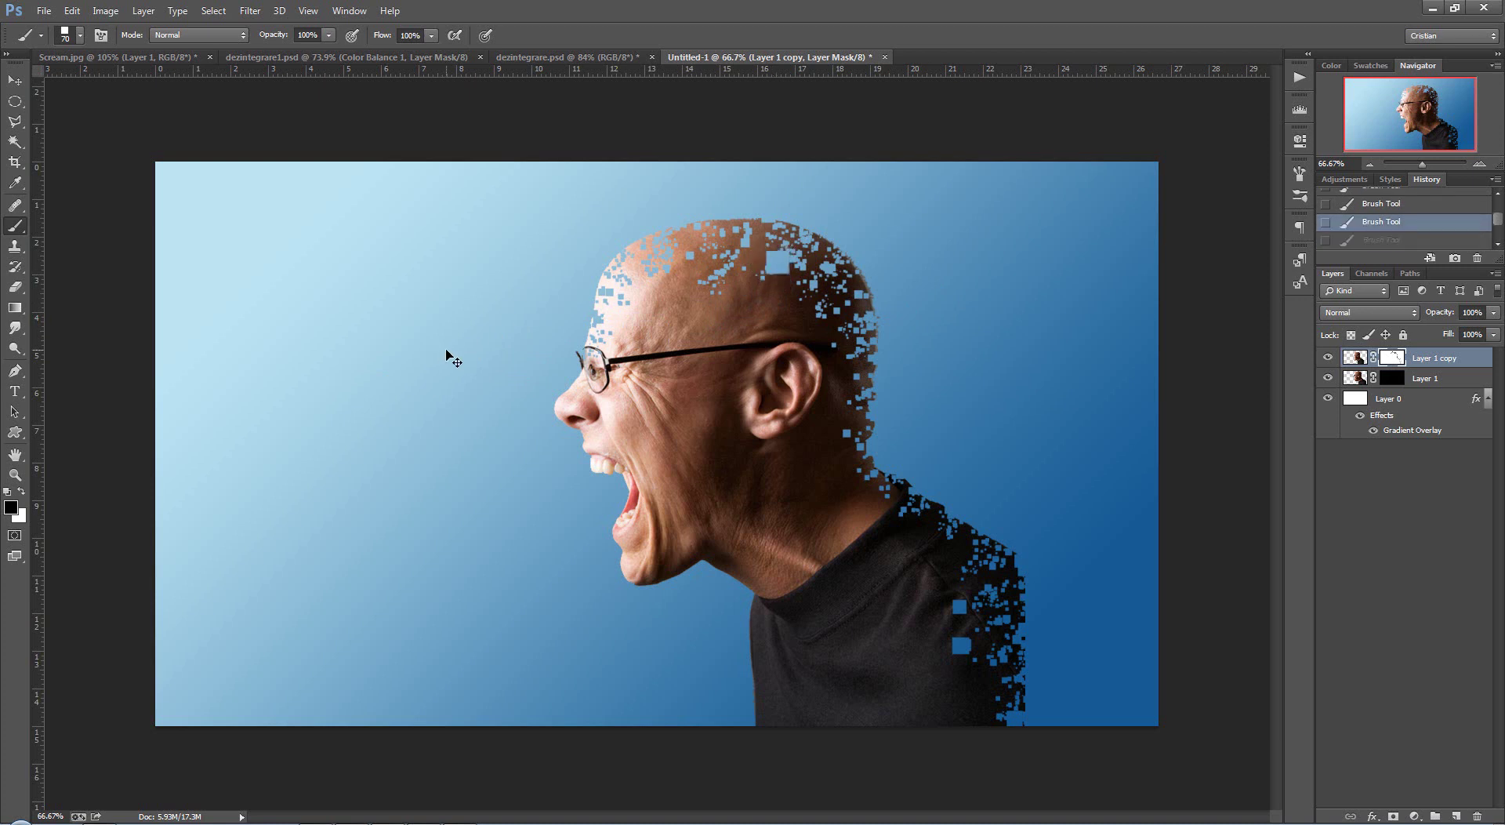
click(24, 491)
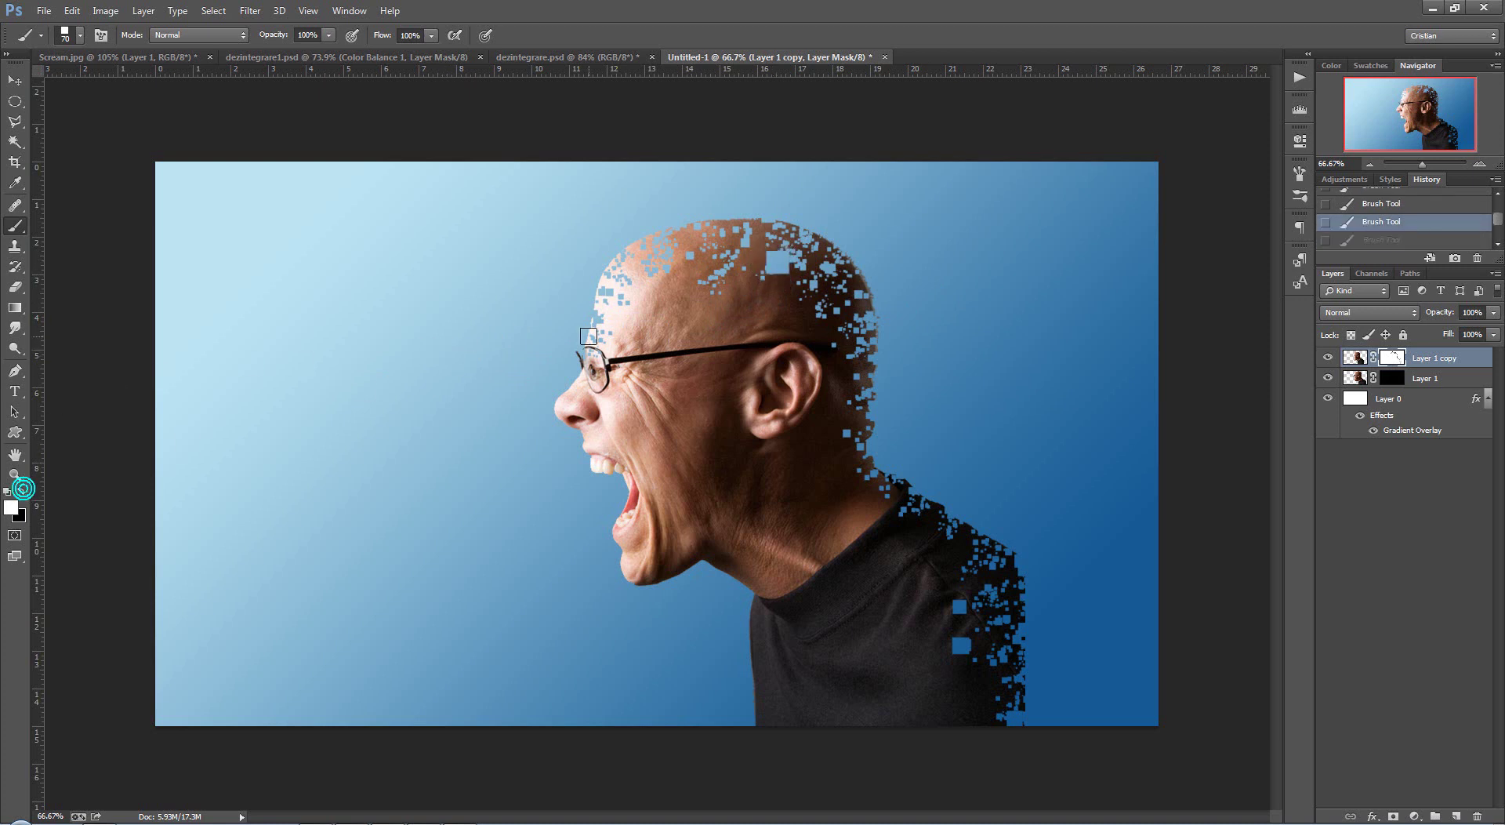
click(777, 269)
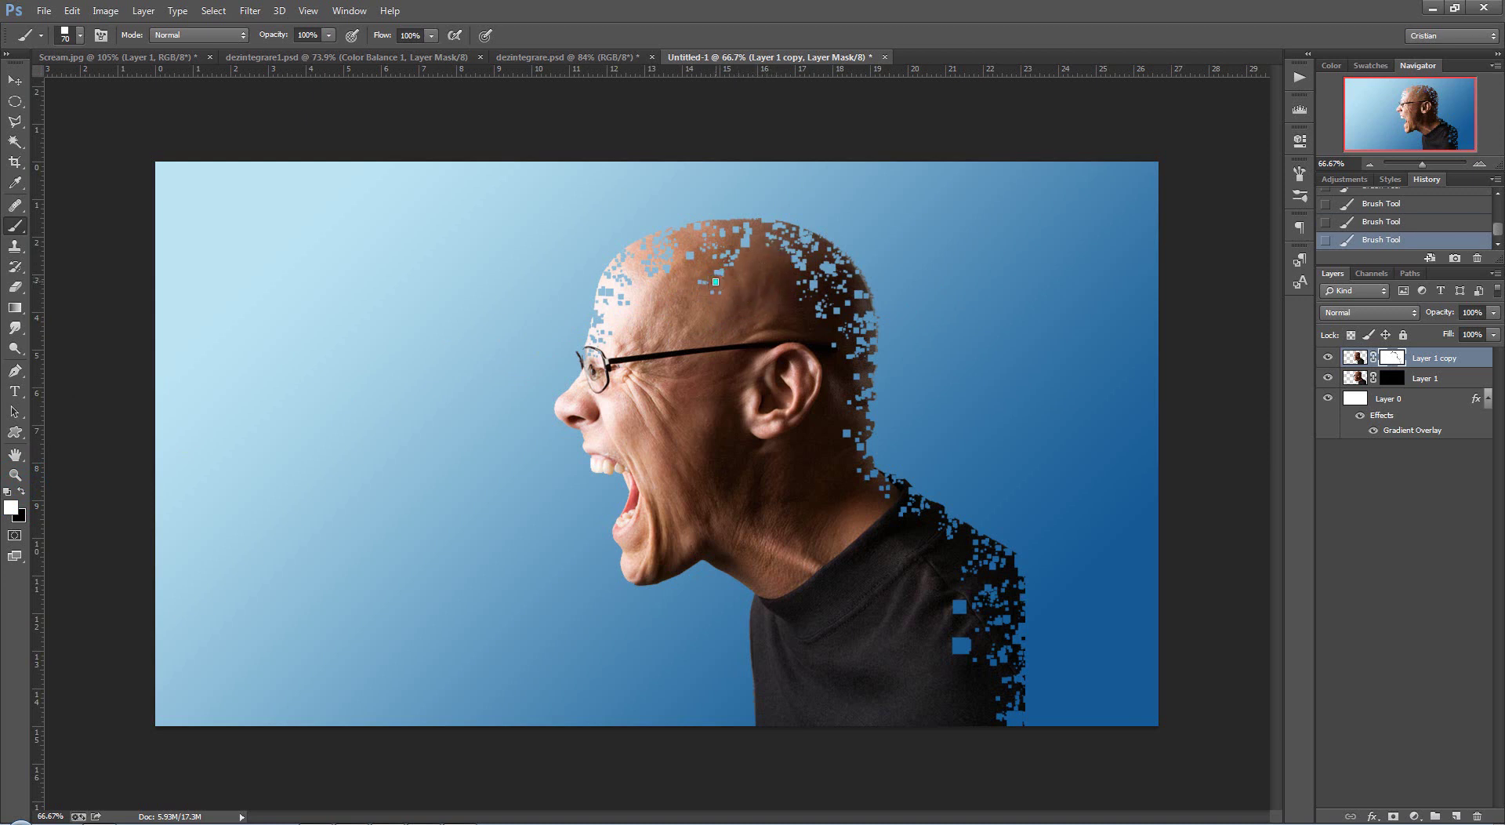
click(717, 272)
click(791, 304)
click(836, 346)
click(837, 374)
- Target Layer 1's mask and toggle the foreground and background colours
click(1389, 379)
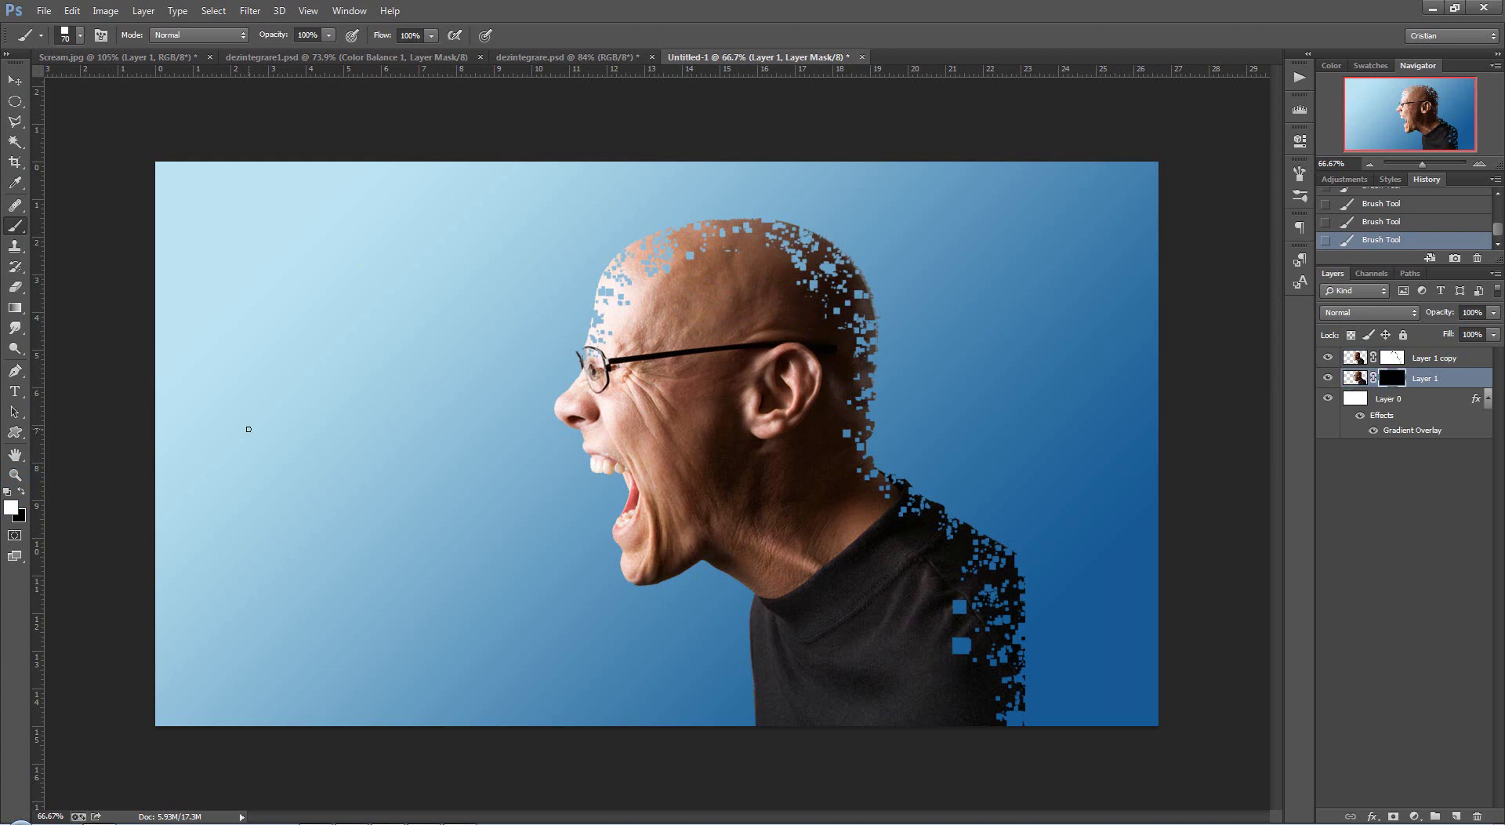
click(21, 489)
click(19, 492)
click(20, 492)
- Disable Layer 1's mask, then scale, widen and warp the layer downward behind the head
right_click(1387, 381)
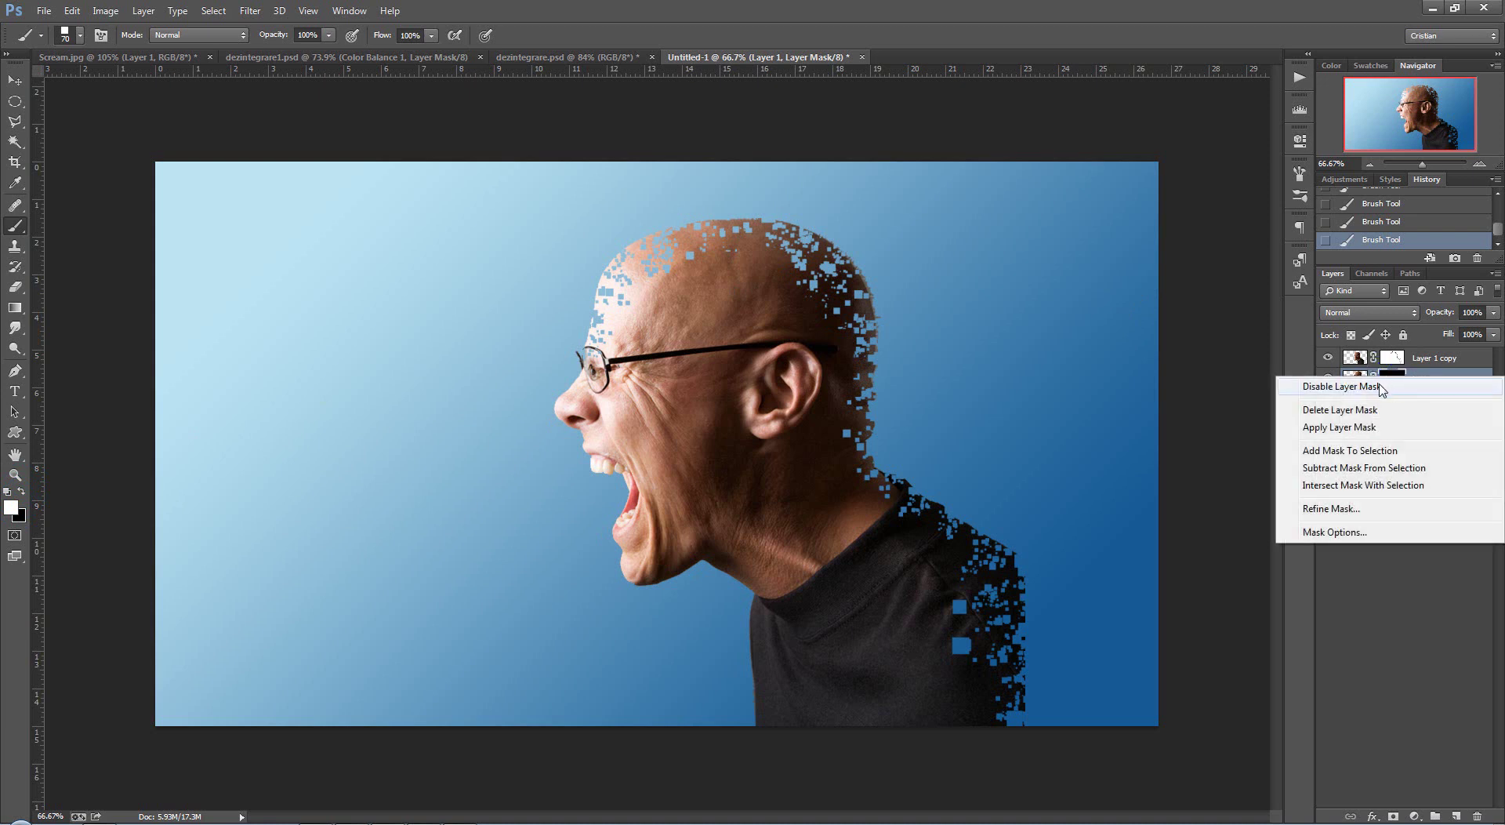
click(1379, 387)
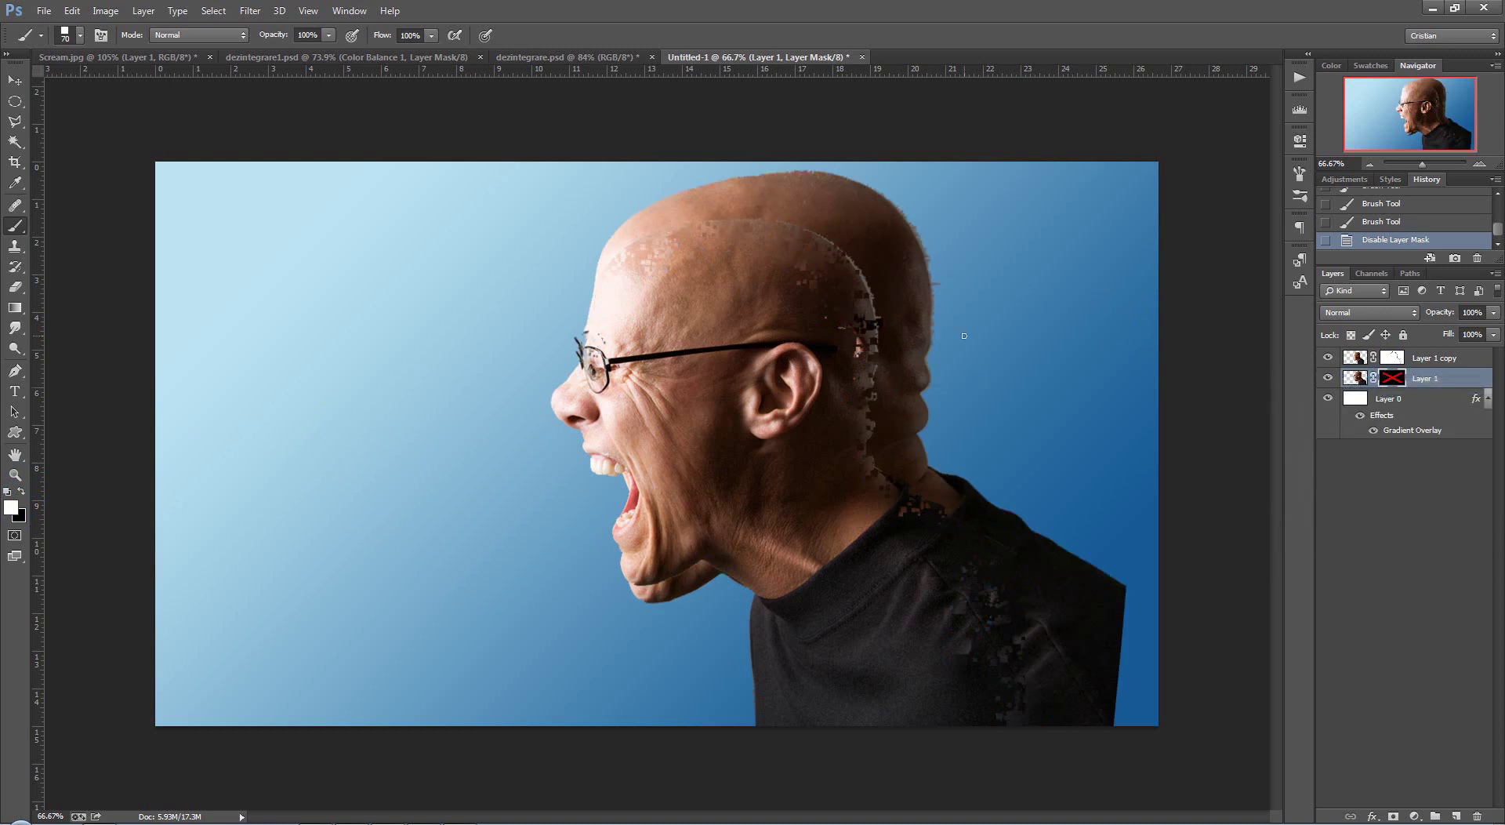
key(ctrl+t)
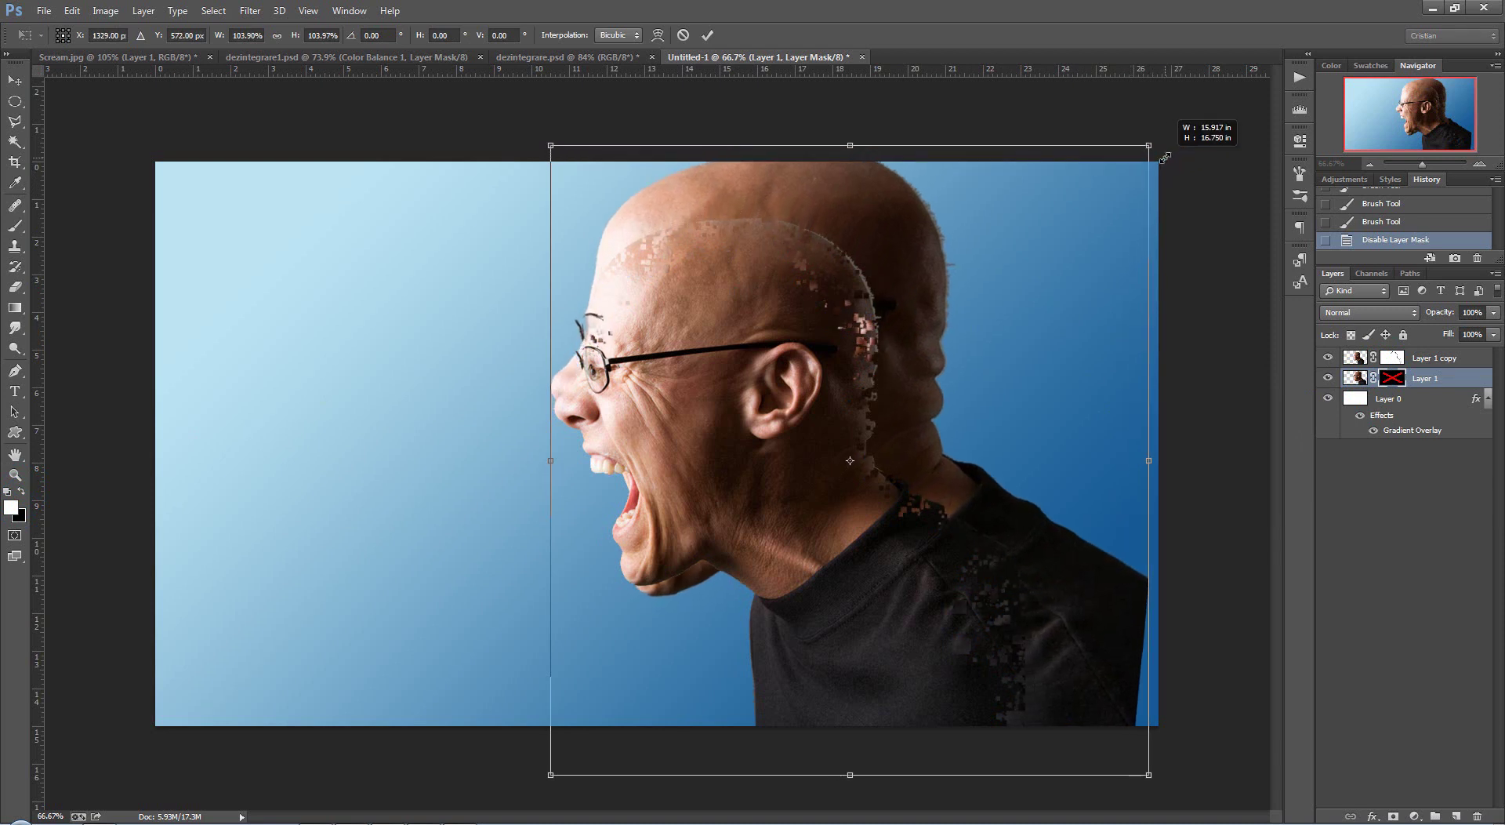
drag(1131, 170, 1151, 147)
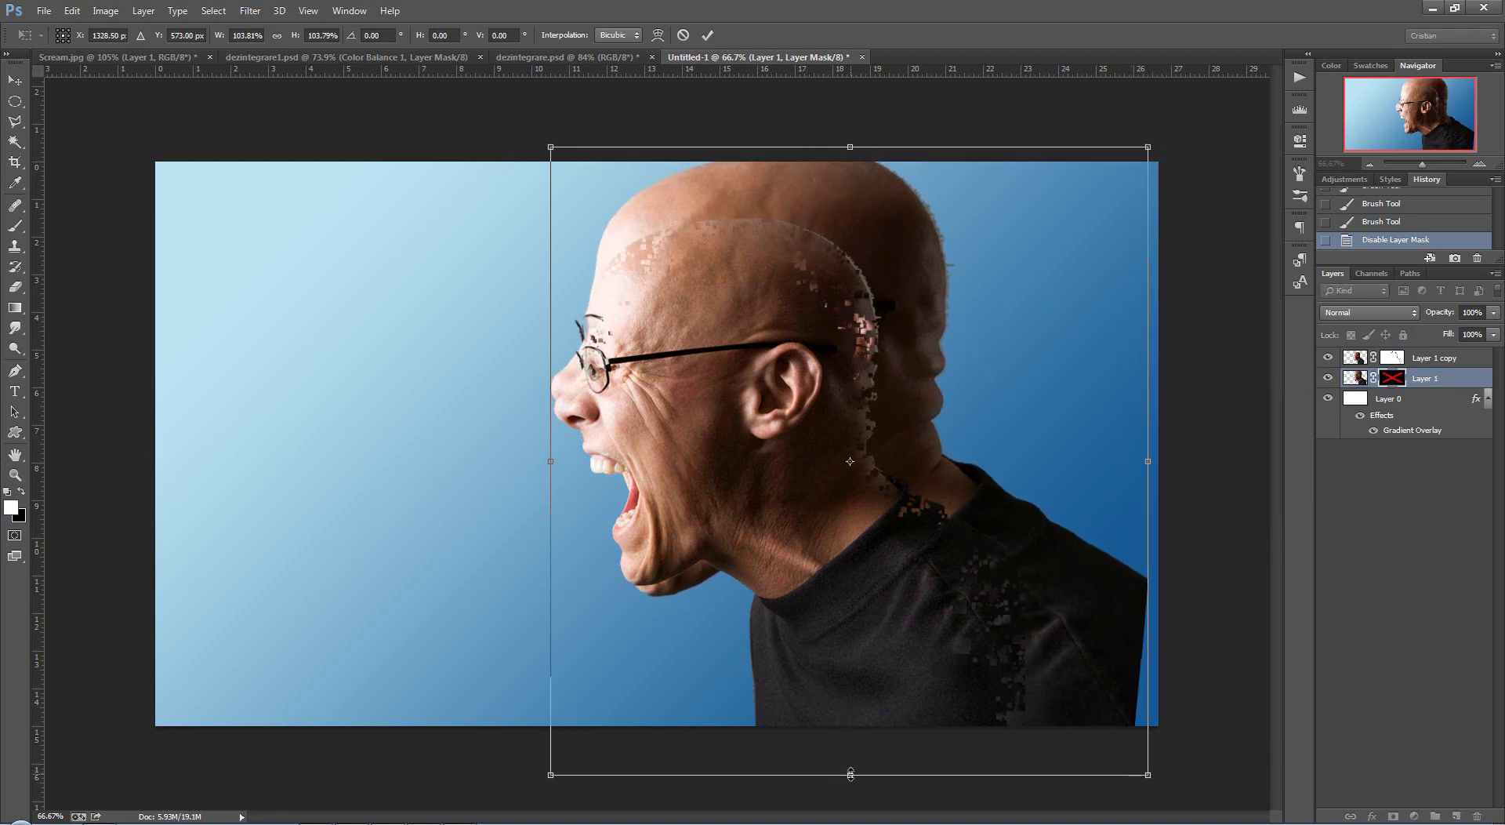
drag(850, 773, 851, 757)
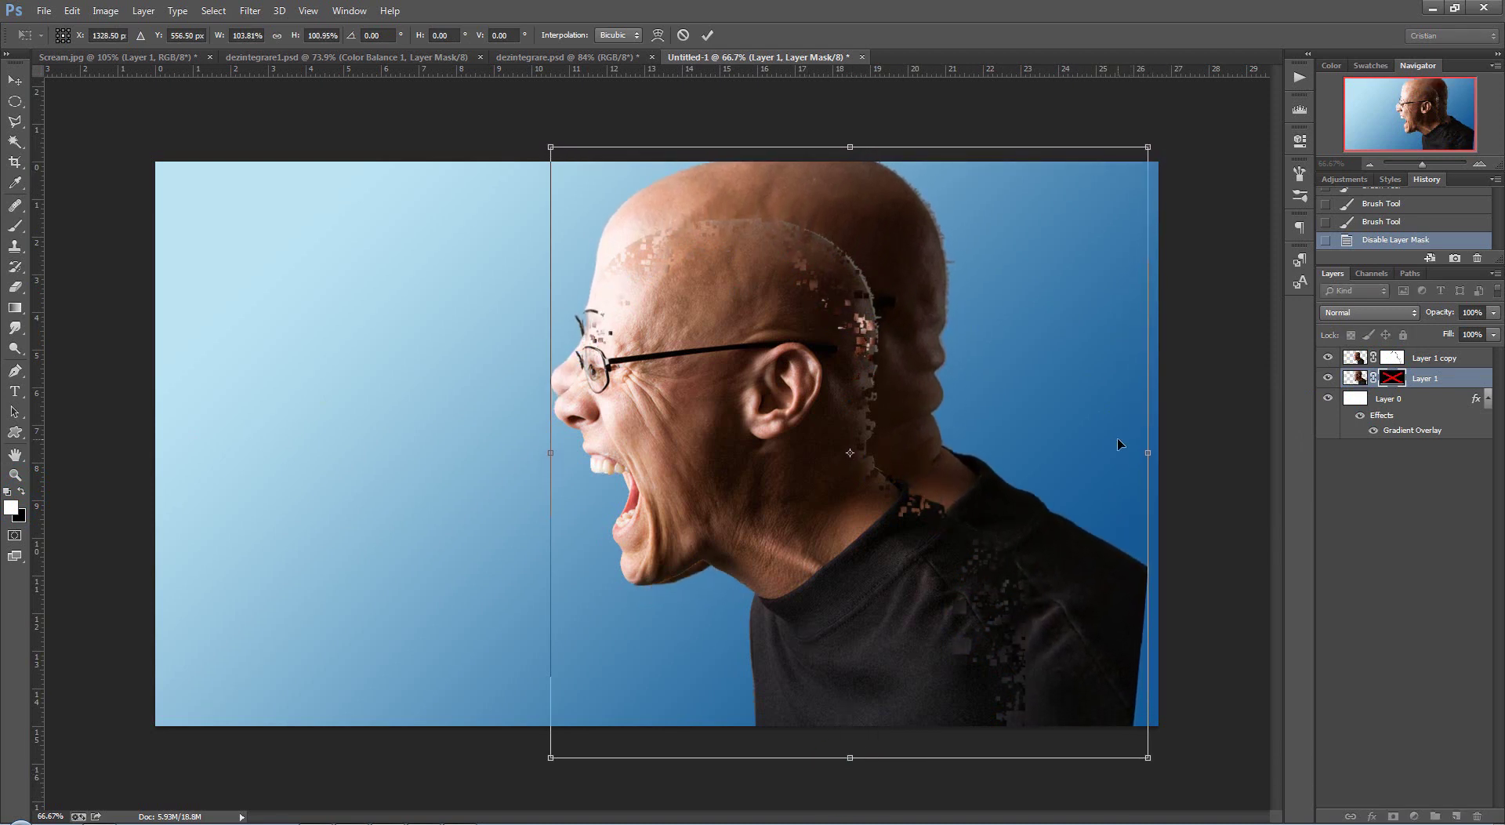
drag(1151, 444, 1171, 444)
right_click(992, 396)
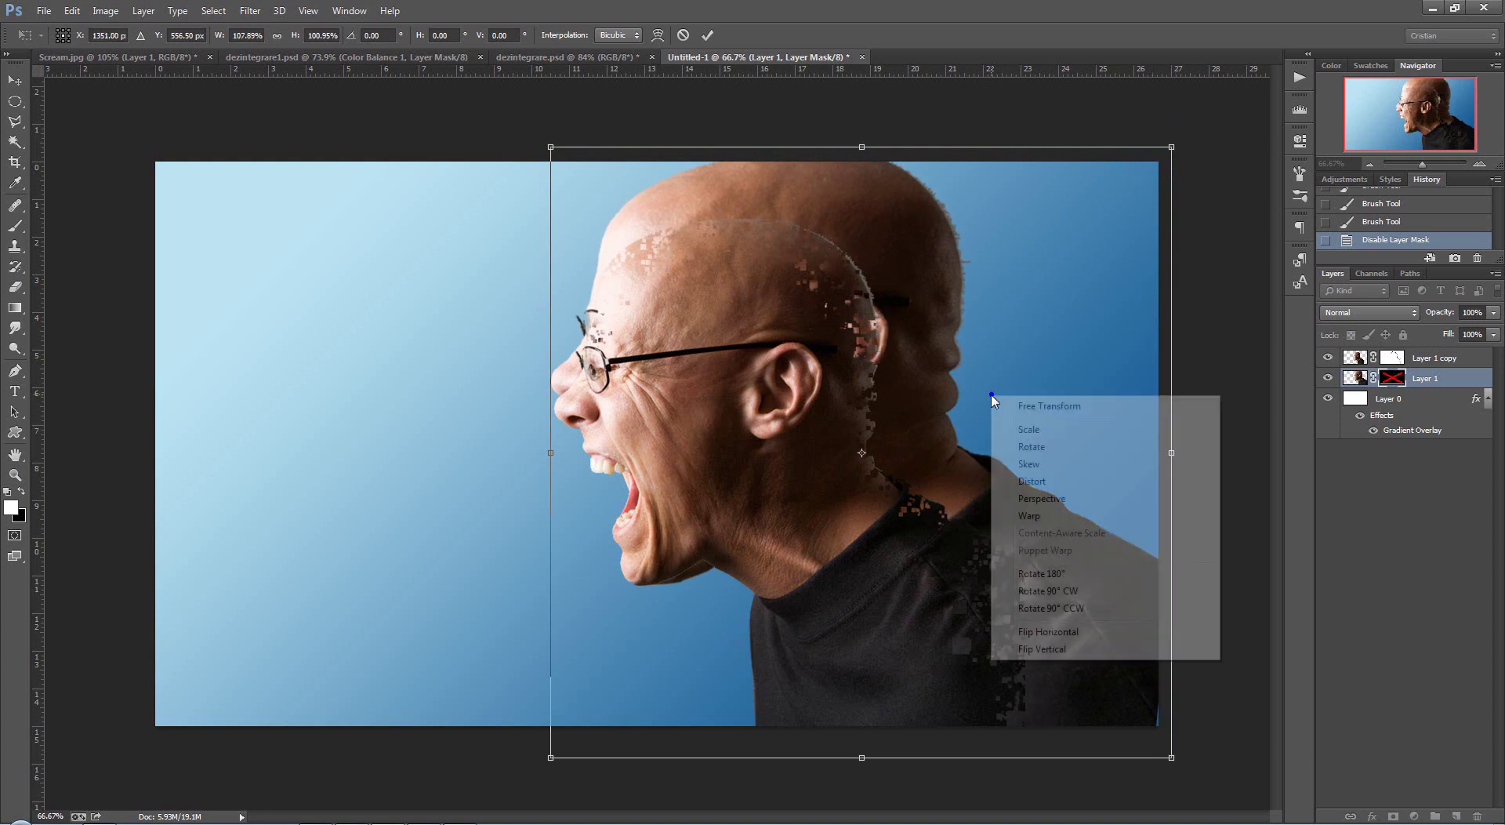
click(1030, 517)
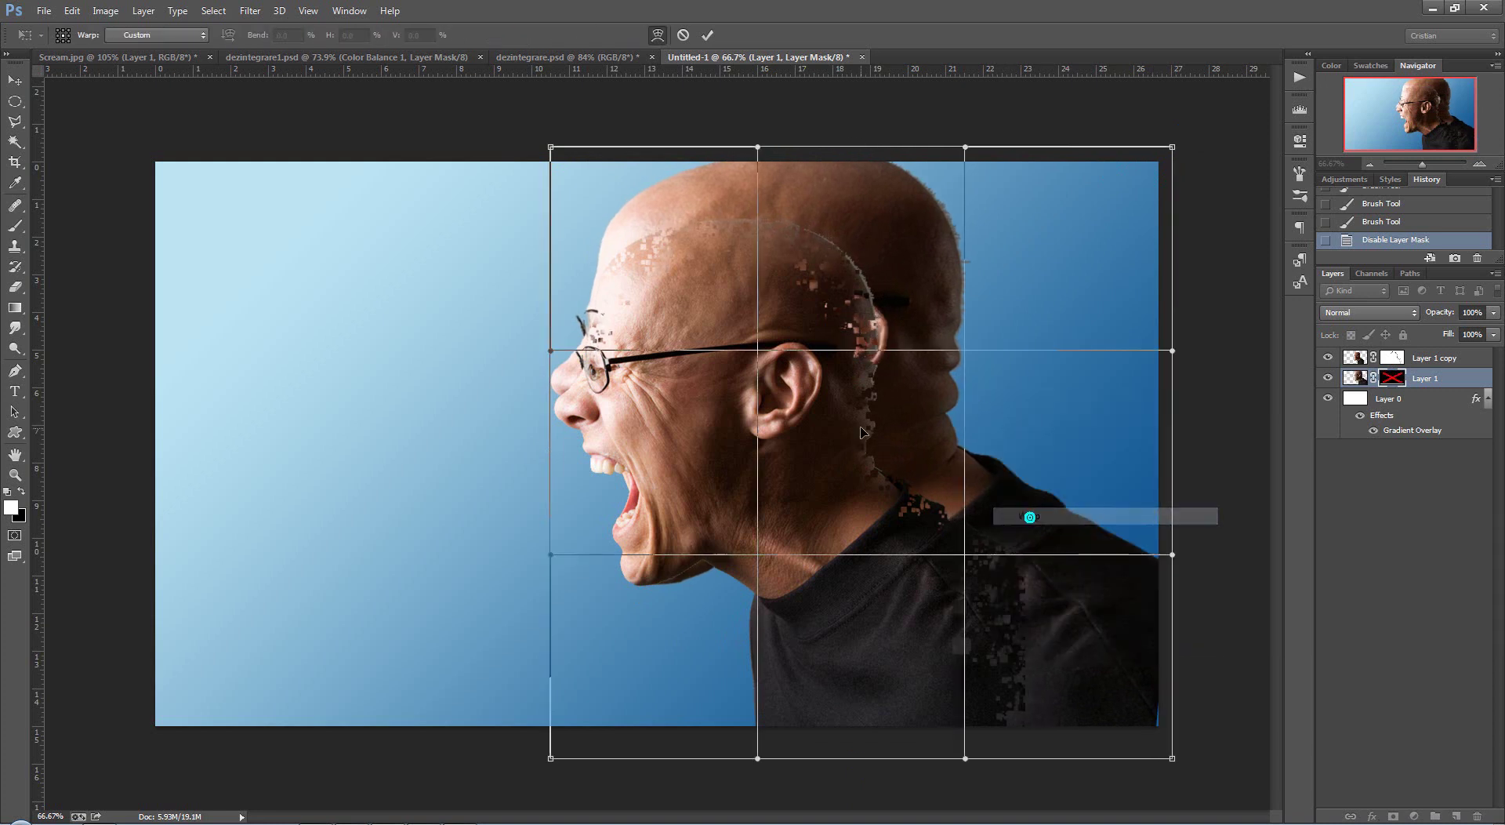
drag(799, 407, 822, 453)
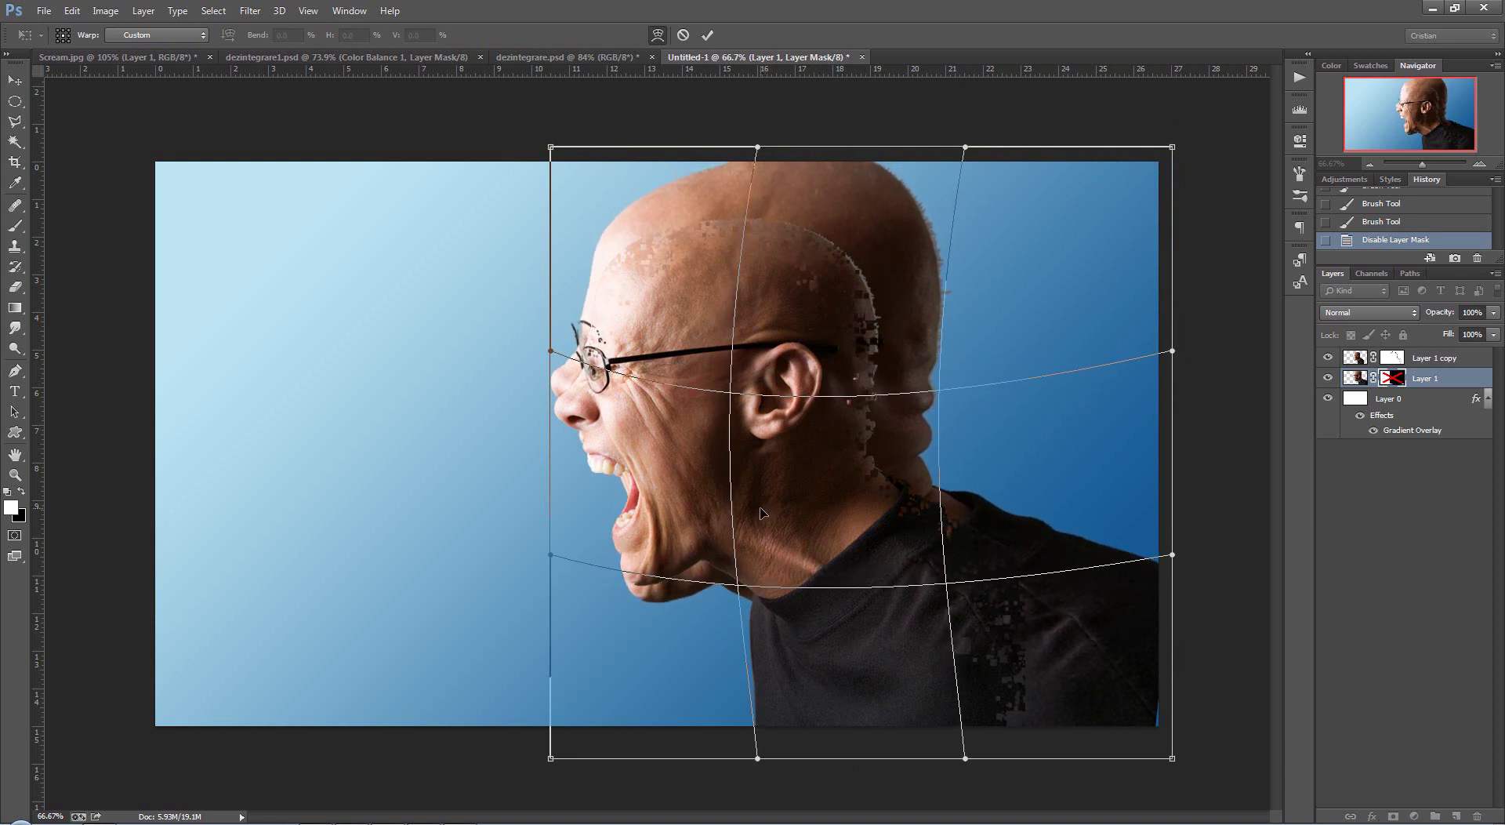
key(Return)
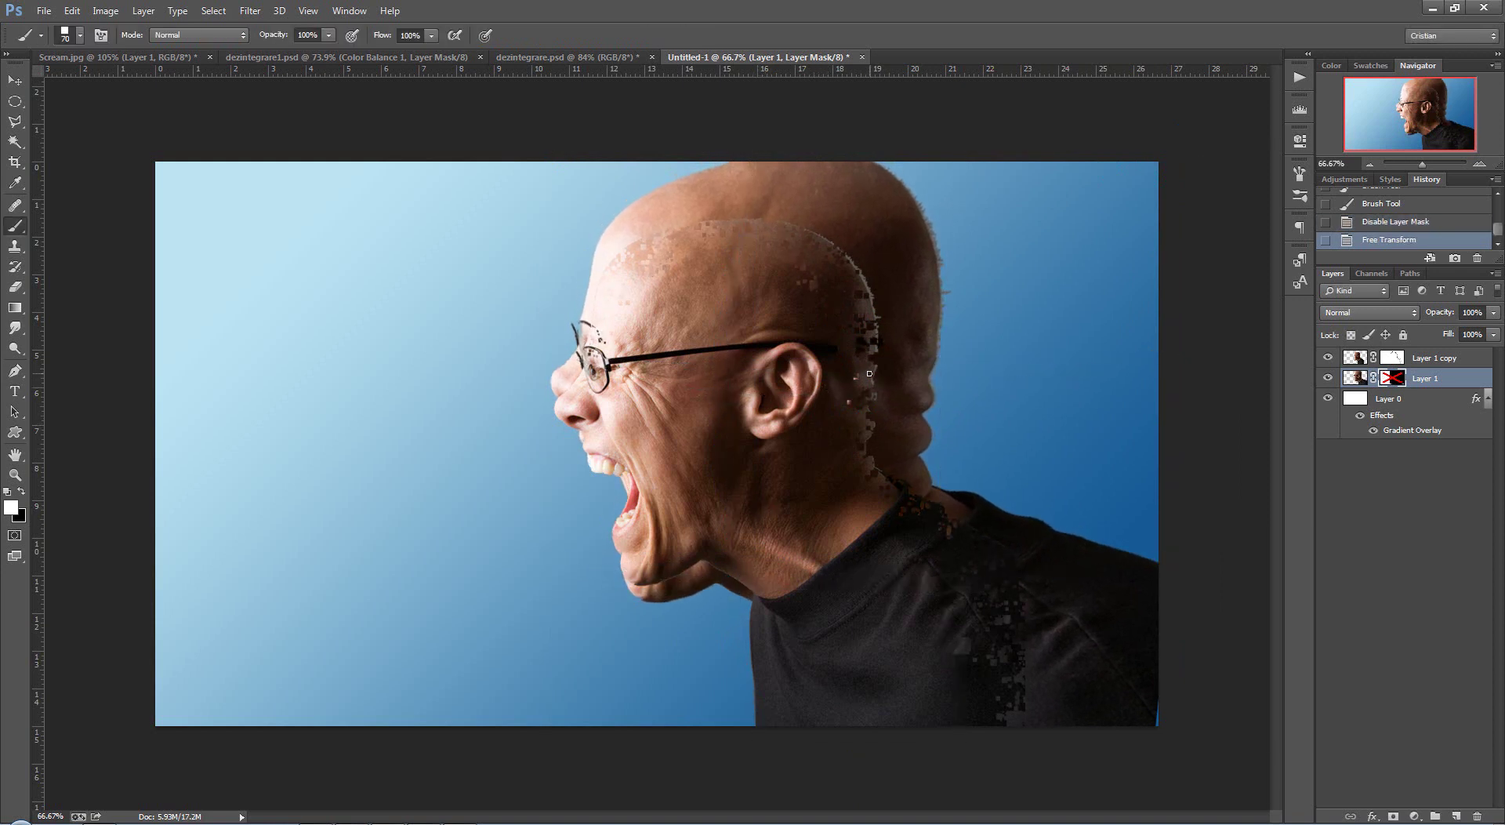
- Re-enable Layer 1's mask, stretch the layer downward, and invert the mask to hide it
right_click(1389, 382)
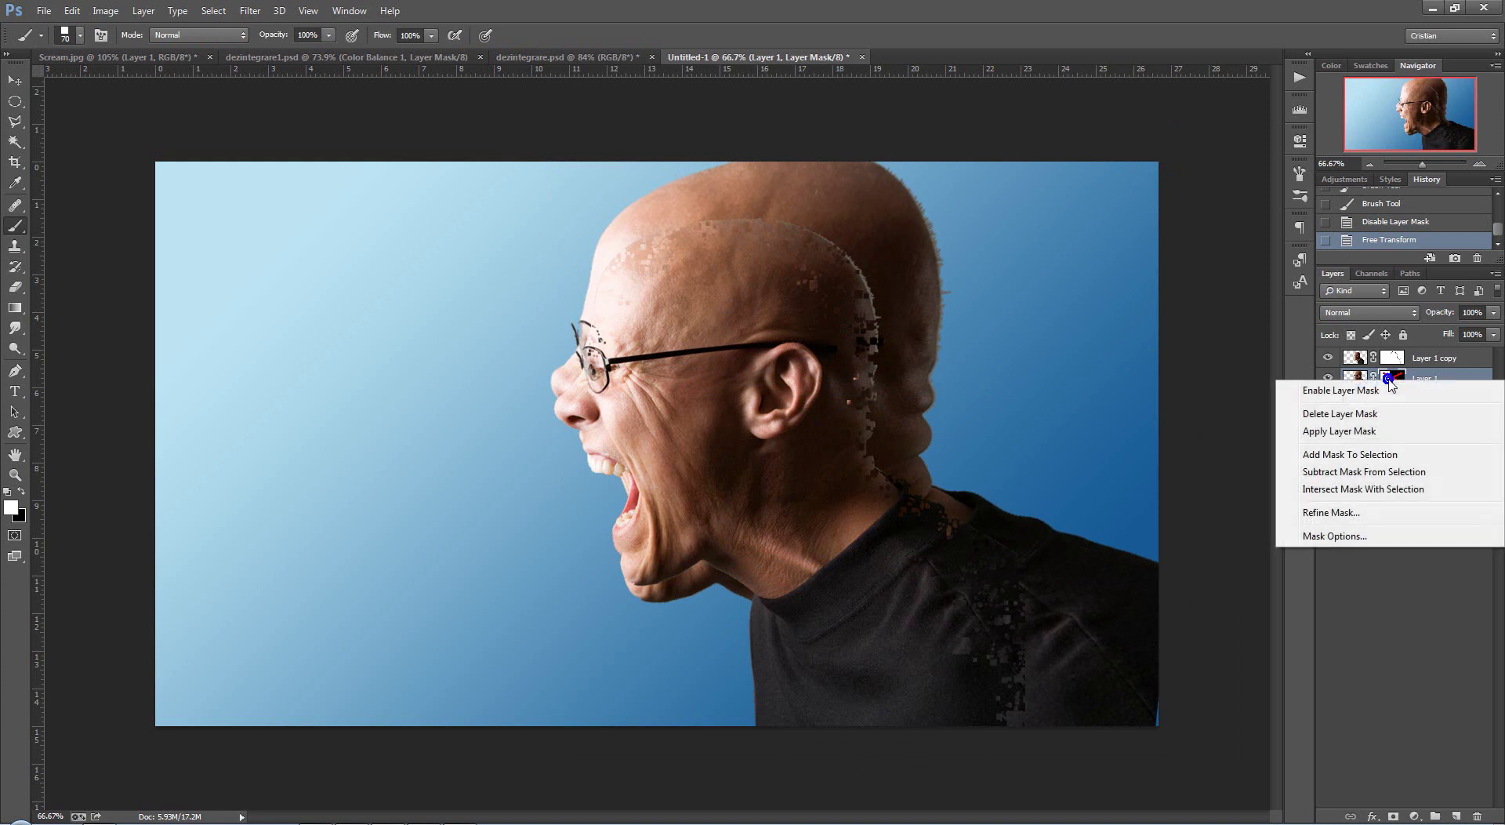
click(1307, 395)
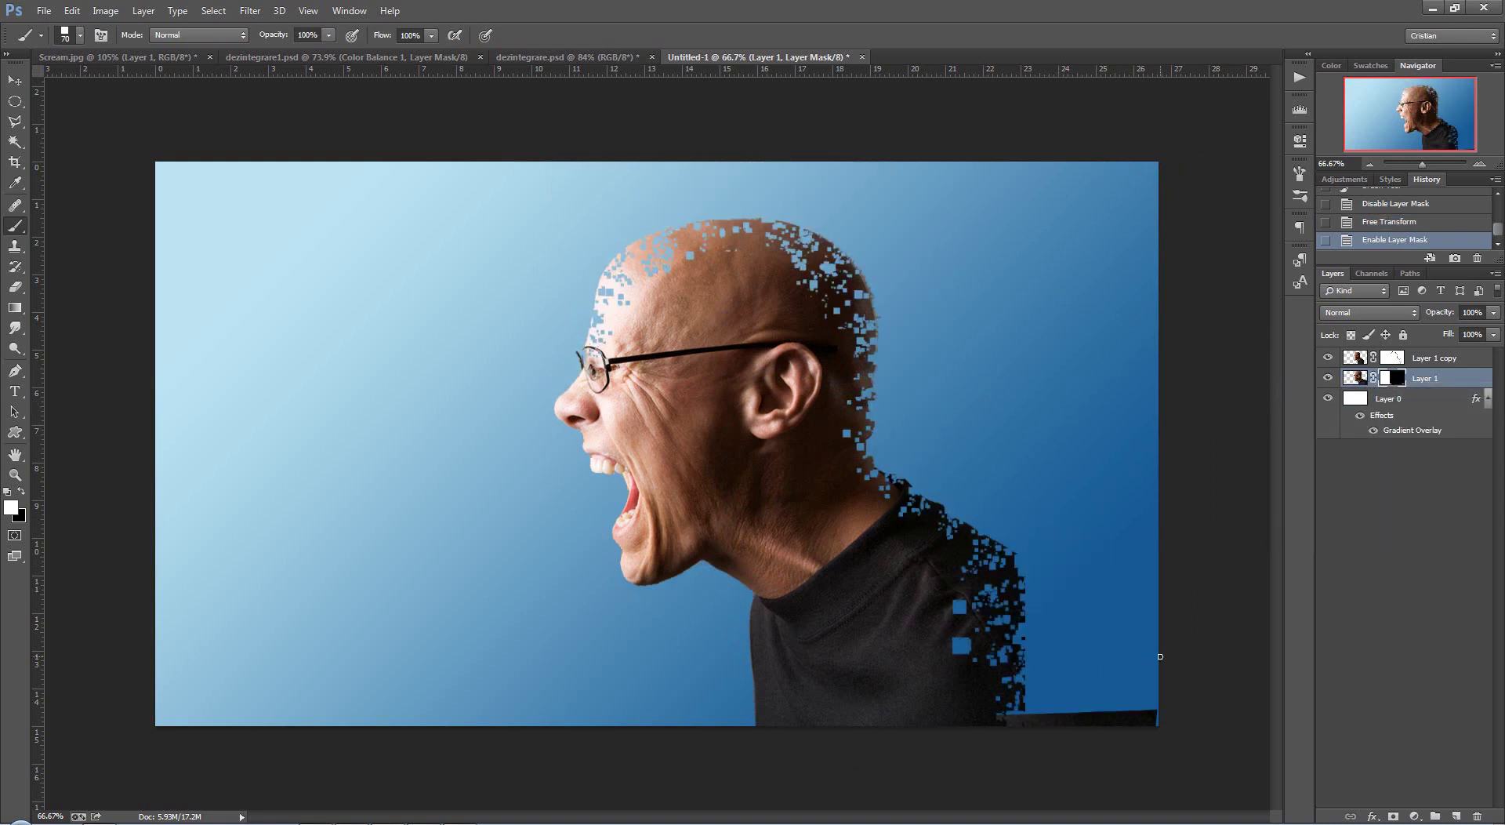
key(ctrl+t)
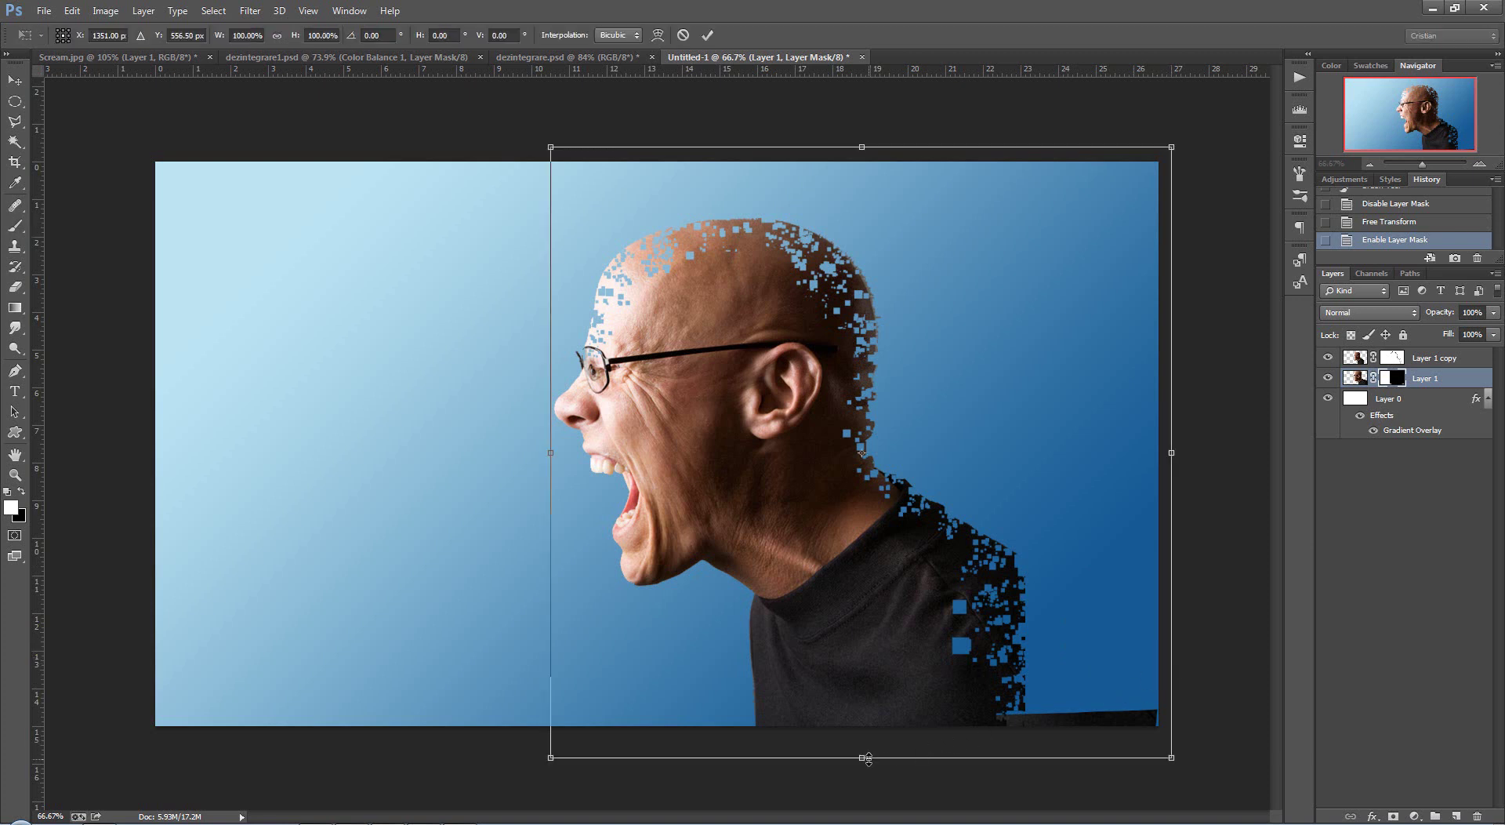
drag(868, 758, 867, 780)
key(Return)
key(b)
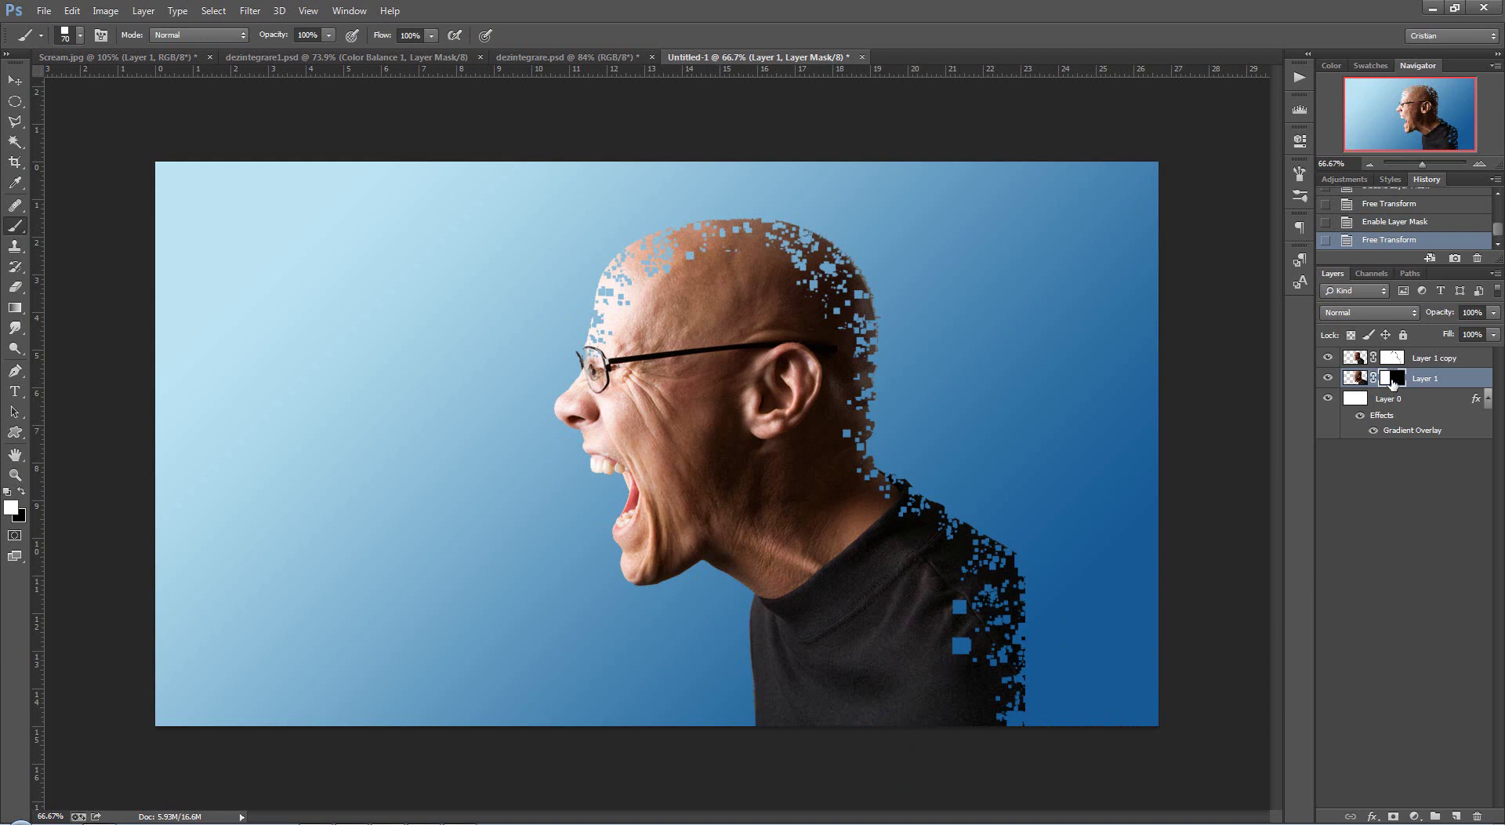
key(ctrl+i)
- Reveal fragments above the head and behind it with a smaller brush, undoing one stroke
click(636, 235)
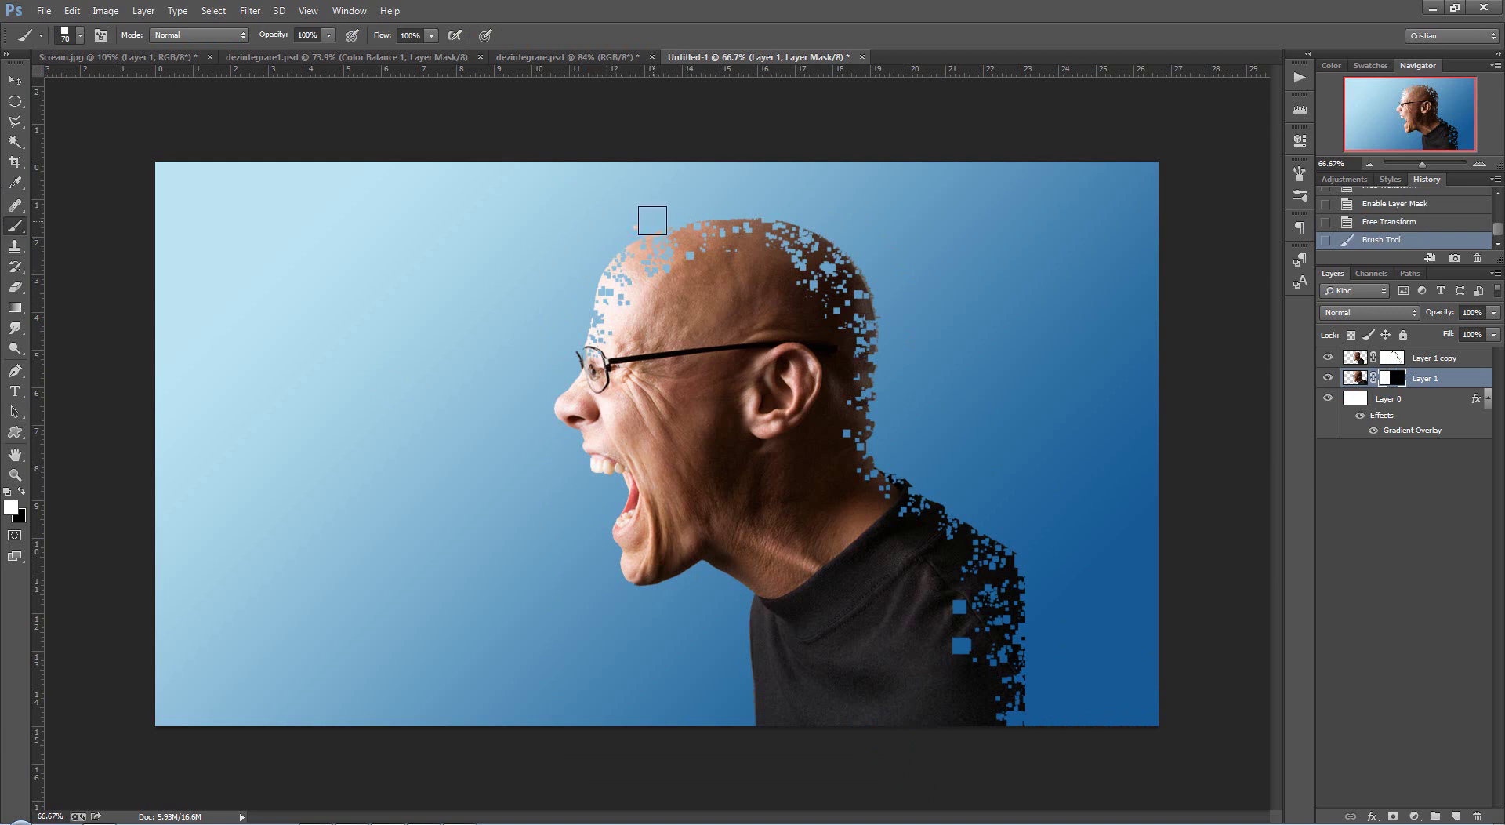
key(bracketleft)
key(bracketleft)
key(bracketleft)
click(655, 221)
key(ctrl+z)
click(891, 280)
click(899, 341)
- Reveal square fragments above the scalp, behind the ear and neck, and right of the shoulder
click(866, 229)
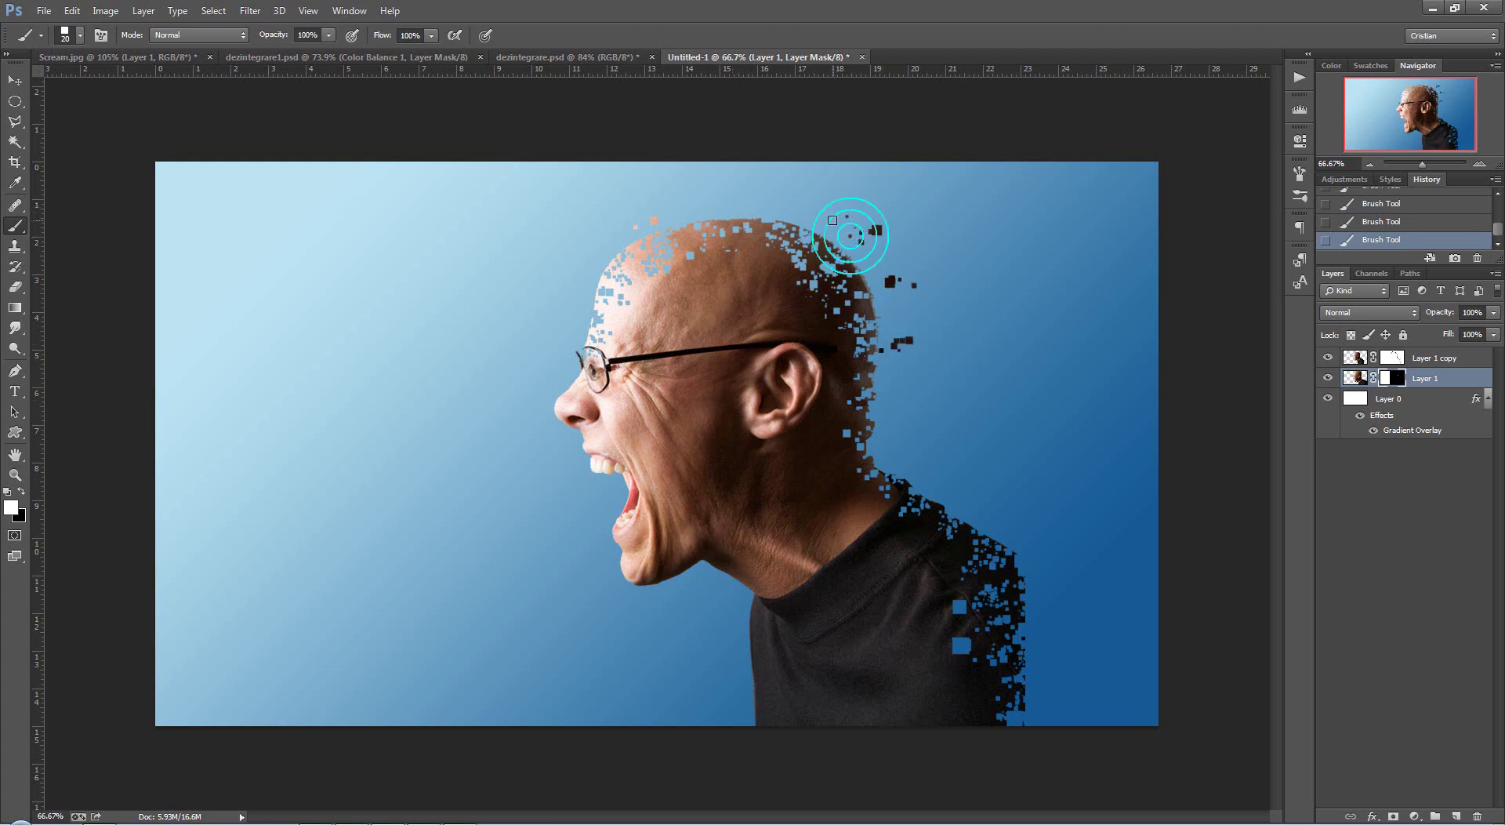
click(780, 210)
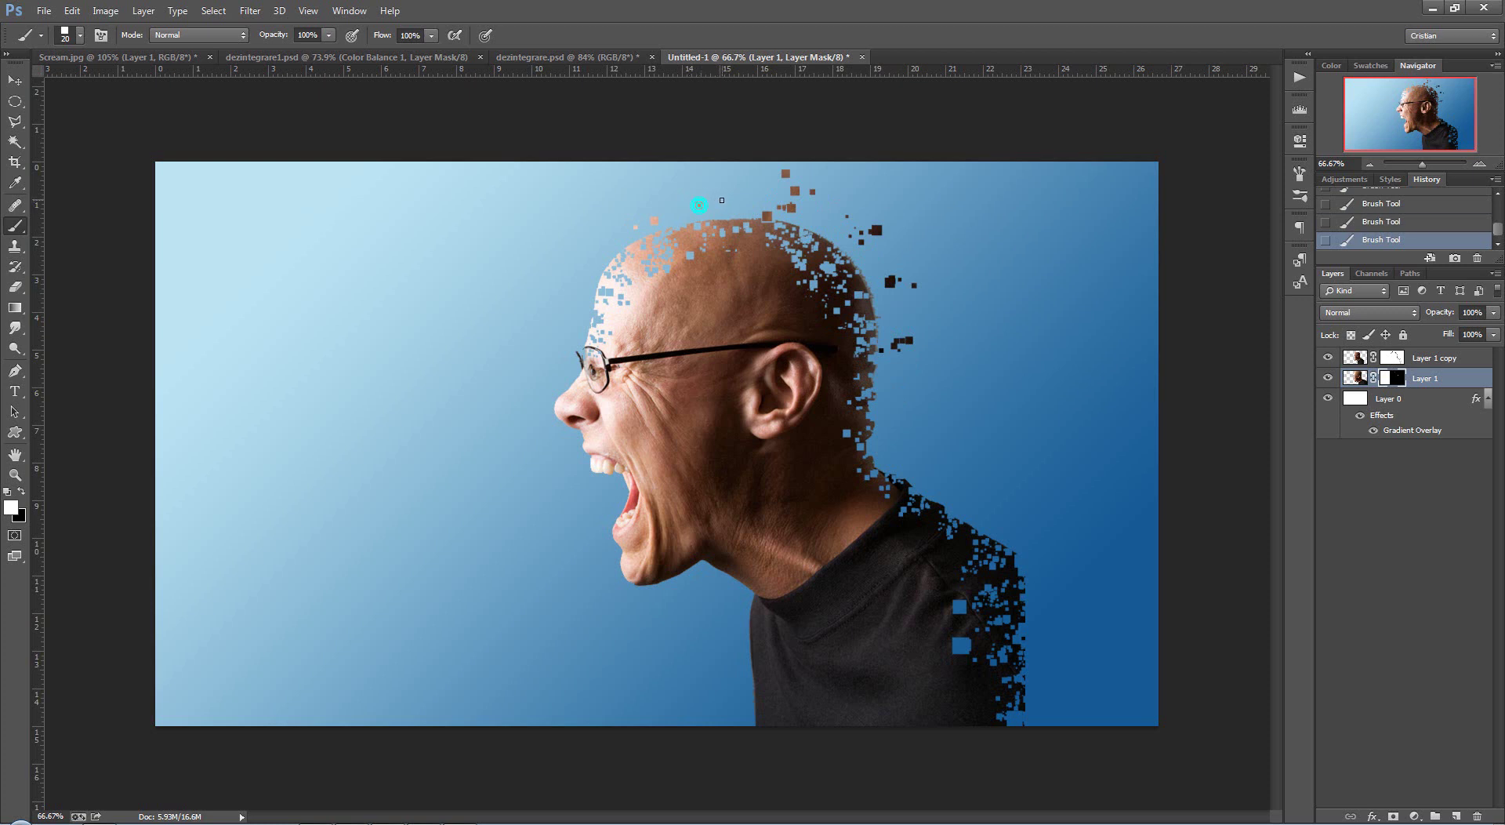
click(729, 202)
click(823, 178)
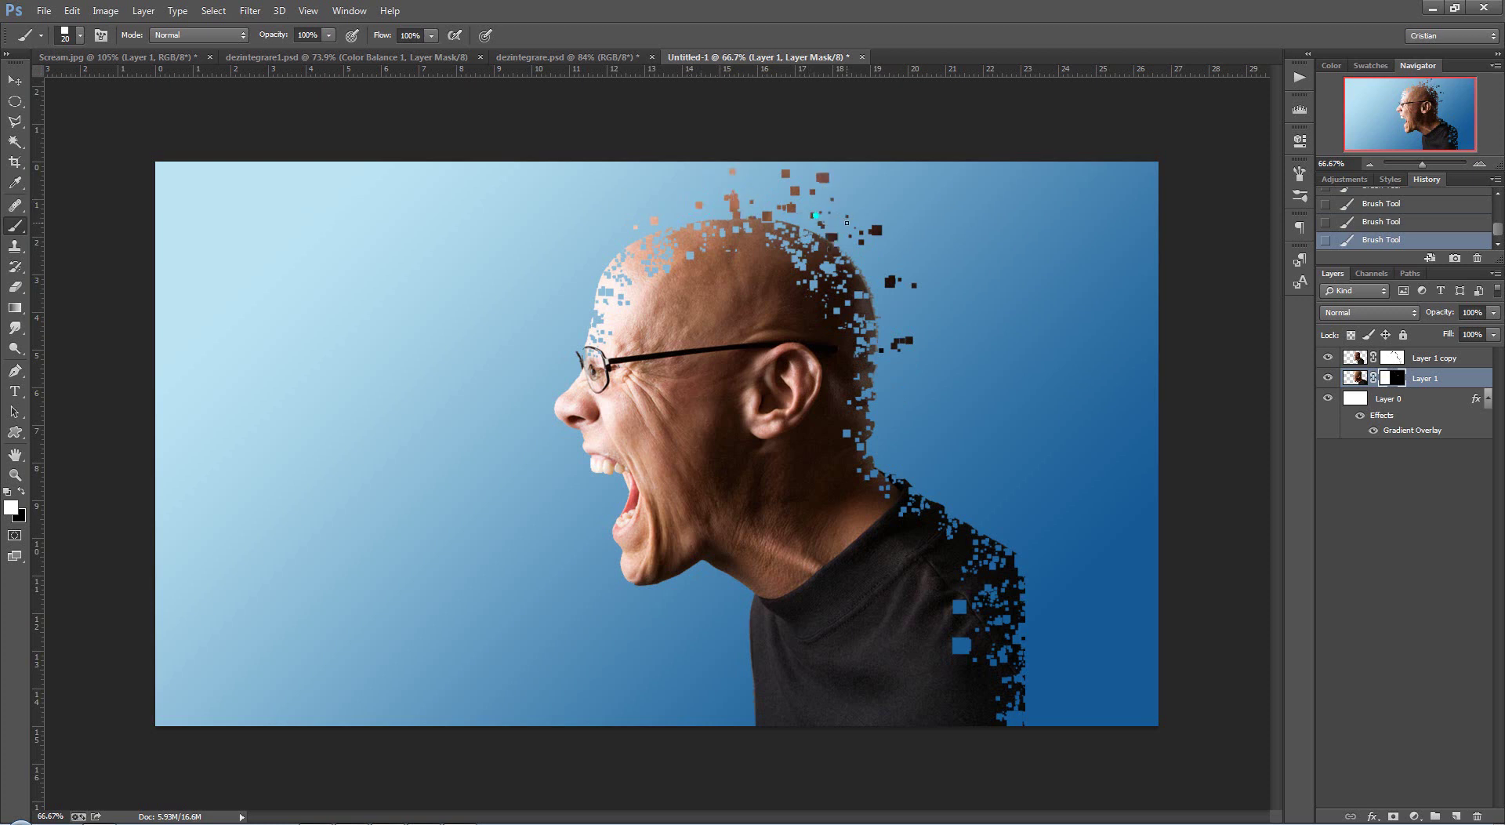
click(905, 451)
click(901, 401)
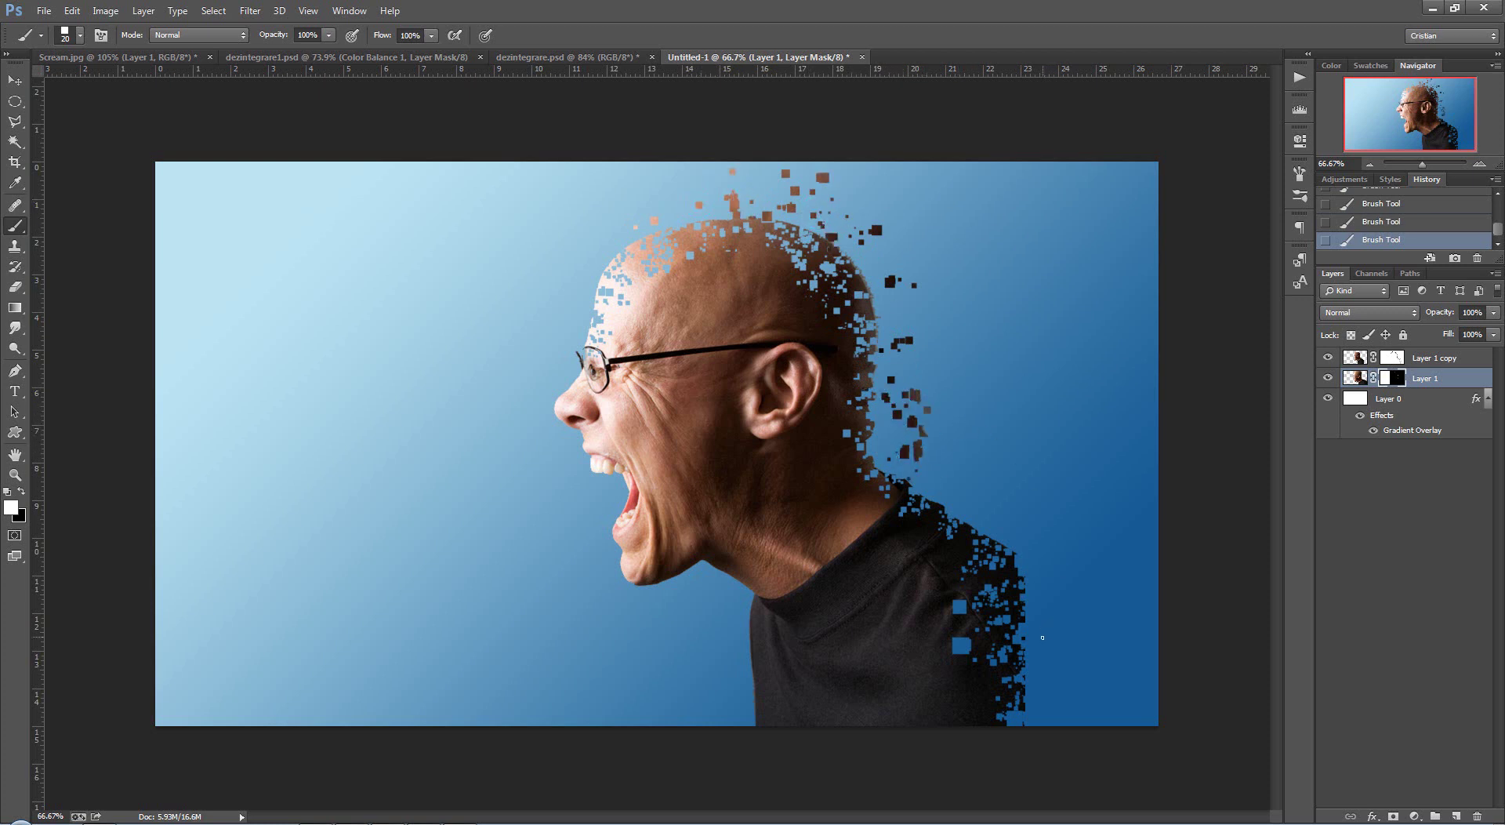
click(1054, 659)
click(1062, 600)
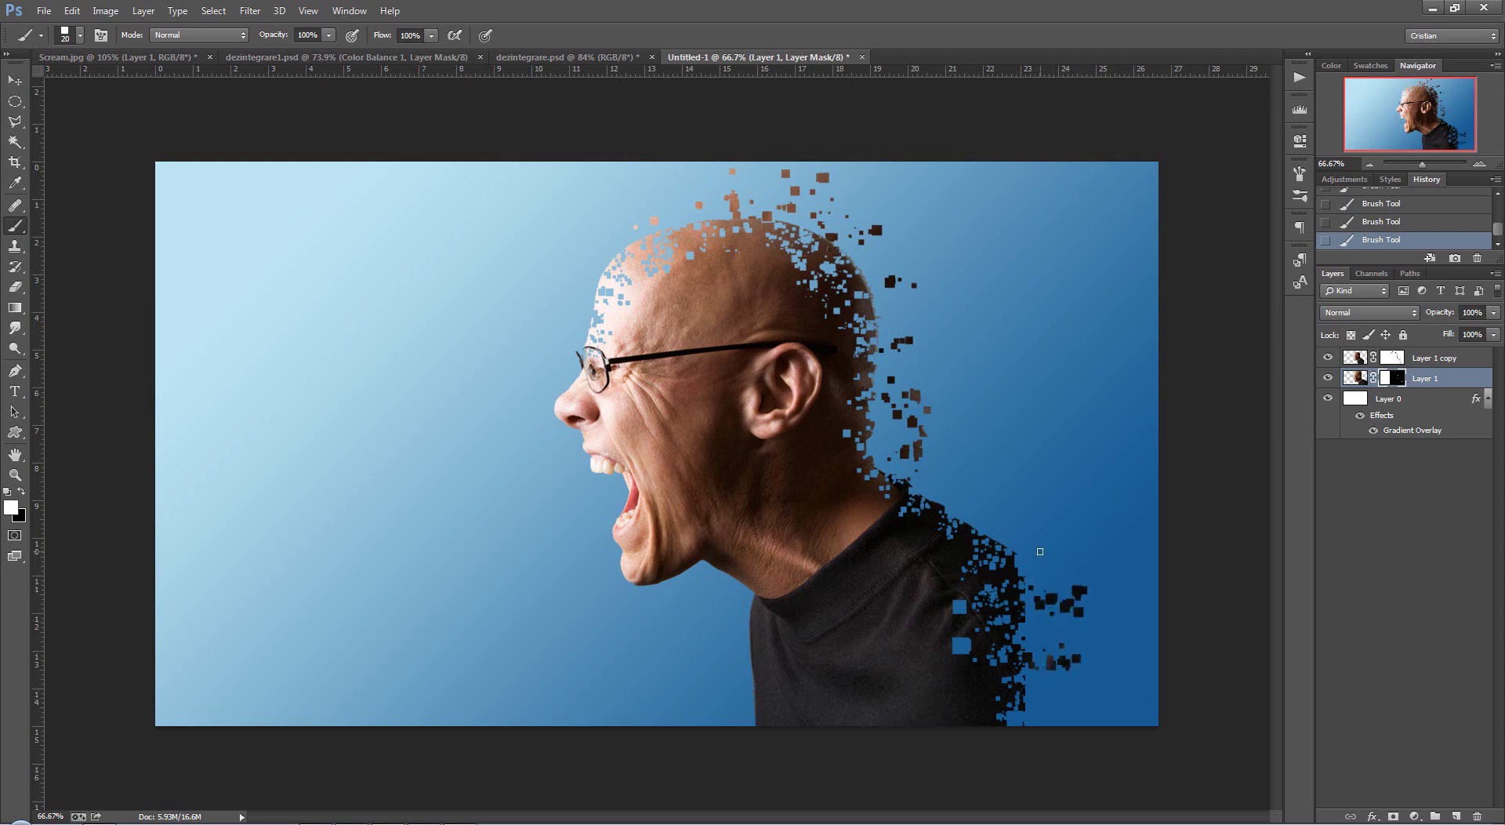
- Enlarge the brush and add bigger dark squares behind the head and beside the shoulder
key(bracketright)
key(bracketright)
click(936, 345)
click(941, 317)
click(898, 296)
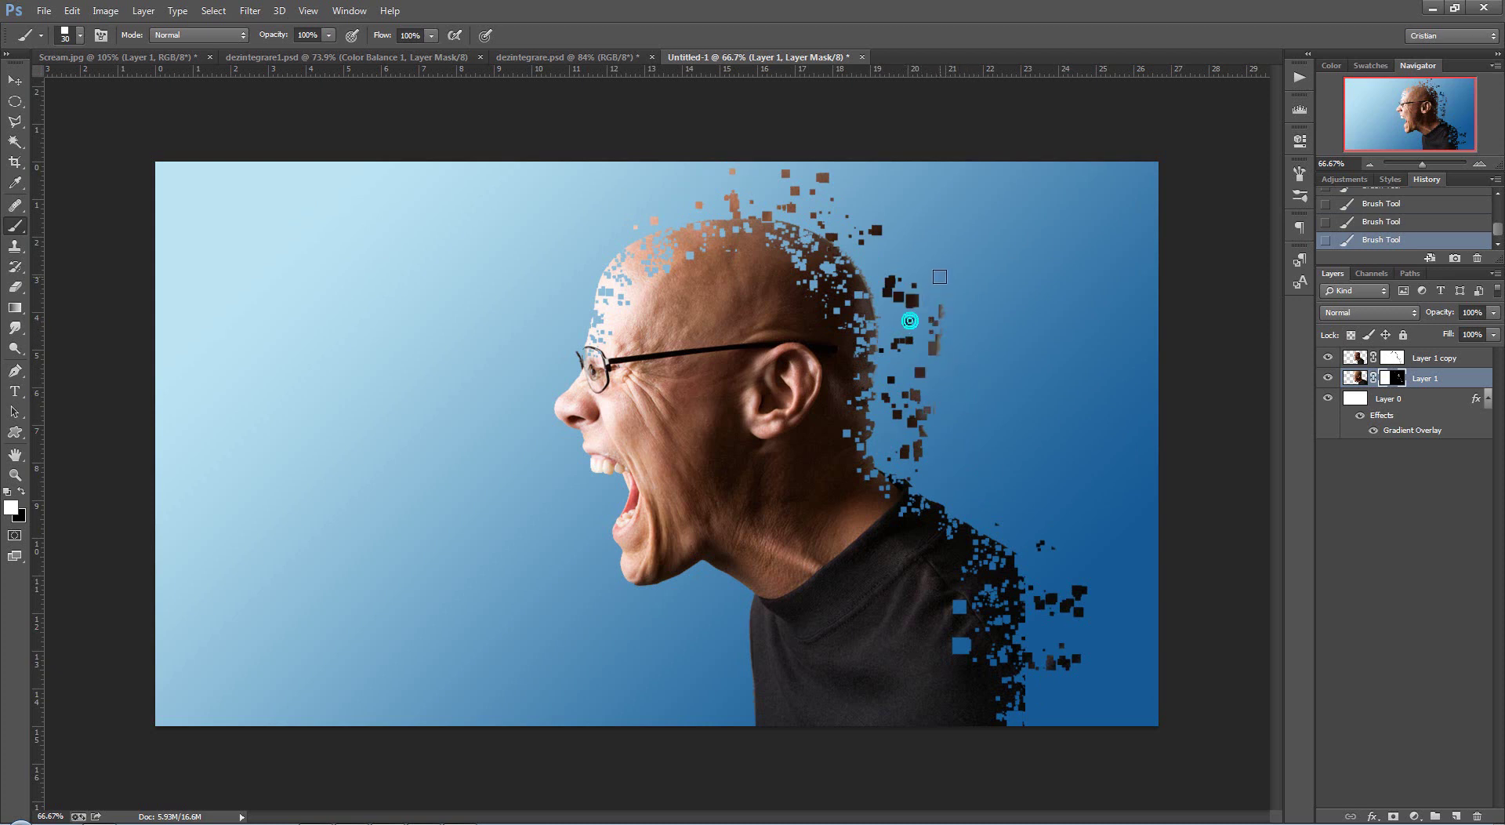
click(921, 243)
drag(1121, 698, 1062, 697)
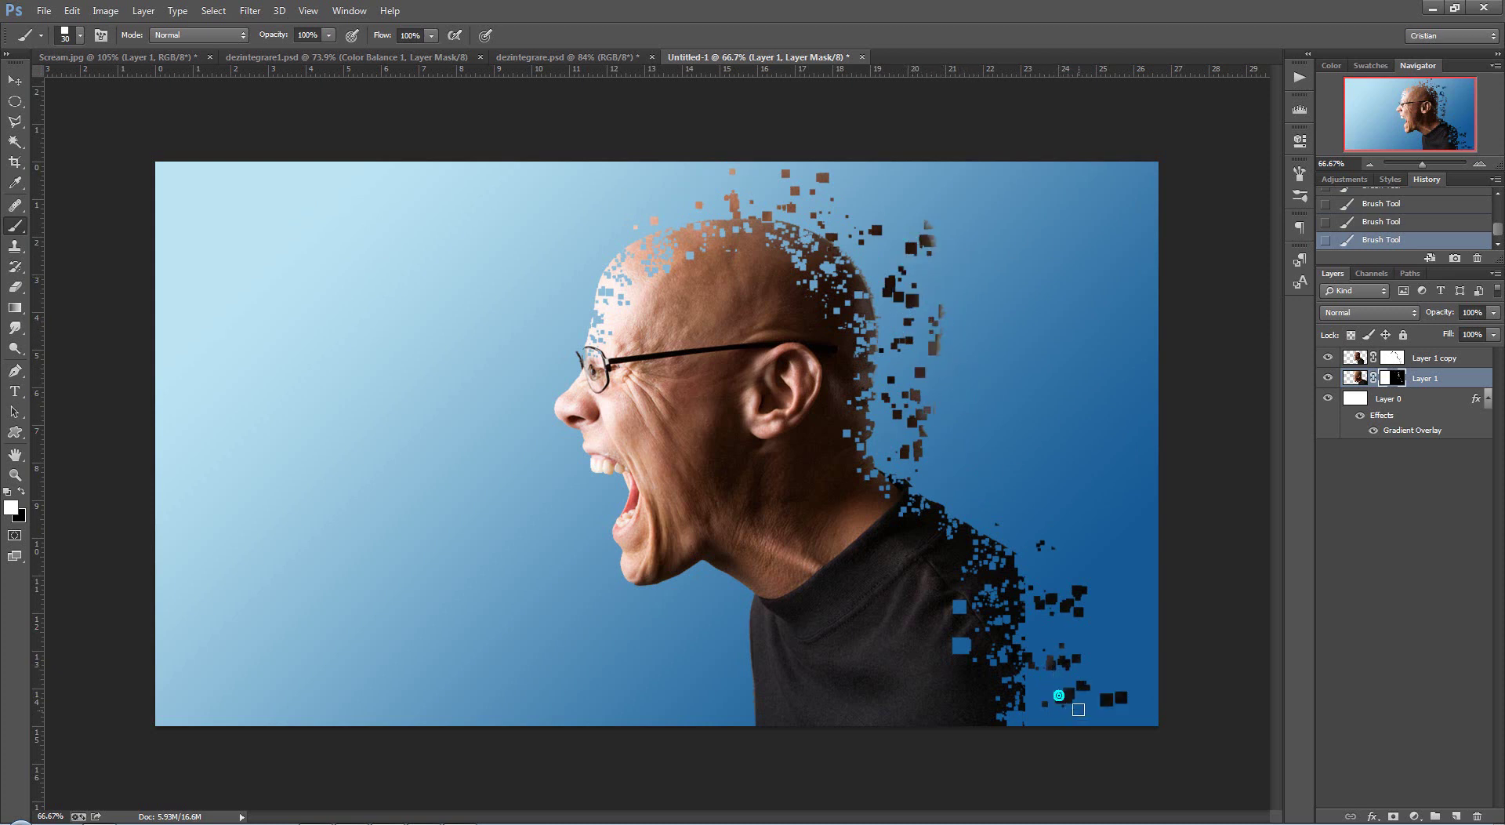
click(1054, 647)
click(1109, 604)
click(1105, 646)
click(945, 492)
click(880, 435)
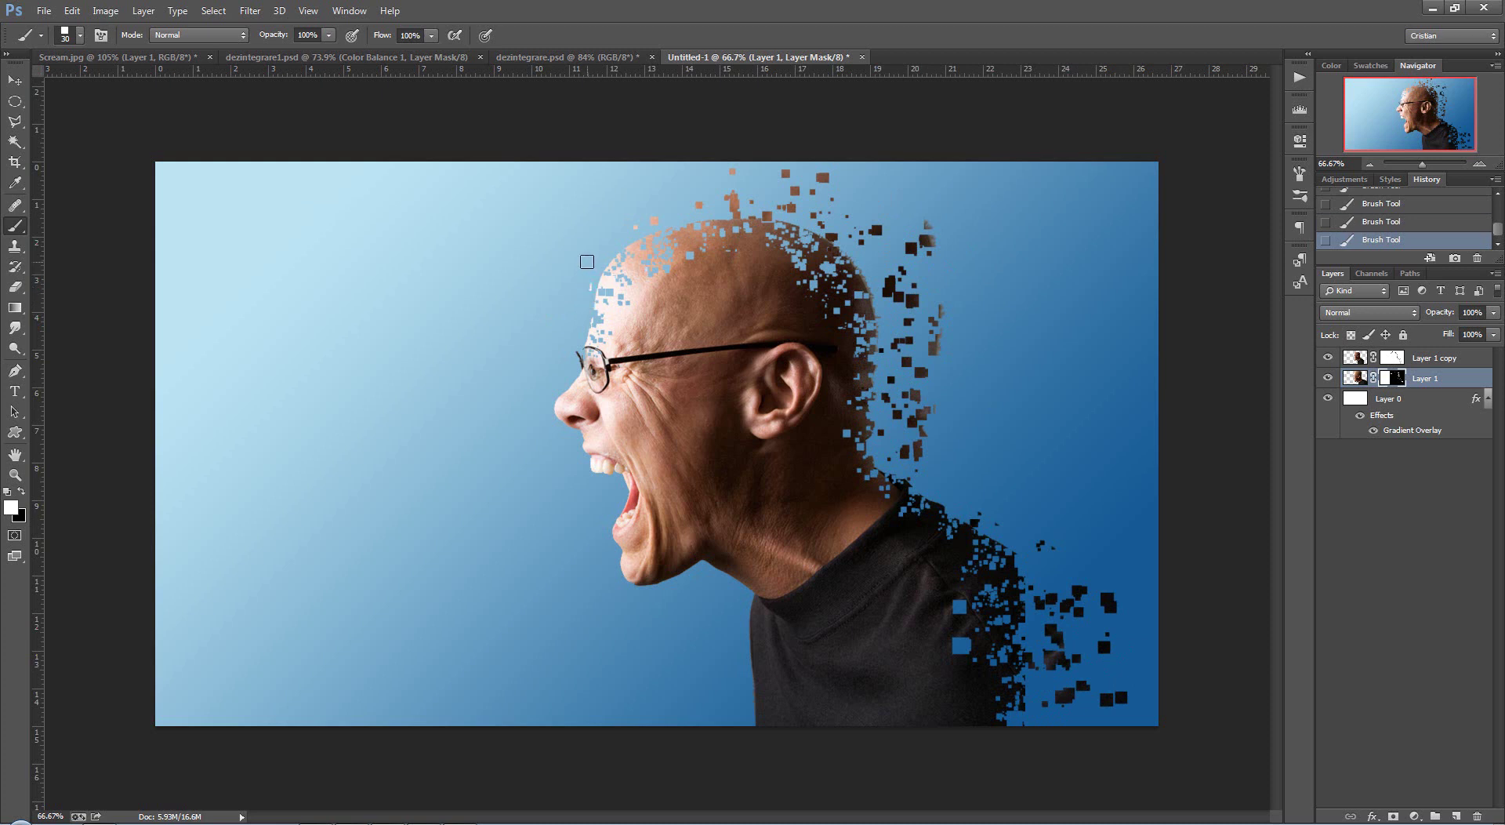
- Use a smaller brush to paint fragments along the front and top edges of the head
key(bracketleft)
click(588, 265)
click(576, 321)
click(632, 205)
click(17, 82)
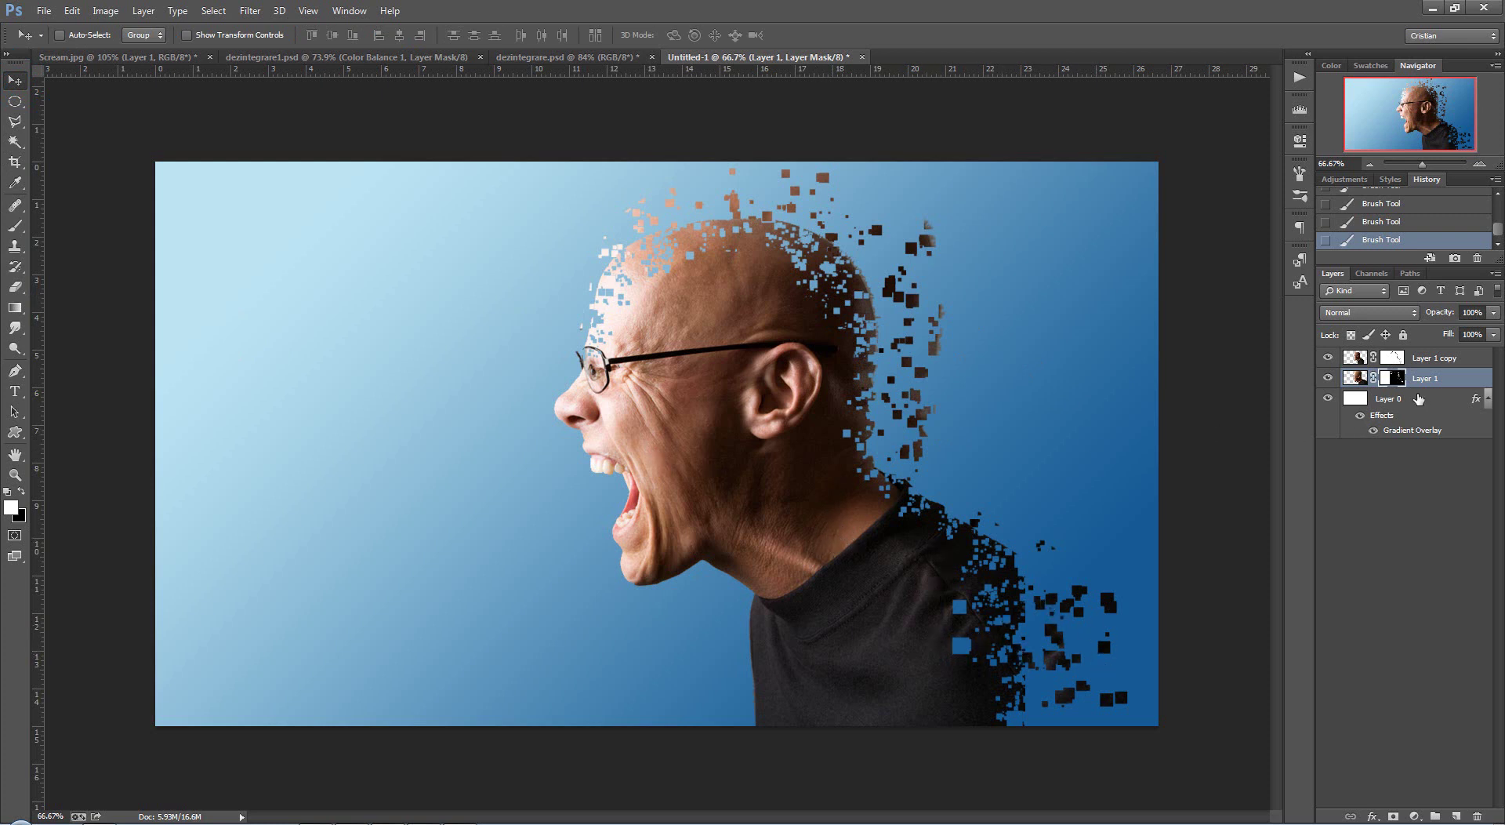
- Give Layer 1 a Drop Shadow layer style at 38% opacity
click(1396, 378)
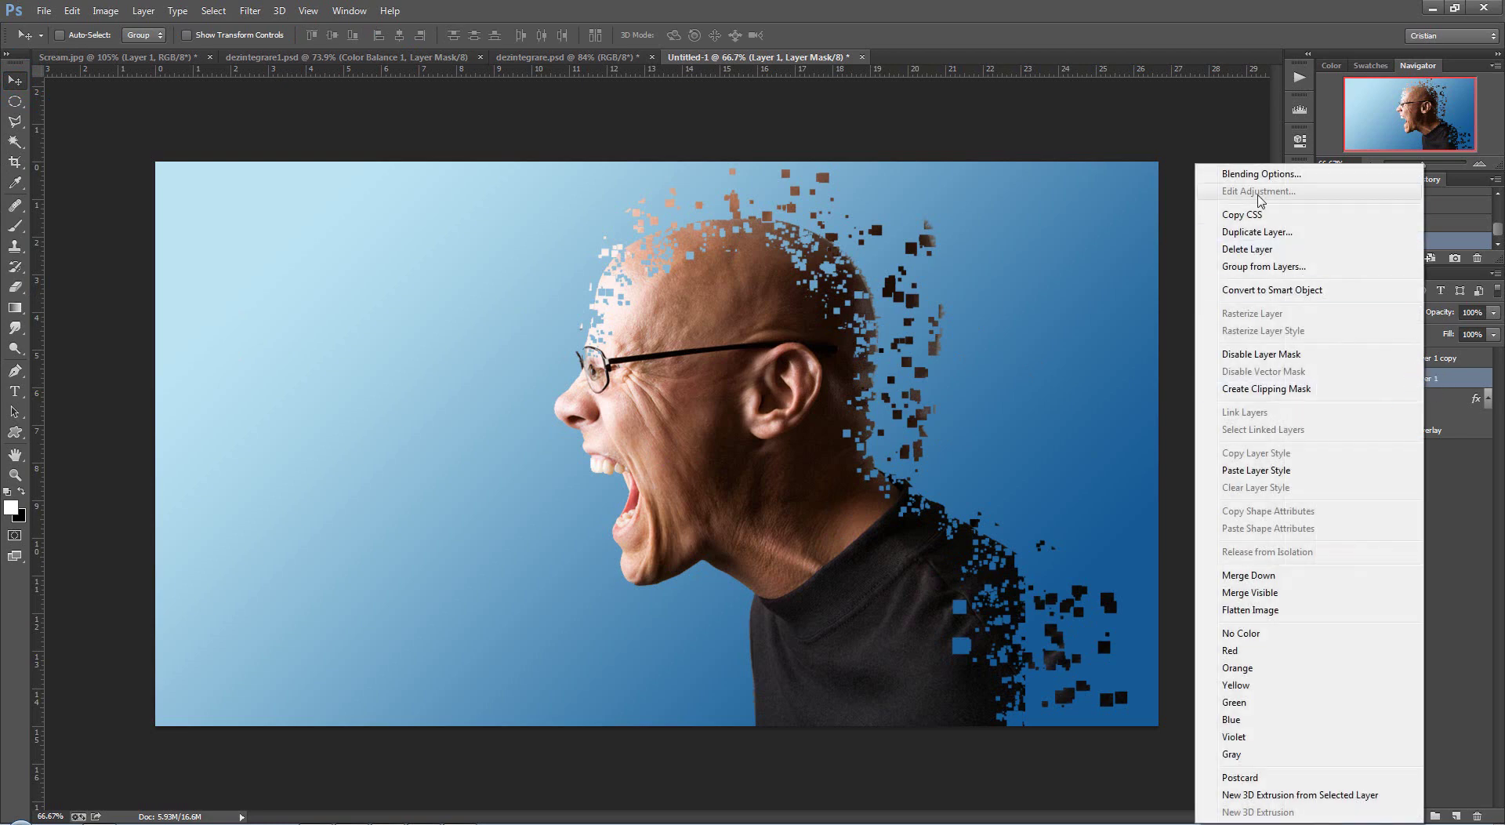
click(1262, 176)
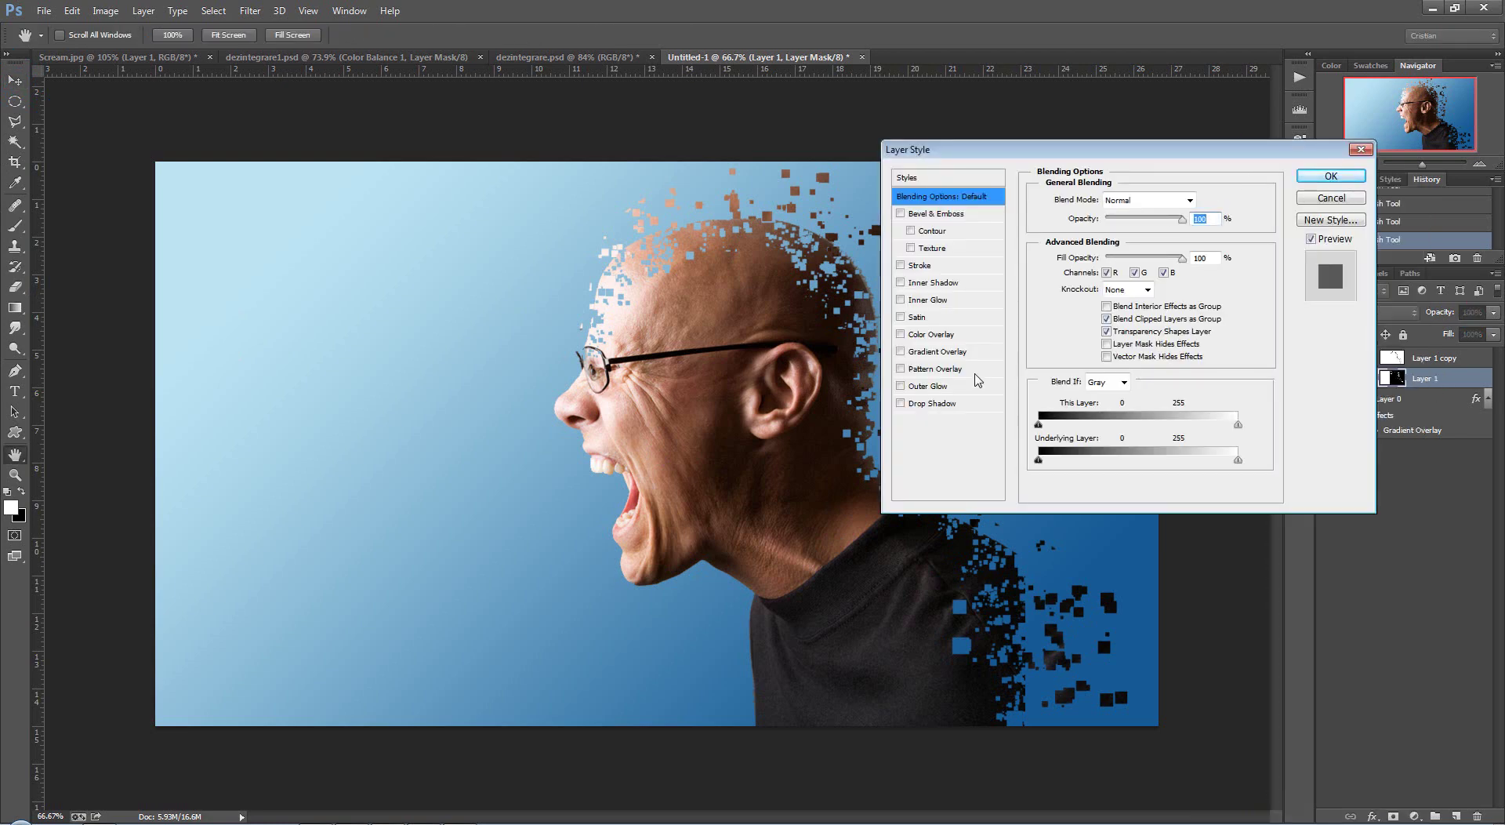
click(938, 403)
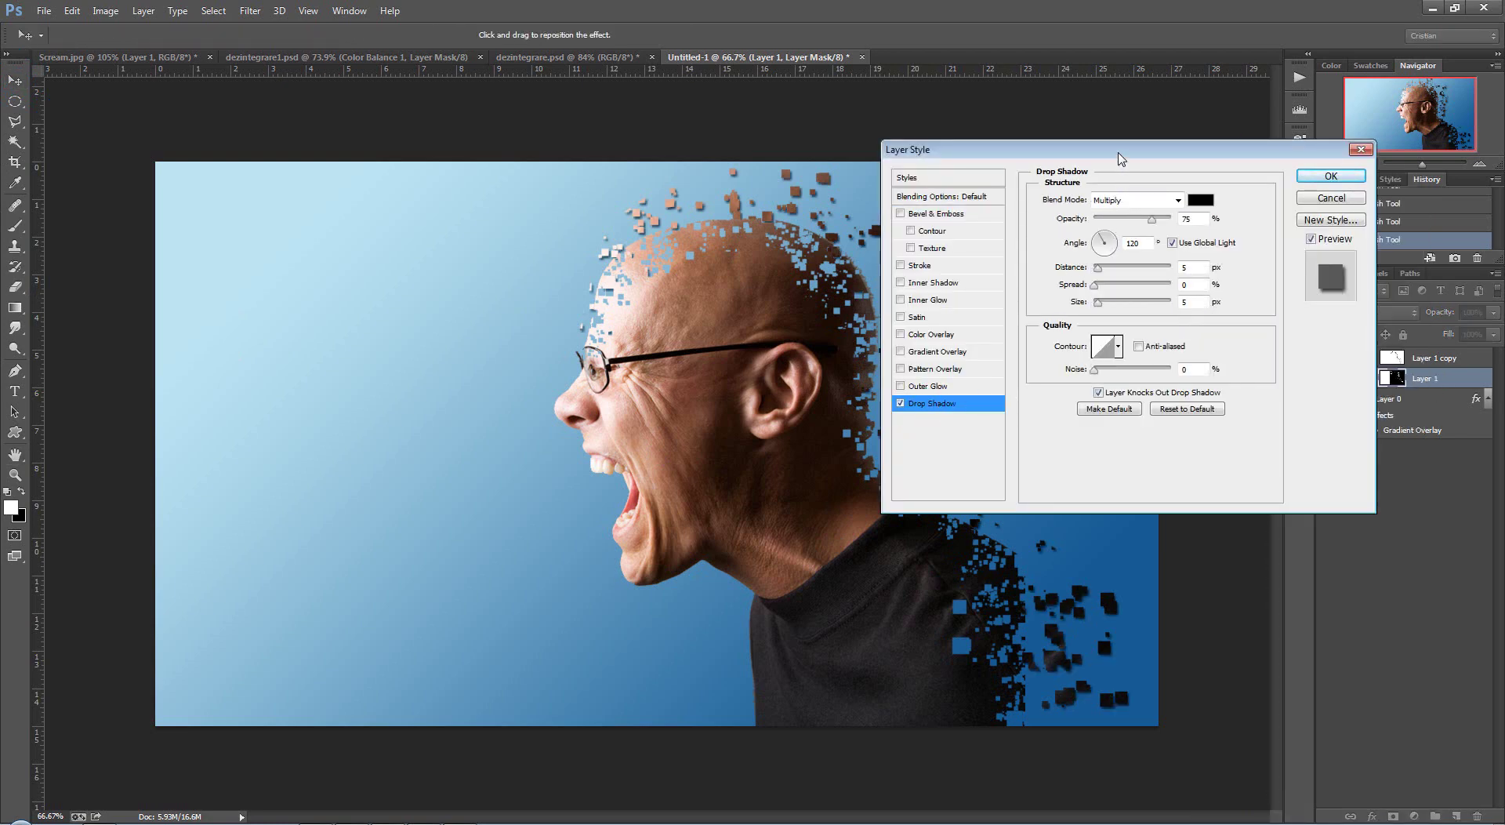
drag(1119, 158, 1235, 195)
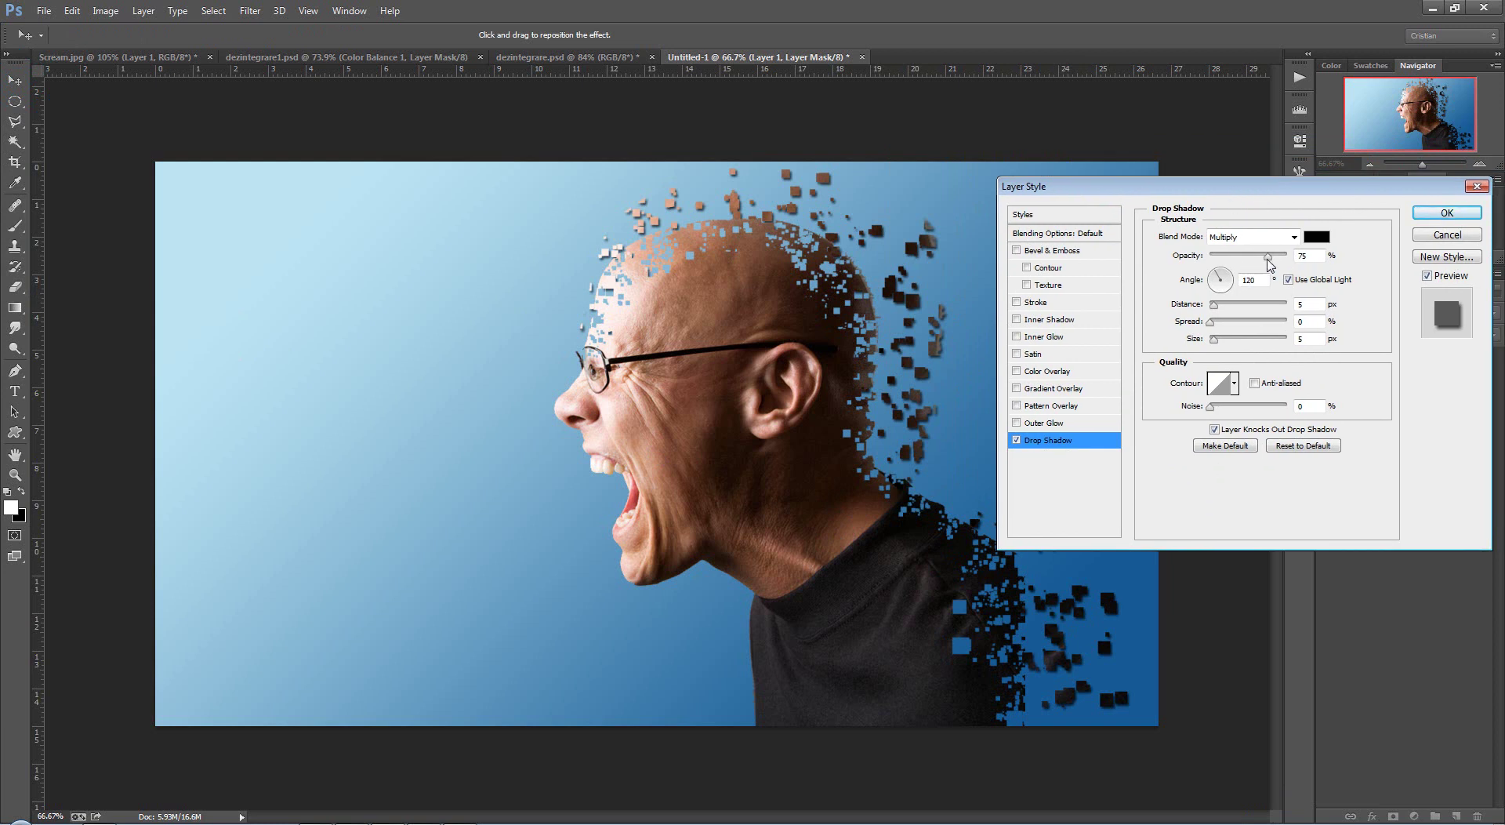
drag(1269, 263, 1257, 263)
drag(1256, 264, 1241, 263)
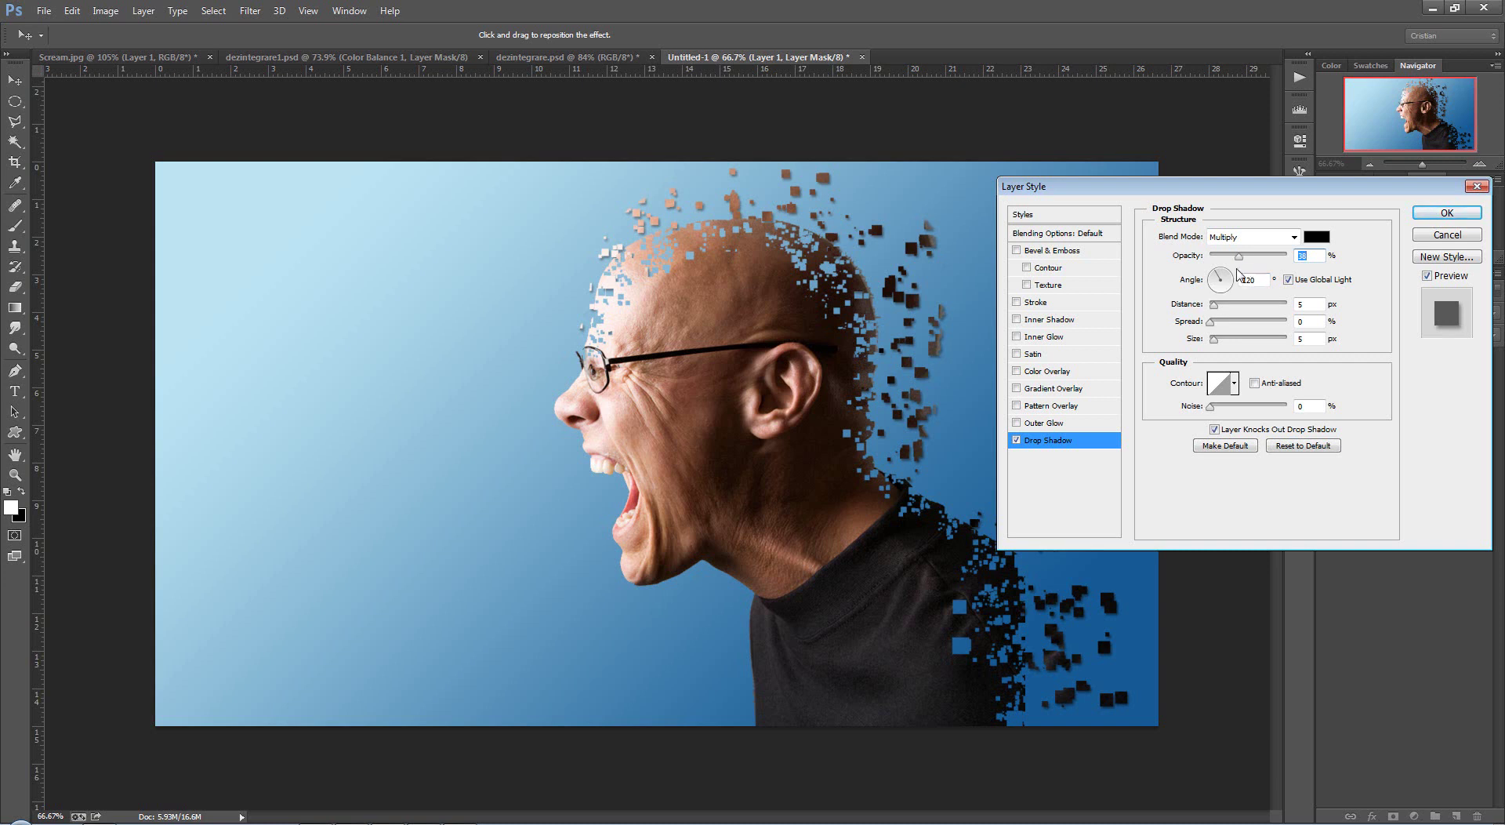
click(1431, 213)
click(1413, 379)
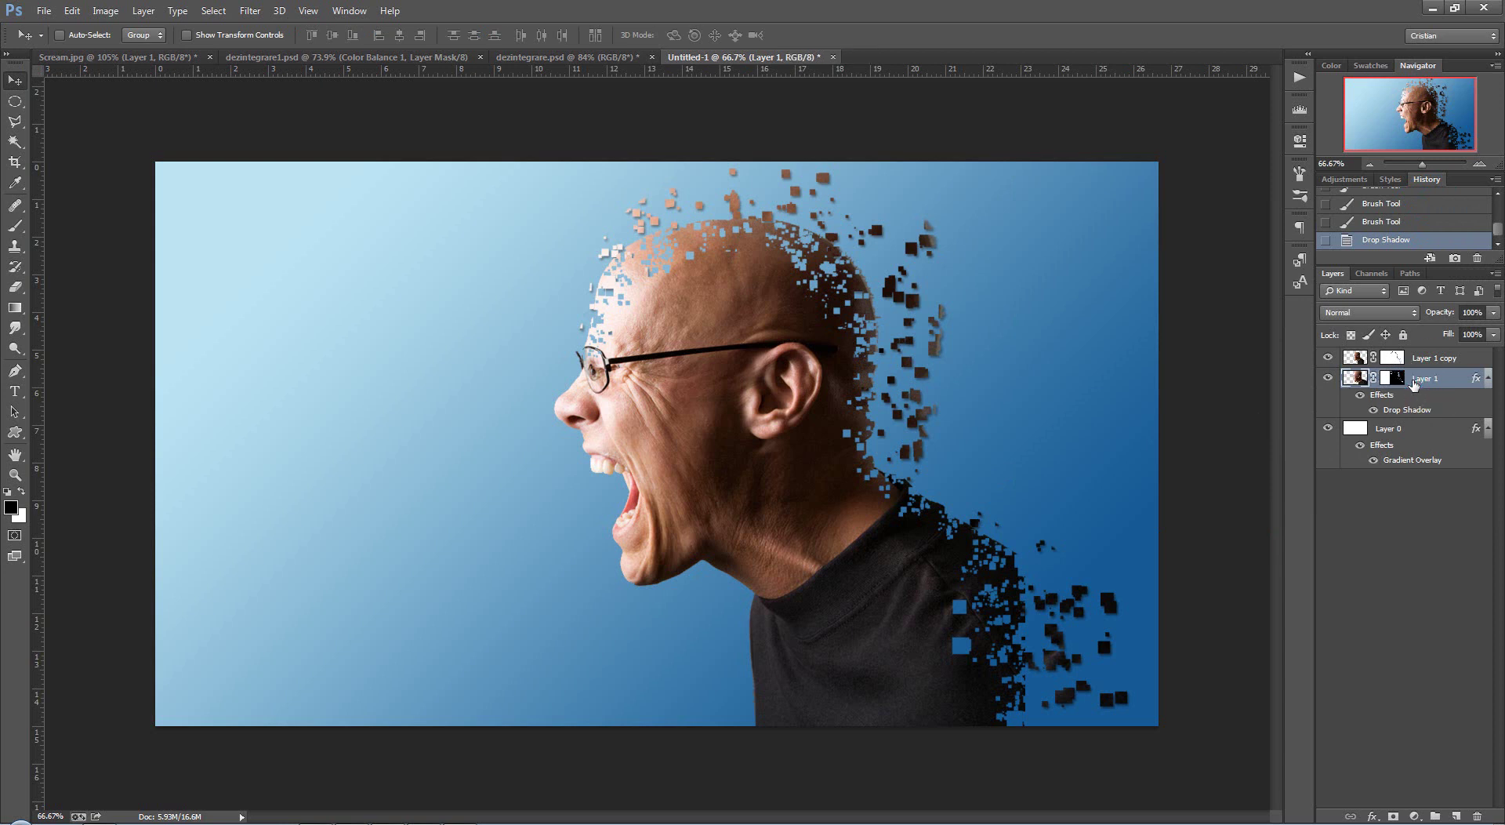
- Duplicate Layer 1, then apply the Wind filter (Wind, From the Left) to Layer 1
key(ctrl+j)
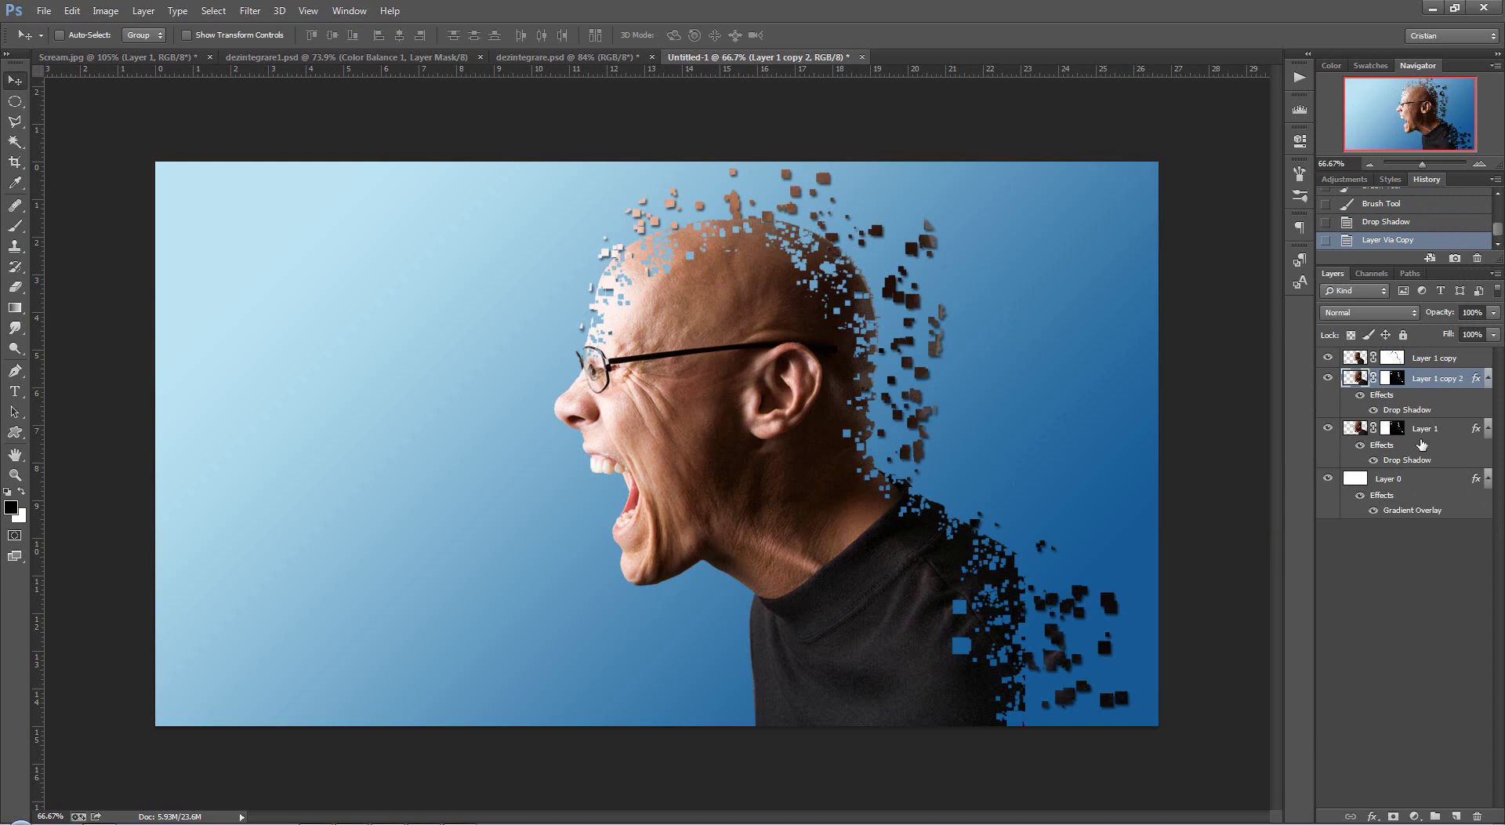
click(1423, 433)
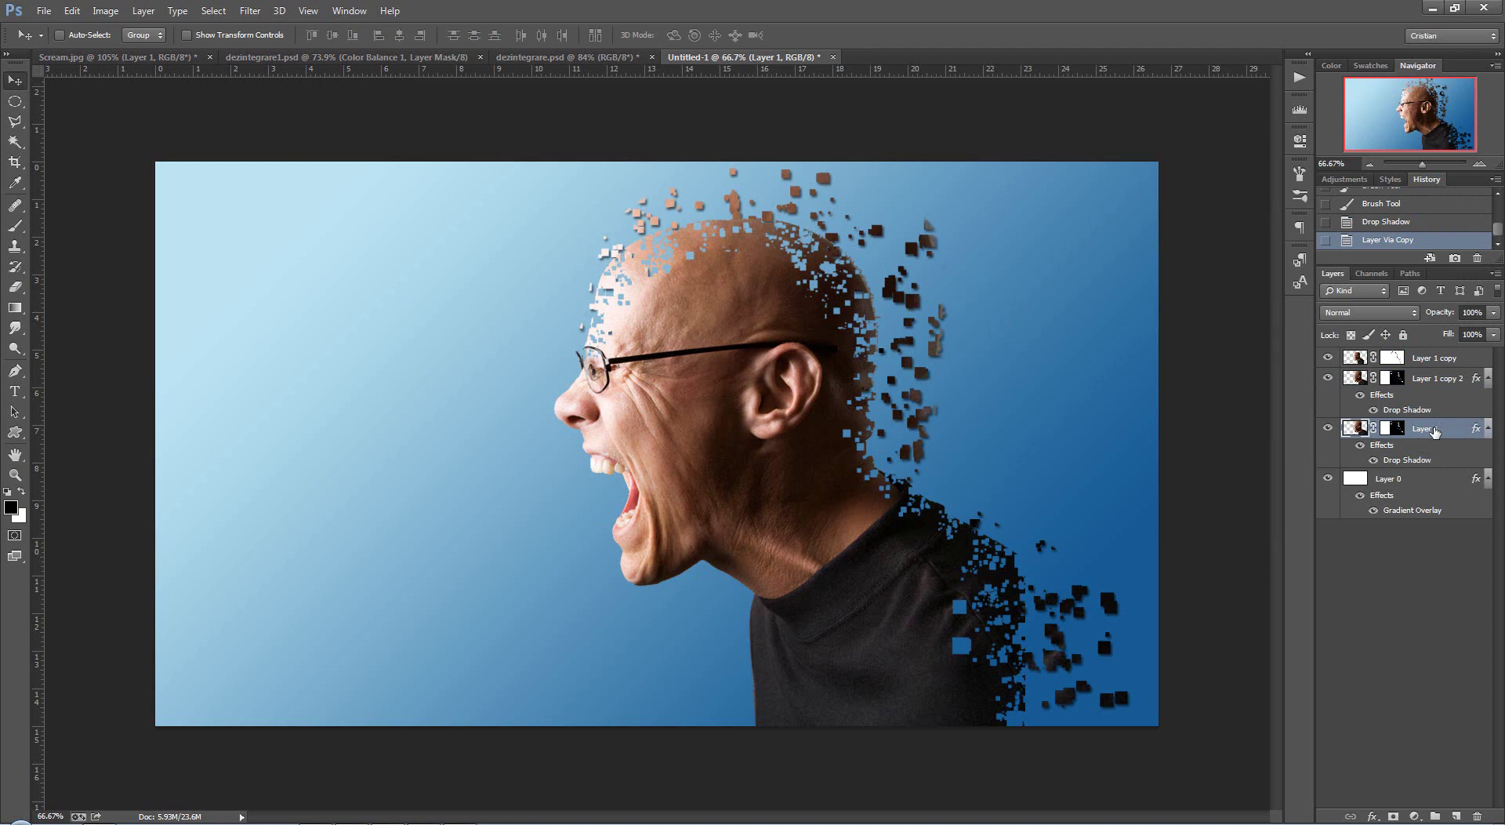
click(250, 14)
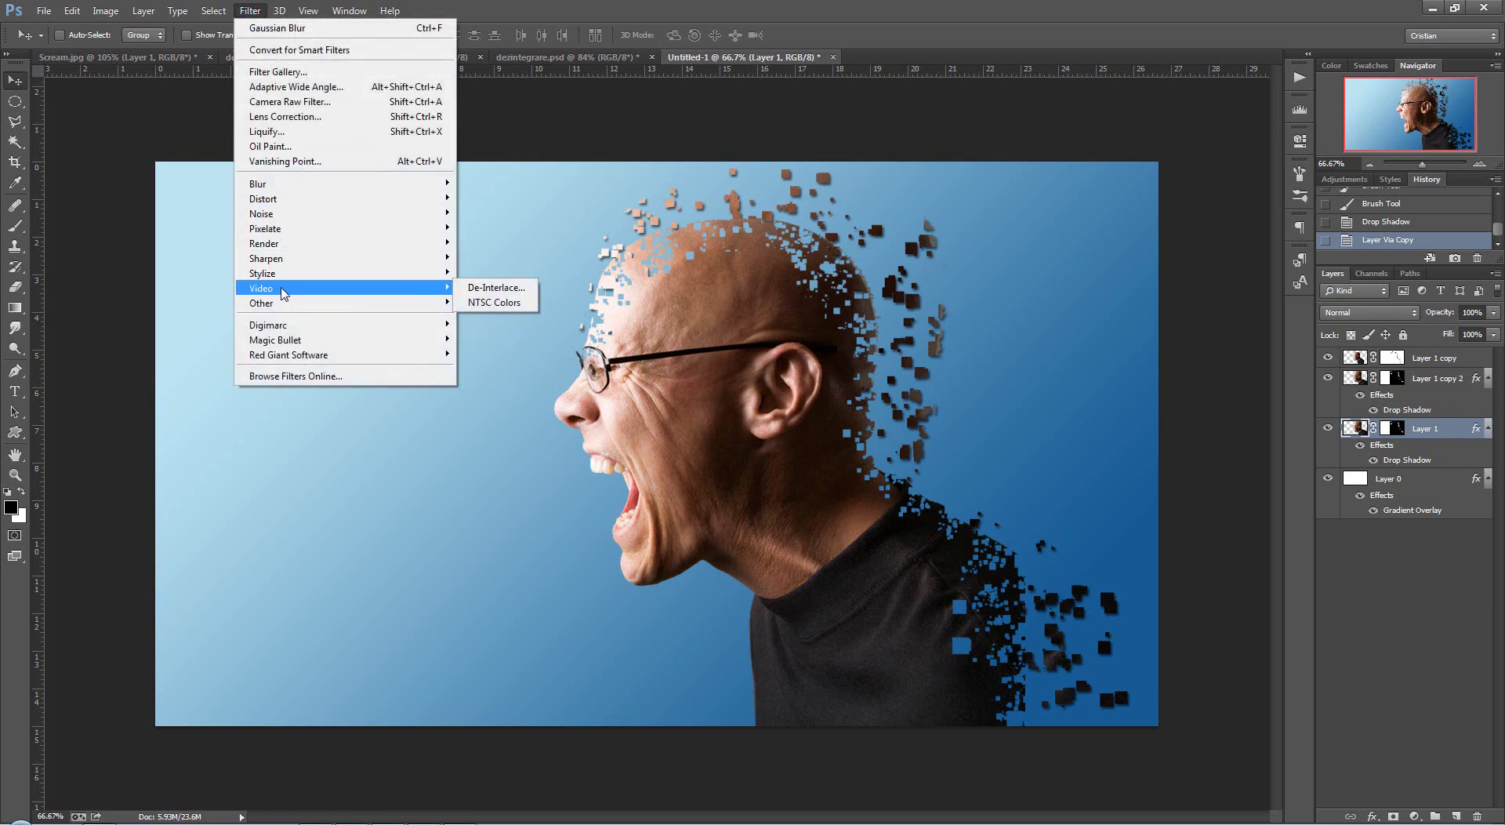
mouse_move(262, 273)
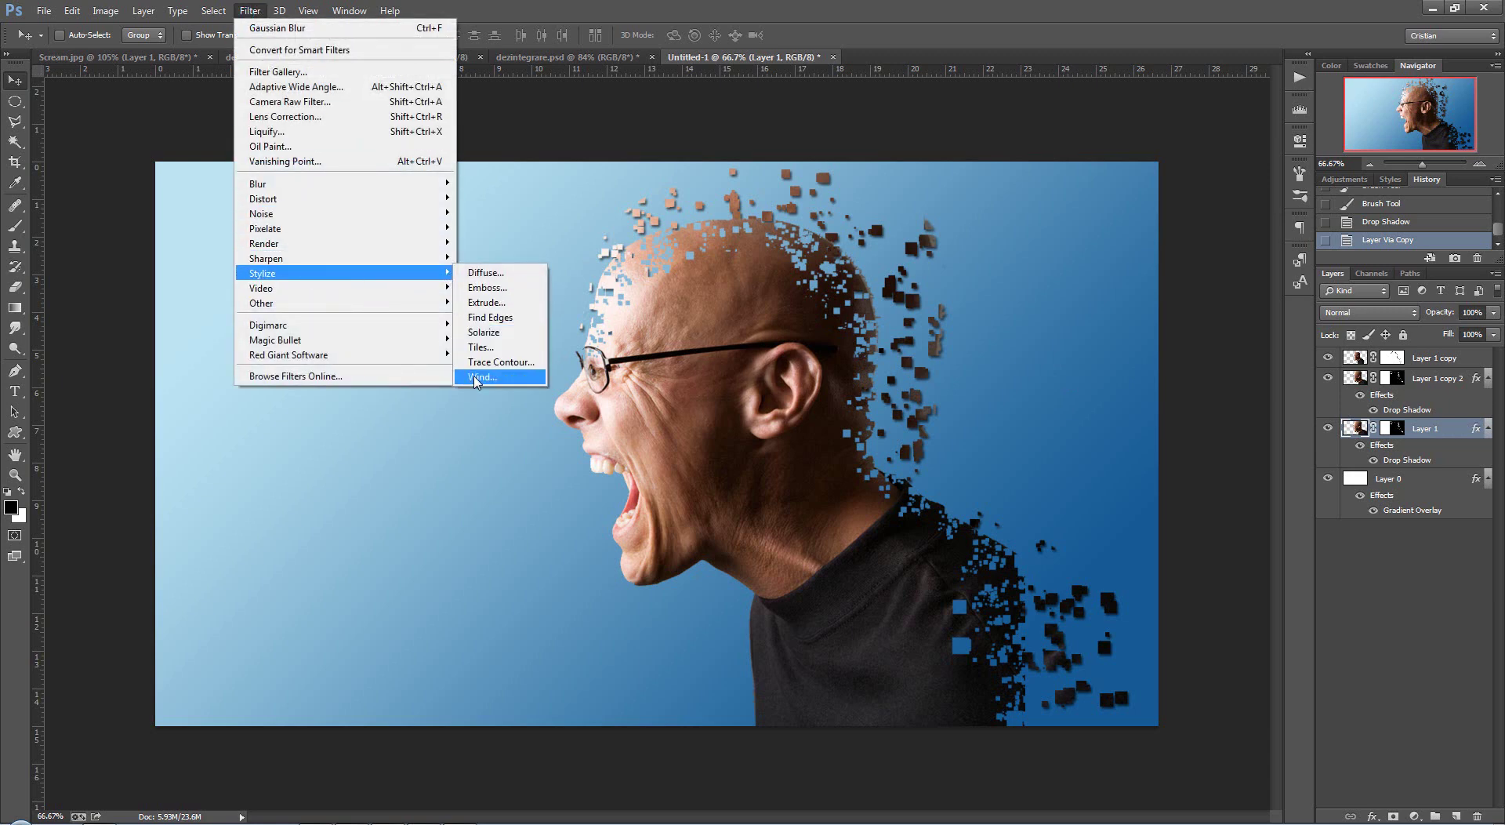
click(476, 378)
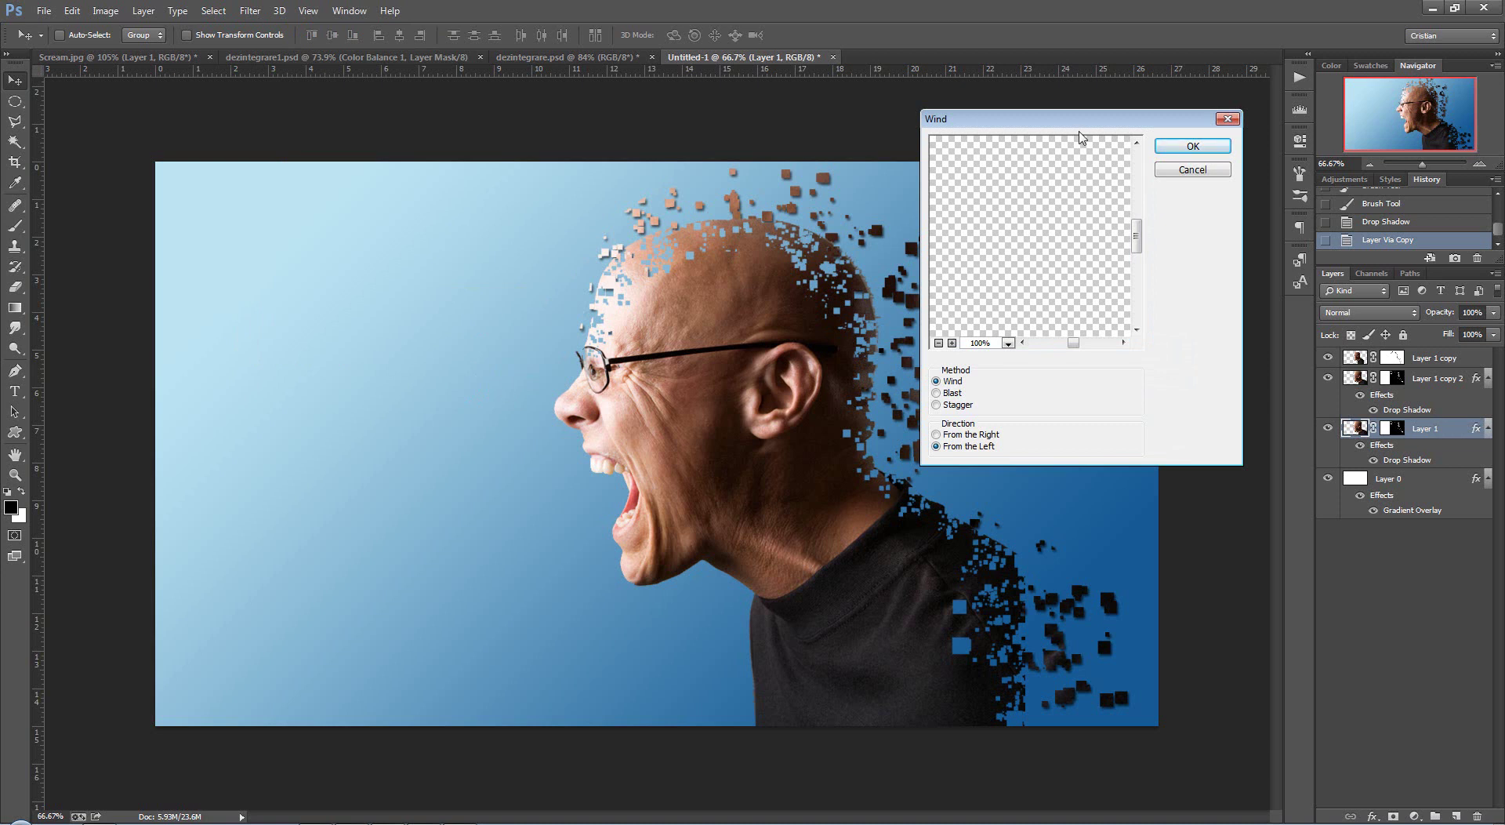
drag(1080, 135, 1148, 135)
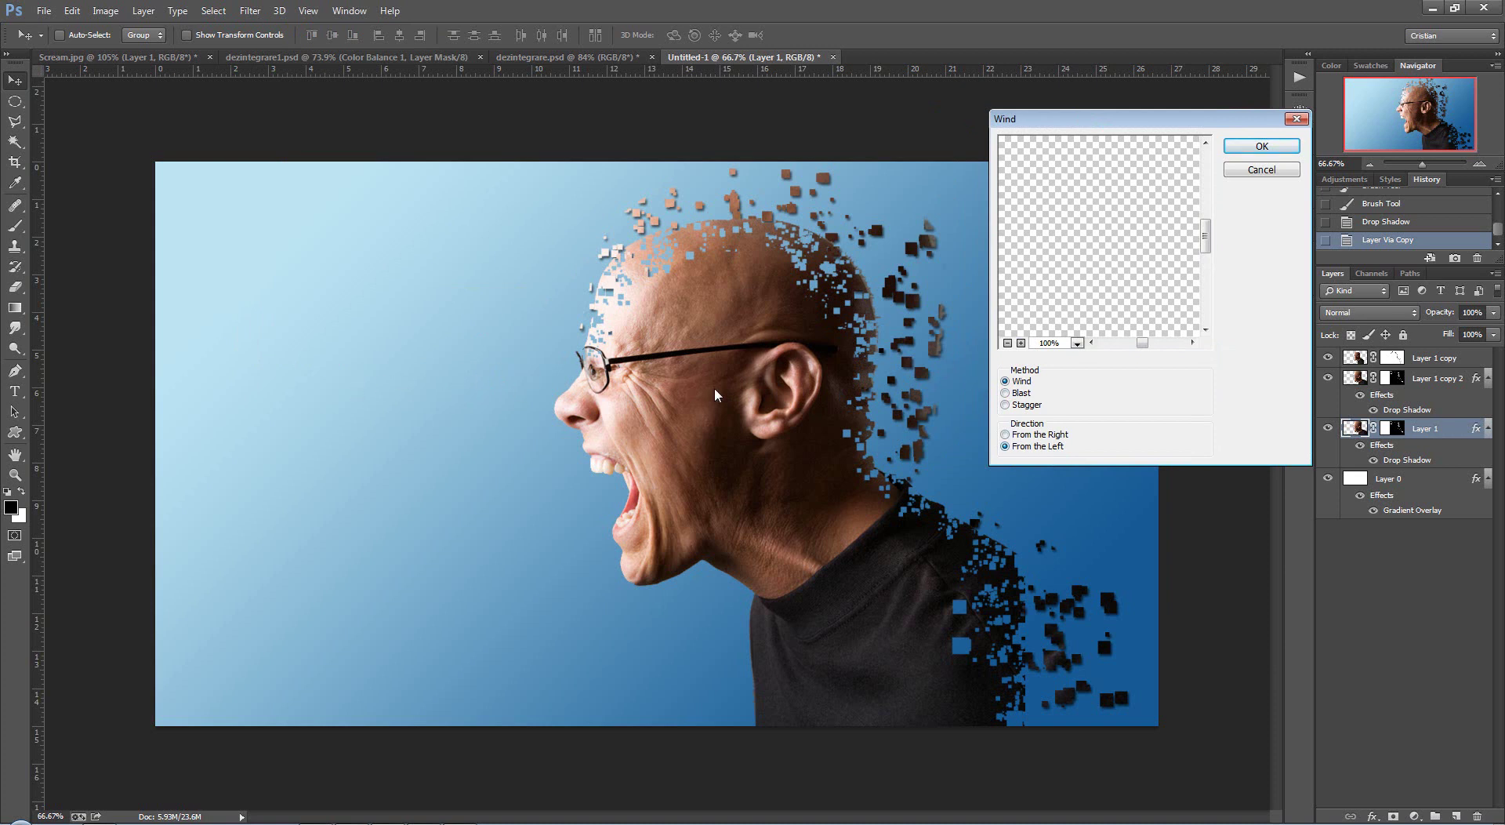
click(1237, 148)
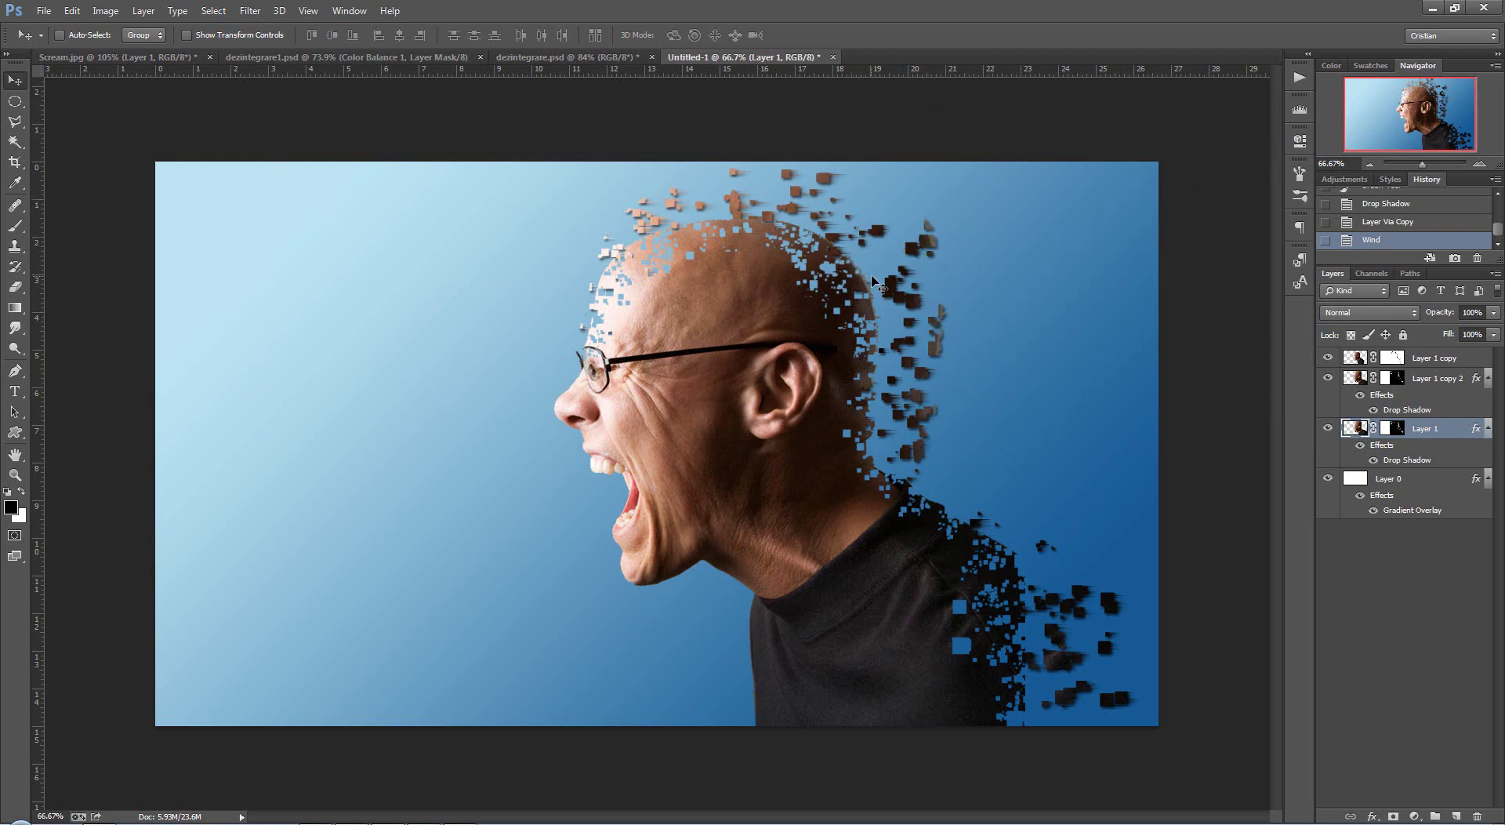
- Lower Layer 1's opacity to 67% and deselect all layers
scroll(878, 290, up, 1)
scroll(909, 337, up, 1)
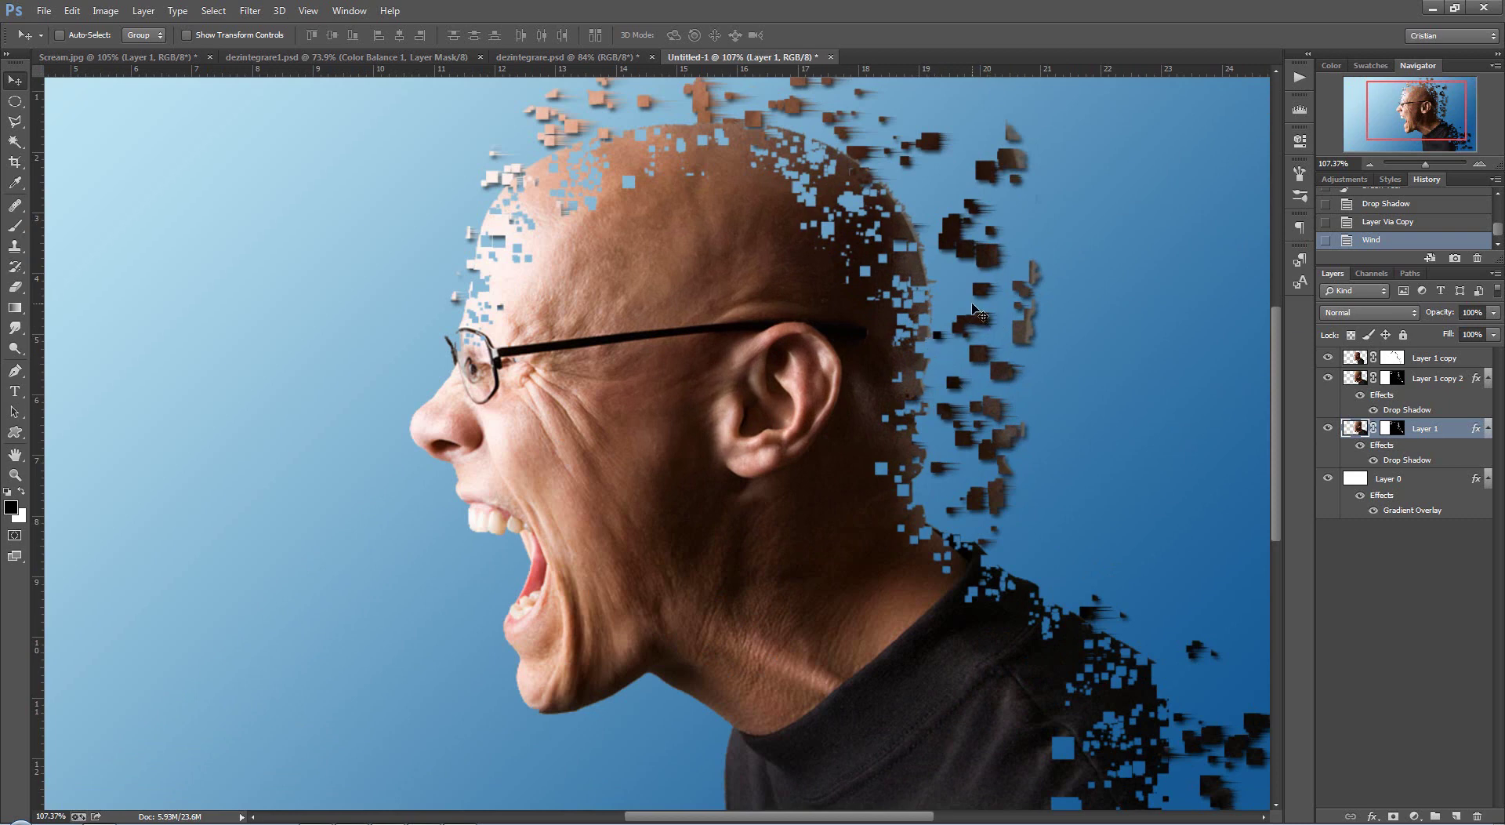
scroll(941, 330, down, 2)
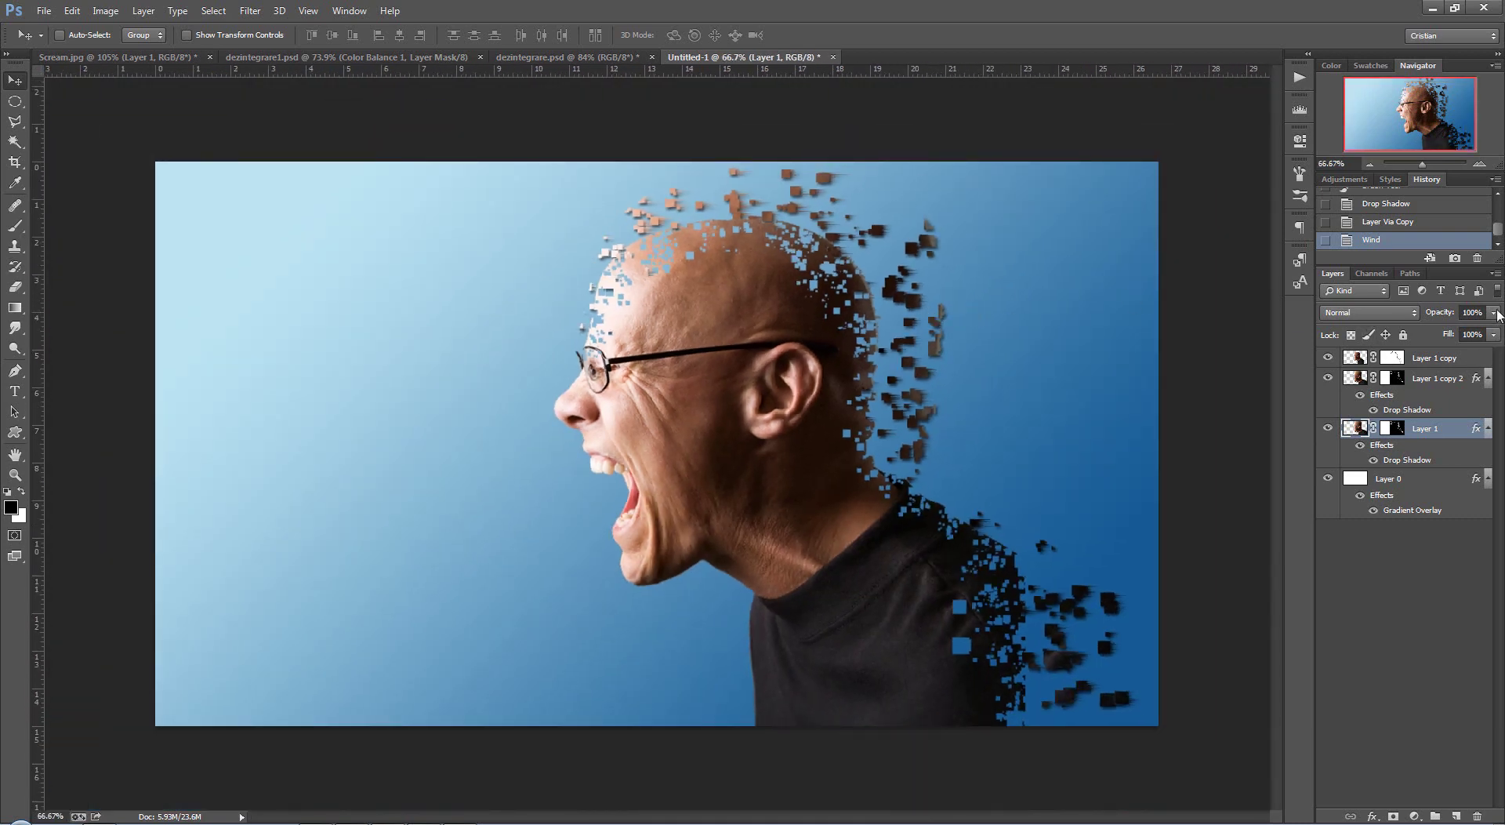
click(1494, 312)
drag(1494, 335, 1489, 335)
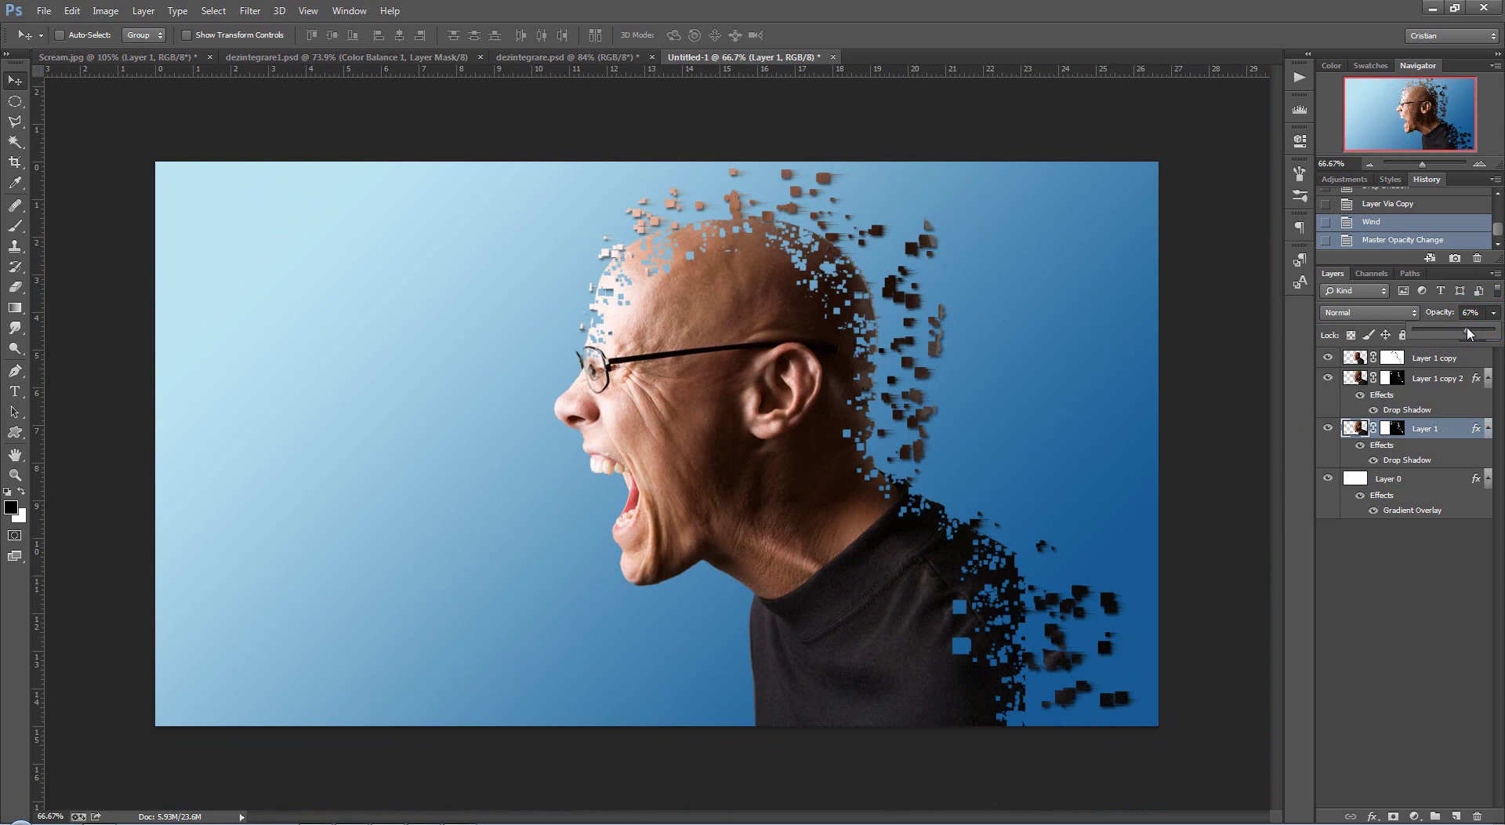
drag(1469, 333, 1467, 331)
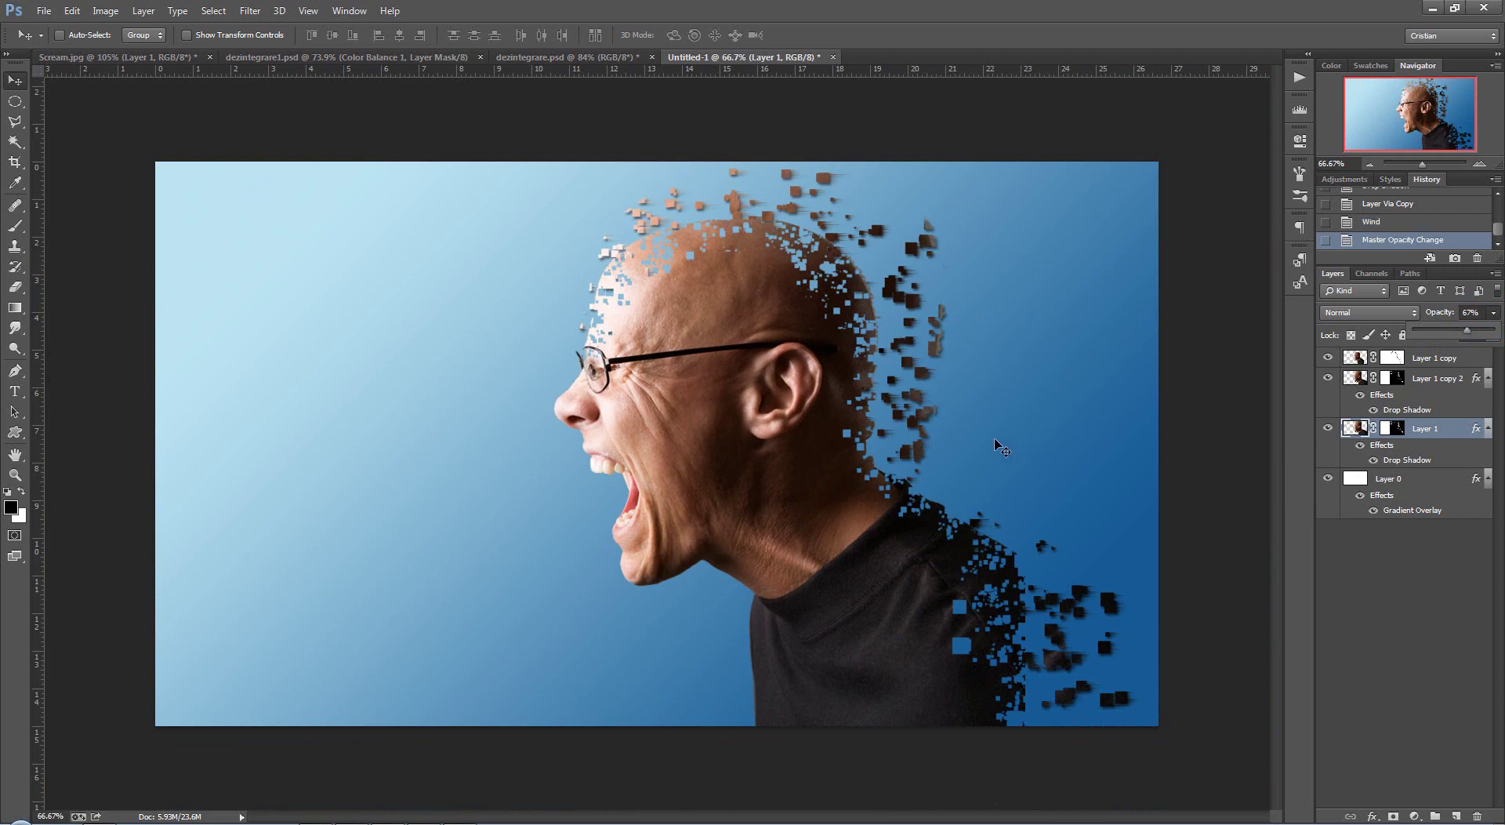
click(1435, 559)
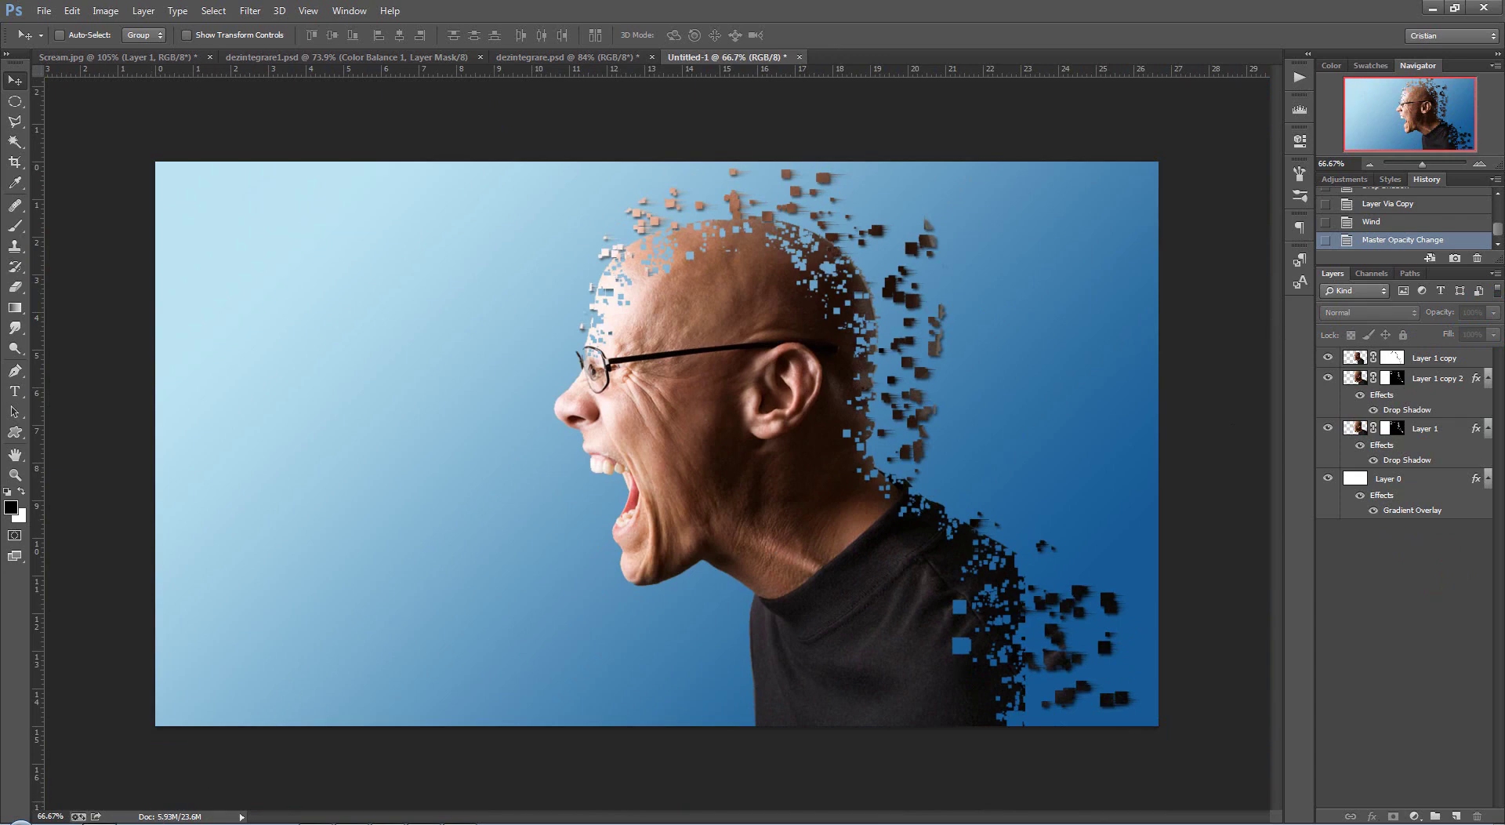
key(alt+Tab)
- Place the lens-flare wallpaper image into the document as a new layer
click(506, 586)
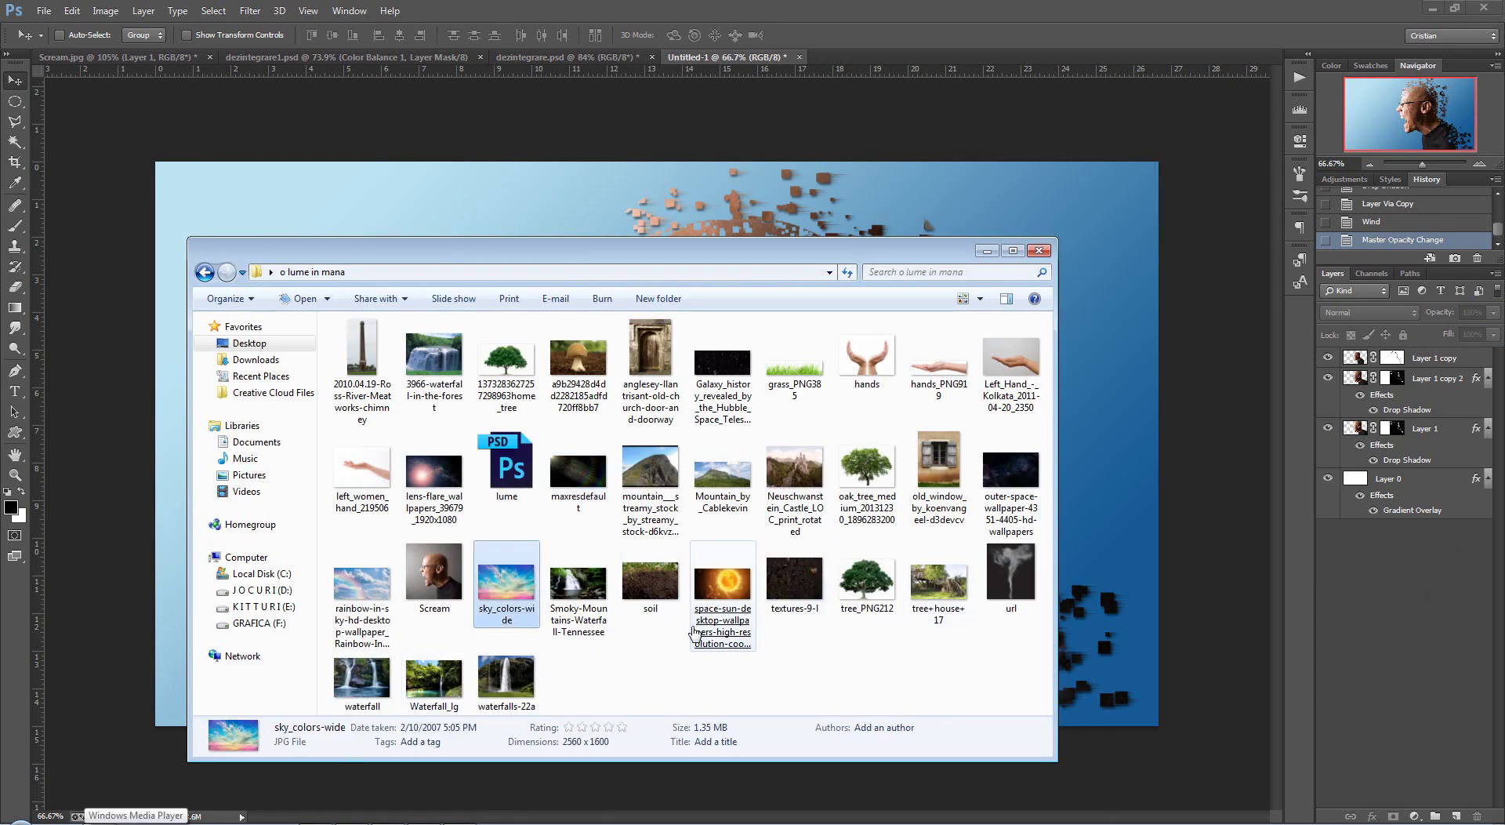
click(421, 488)
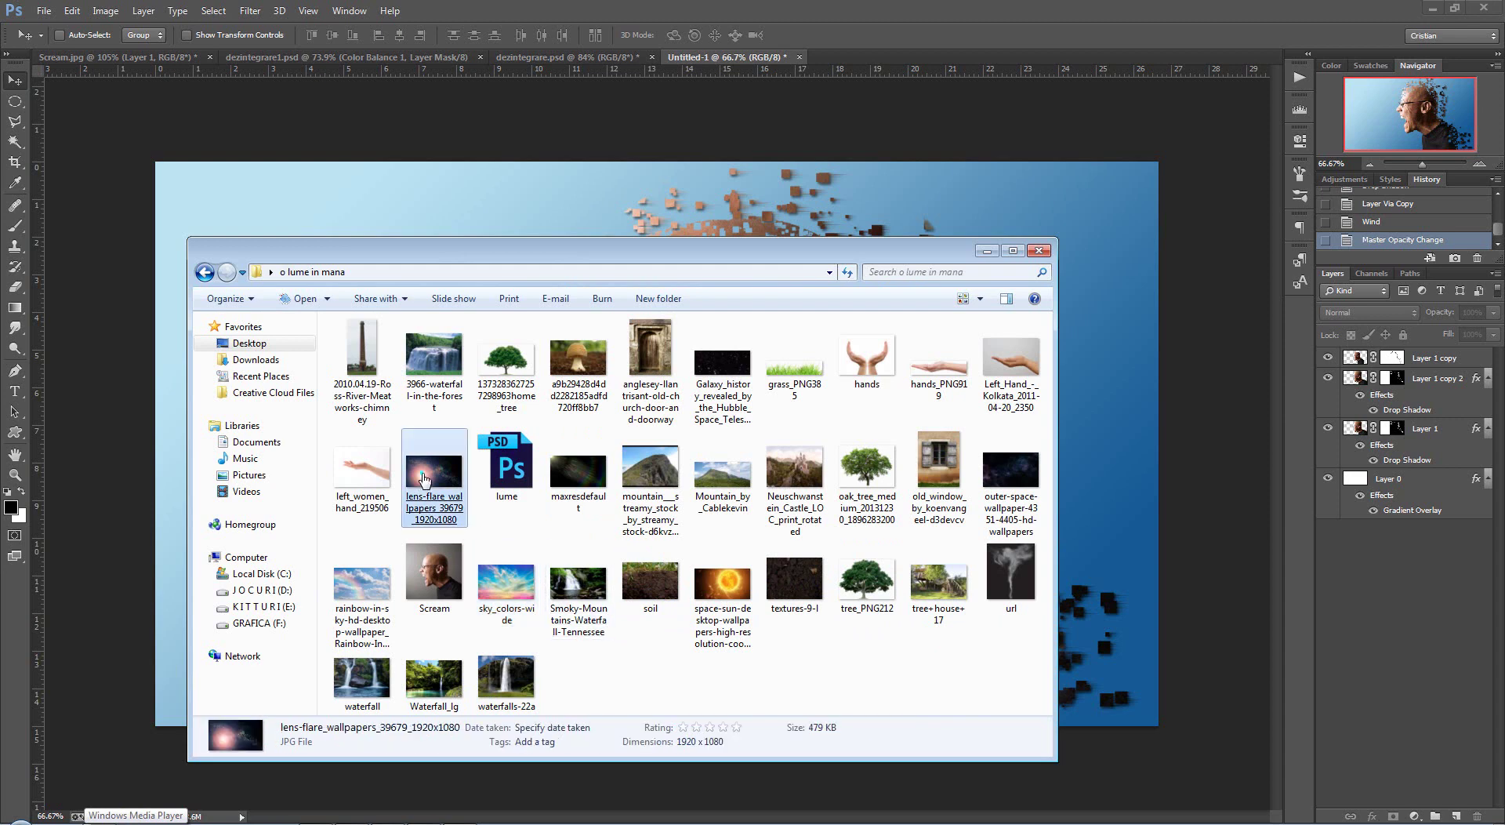
key(Return)
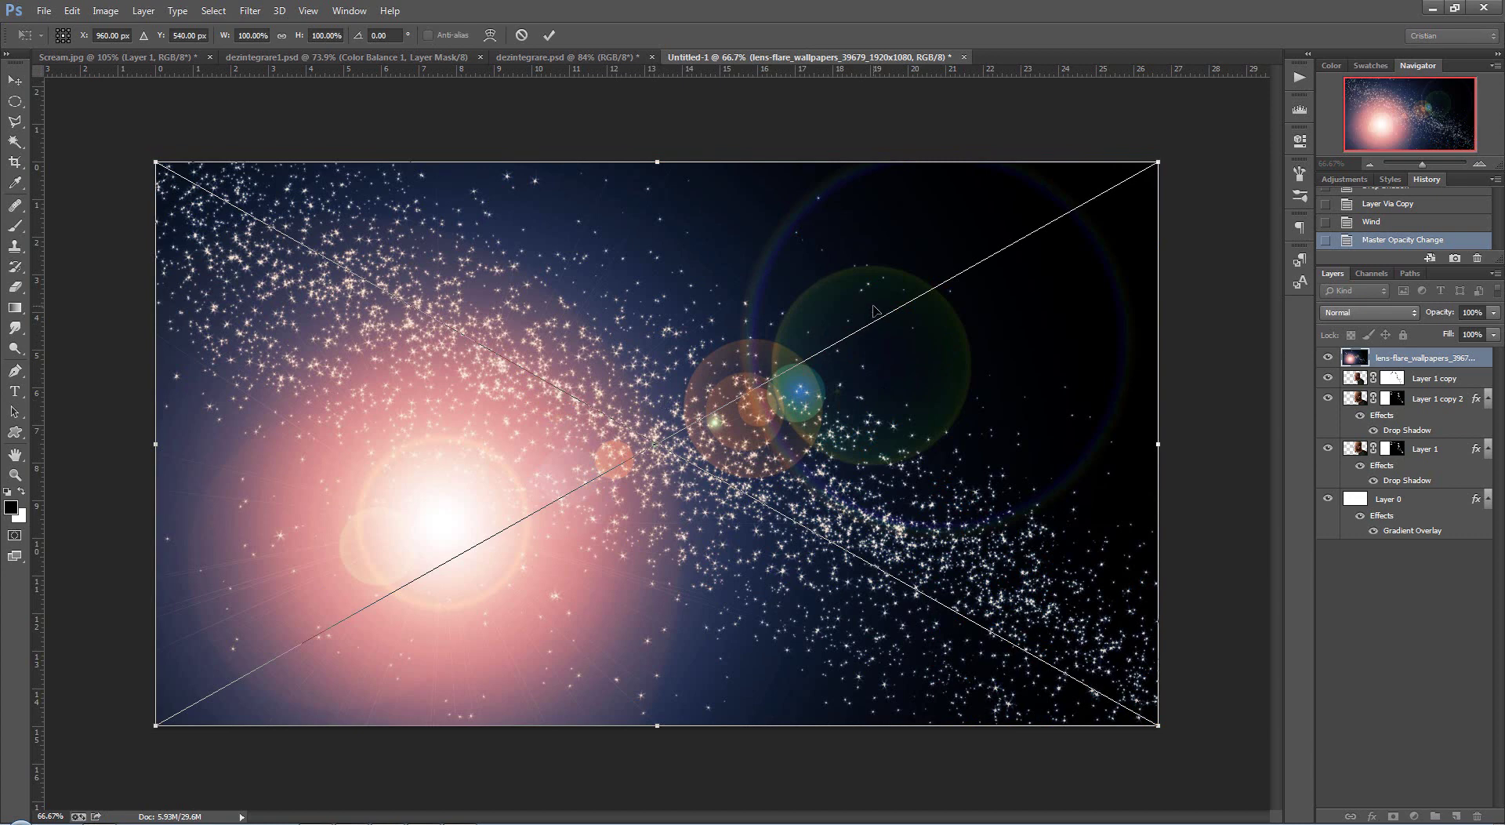
- Rotate the lens-flare image about 58.66° and stretch it to cover the whole canvas
mouse_move(1176, 156)
mouse_down()
mouse_move(1082, 543)
mouse_move(978, 632)
mouse_up()
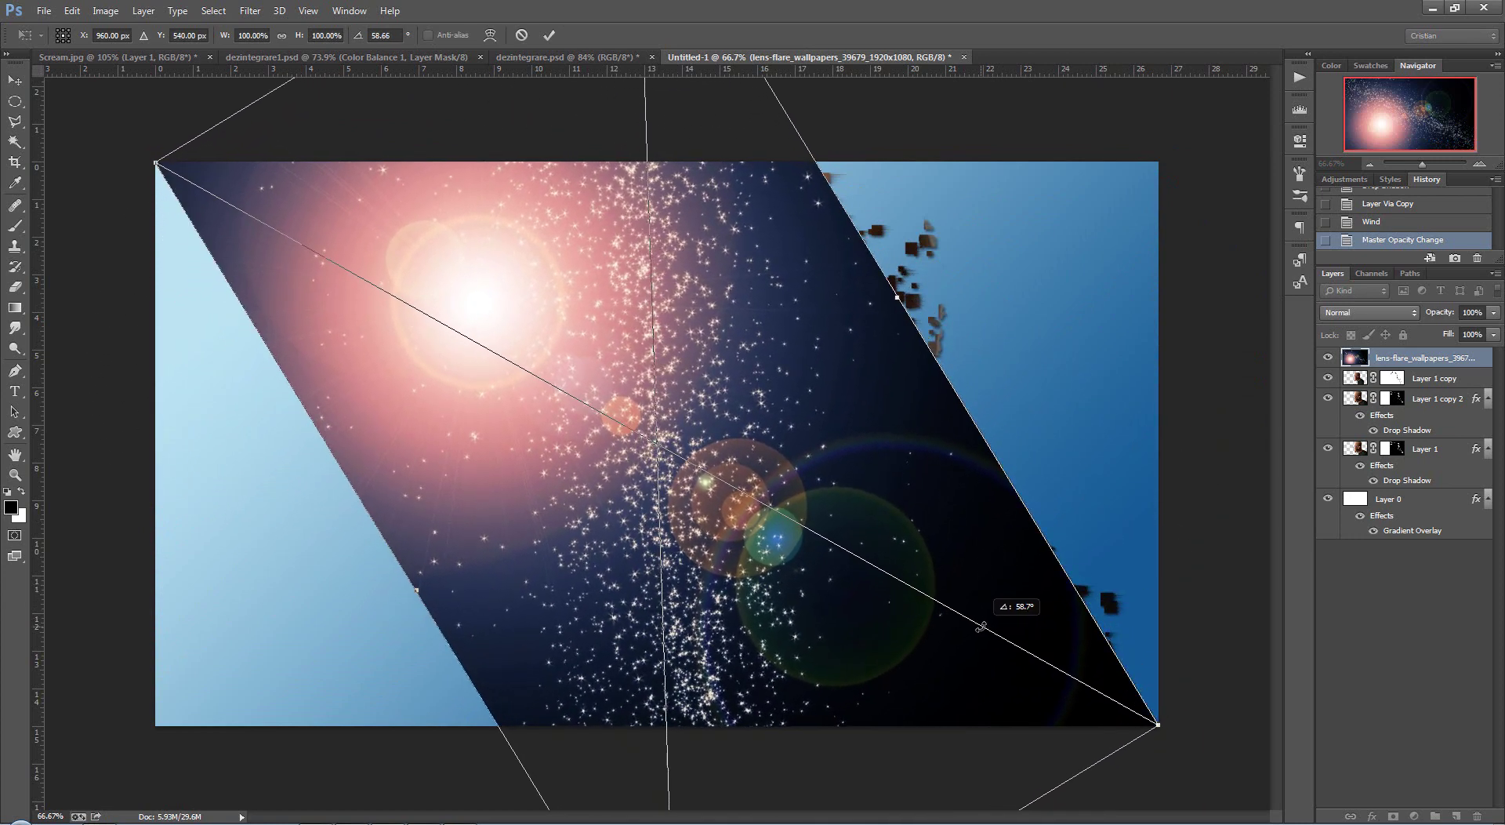
key(ctrl+minus)
key(ctrl+minus)
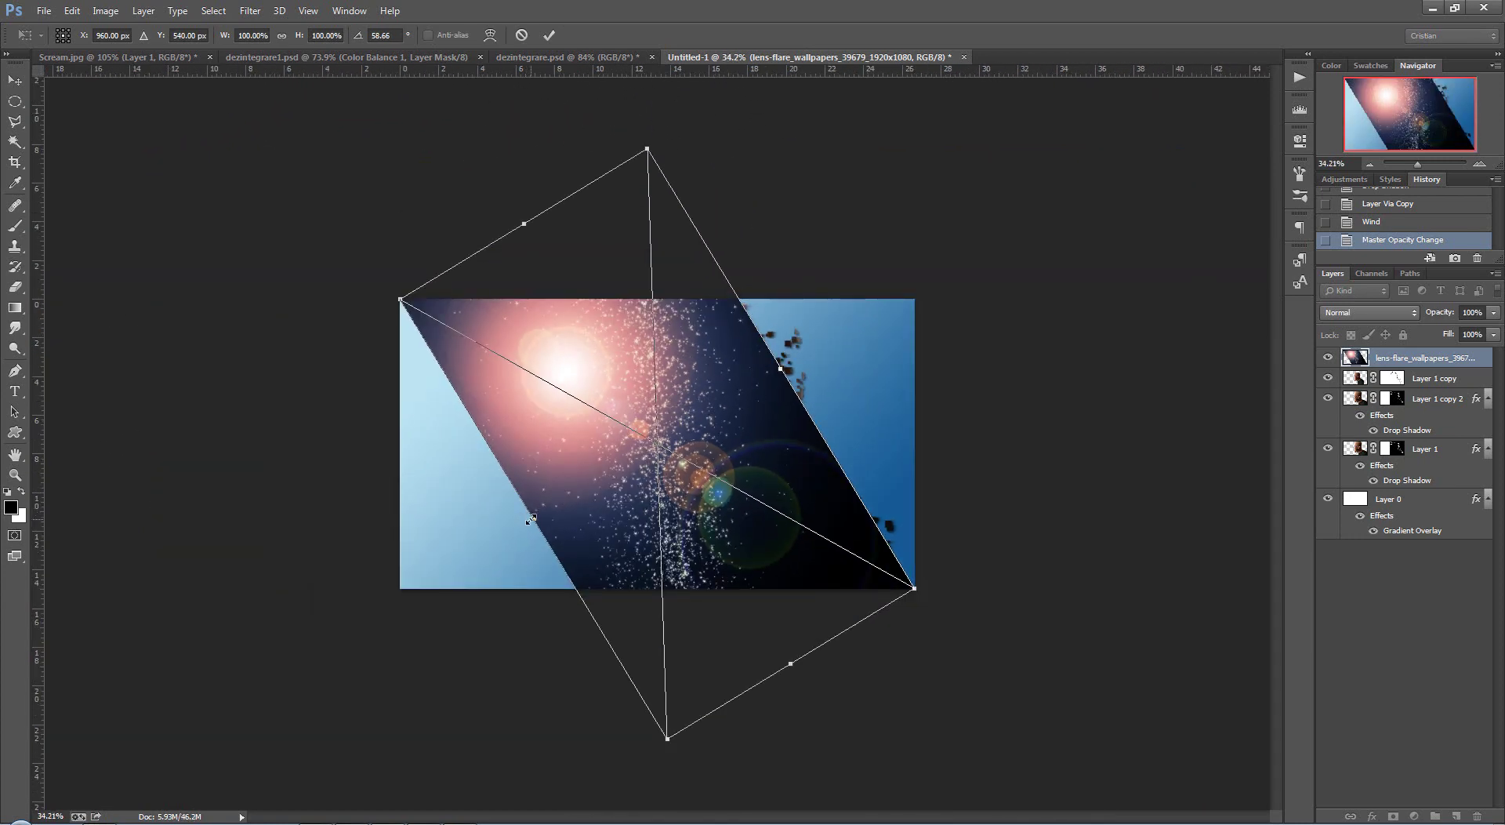
drag(531, 519, 397, 602)
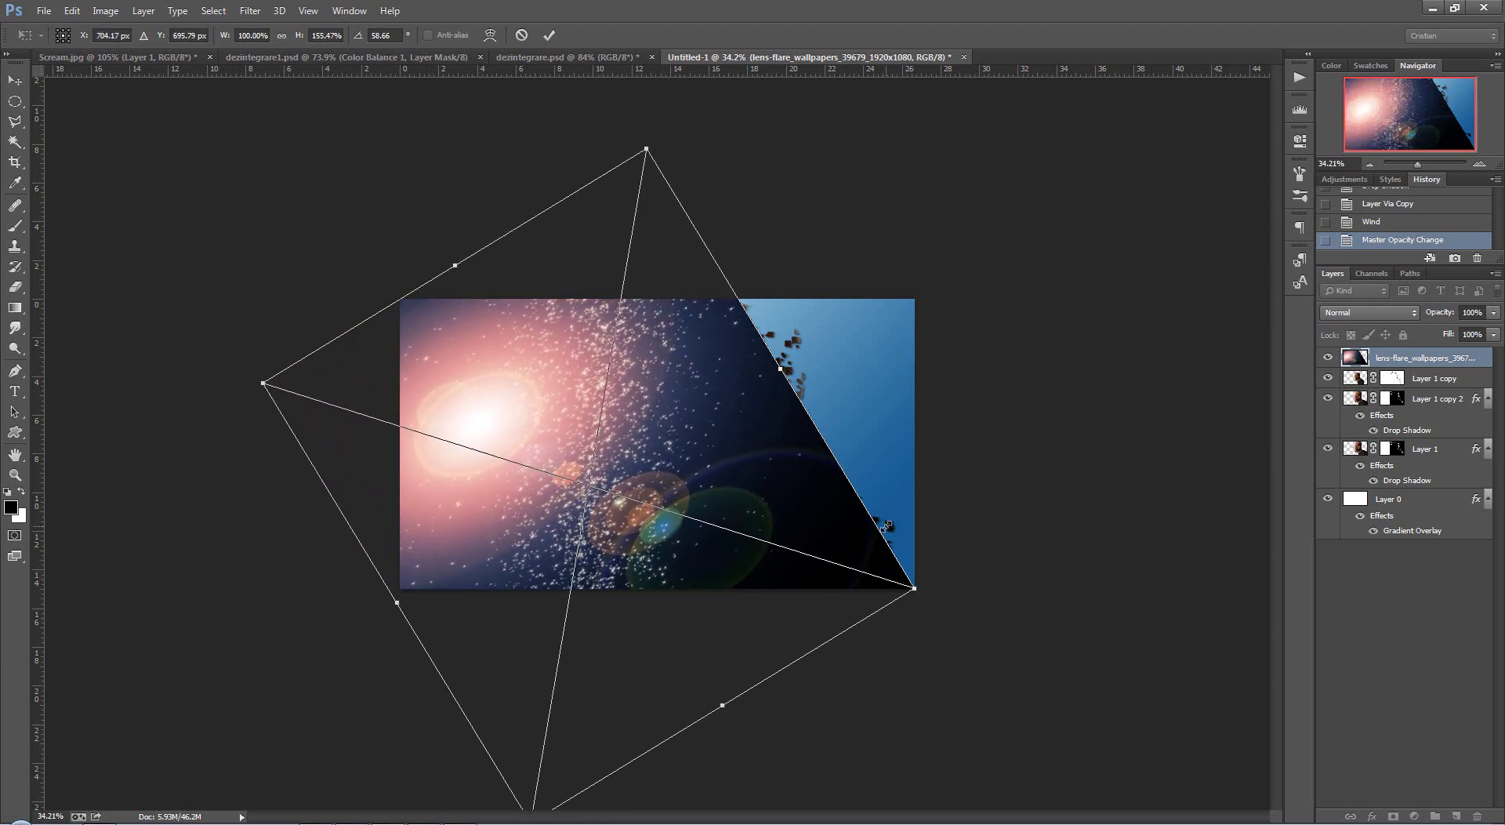
drag(918, 582, 1090, 573)
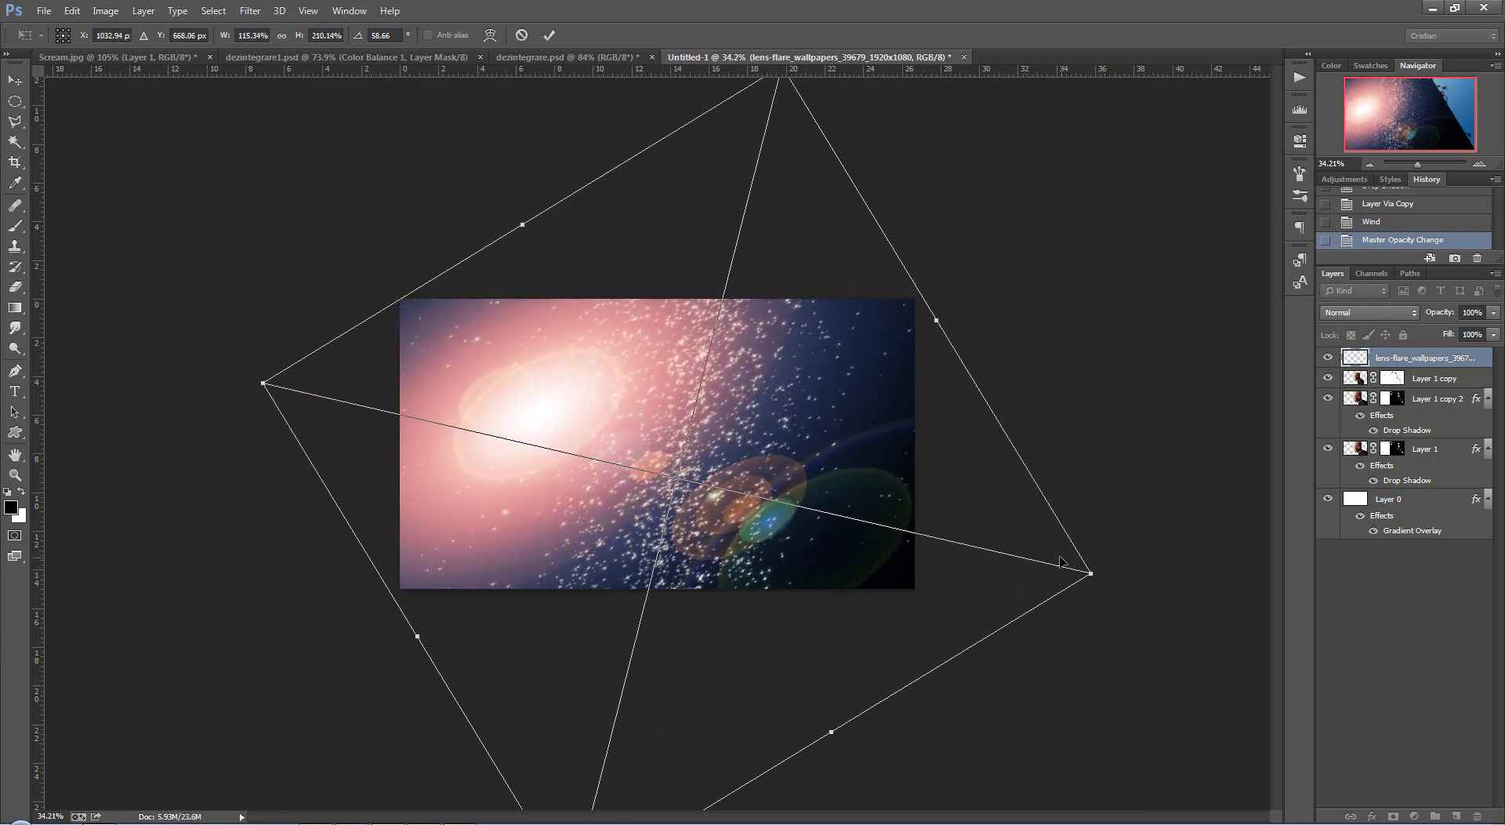
drag(521, 227, 488, 166)
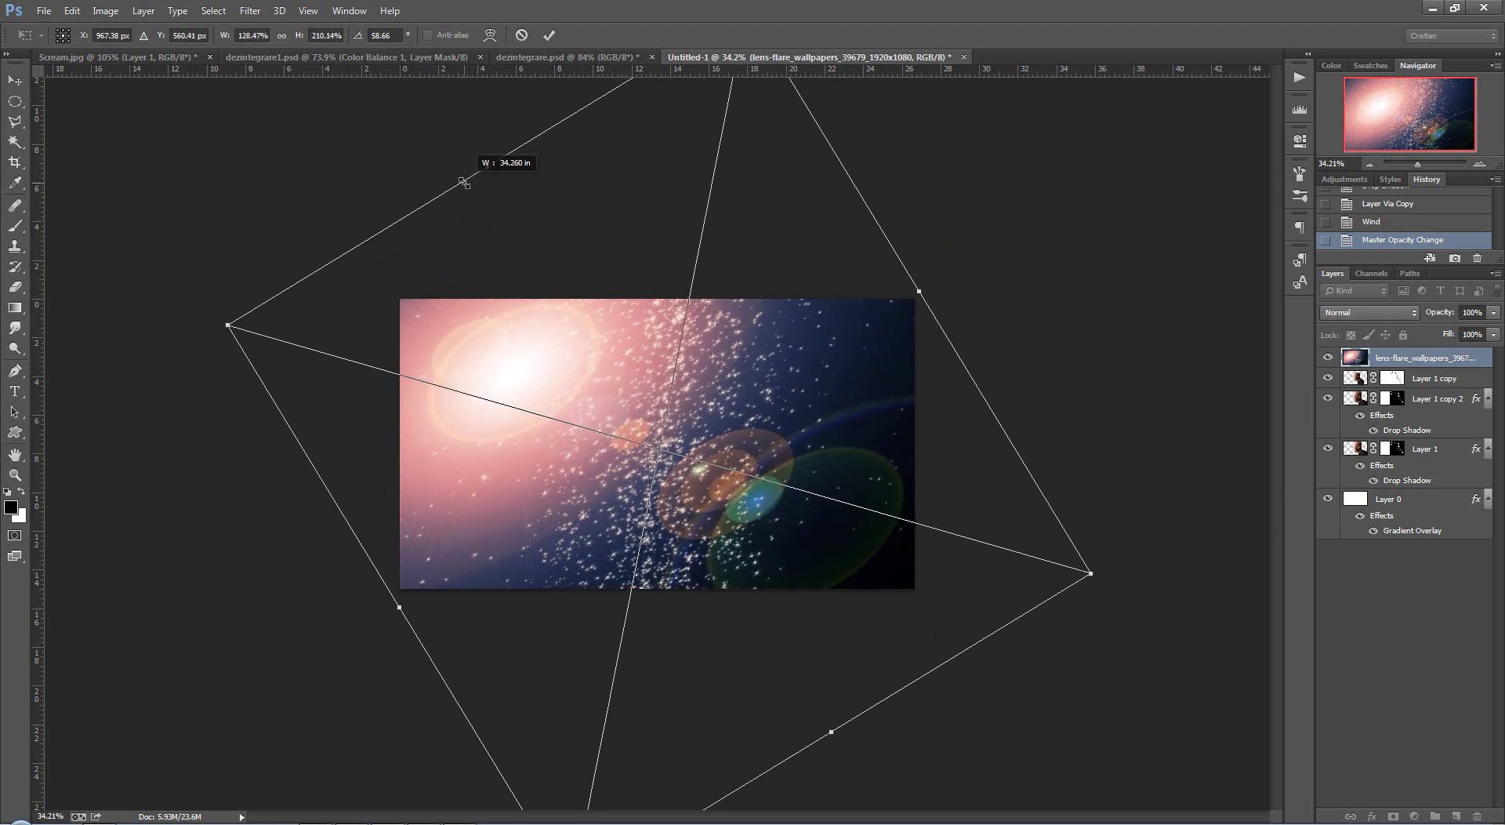
drag(402, 607, 377, 620)
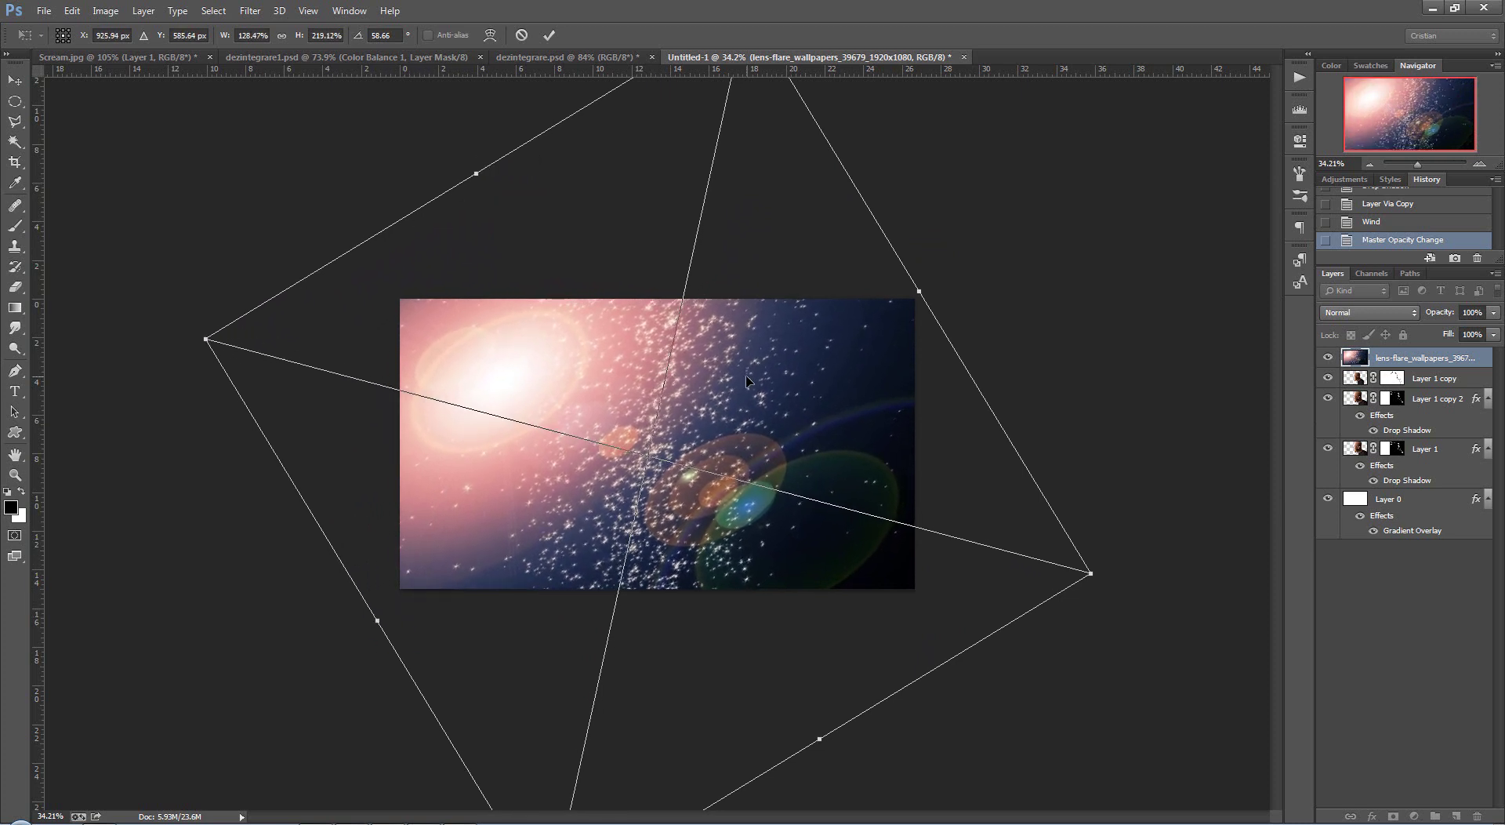
- Commit the transform, rasterize the lens-flare layer, and move it below Layer 1 copy
key(Return)
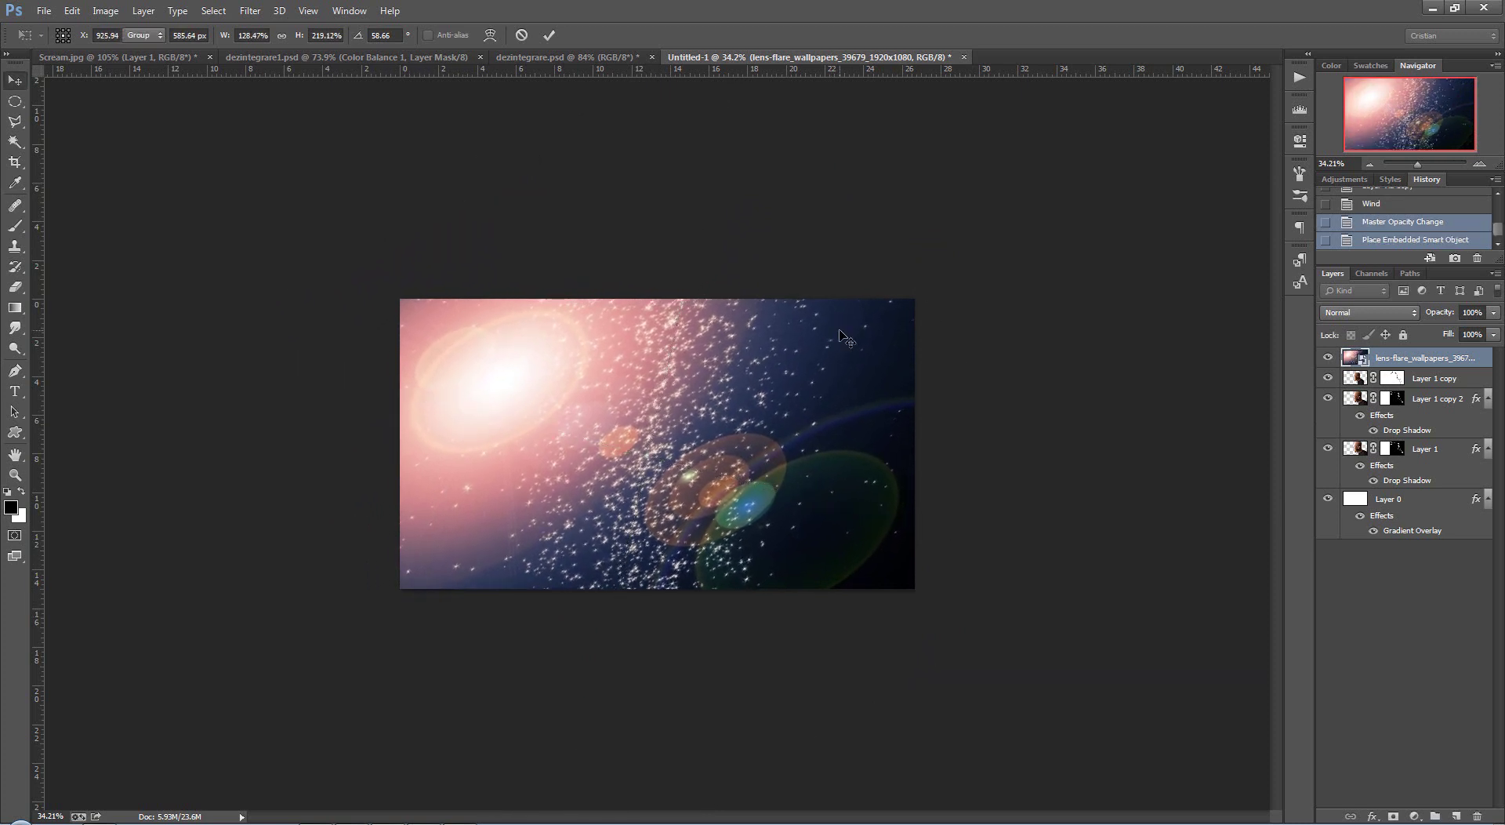
right_click(1413, 353)
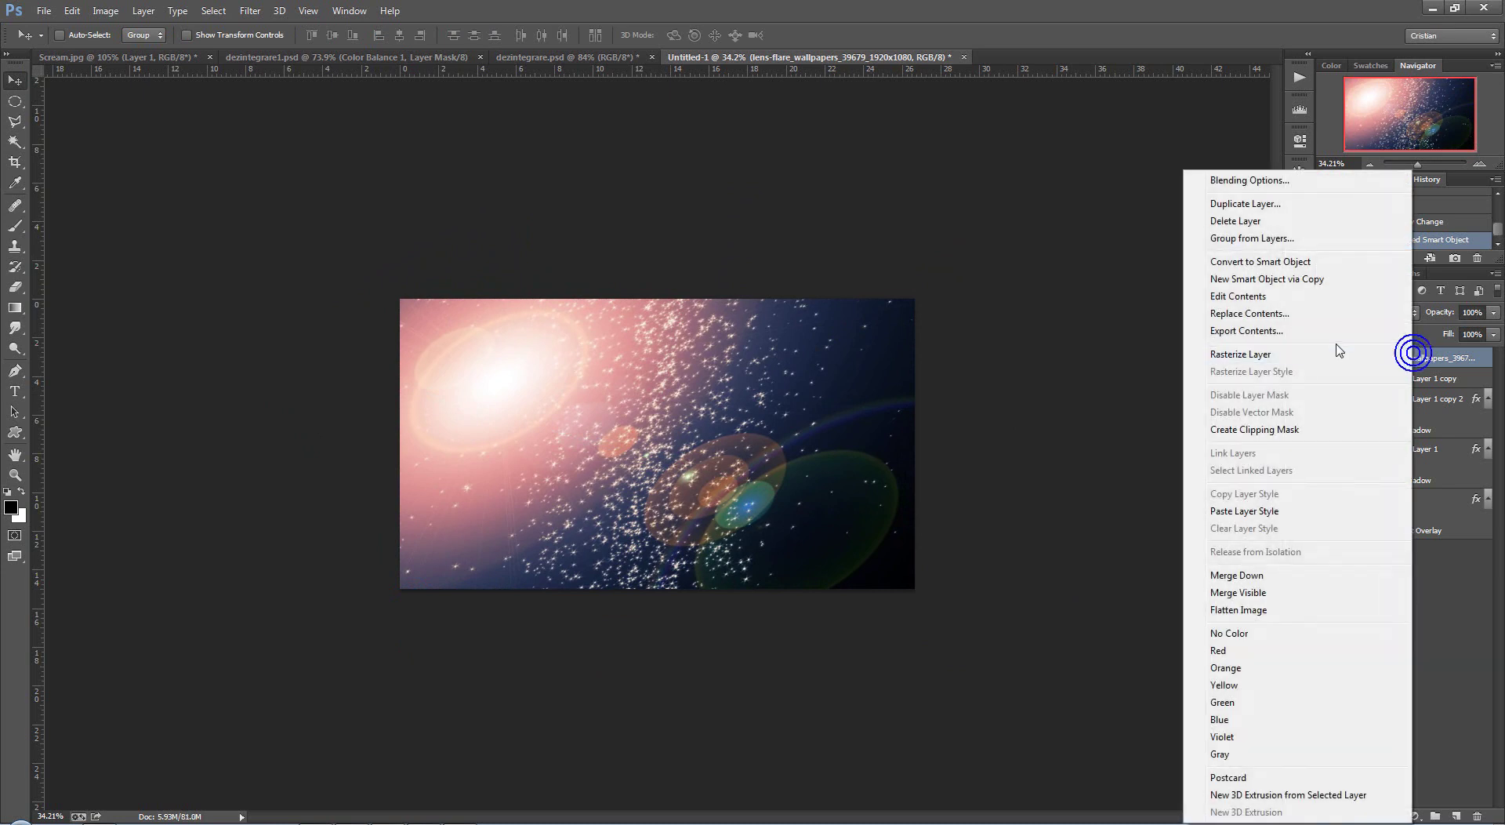
click(1273, 354)
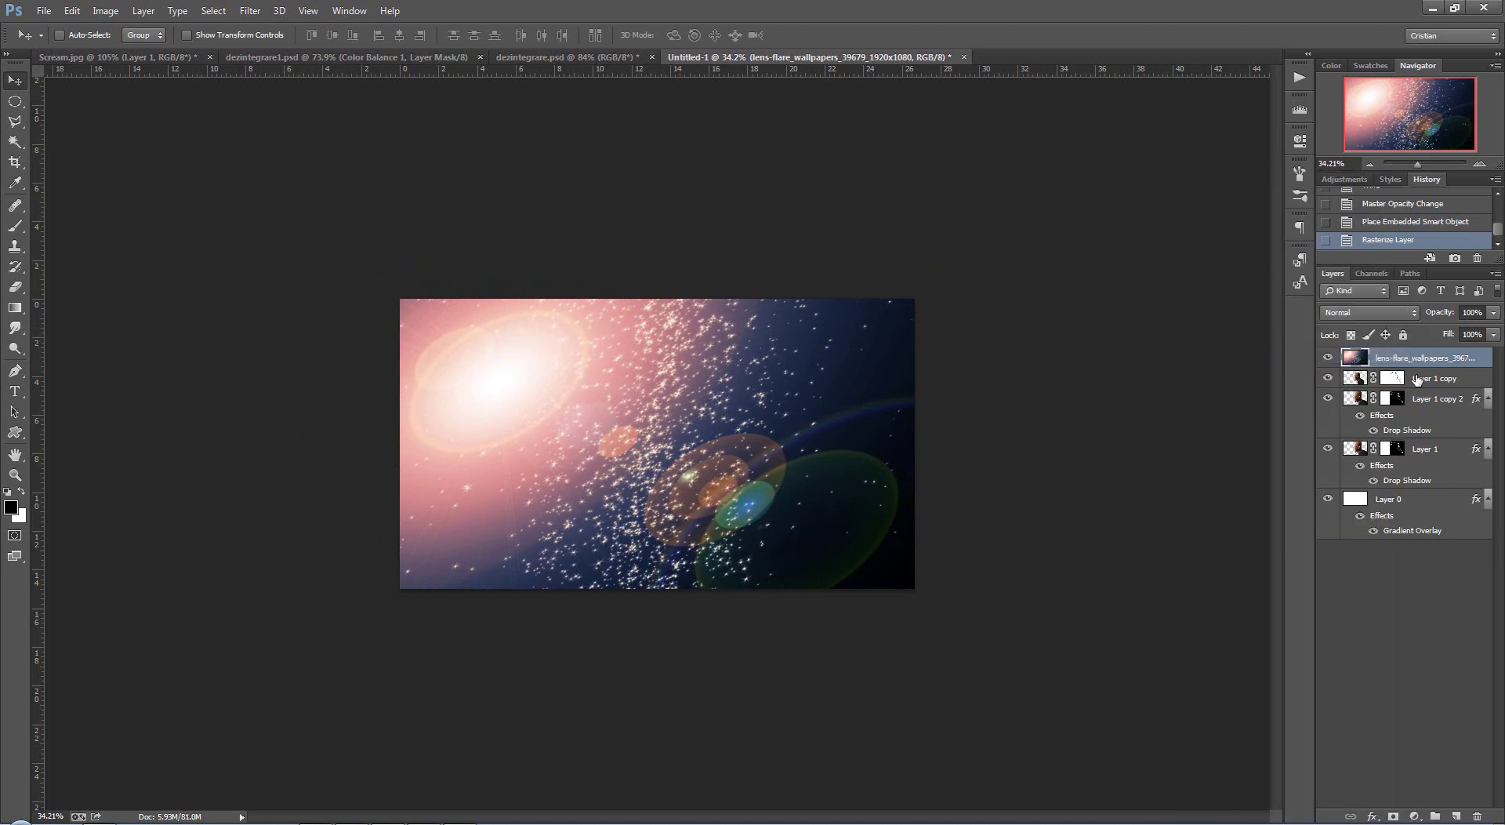
drag(1412, 358, 1407, 390)
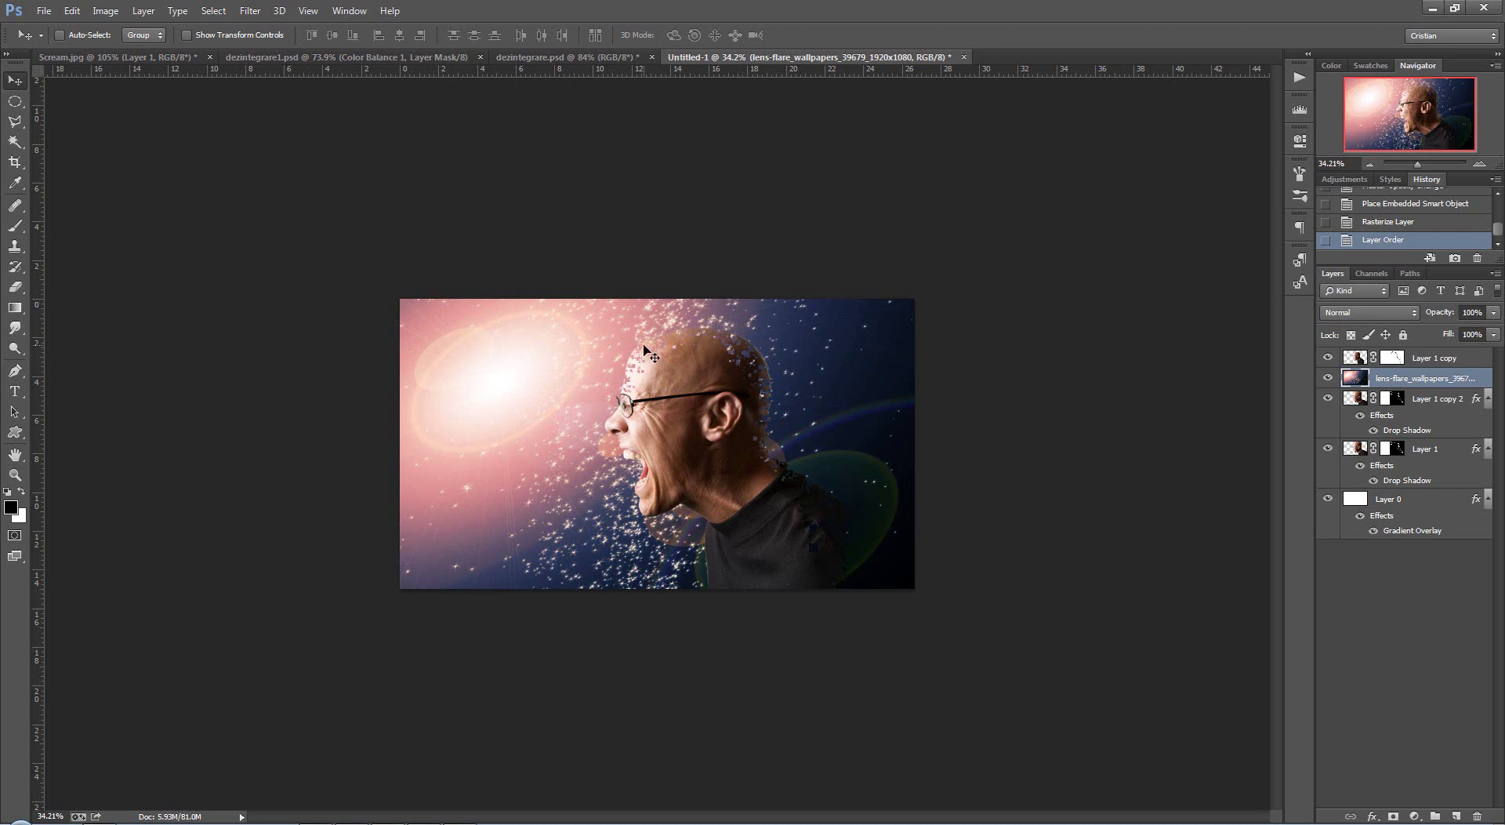
- Set the lens-flare layer's blend mode to Overlay, then change it to Color Dodge
click(1415, 312)
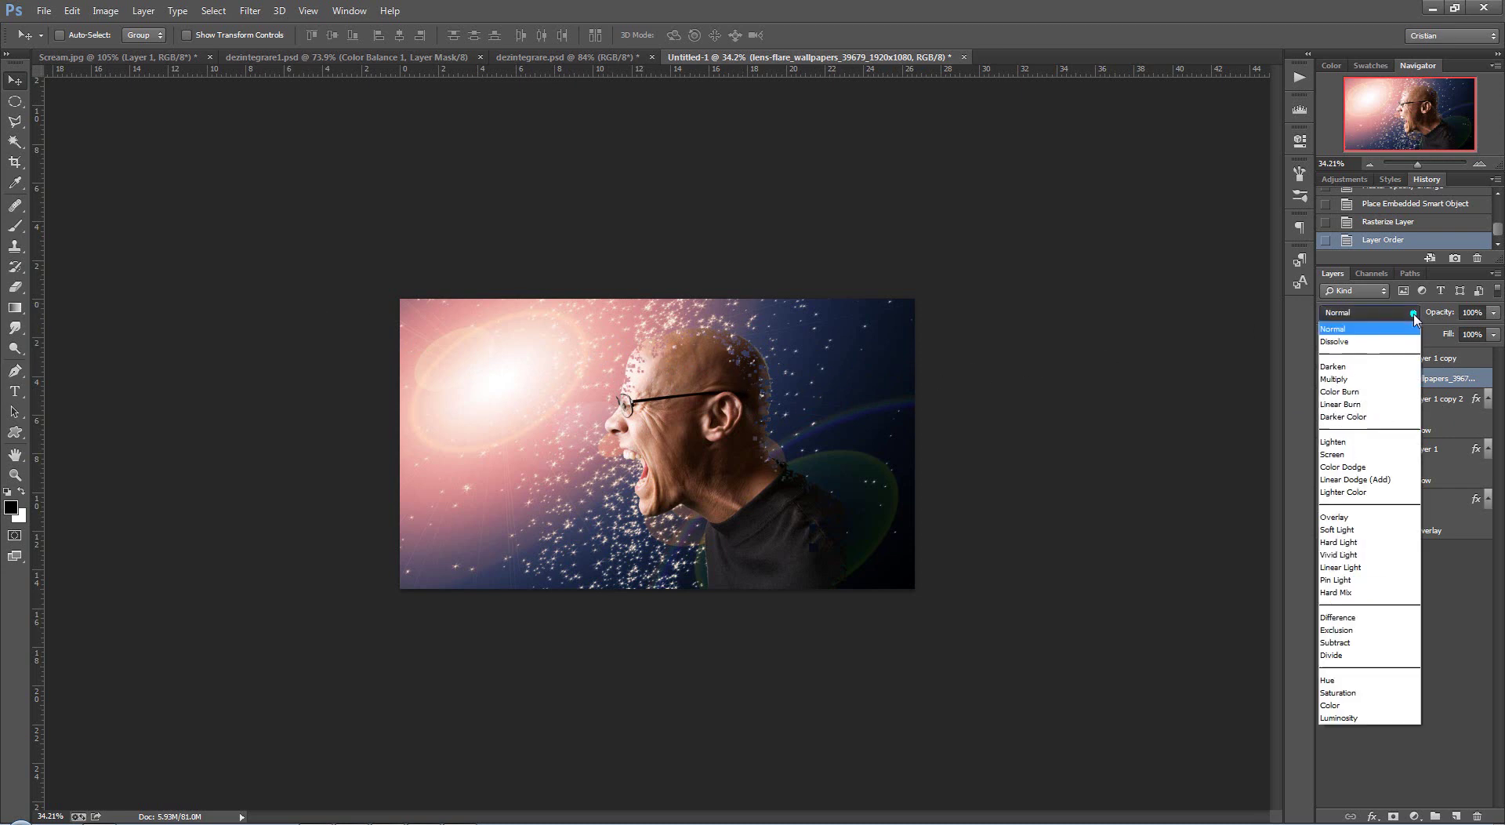
click(1343, 519)
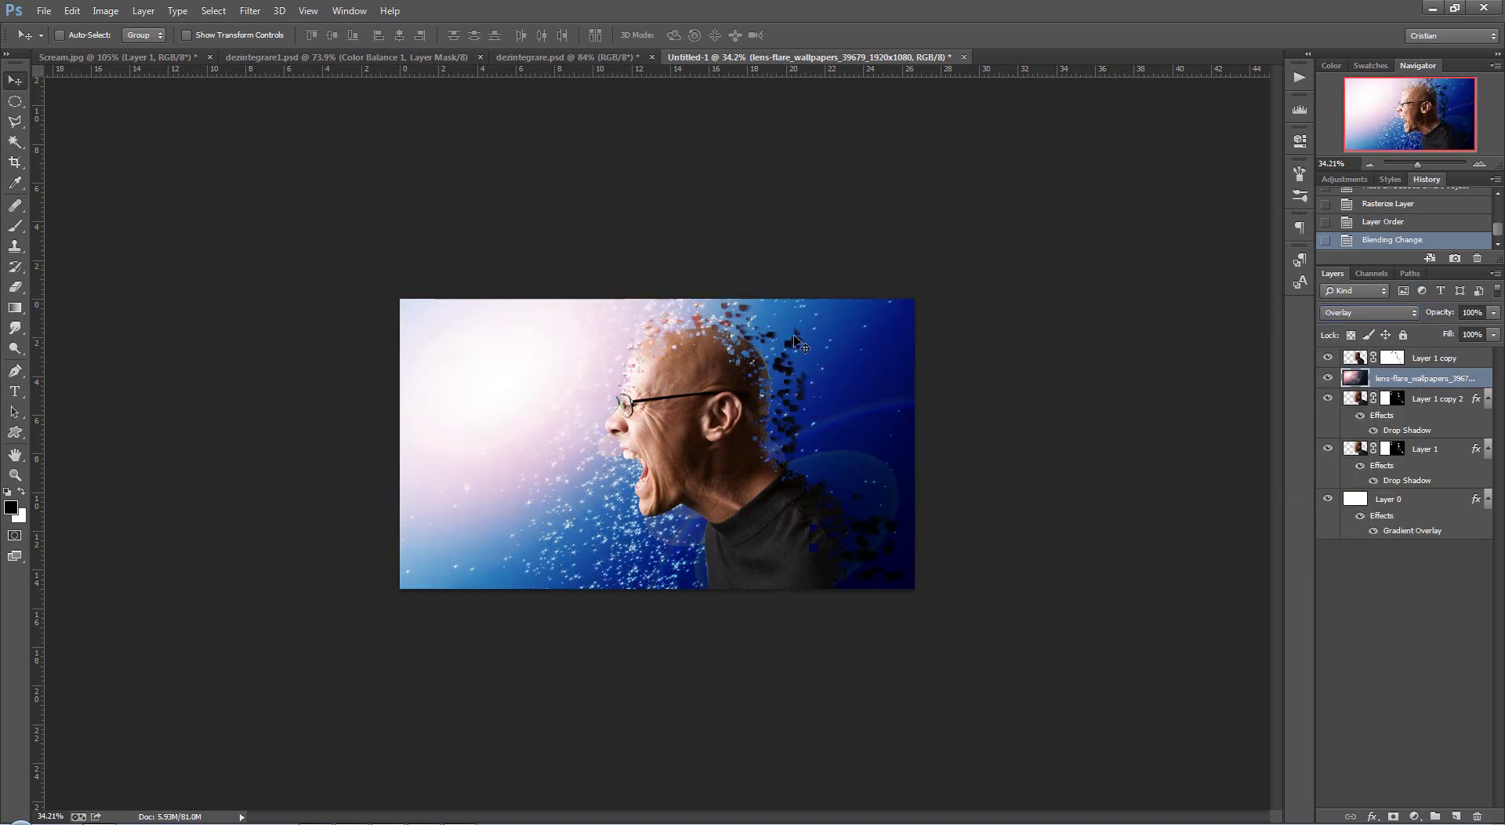
click(1415, 314)
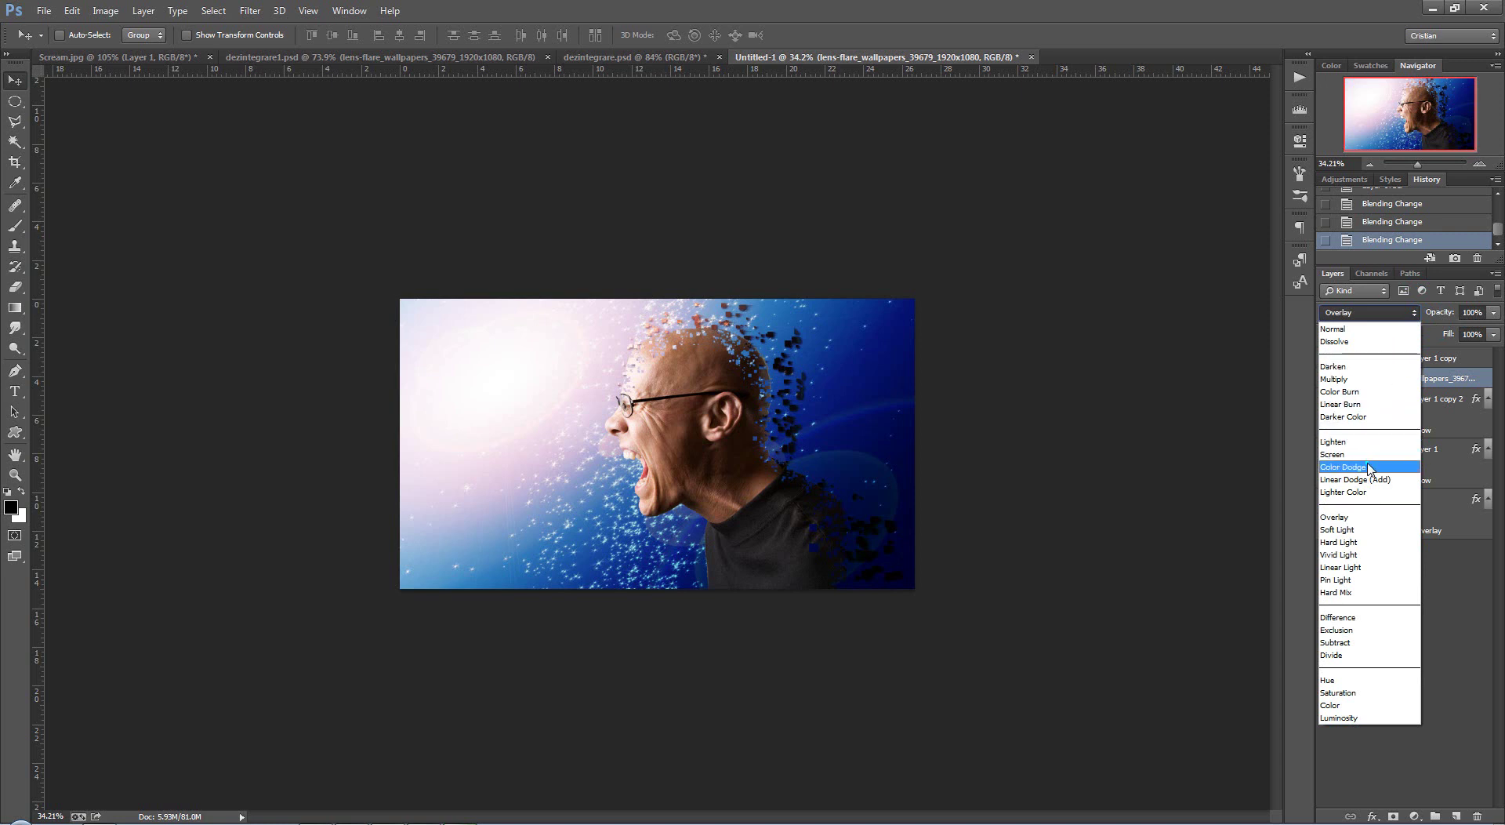
click(1343, 466)
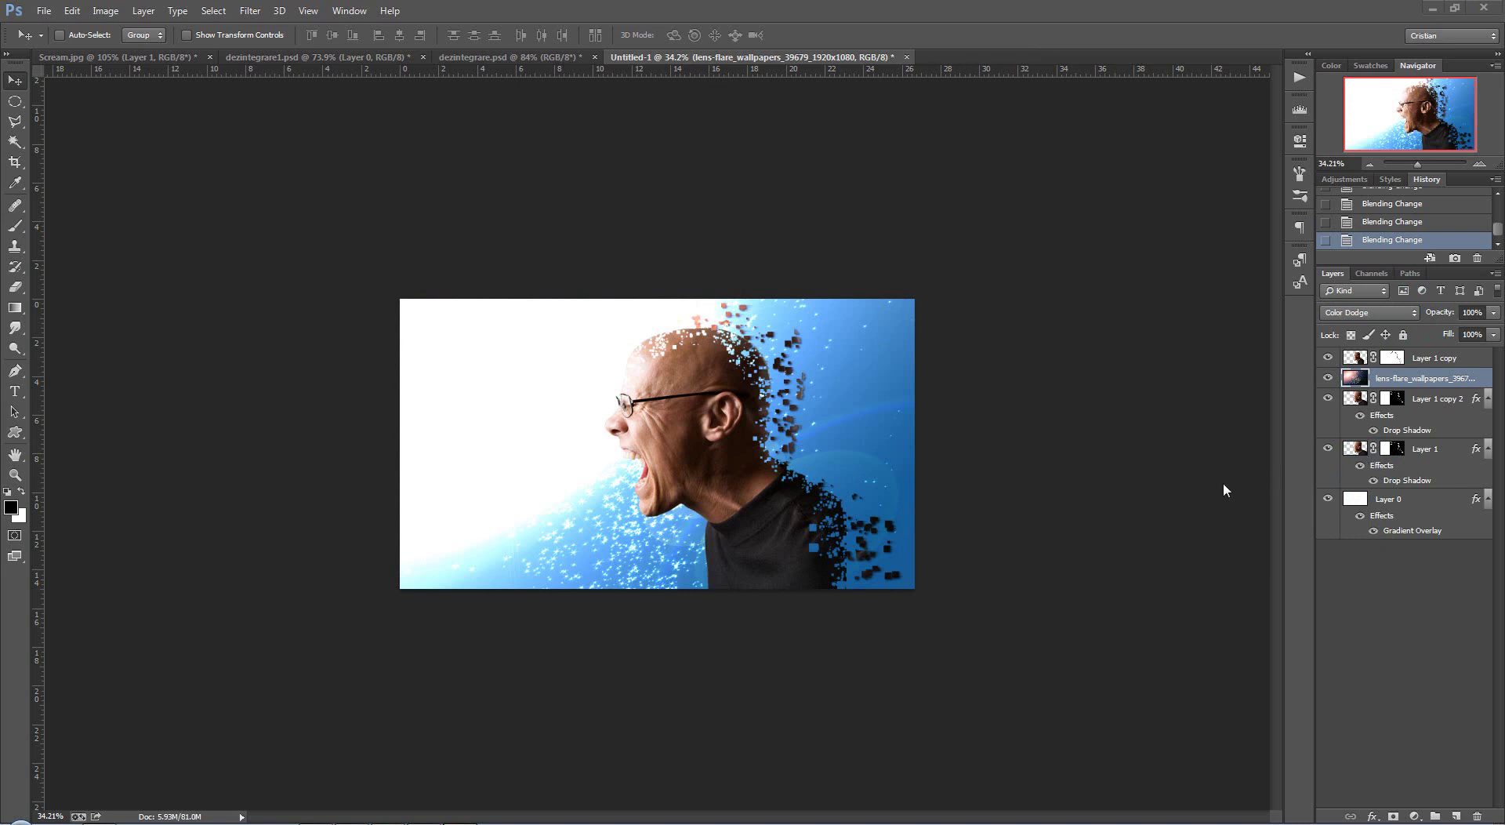
- Open Layer 0's Blending Options and bring up the Gradient Overlay's blue two-stop gradient in the Gradient Editor
click(1403, 545)
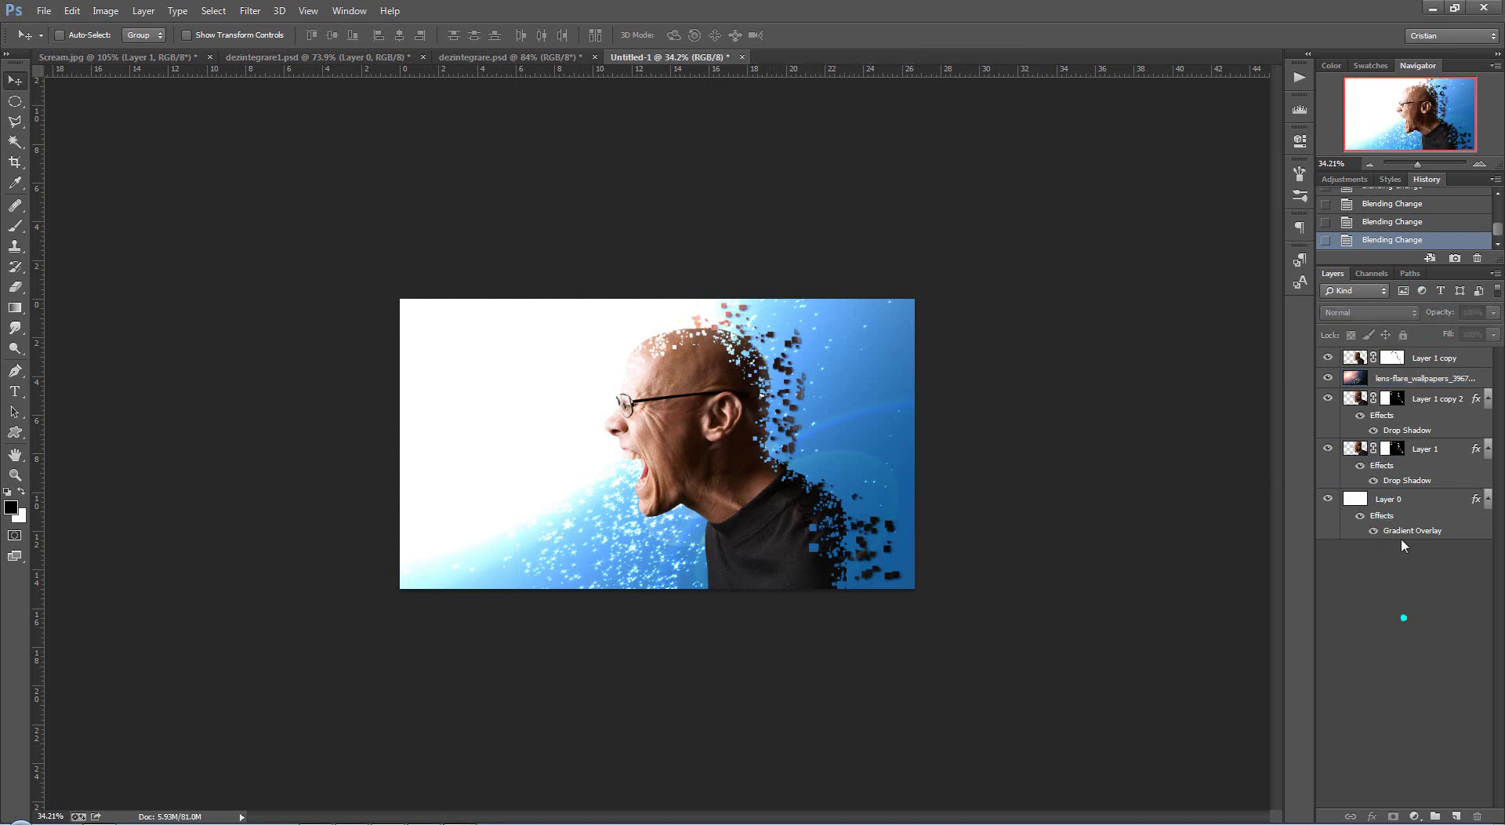
right_click(1386, 500)
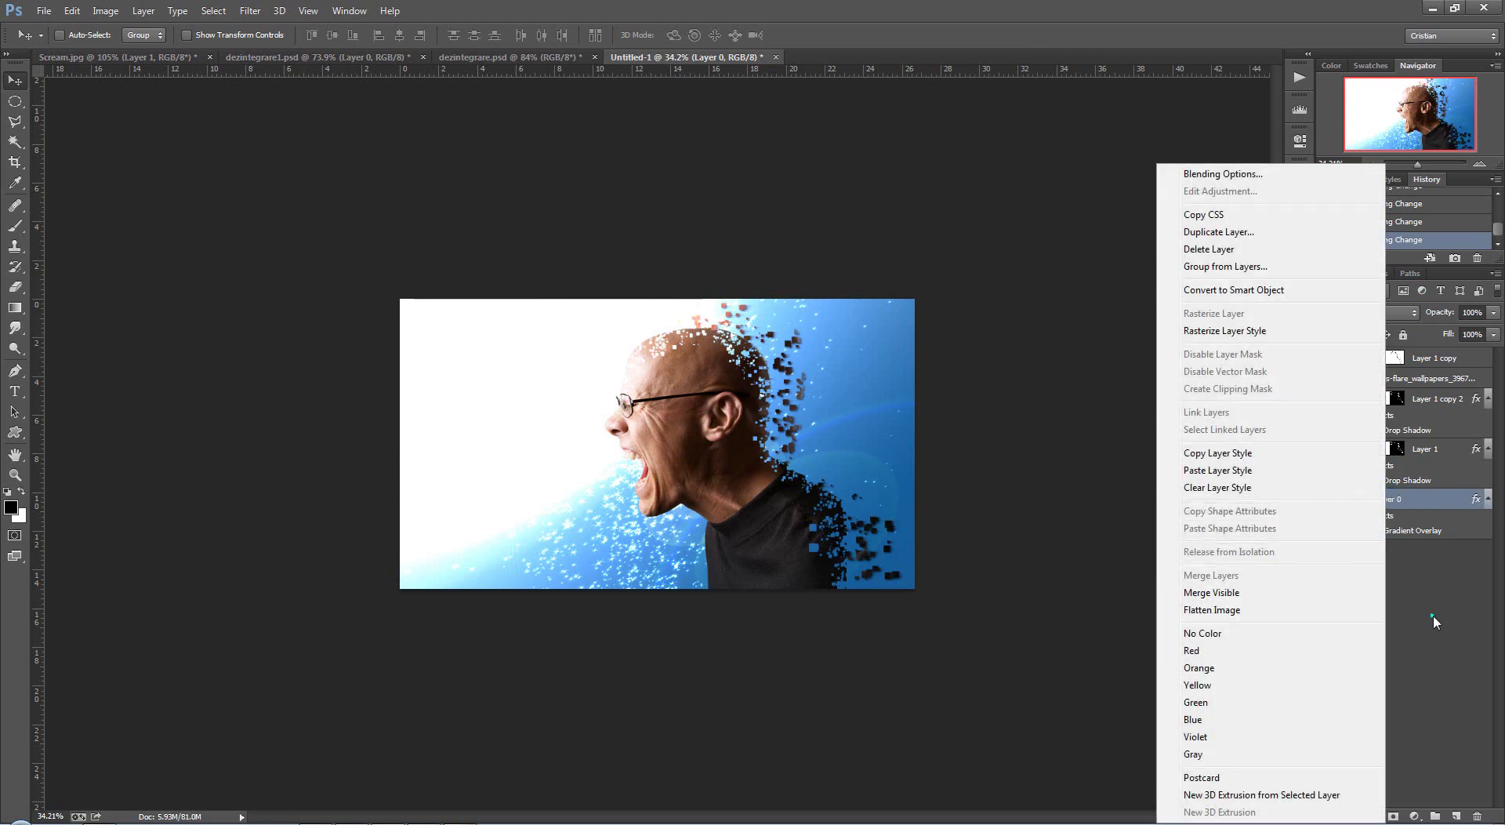
click(1434, 622)
right_click(1388, 499)
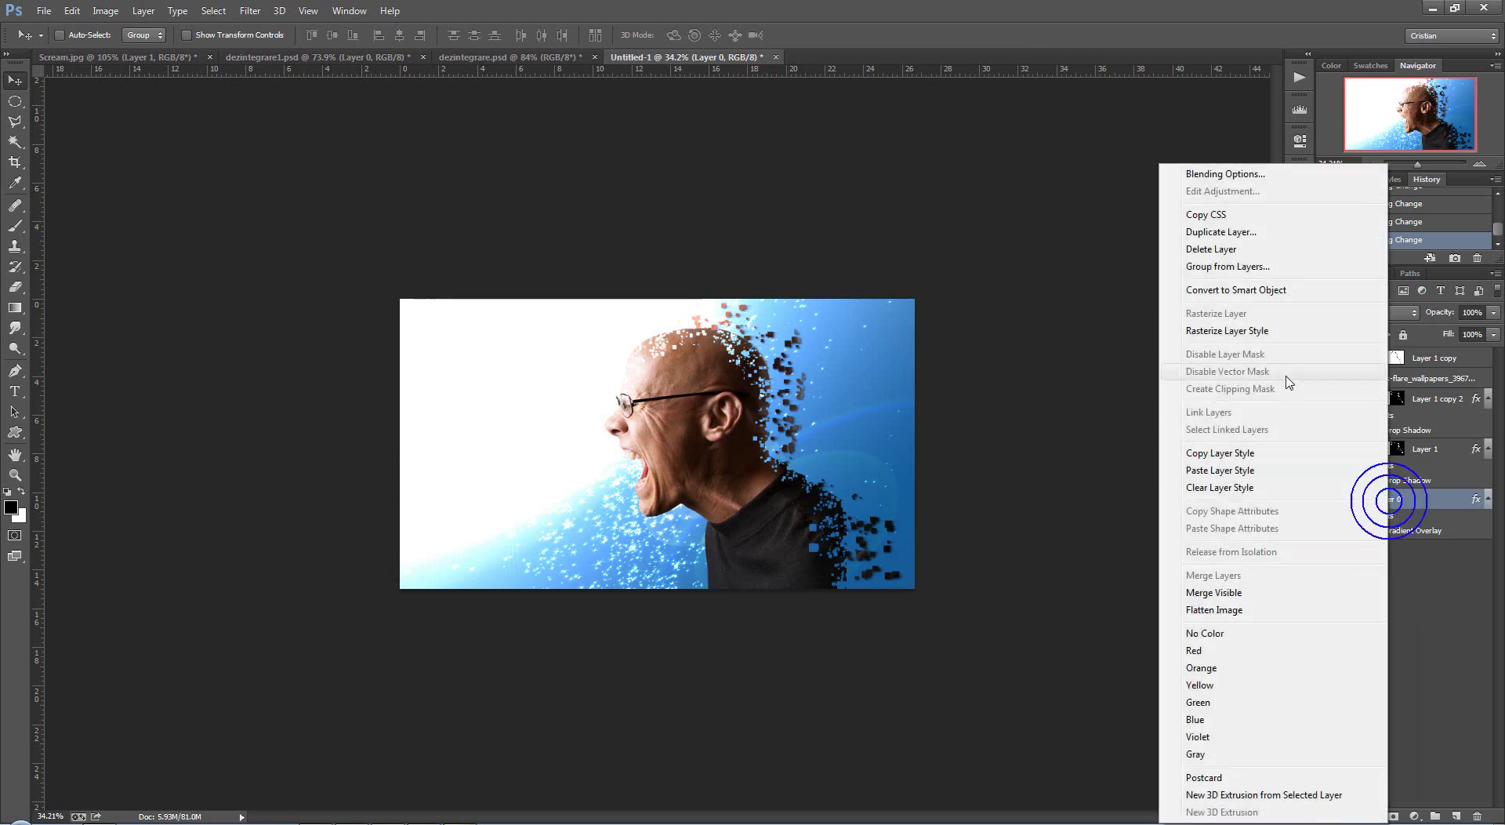
click(1229, 174)
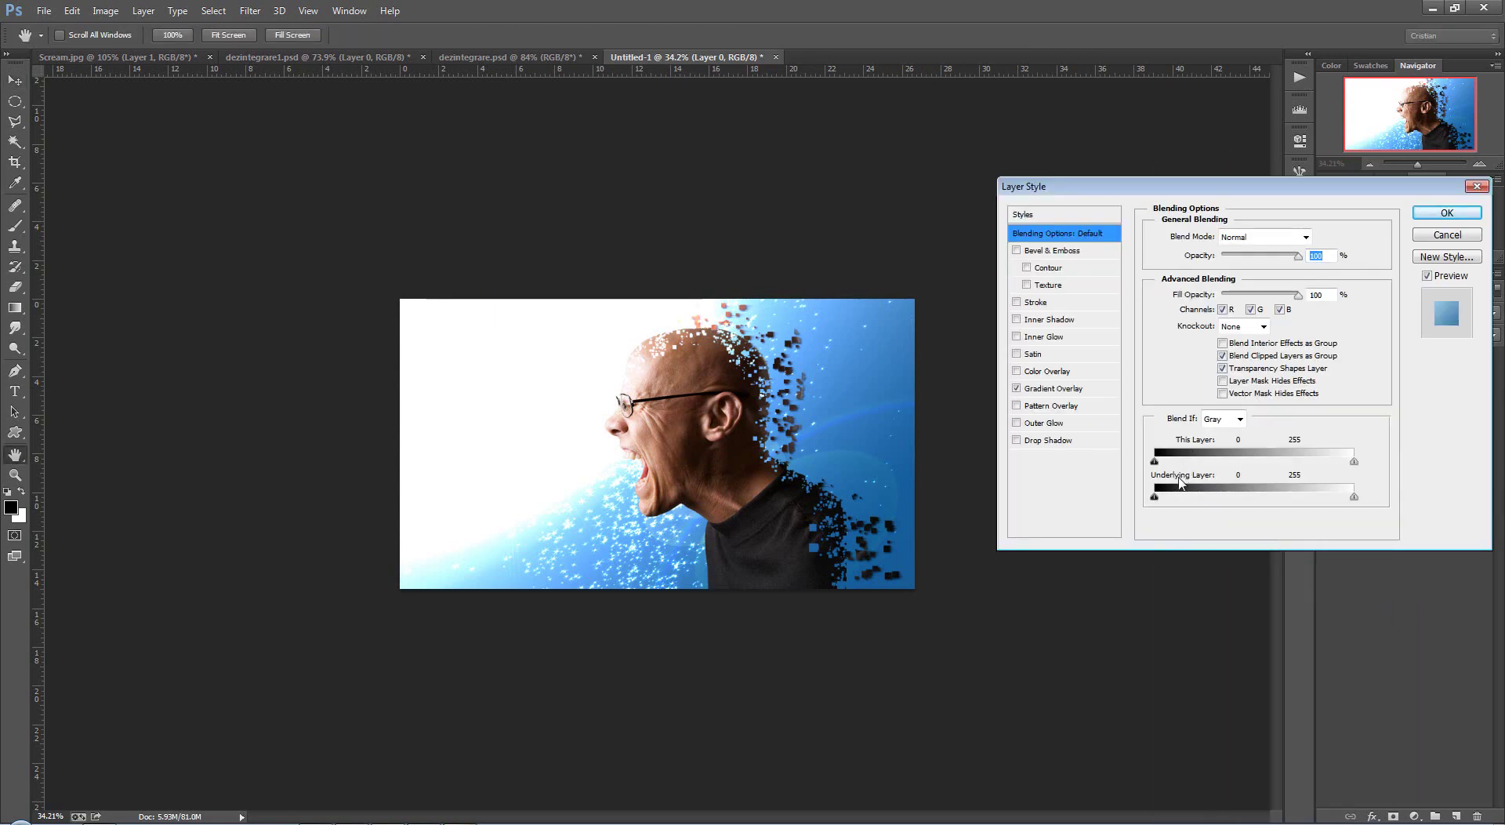
click(1068, 389)
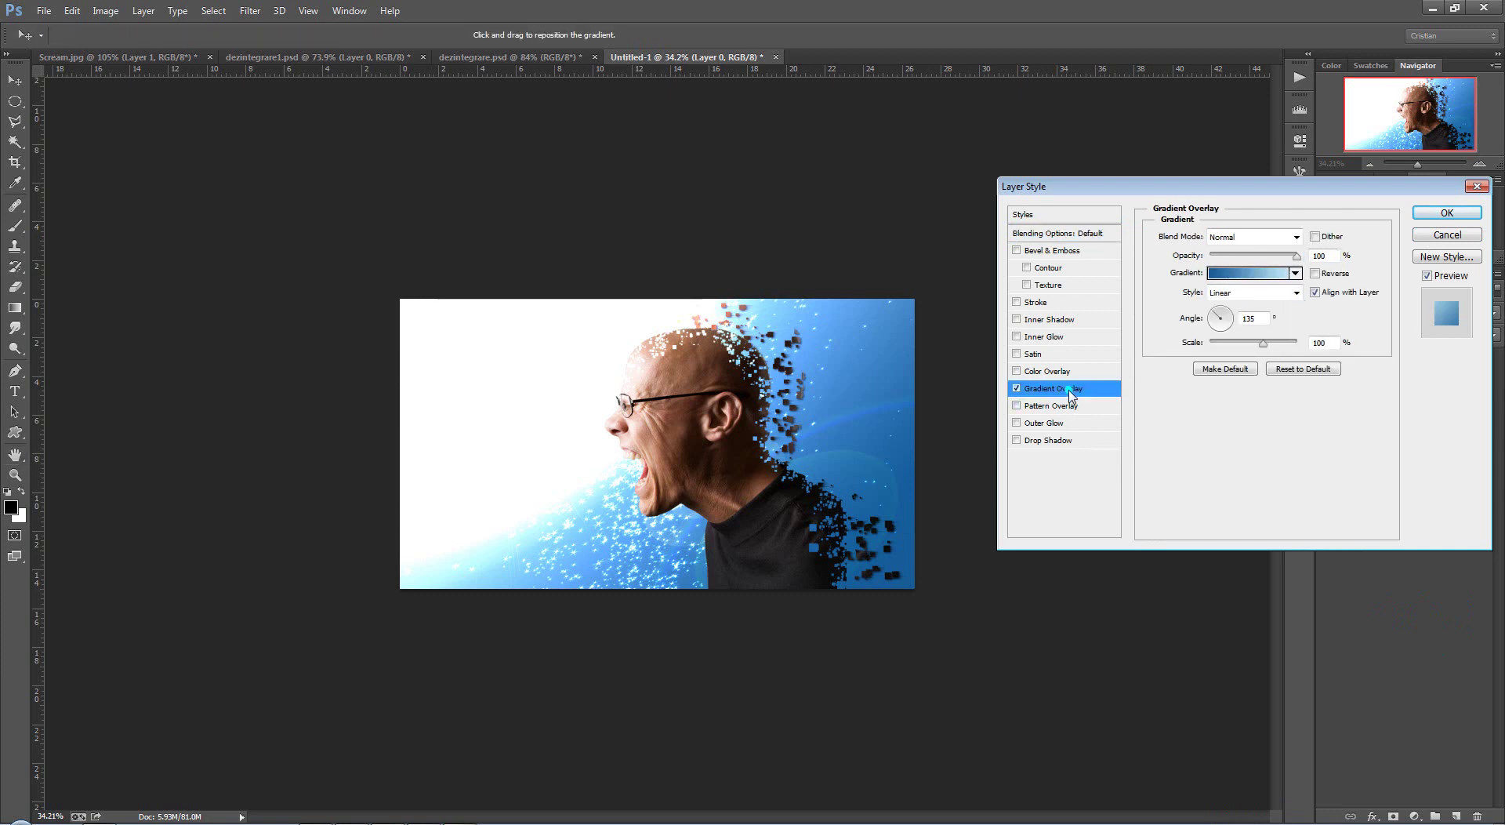
click(1250, 274)
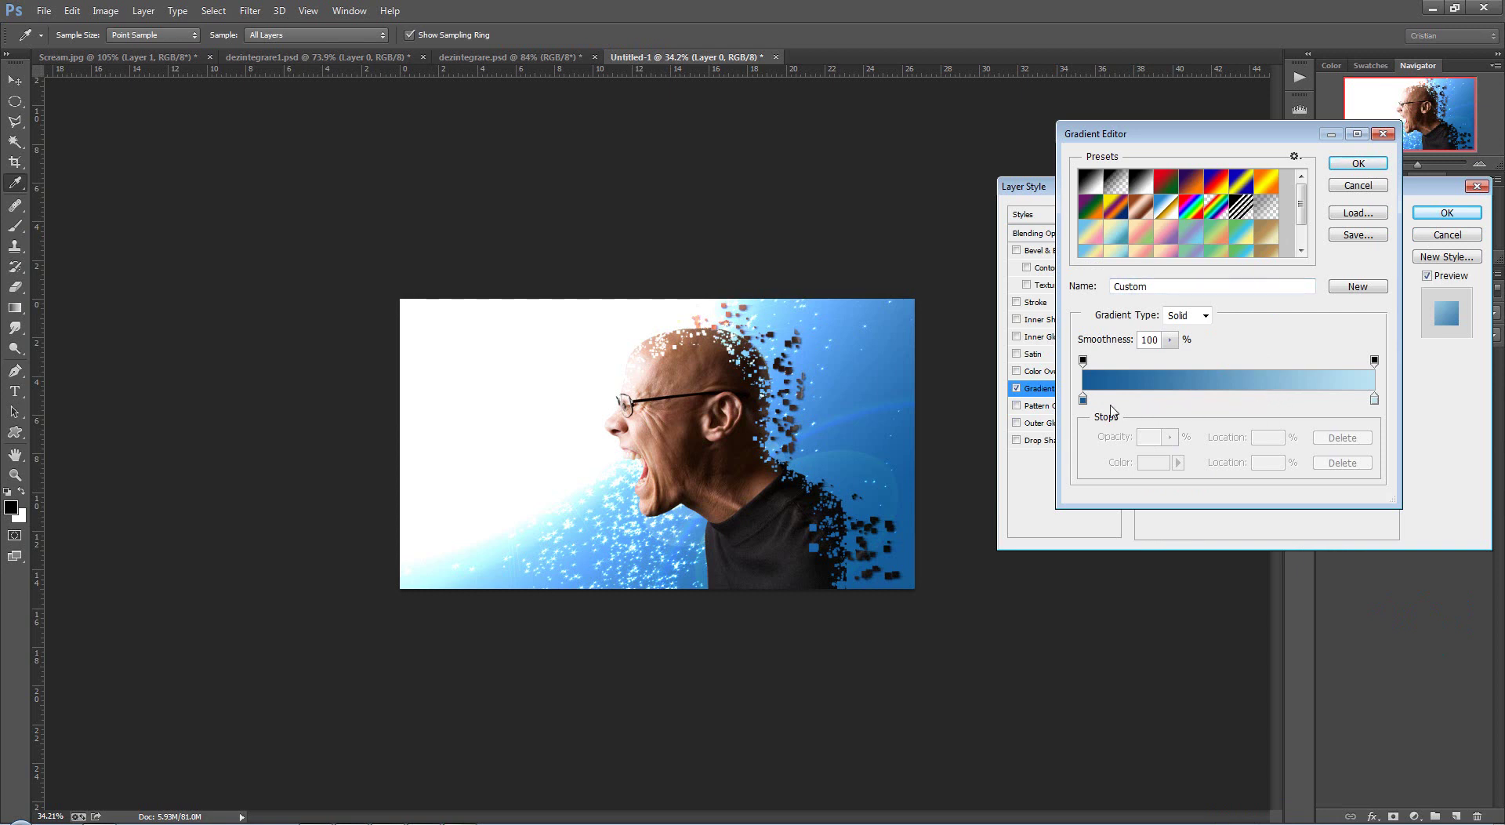
- Change the gradient's right colour stop to near-white e8f1f4
click(1375, 400)
double_click(1374, 400)
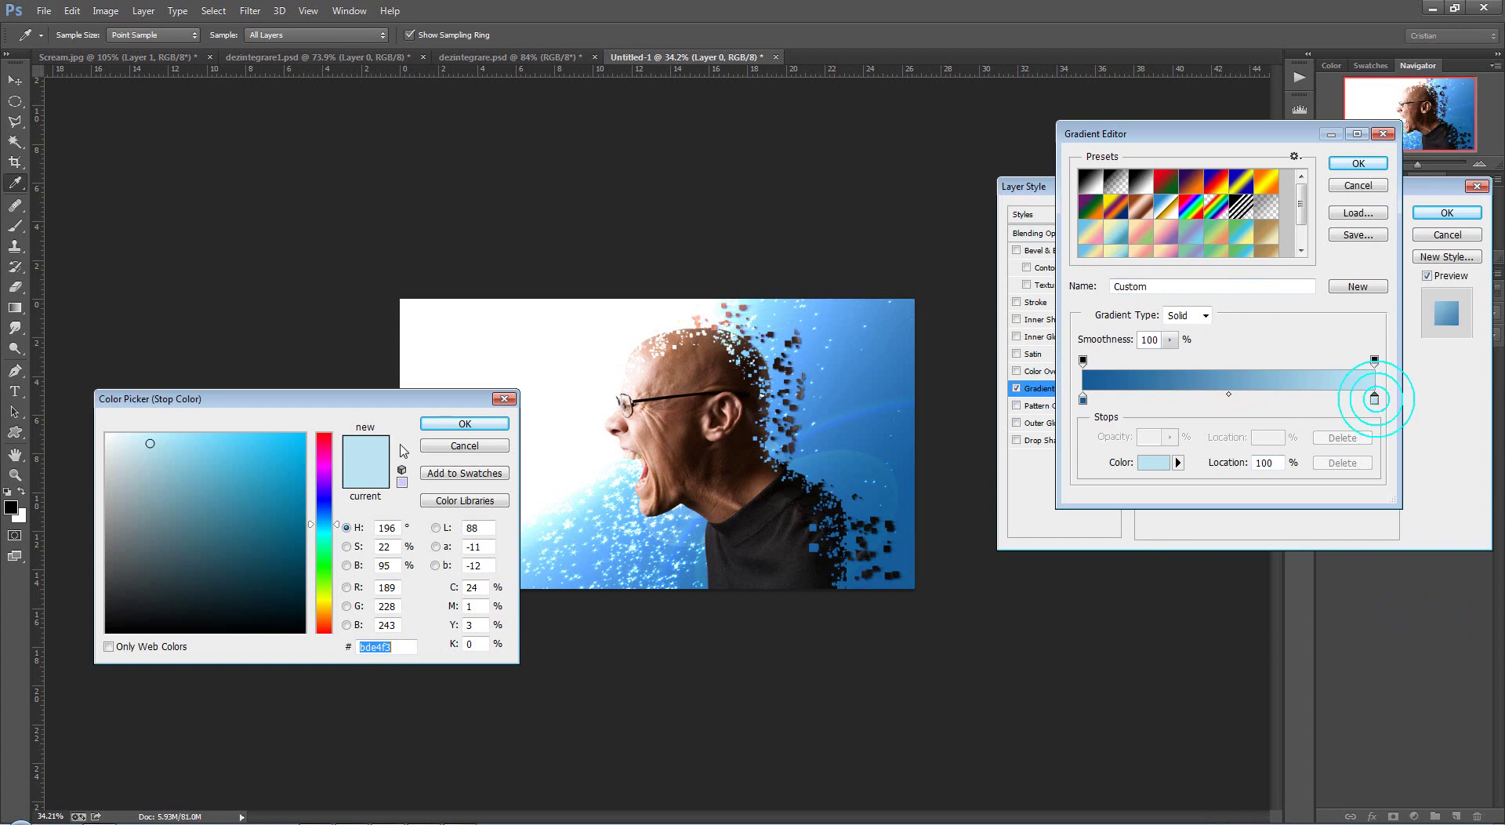
click(115, 441)
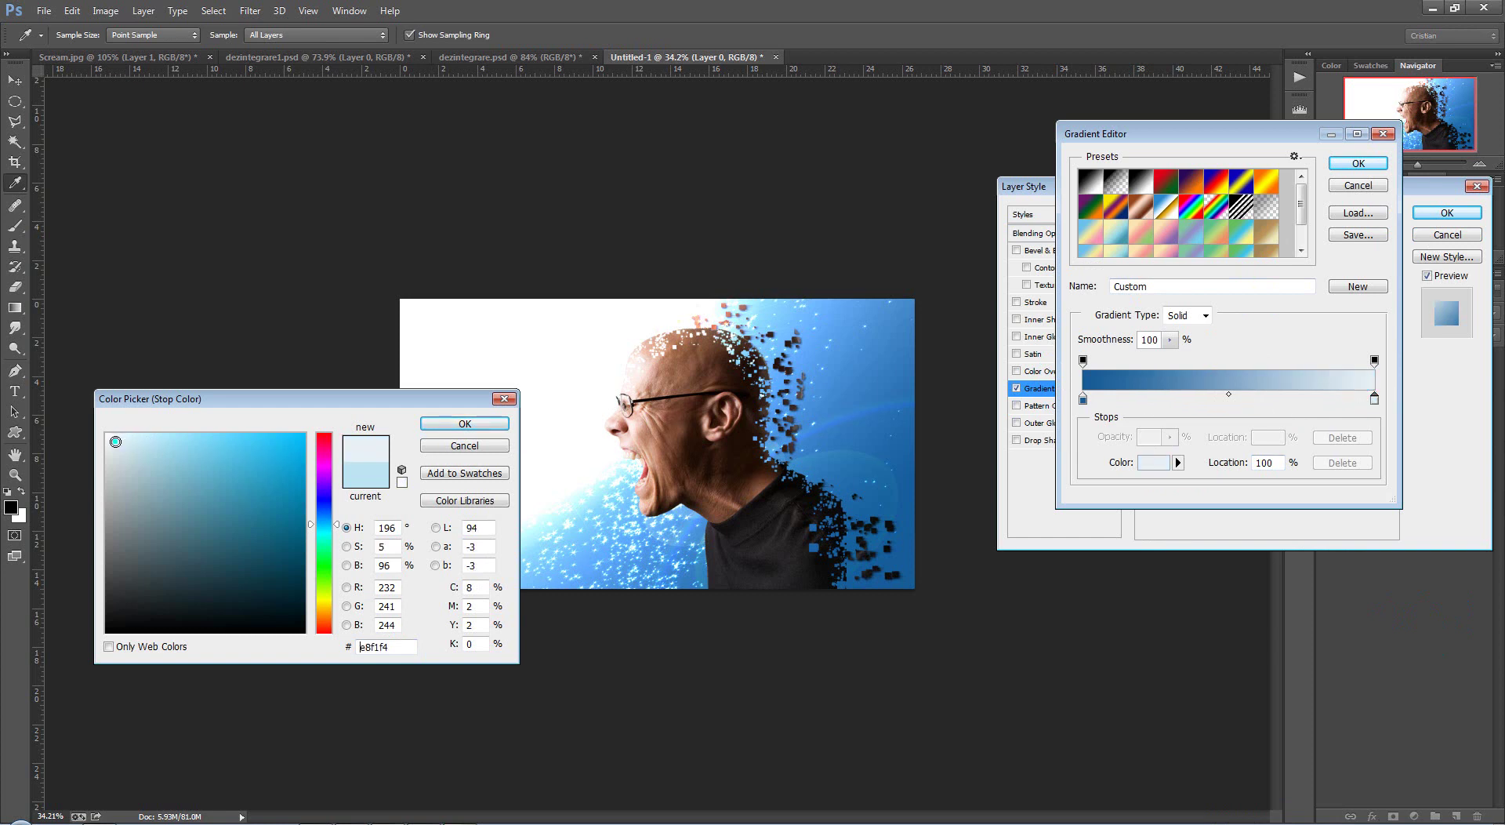
click(436, 424)
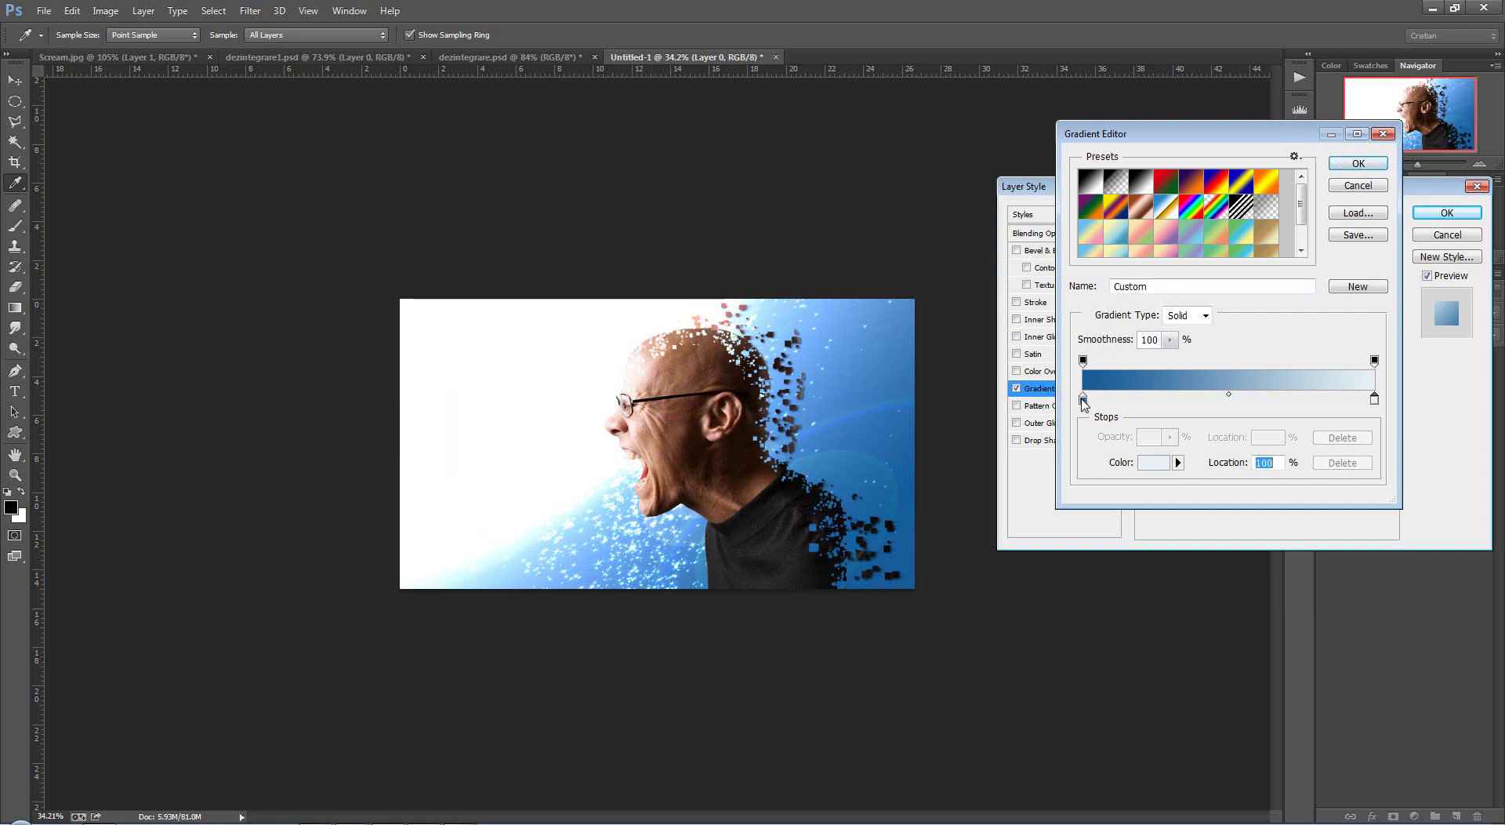
- Swap the stops so the light colour sits at 0% and blue at 100%
drag(1083, 400, 1253, 400)
drag(1374, 401, 1085, 400)
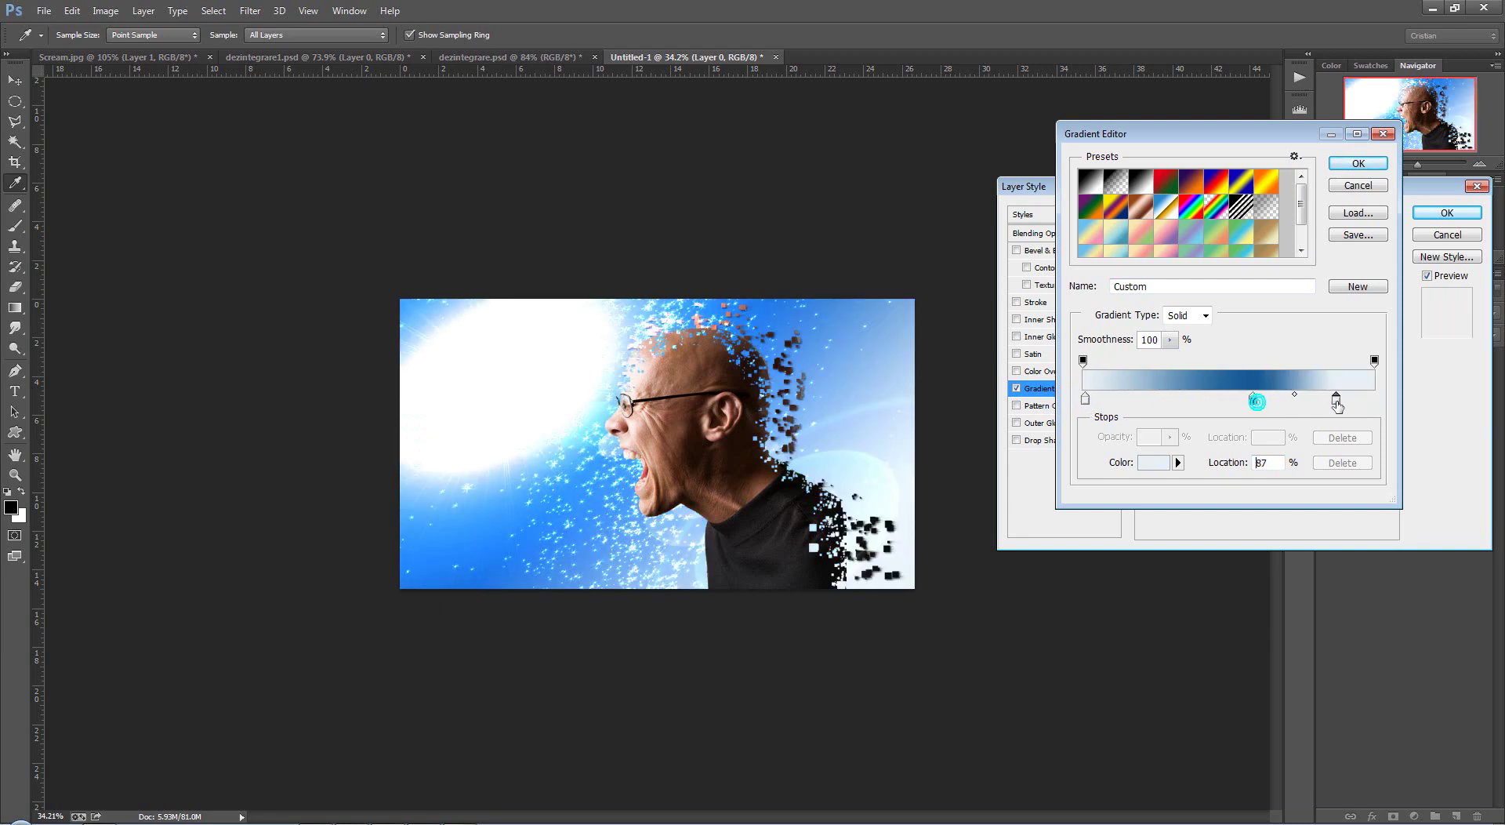
drag(1254, 400, 1375, 401)
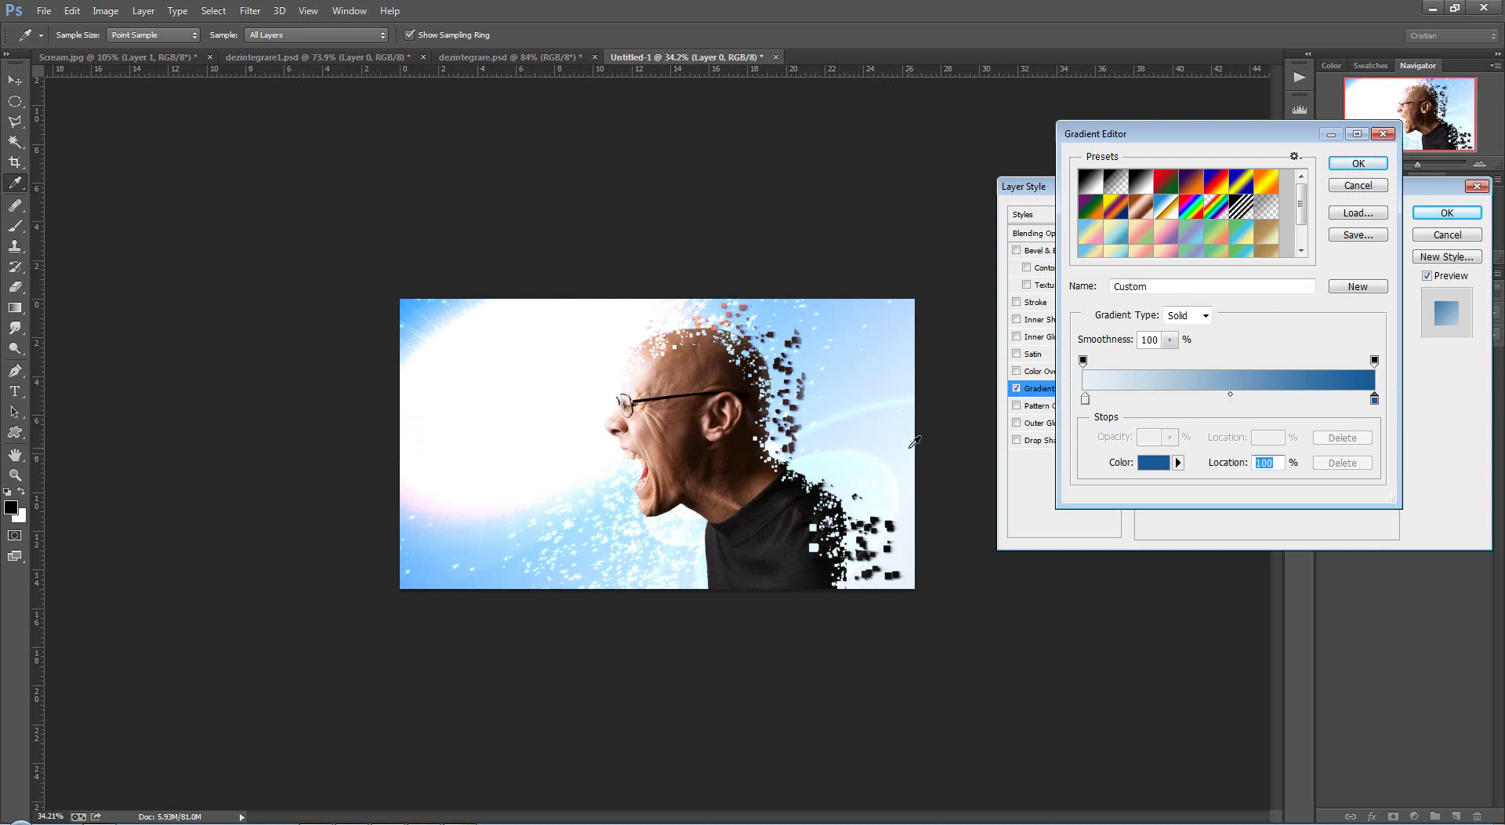
drag(1085, 401, 1082, 402)
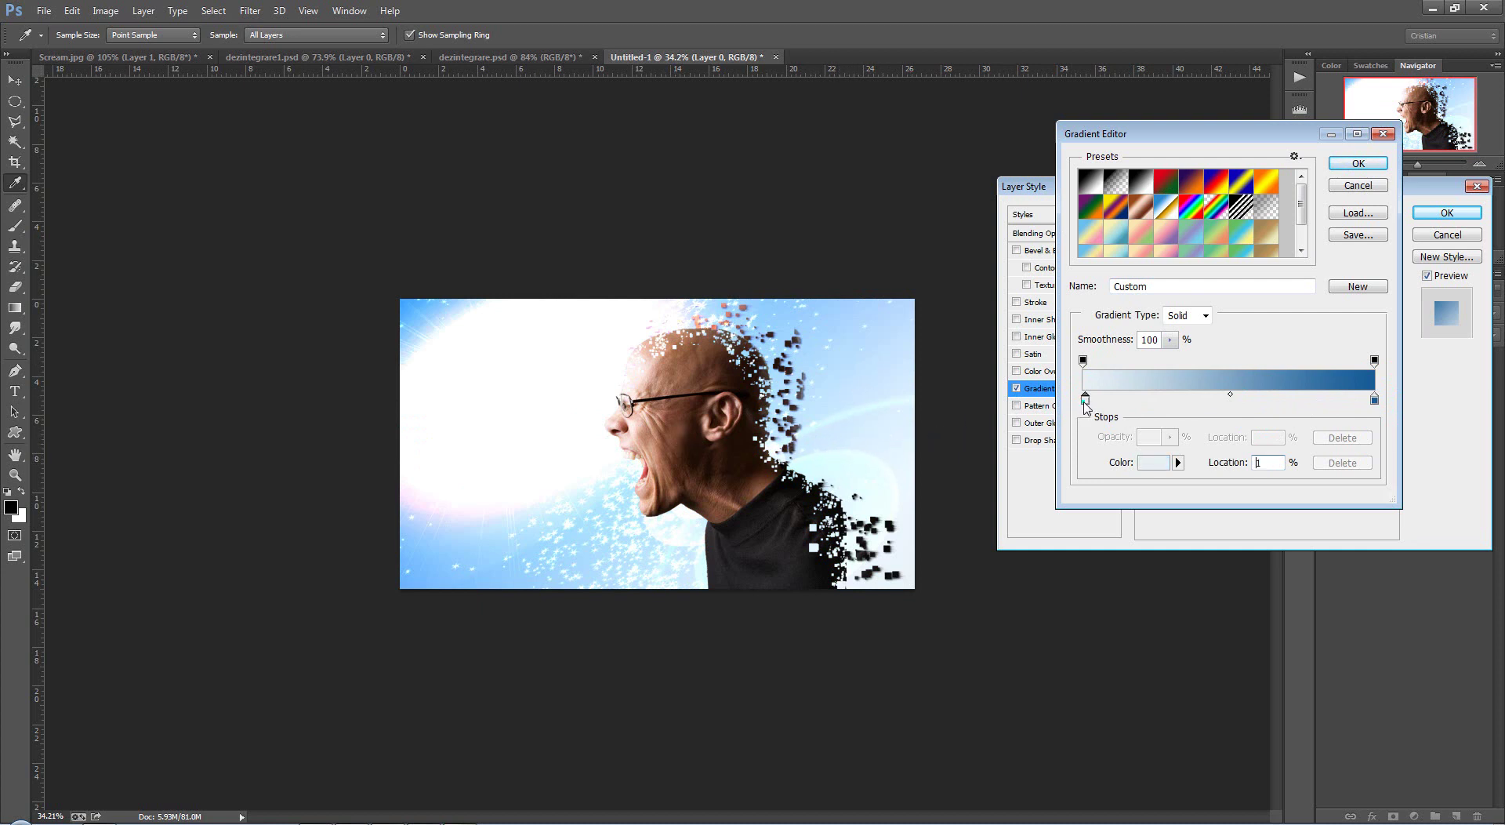
click(1374, 401)
- Move the gradient midpoint left to 33%
drag(1228, 396, 1200, 395)
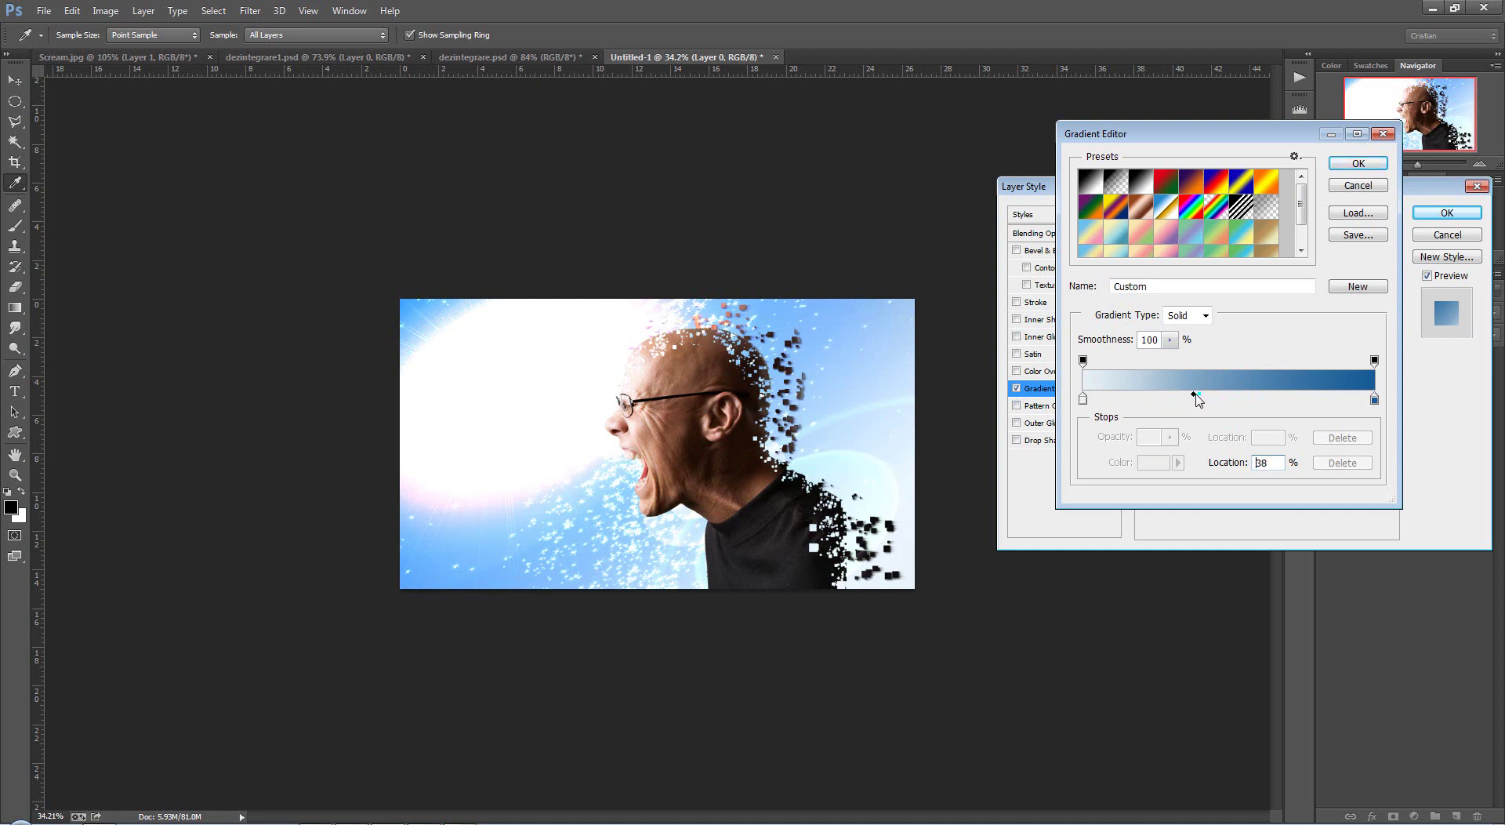
drag(1200, 395, 1185, 395)
drag(1187, 395, 1182, 395)
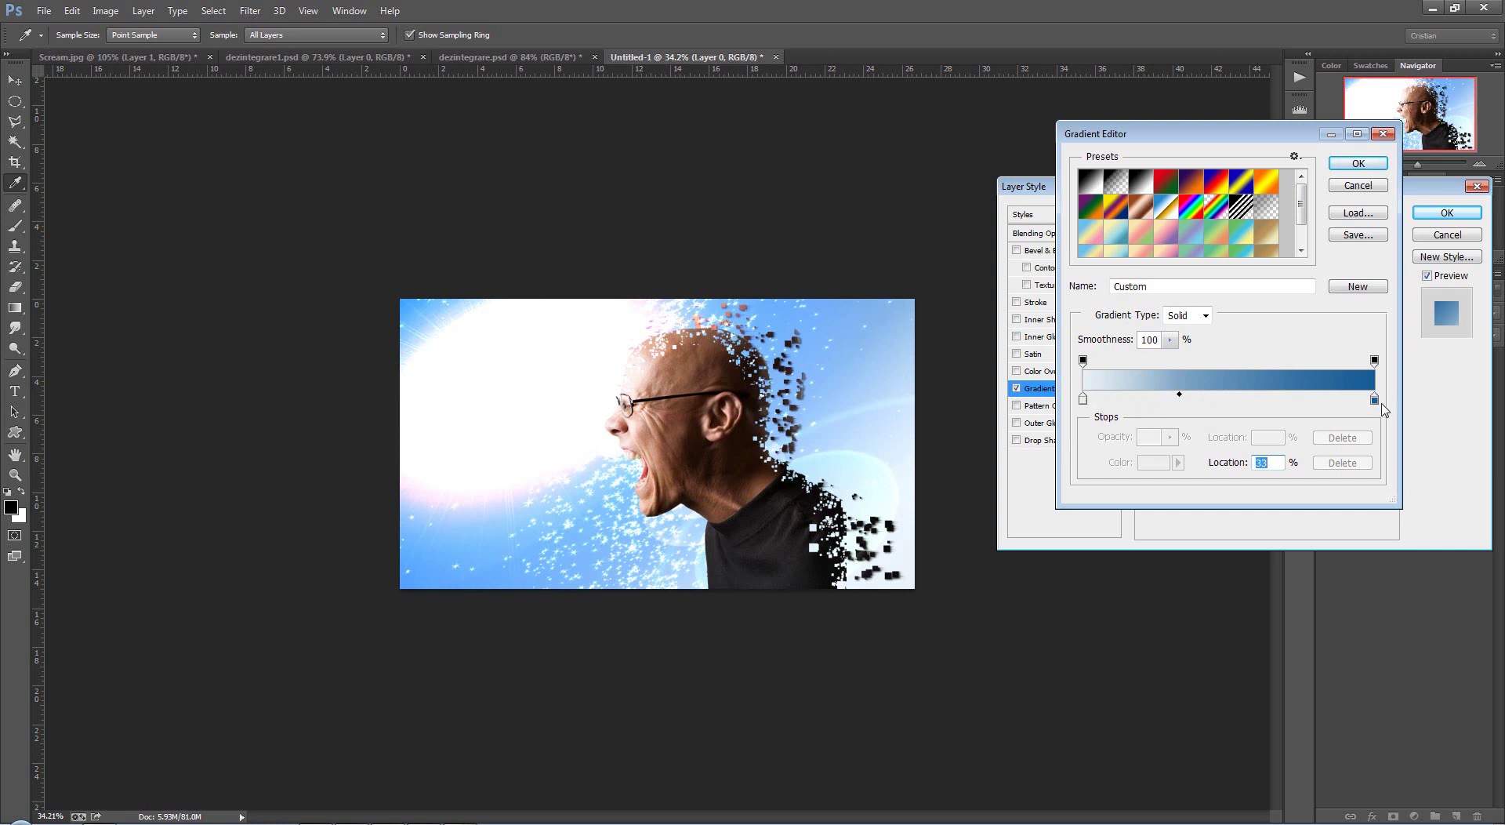
- Darken the right gradient stop to navy 11426c
double_click(1375, 401)
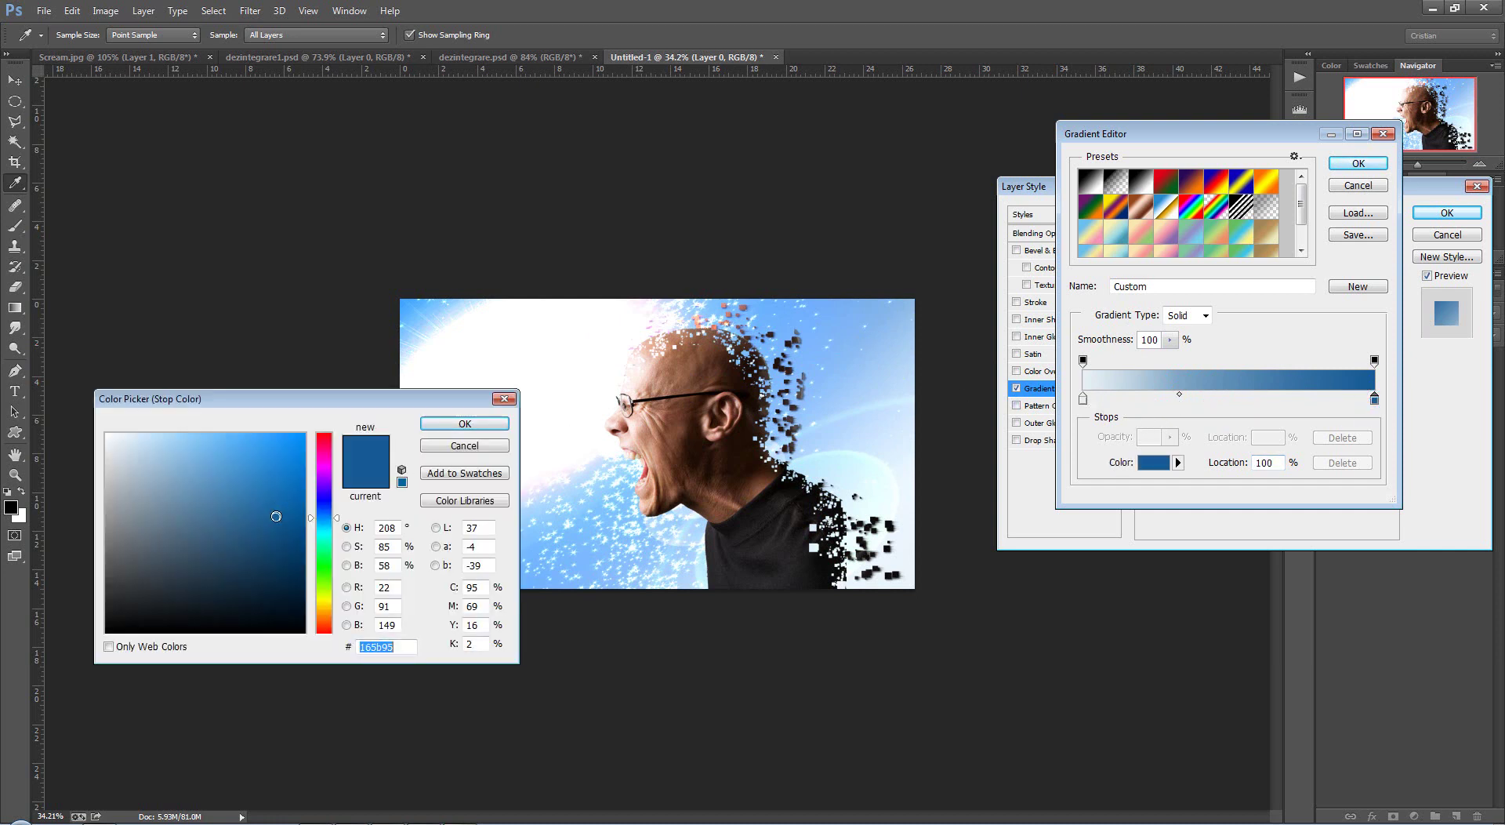
drag(280, 536, 272, 552)
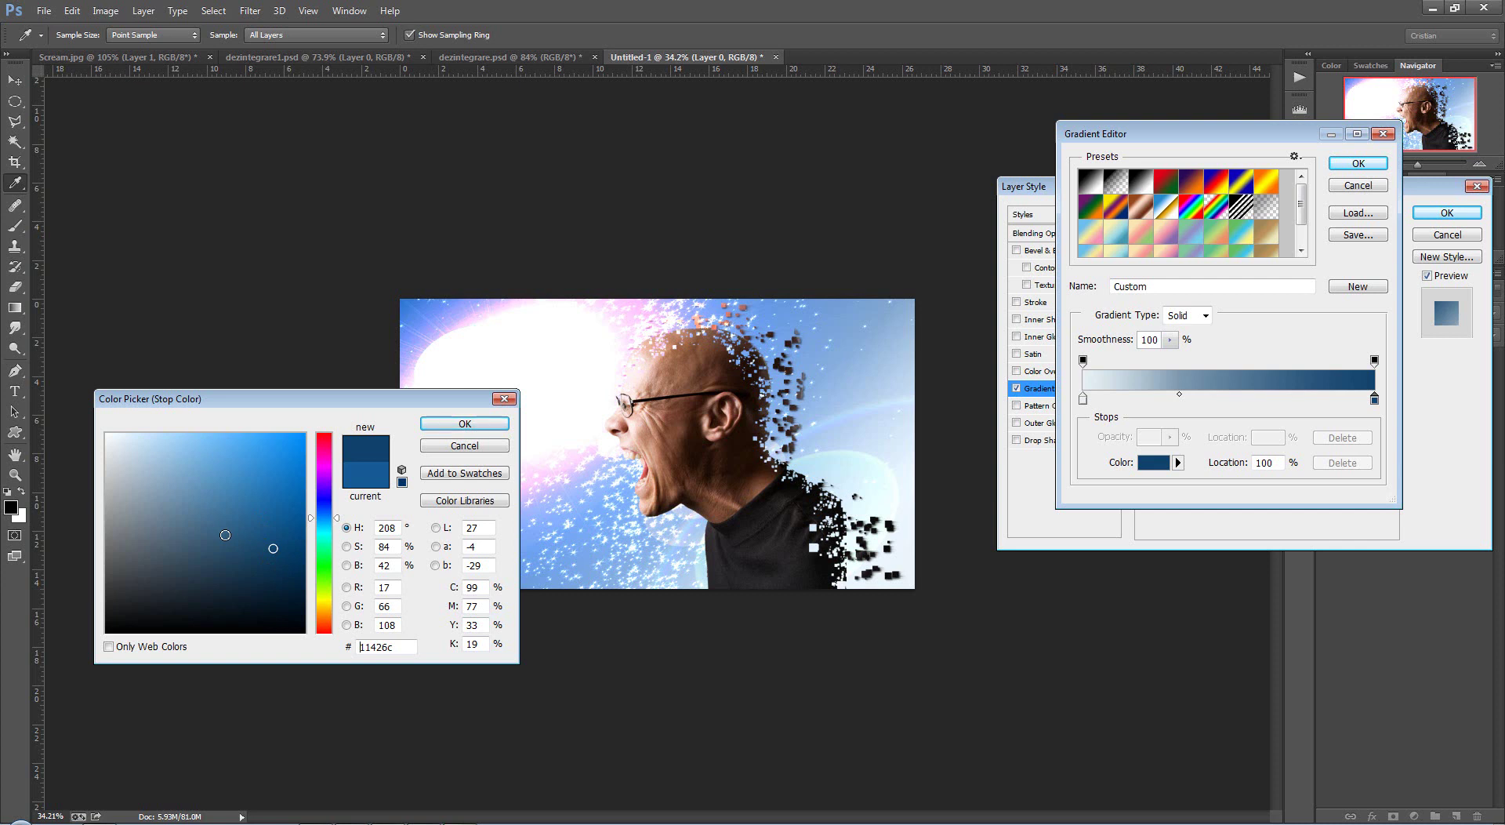
click(433, 423)
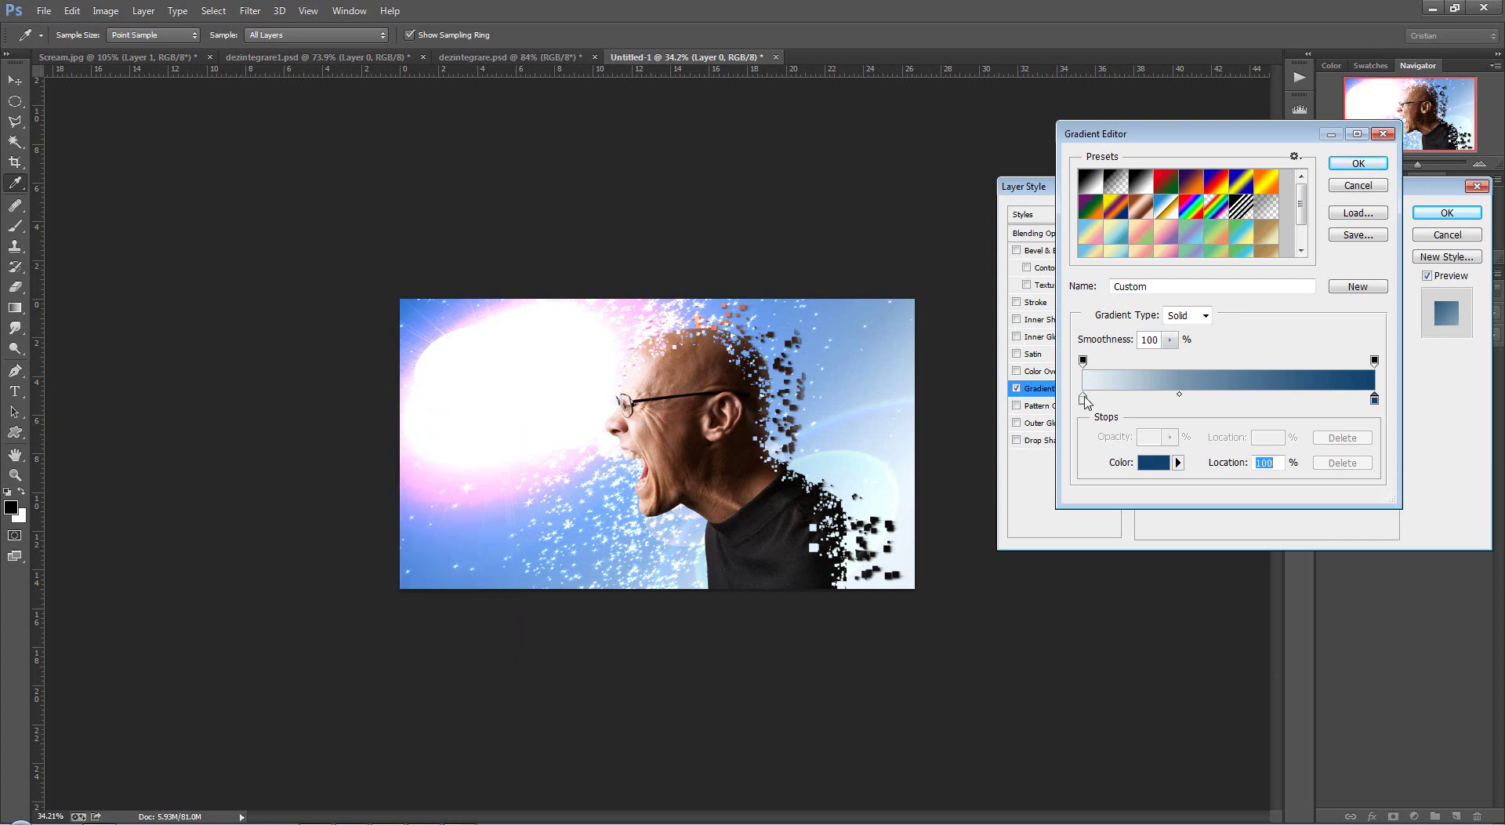
- Shift the gradient midpoint to about 27%, removing the stray extra stops
click(1182, 396)
click(1184, 399)
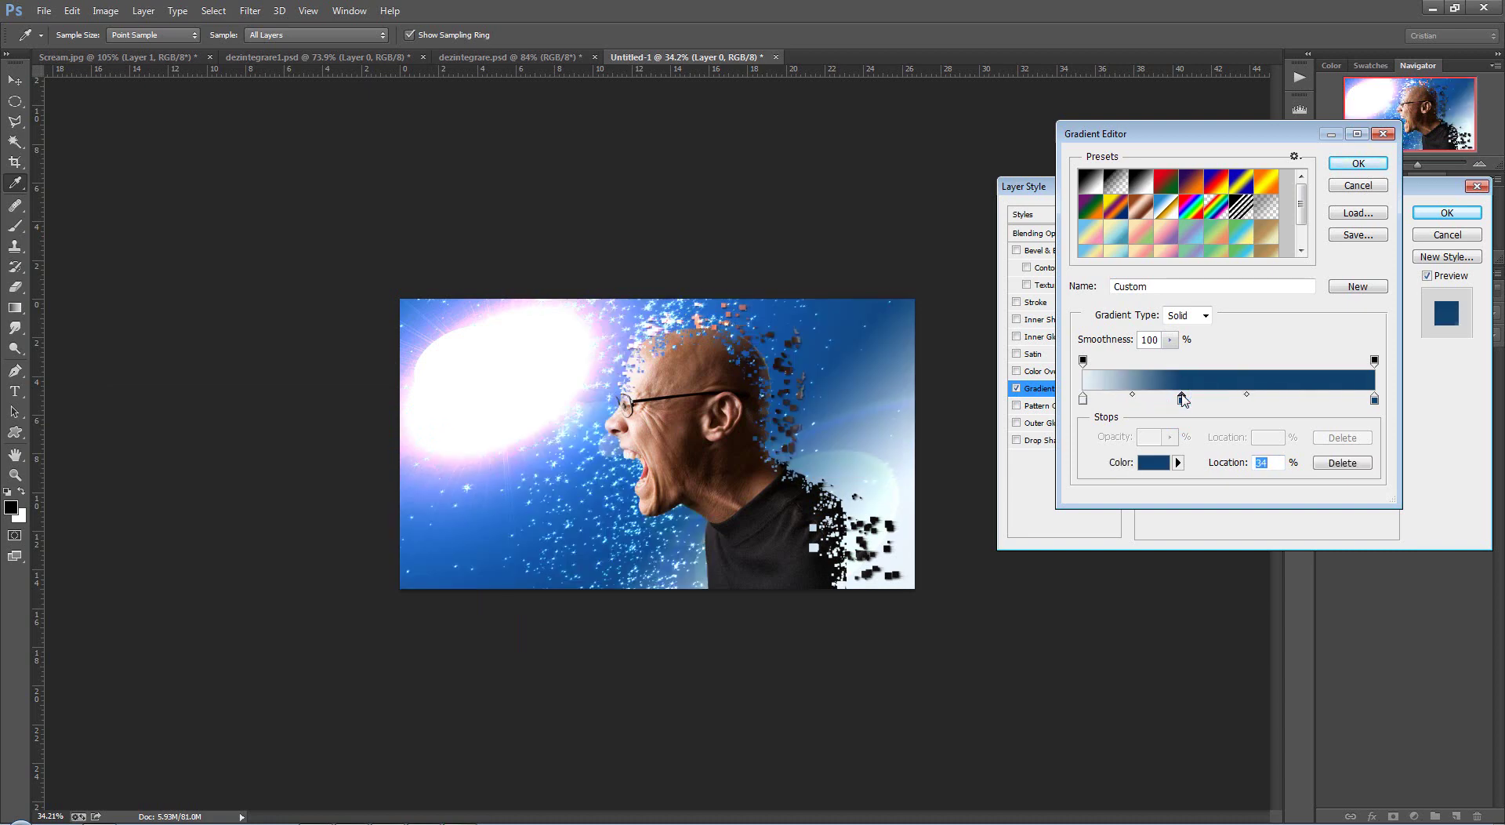
drag(1181, 399, 1175, 439)
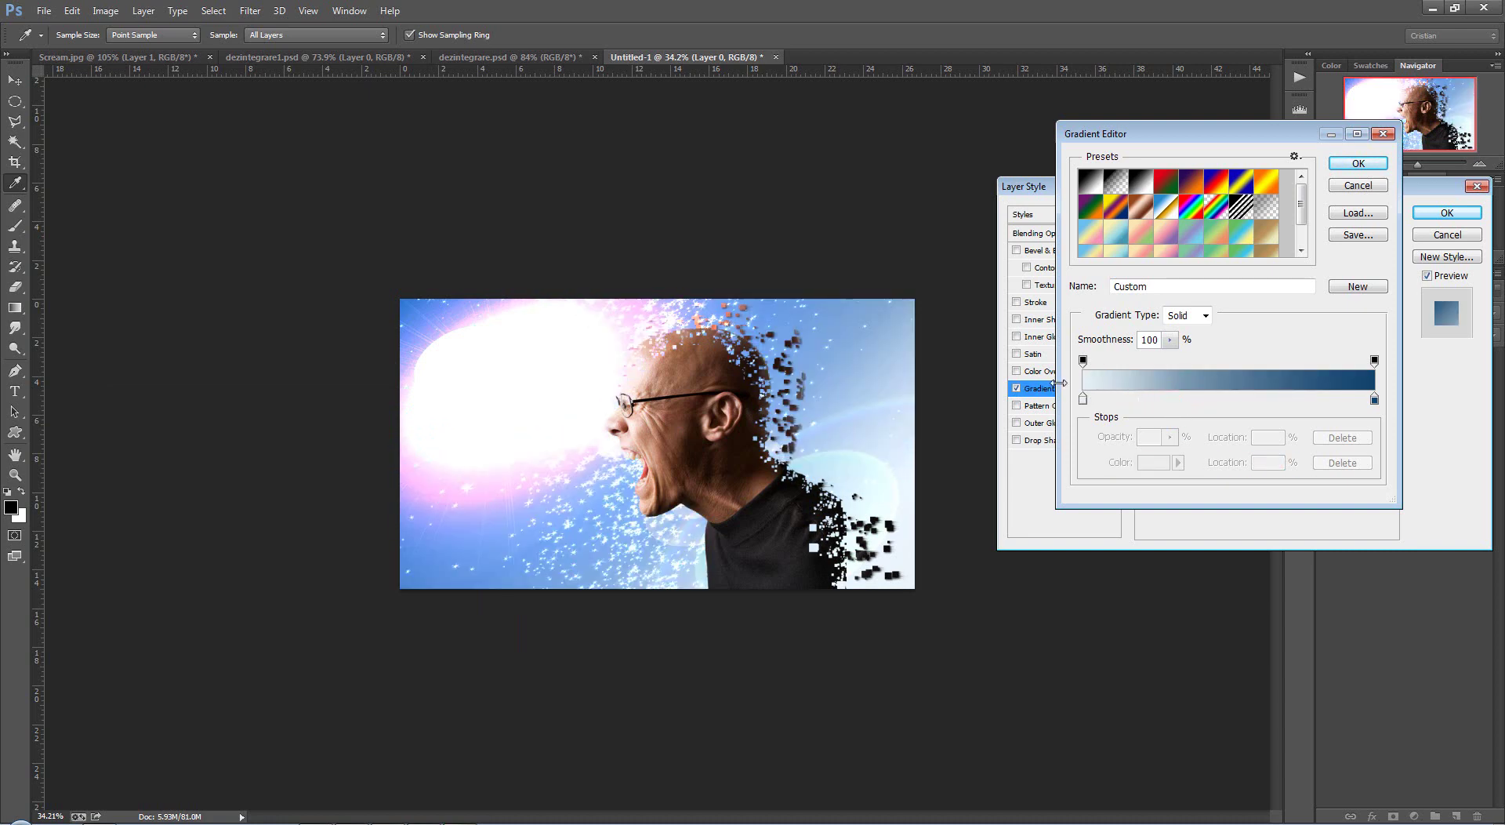
click(1083, 400)
click(1185, 395)
drag(1185, 395, 1164, 395)
click(1165, 399)
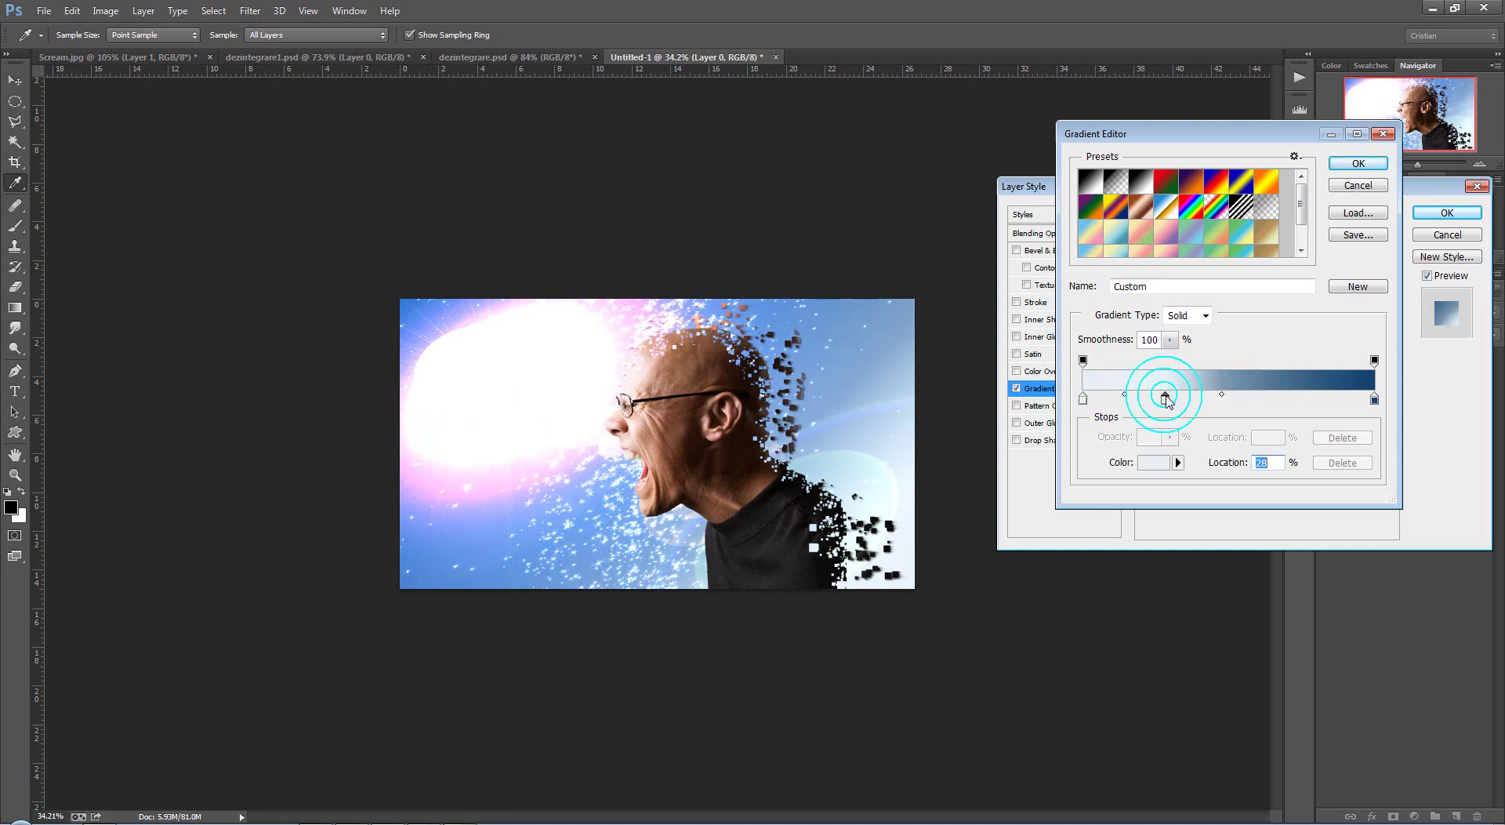
drag(1166, 401, 1089, 427)
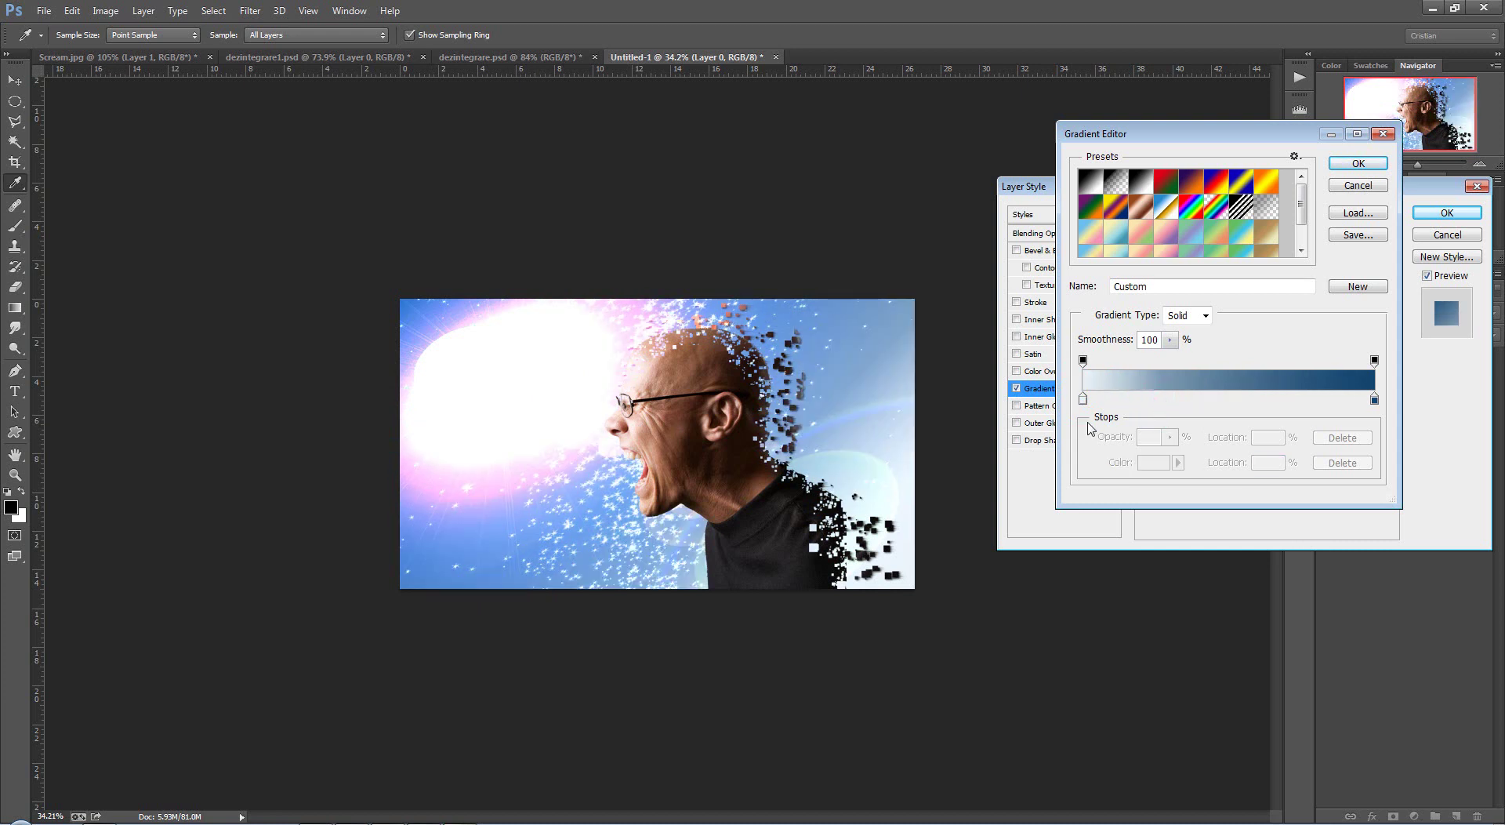
- Accept the gradient, set the Gradient Overlay angle to 127°, and apply the layer style
click(1357, 163)
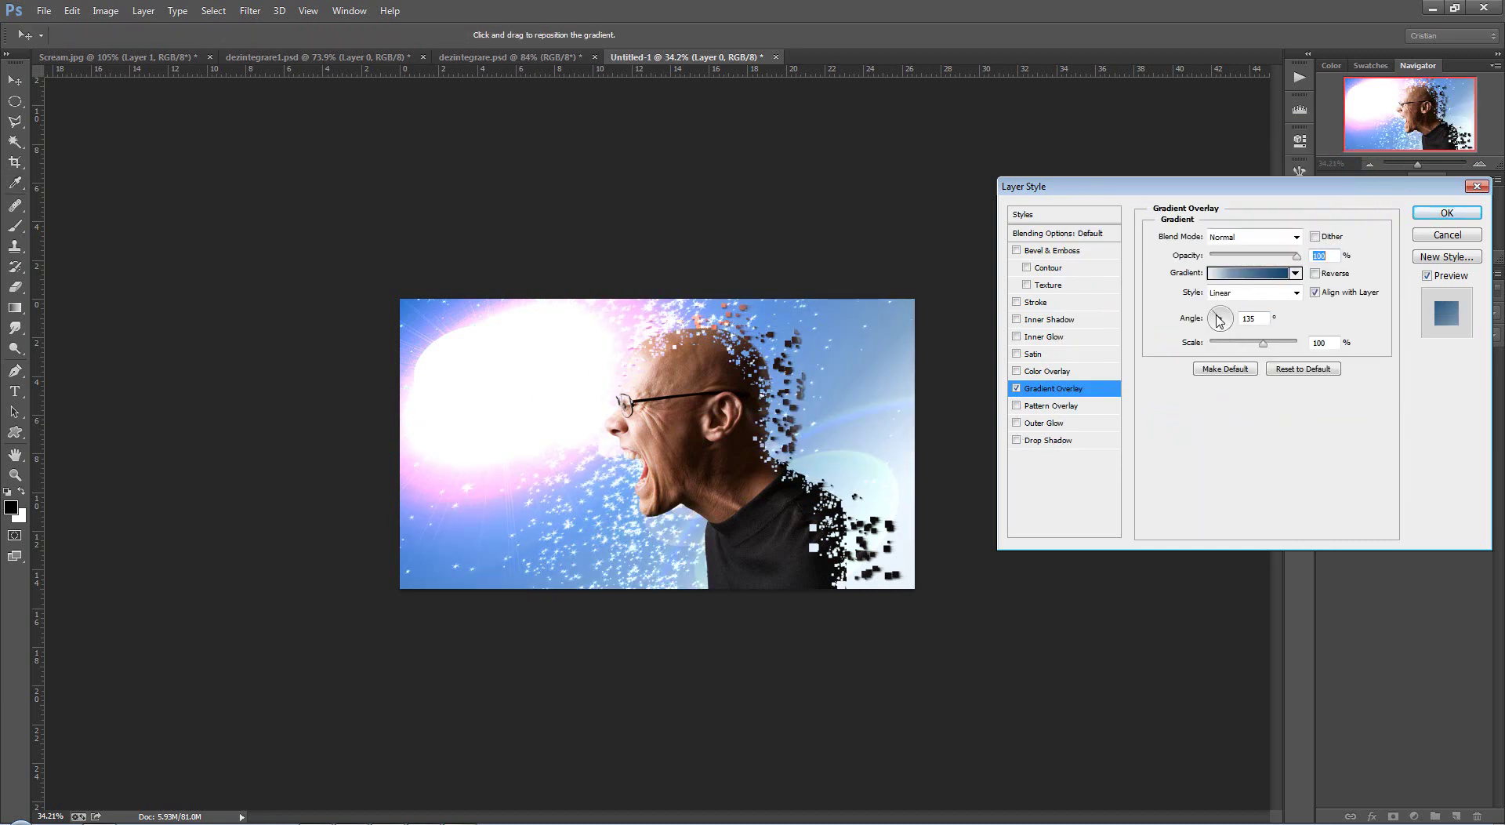
click(1220, 320)
click(1219, 320)
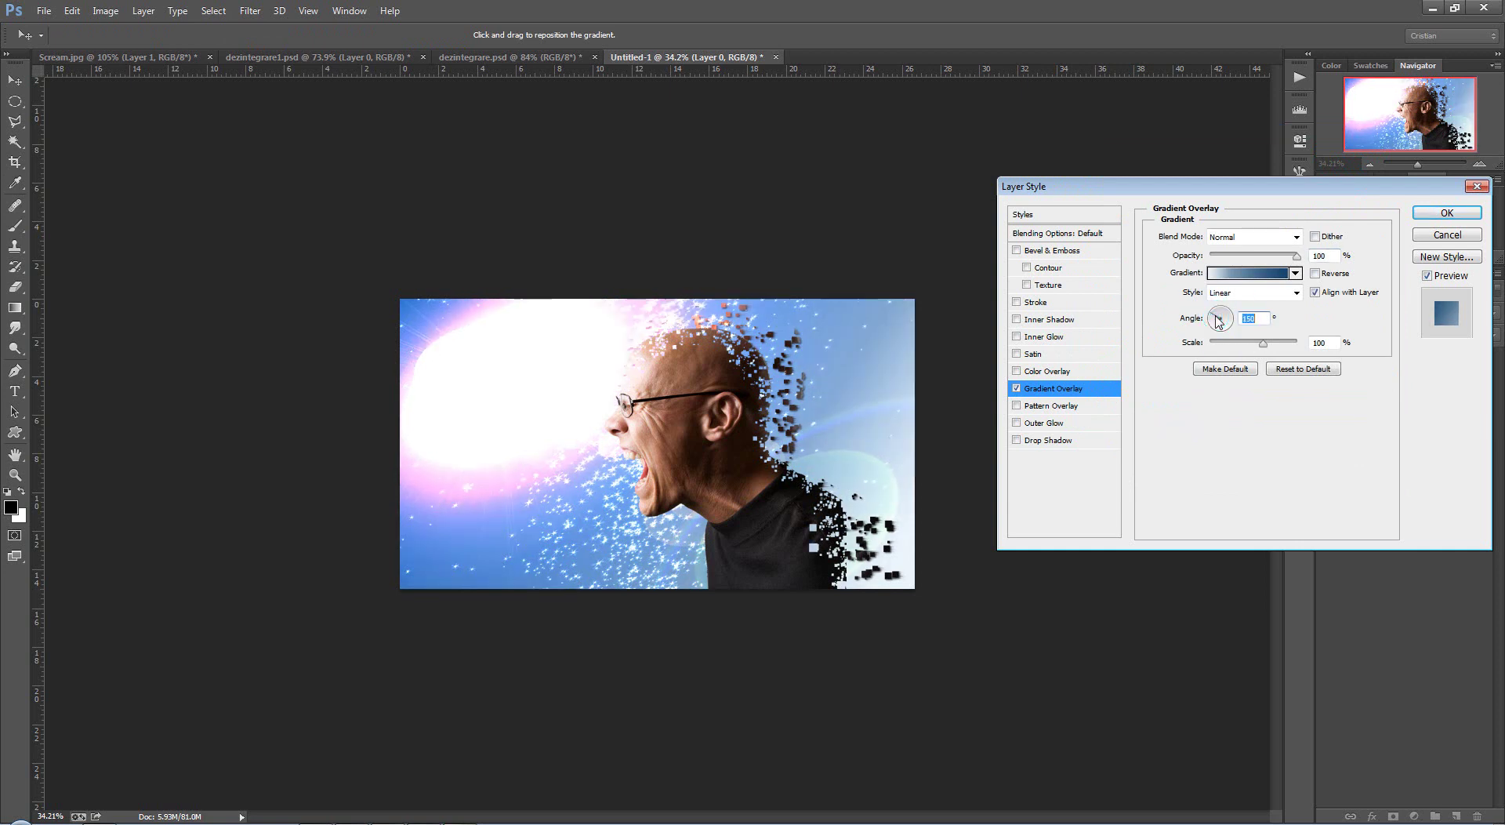
click(1218, 319)
click(1218, 319)
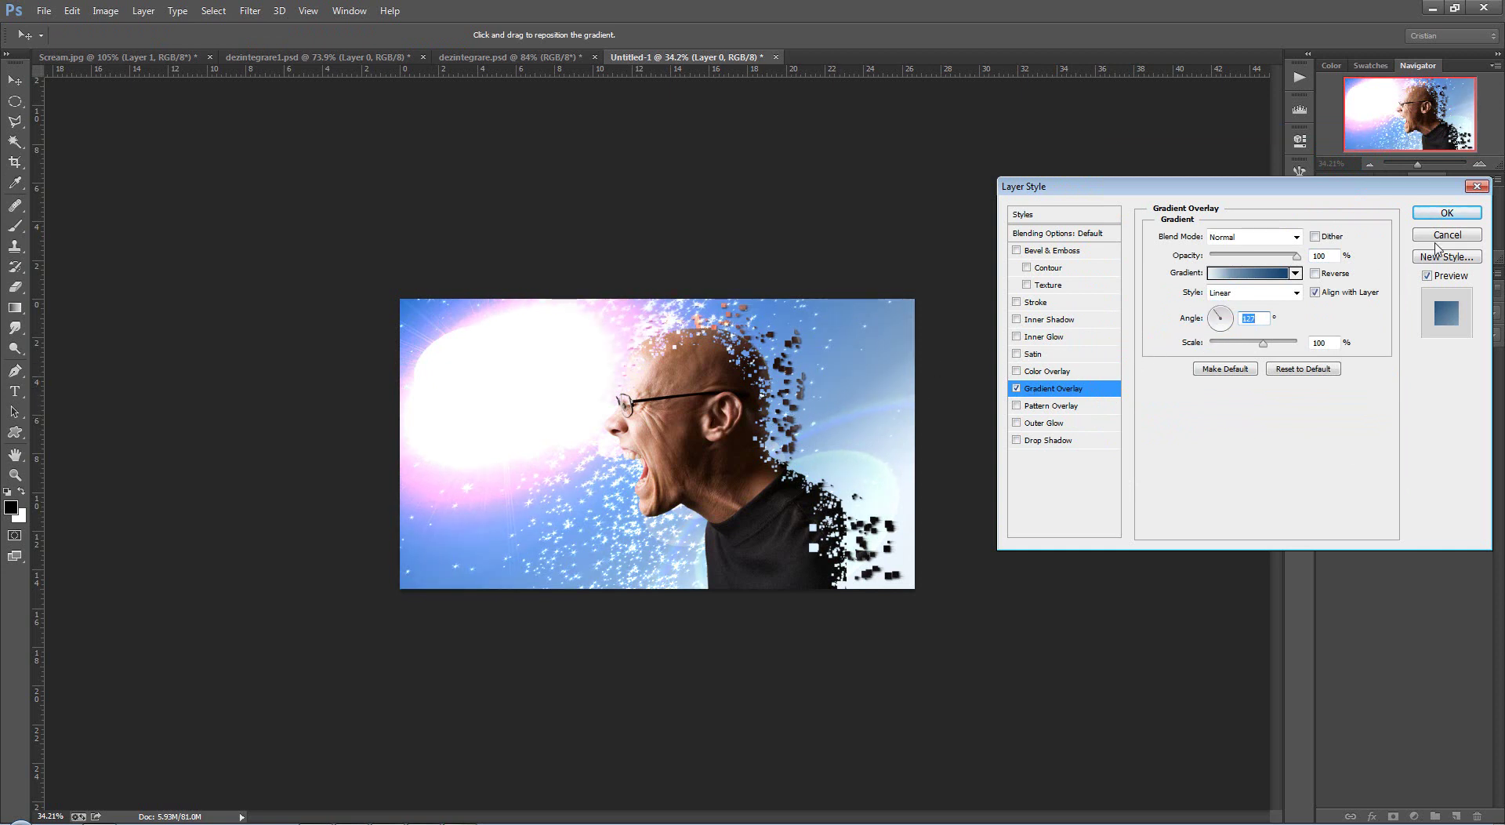
click(1447, 213)
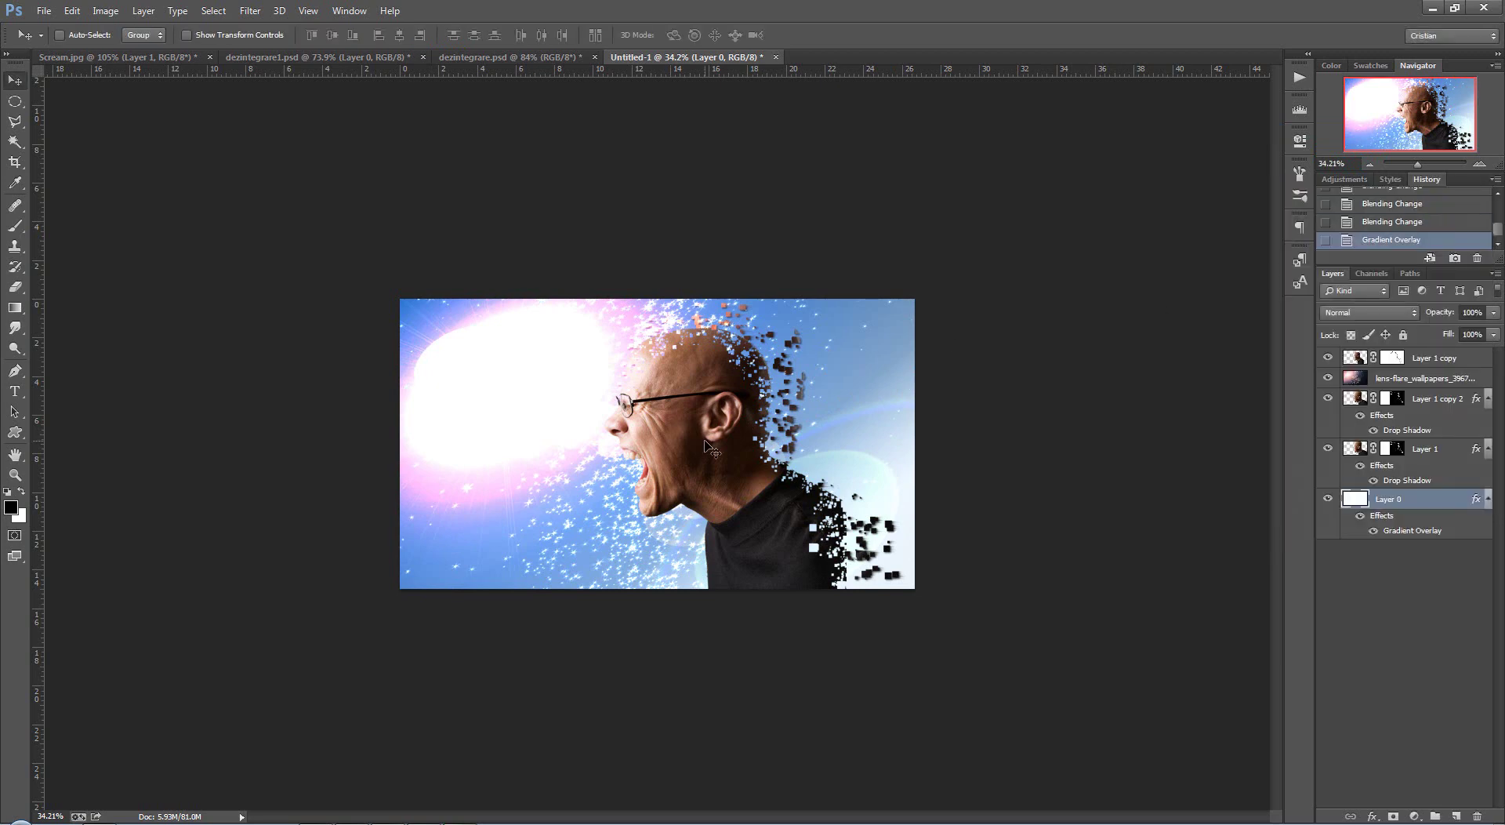
scroll(725, 392, up, 3)
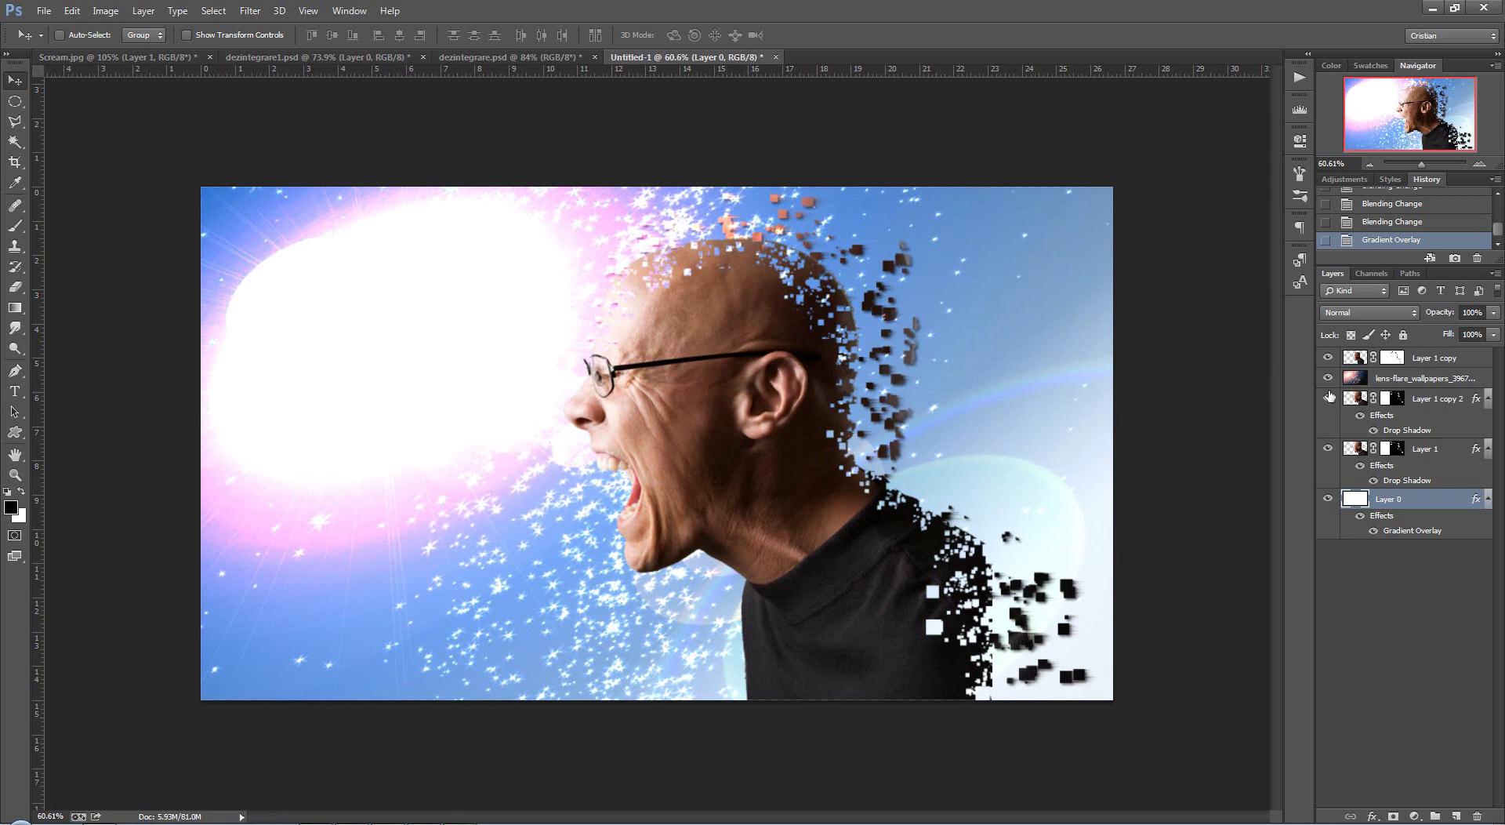
- Make Layer 1 copy active and bring up the 'o lume in mana' image folder
click(1418, 359)
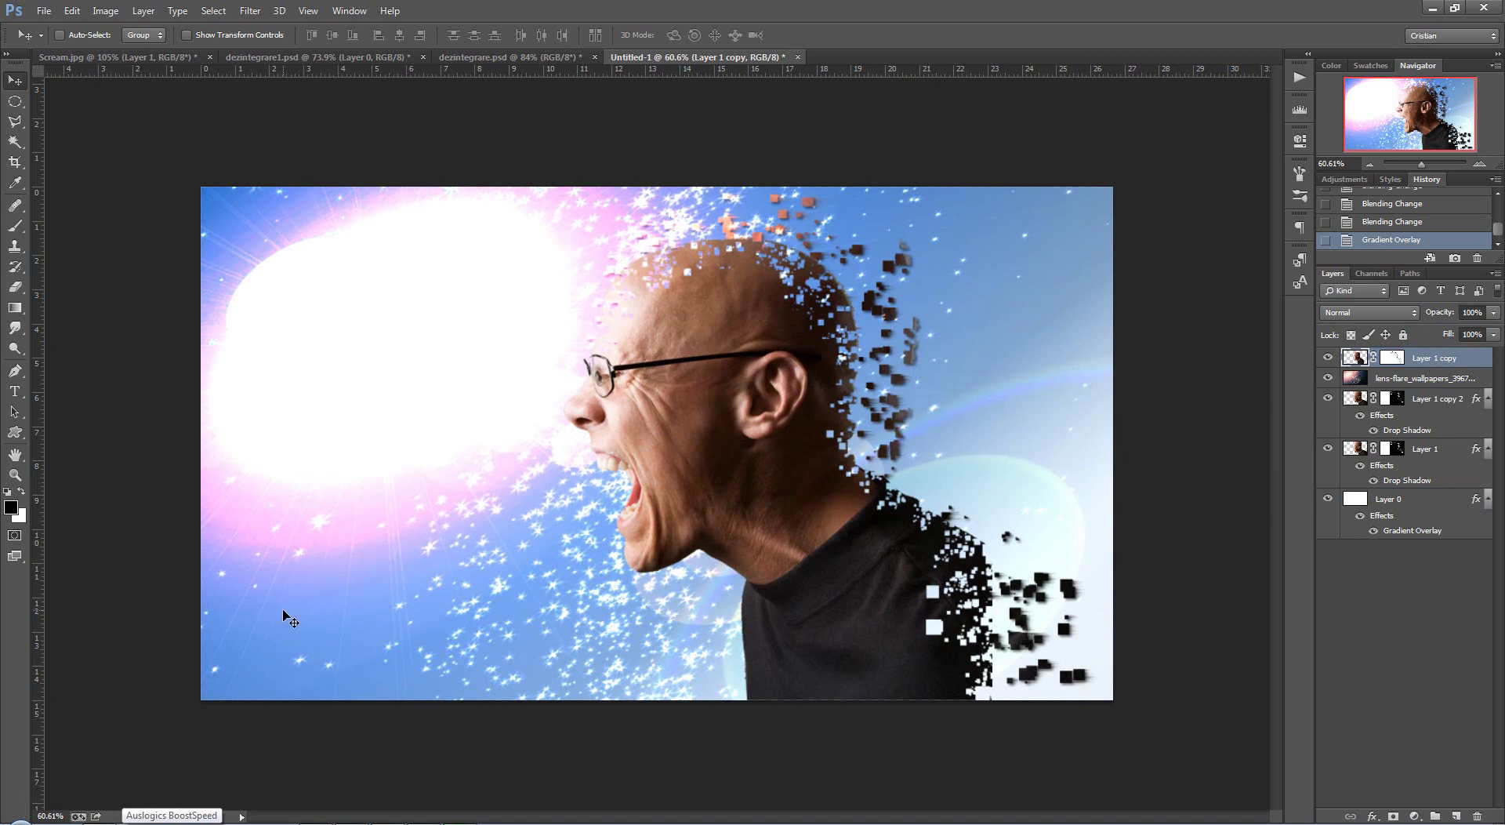
mouse_move(98, 816)
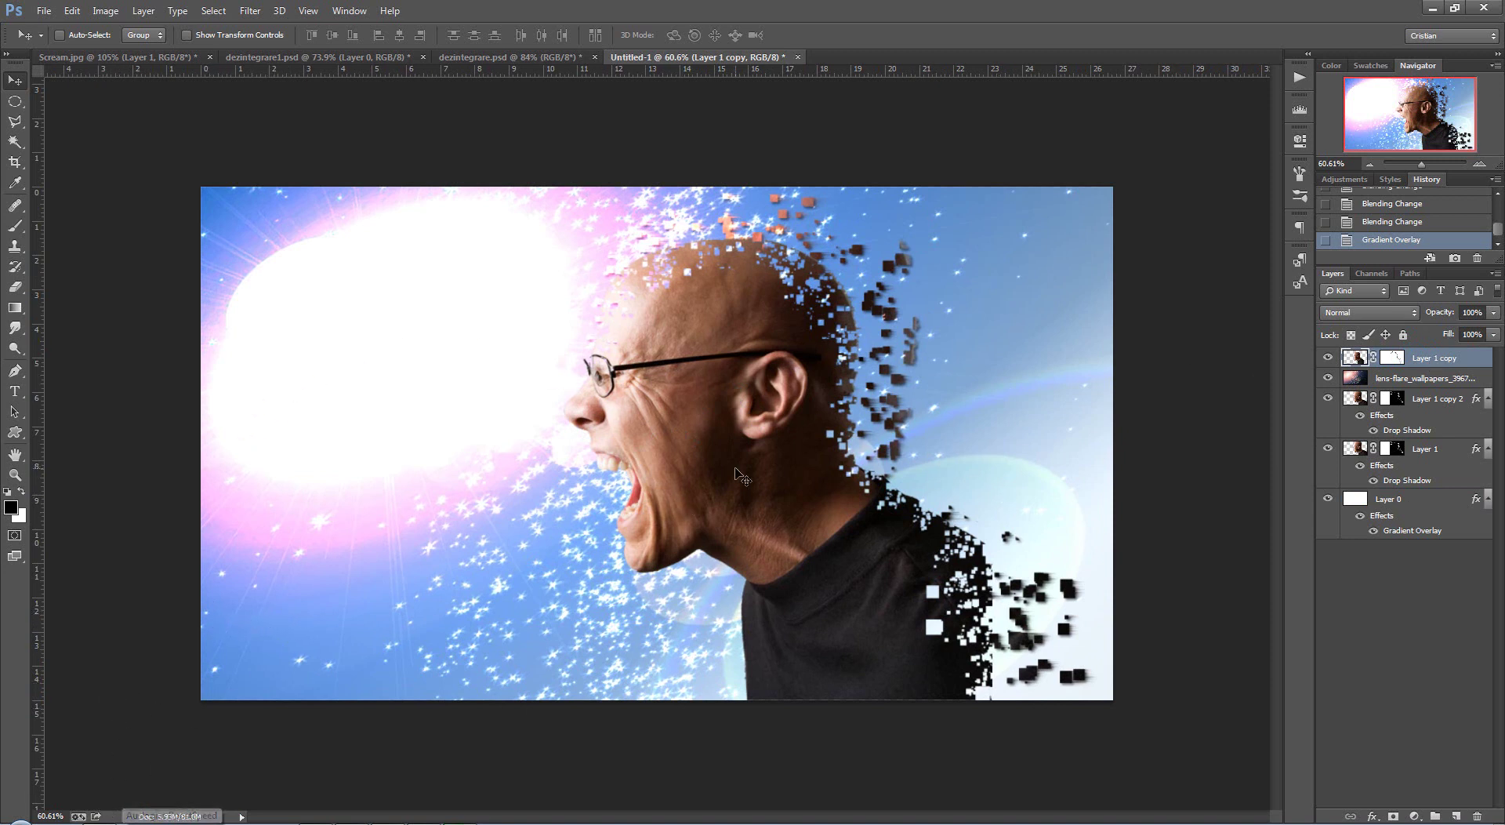
click(98, 803)
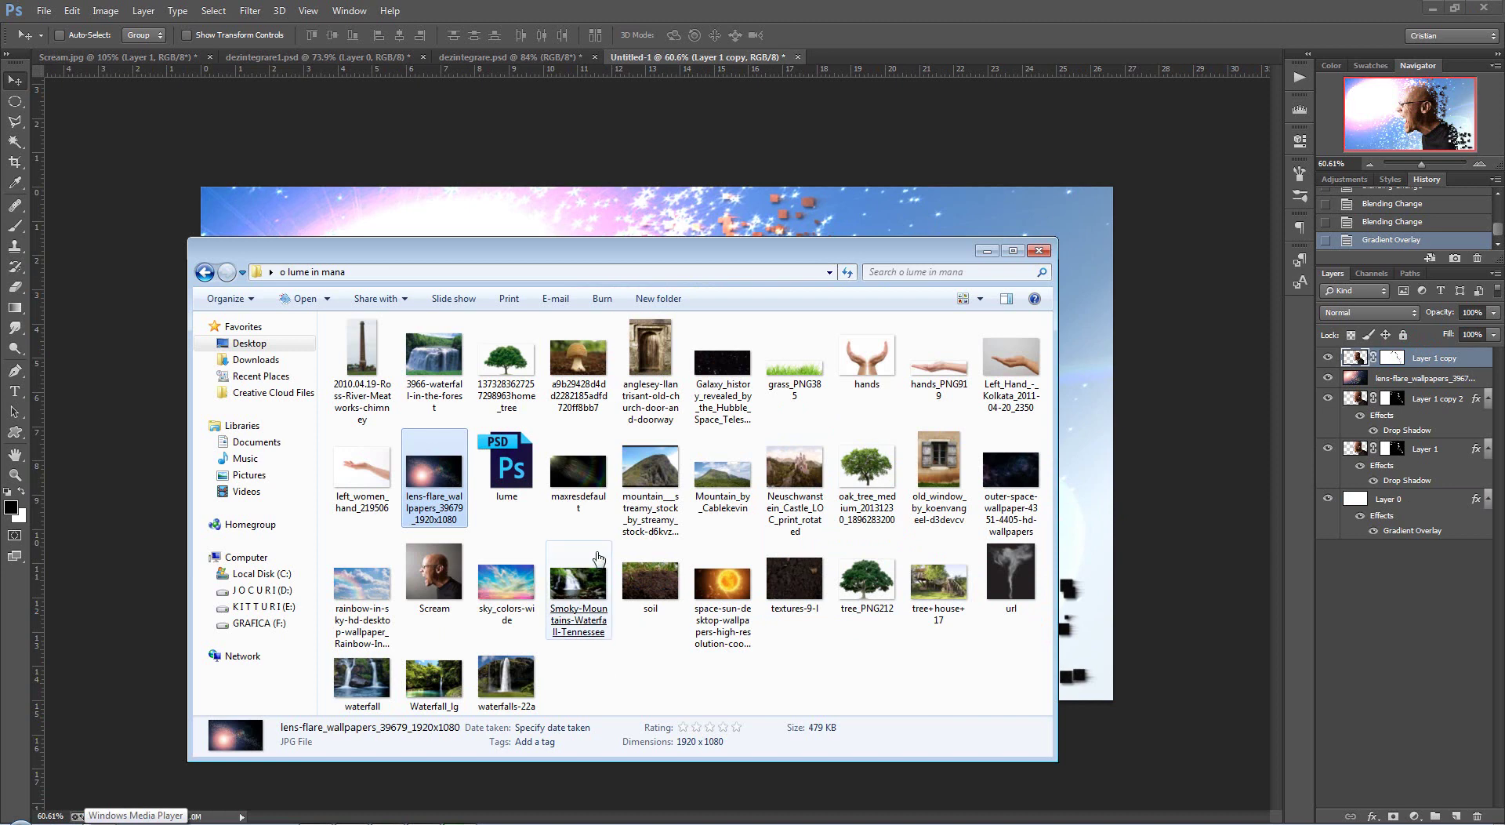
- Place the maxresdefault streak-flare image and scale it to 150% to fill the canvas
drag(579, 471, 921, 225)
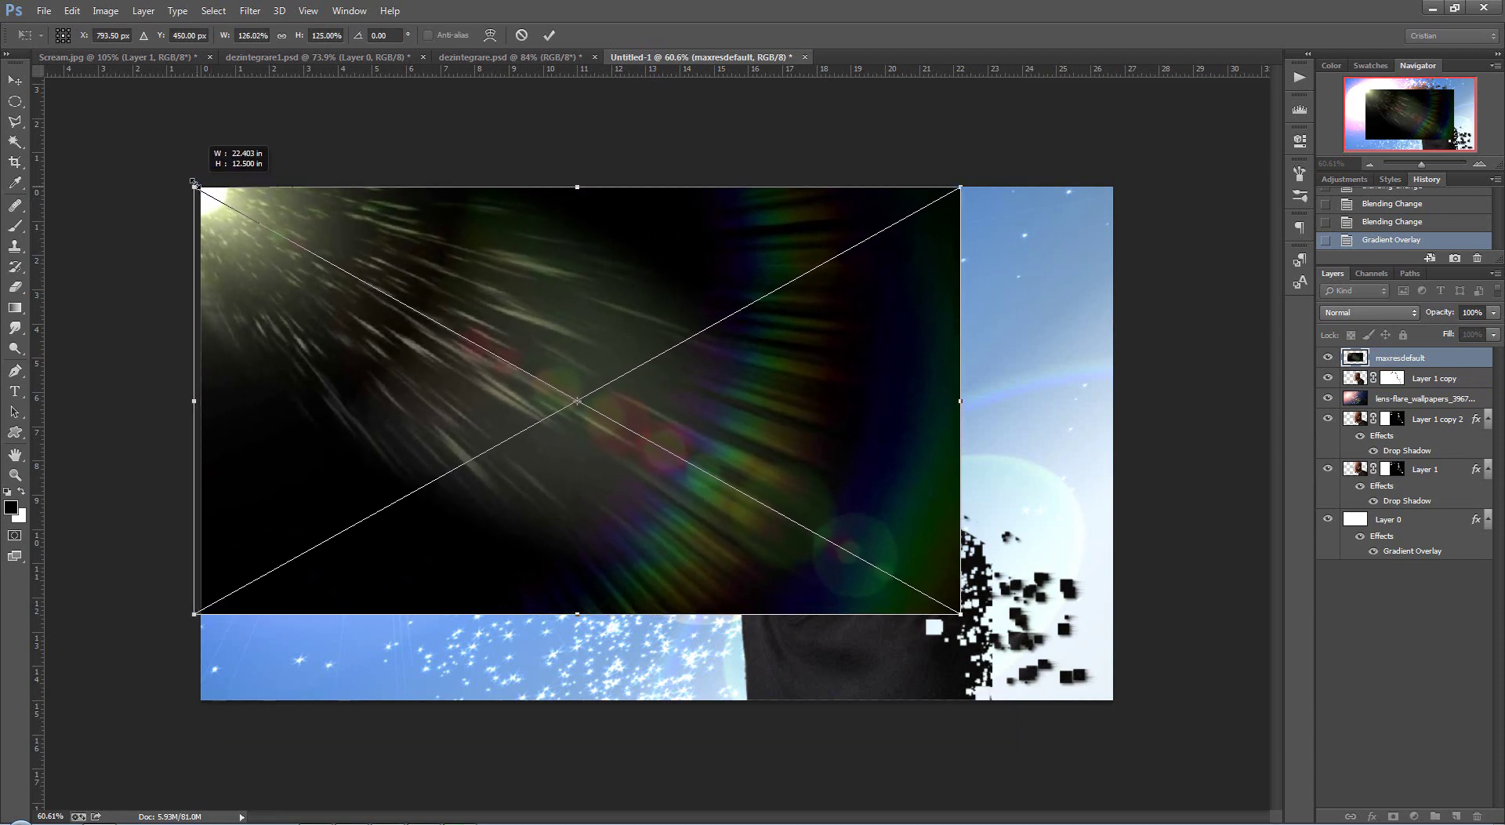
drag(352, 268, 202, 188)
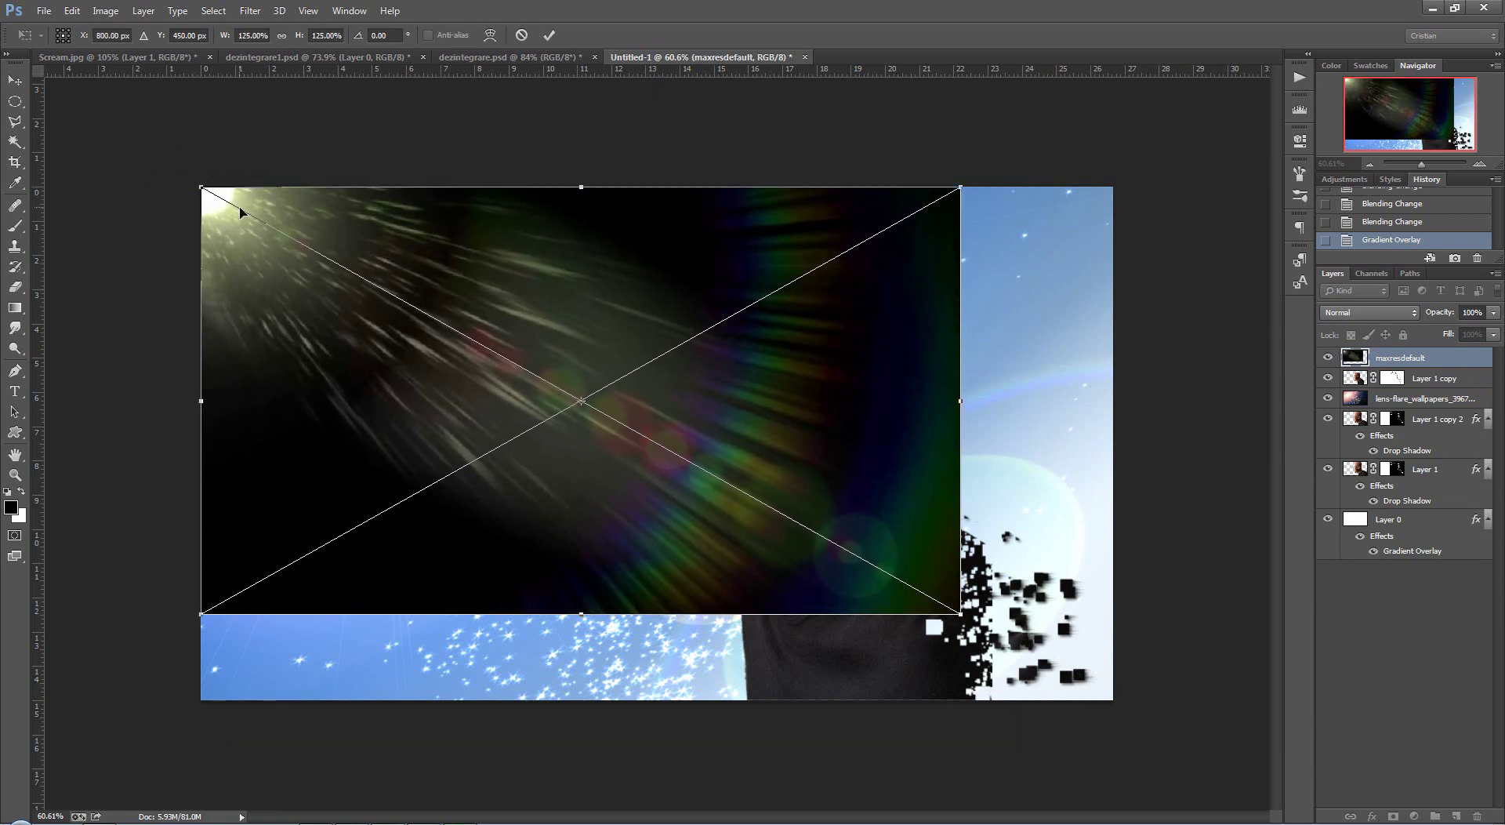
drag(957, 611, 1107, 700)
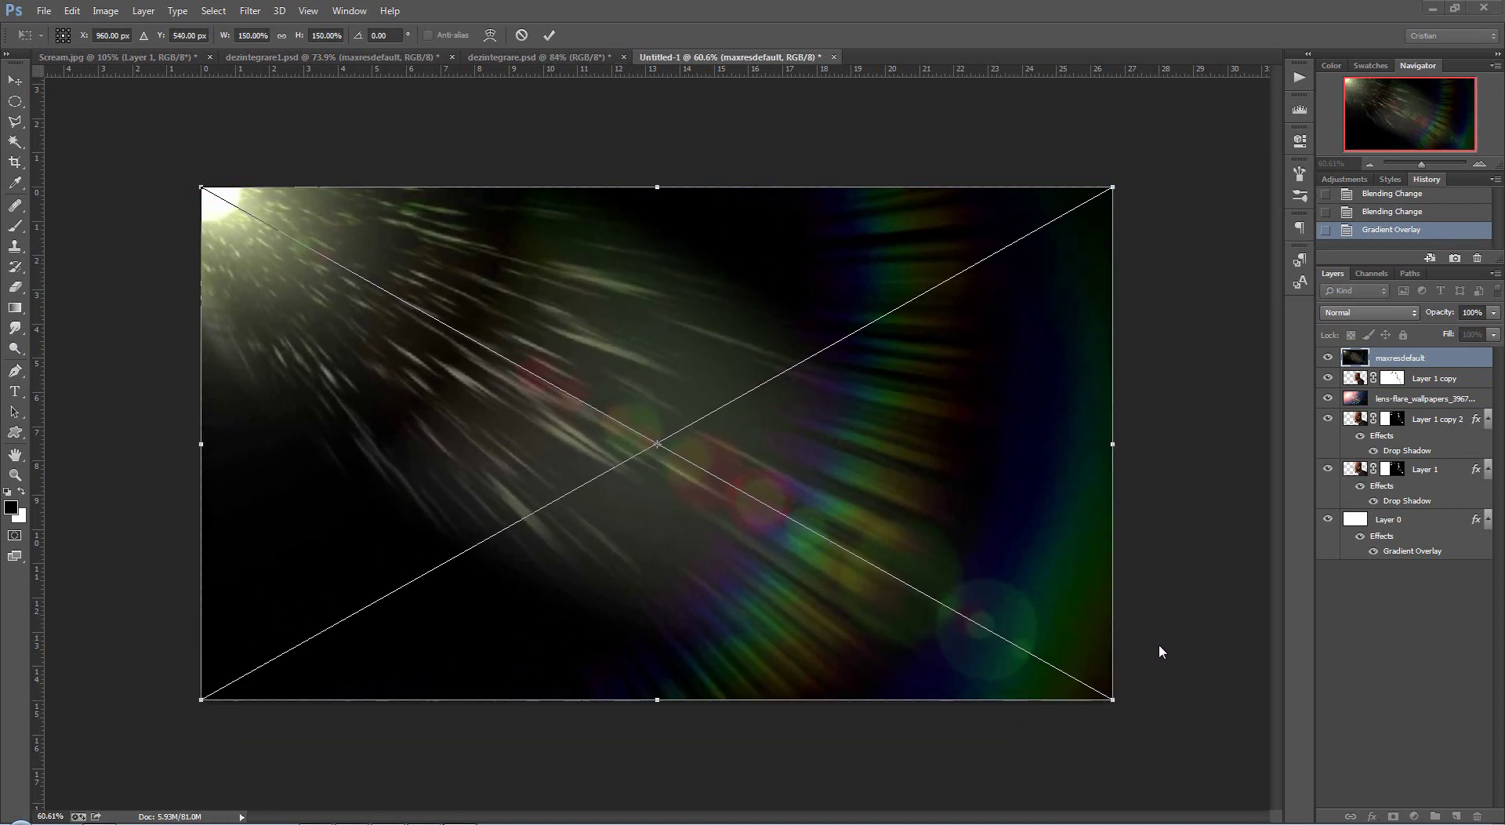
key(Return)
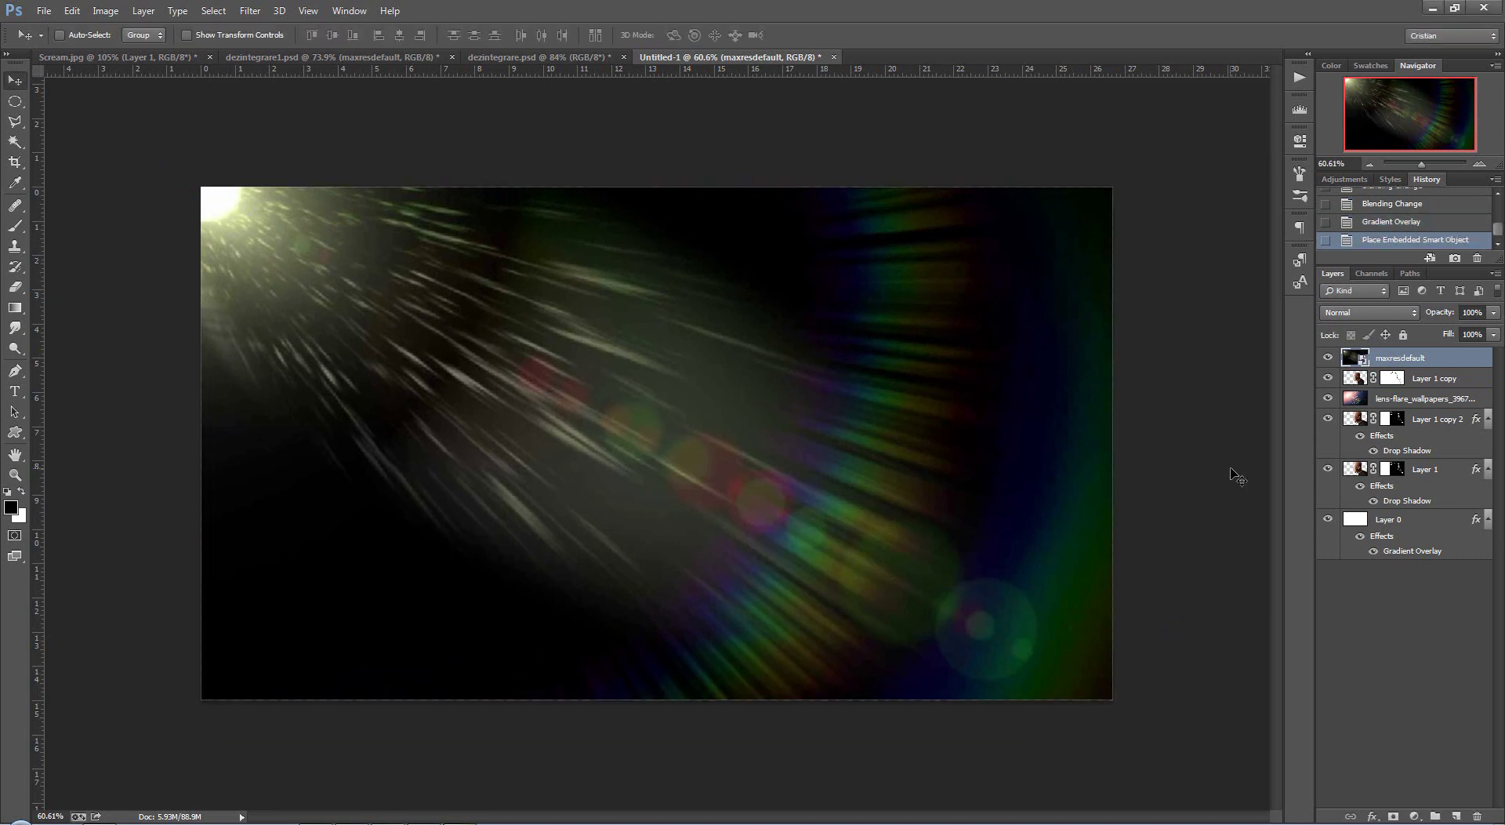
- Rasterize the flare layer, blend it with Linear Dodge (Add), and stamp all visible layers into Layer 2
right_click(1399, 359)
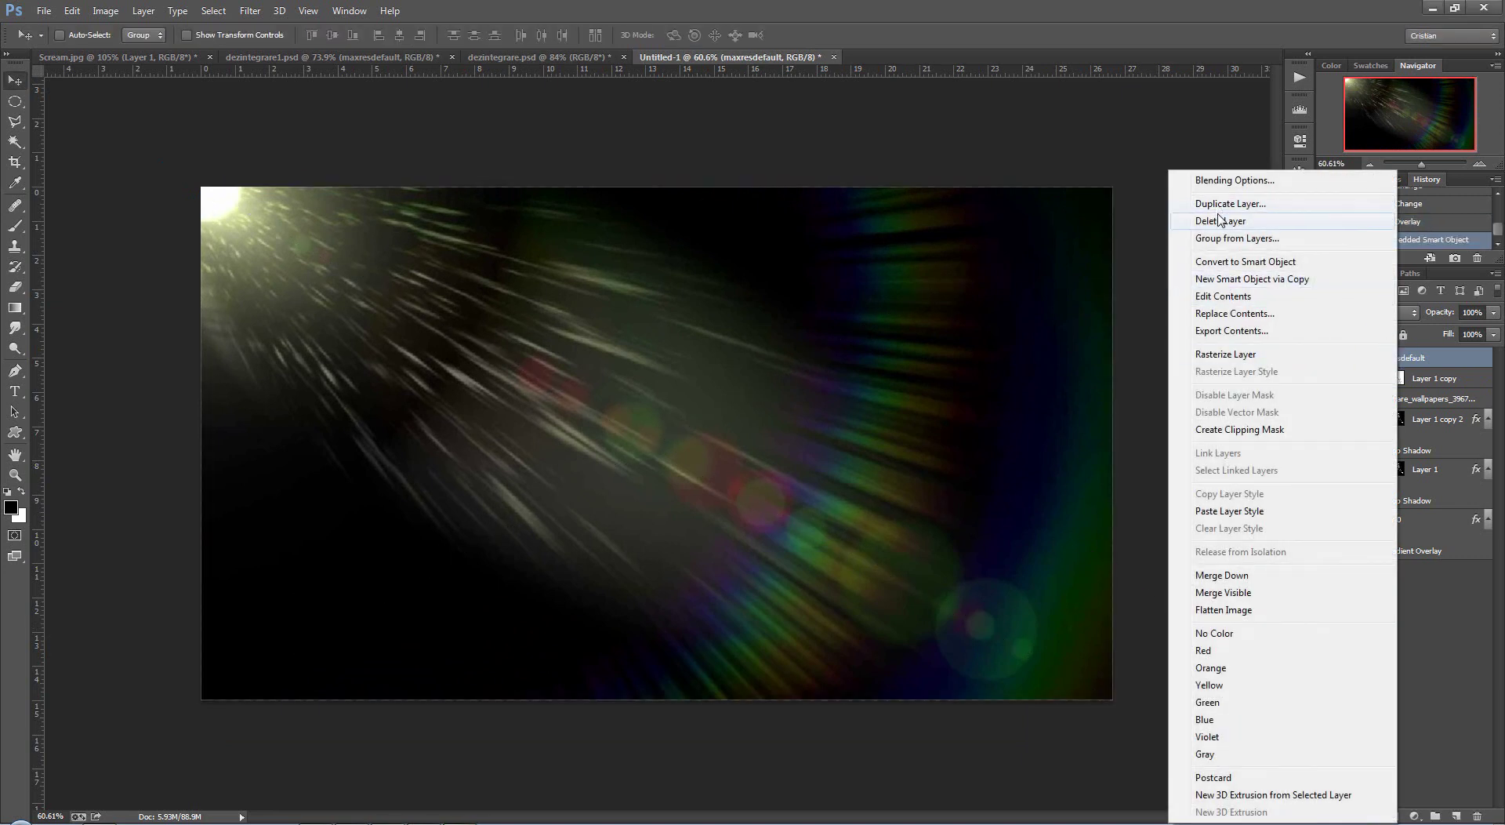
click(1224, 353)
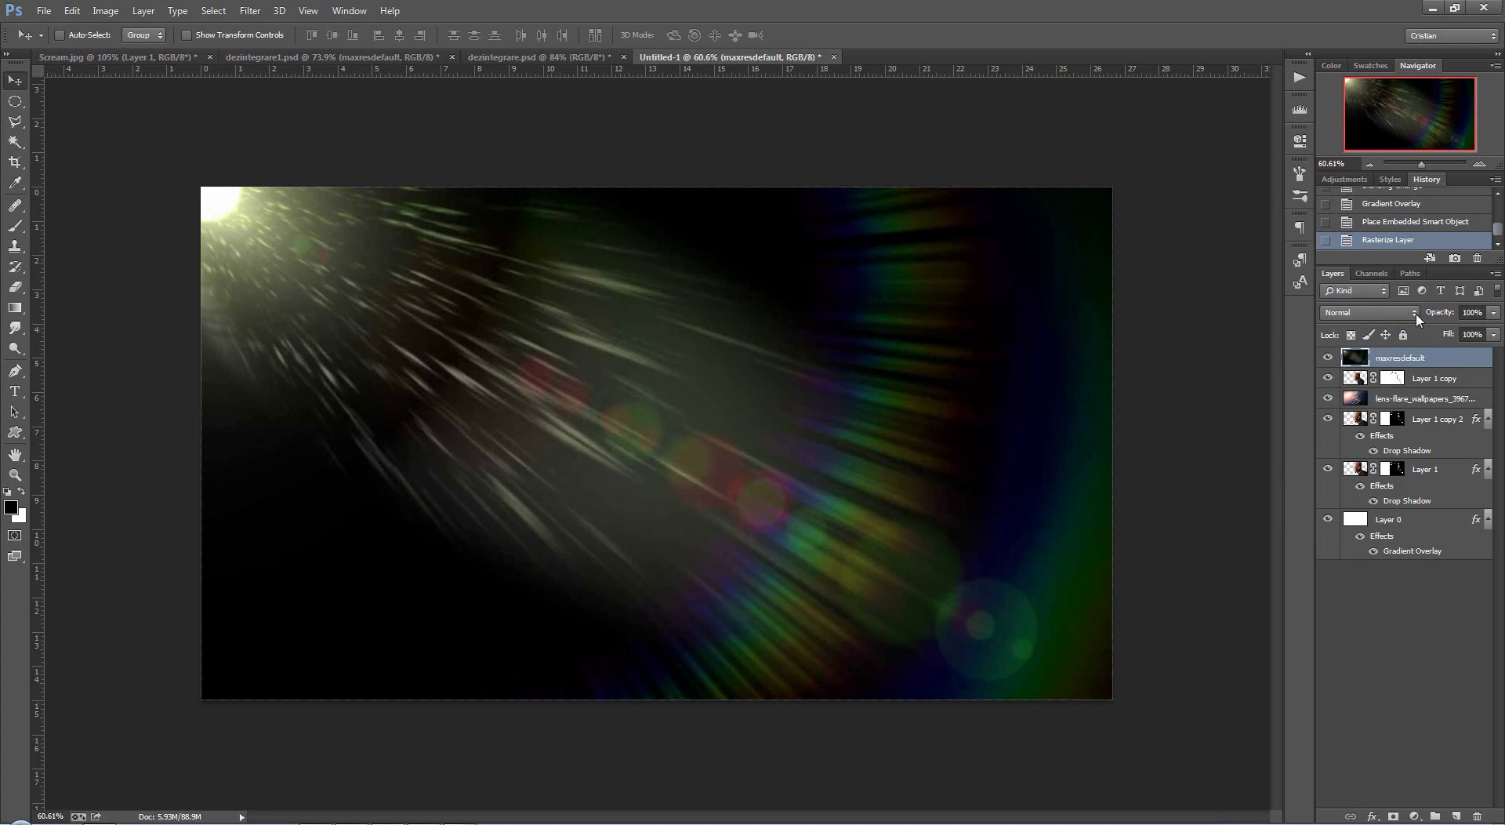
click(1395, 315)
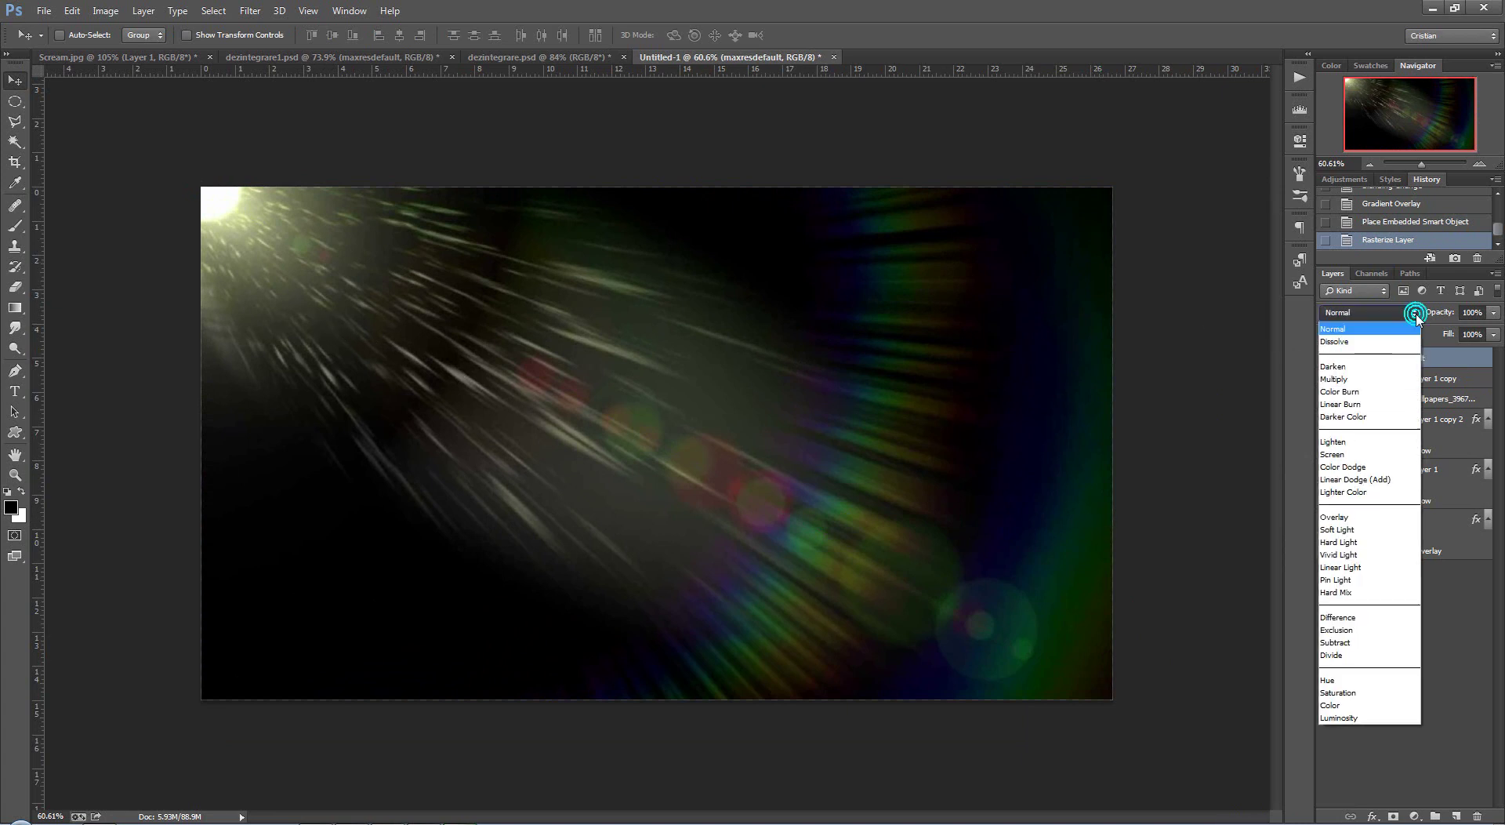
click(1352, 481)
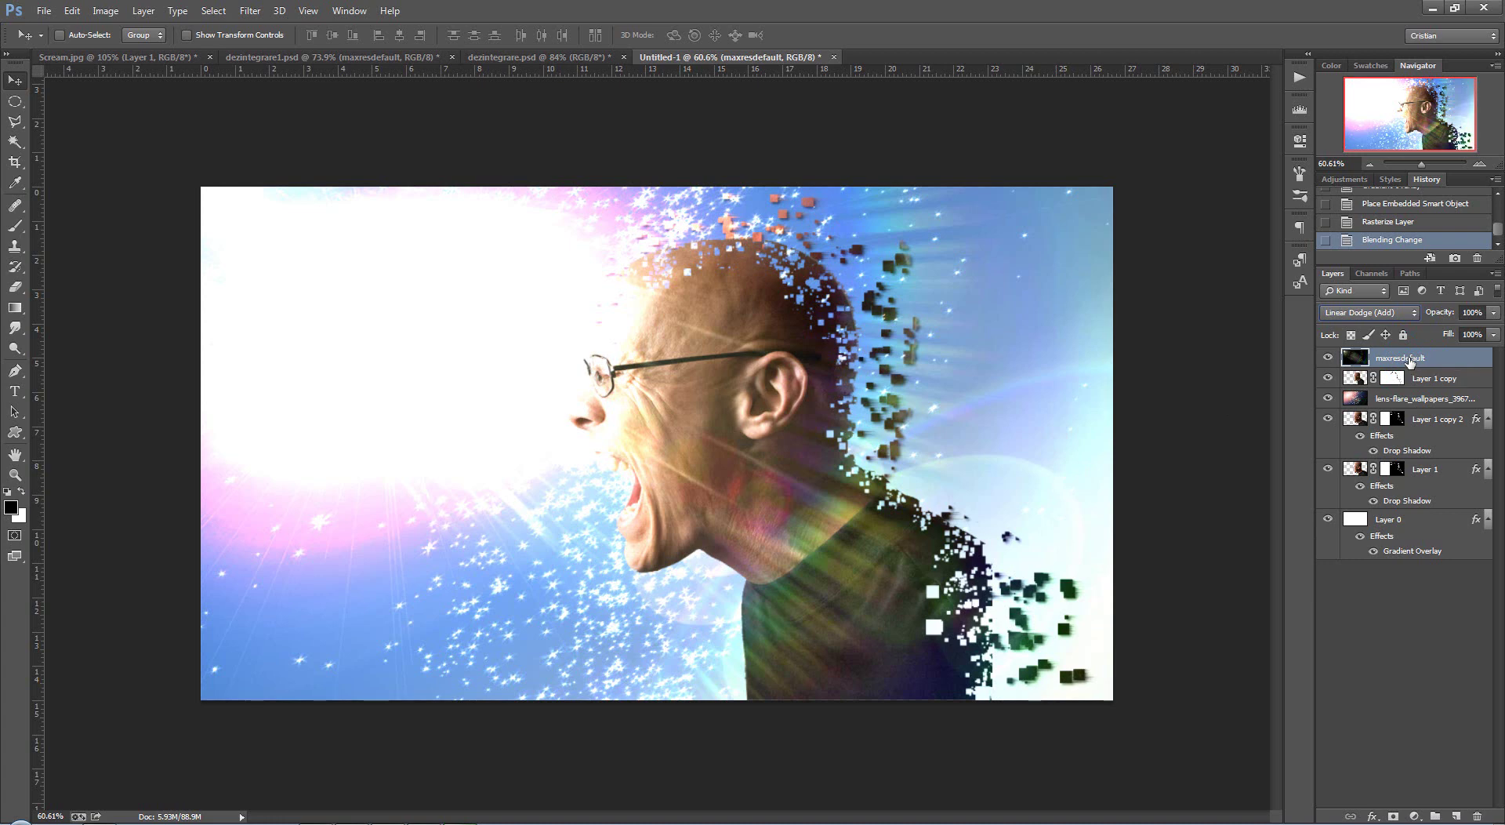
key(ctrl+shift+alt+e)
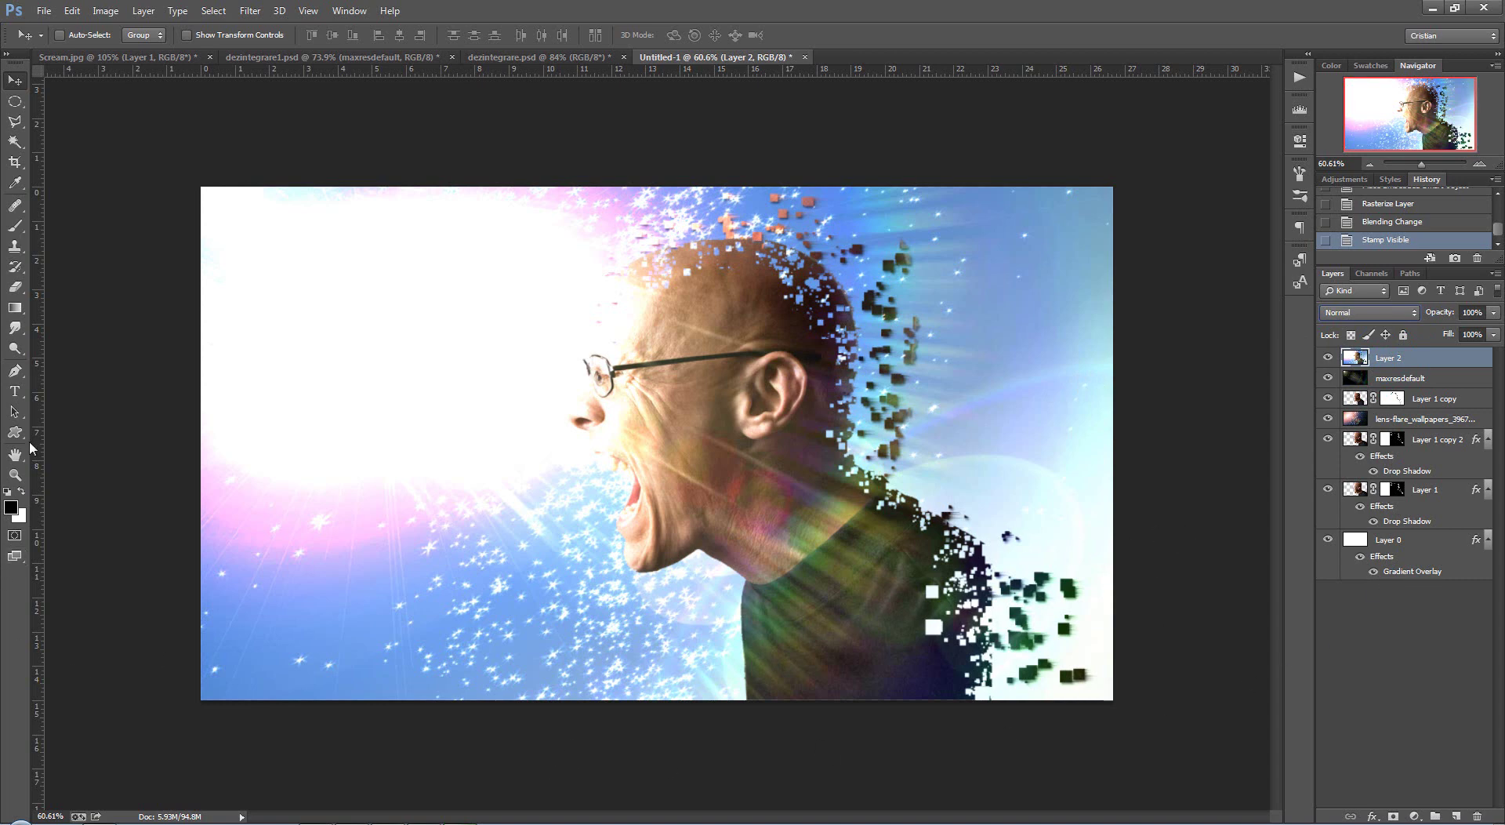
- Draw a 100 px feathered oval selection around the man's head and position it
click(14, 102)
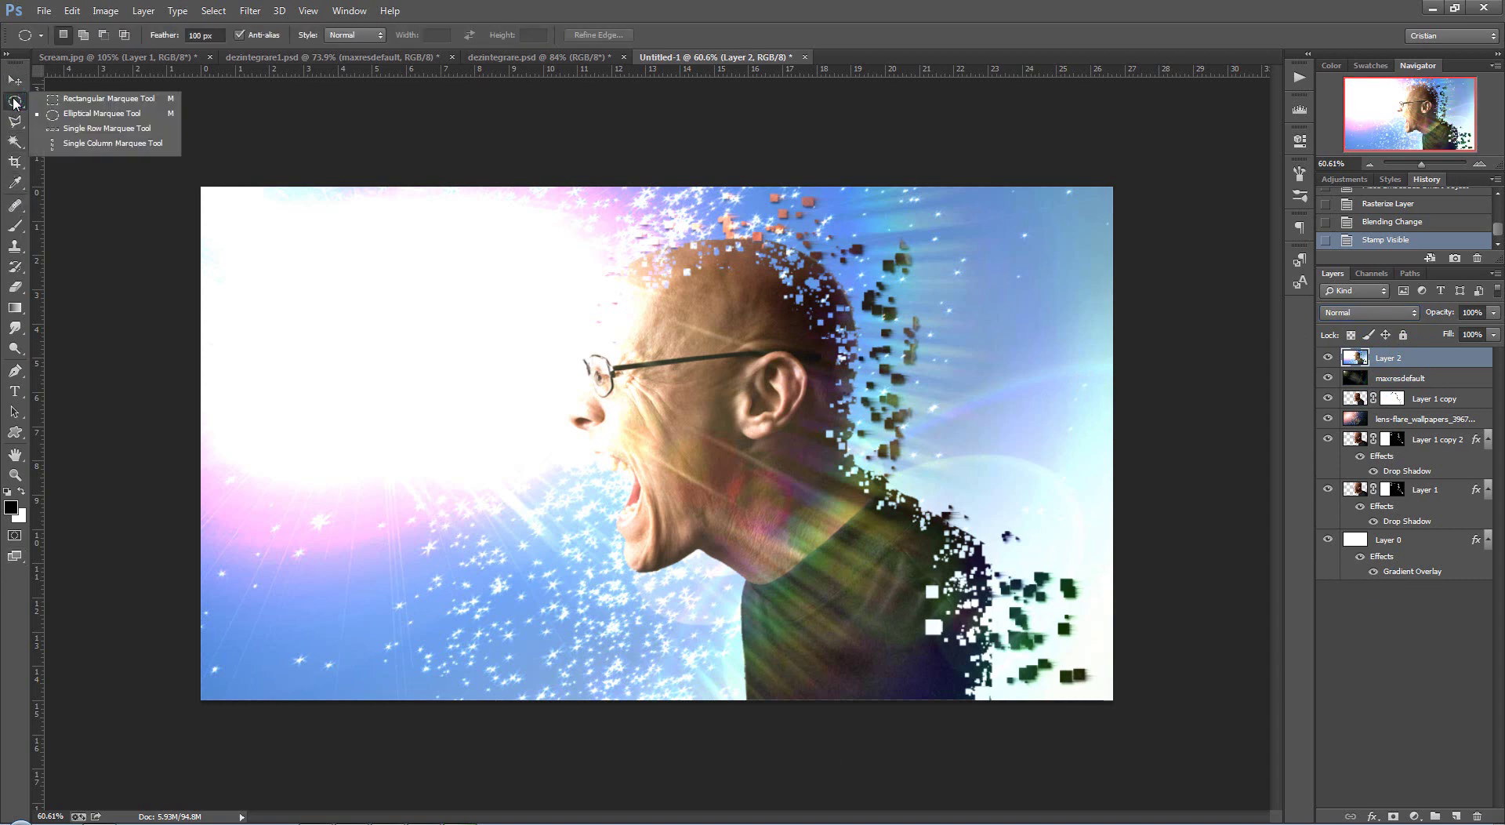
click(68, 113)
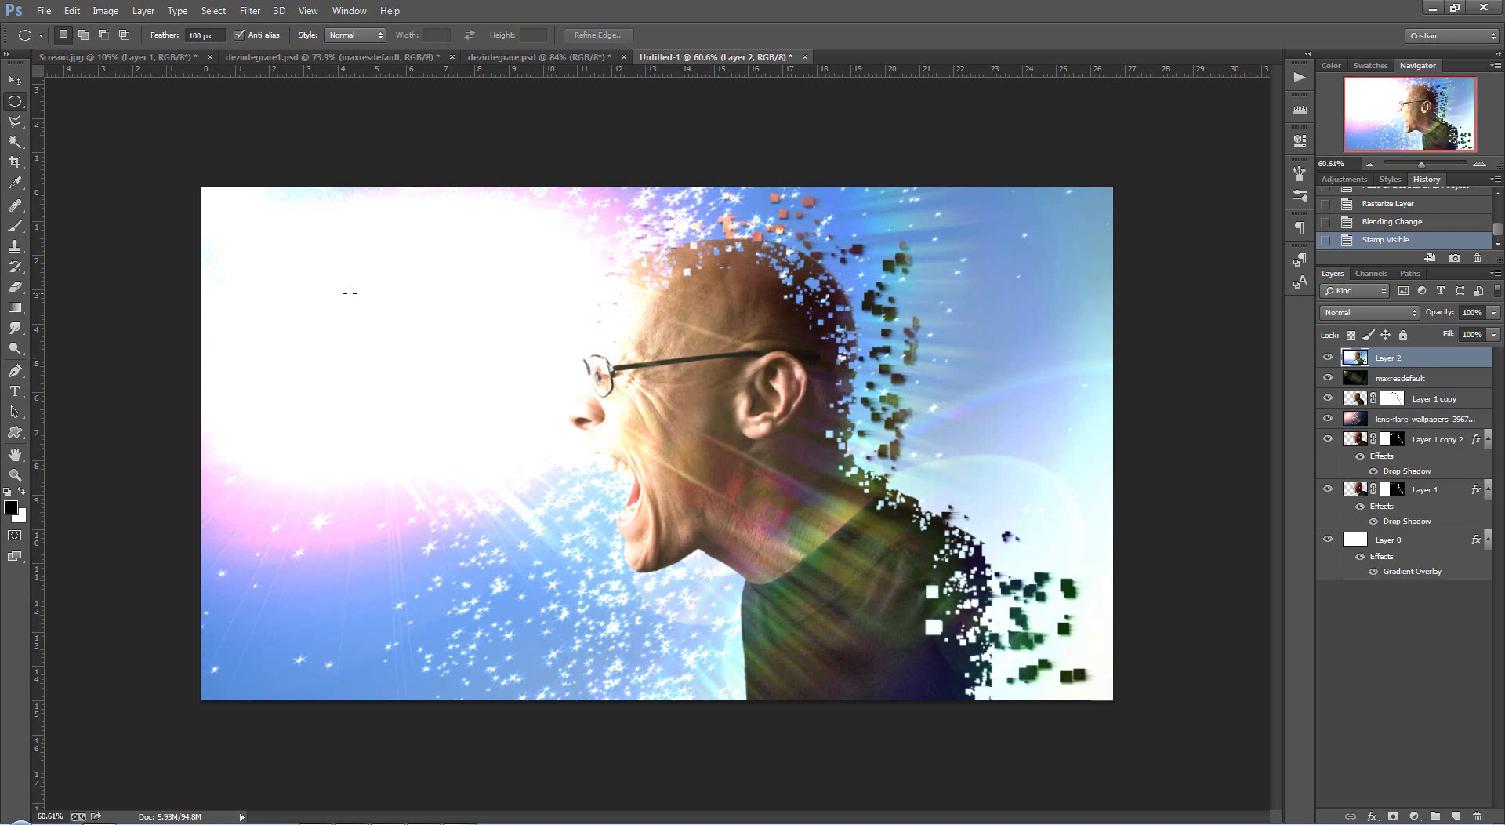
drag(282, 229, 960, 676)
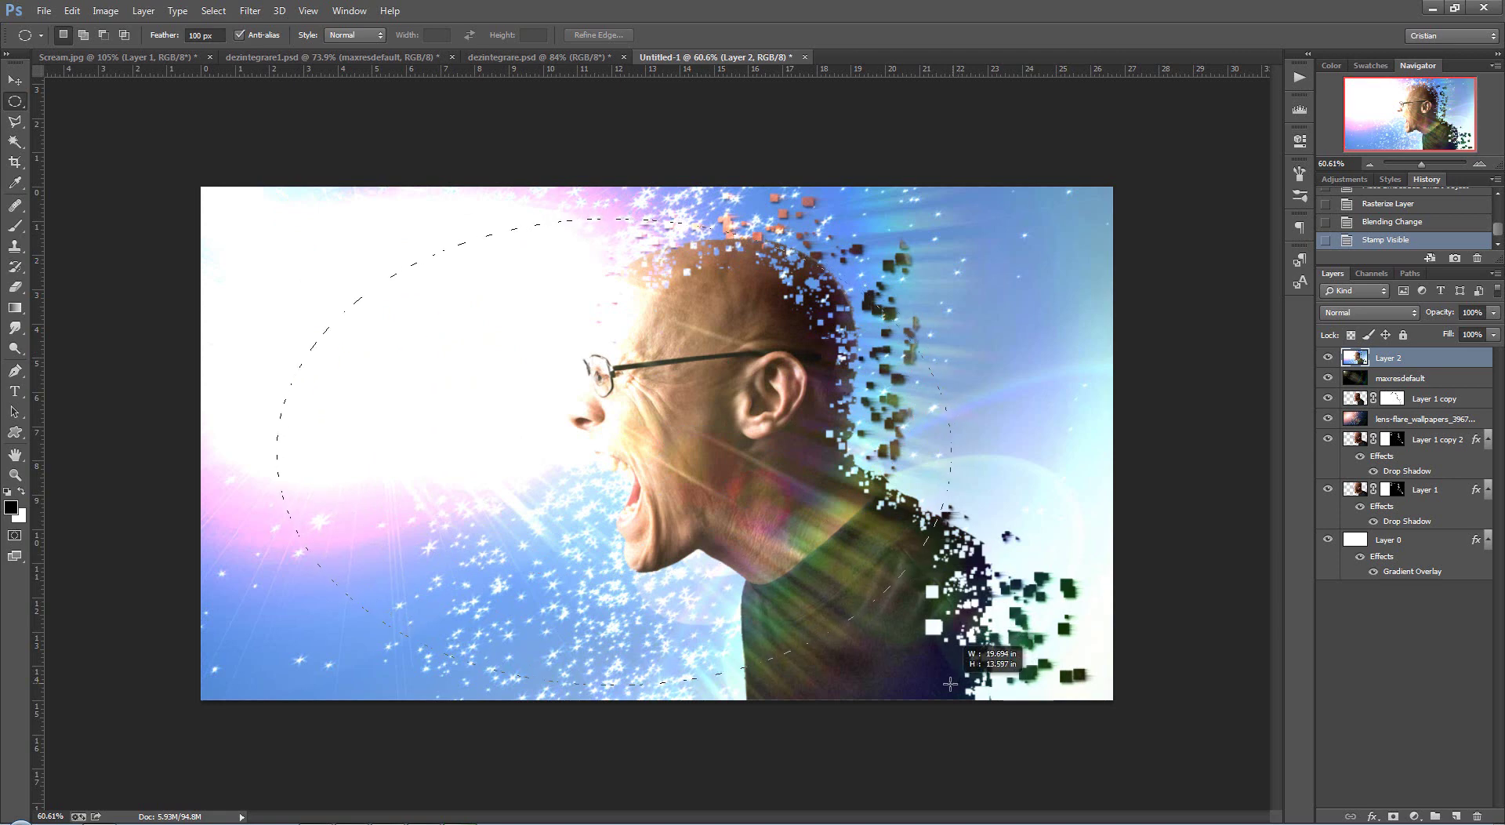
drag(961, 676, 931, 696)
drag(693, 482, 739, 448)
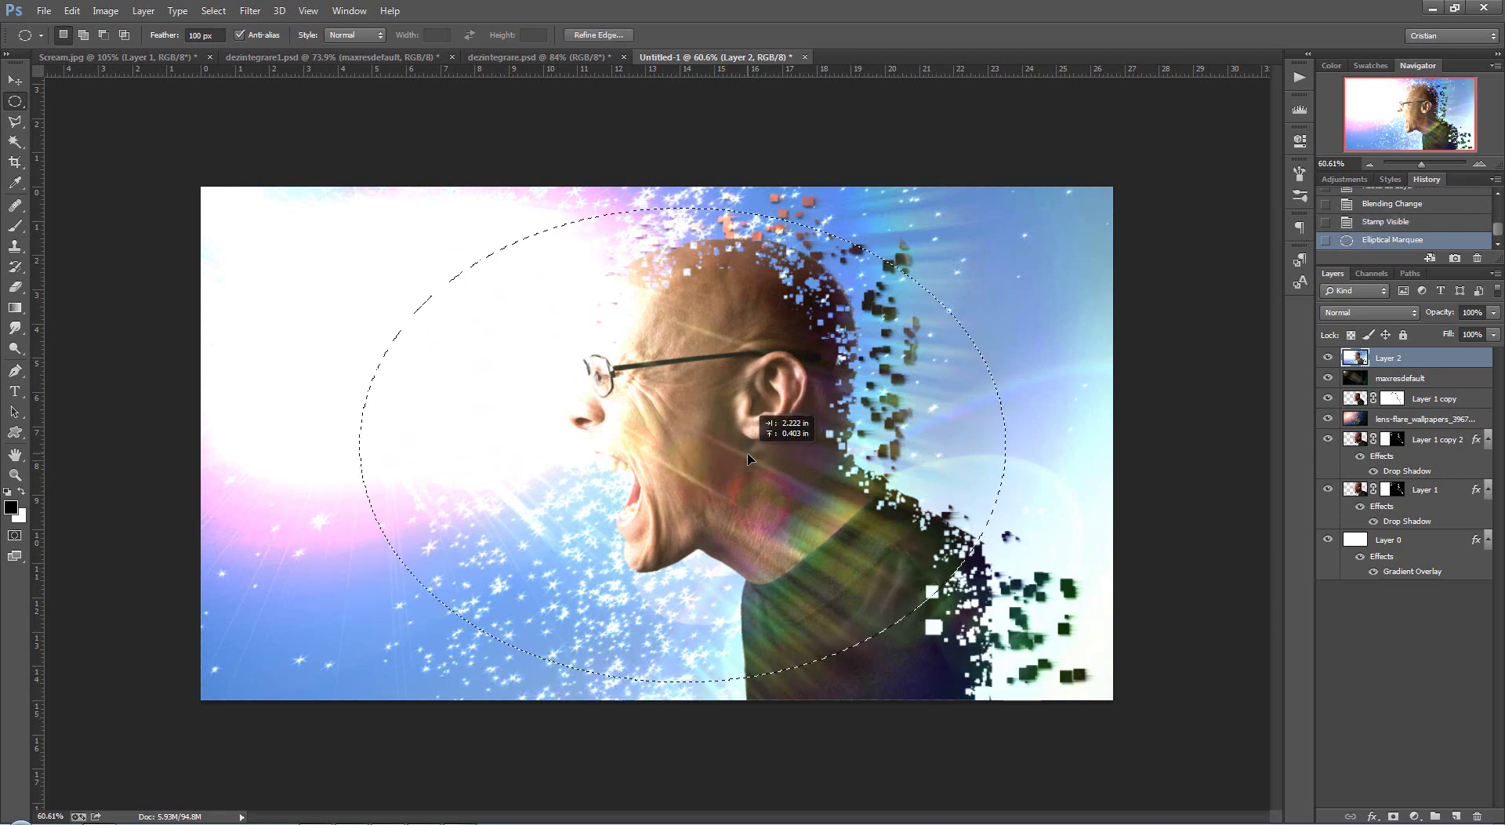
drag(738, 448, 755, 449)
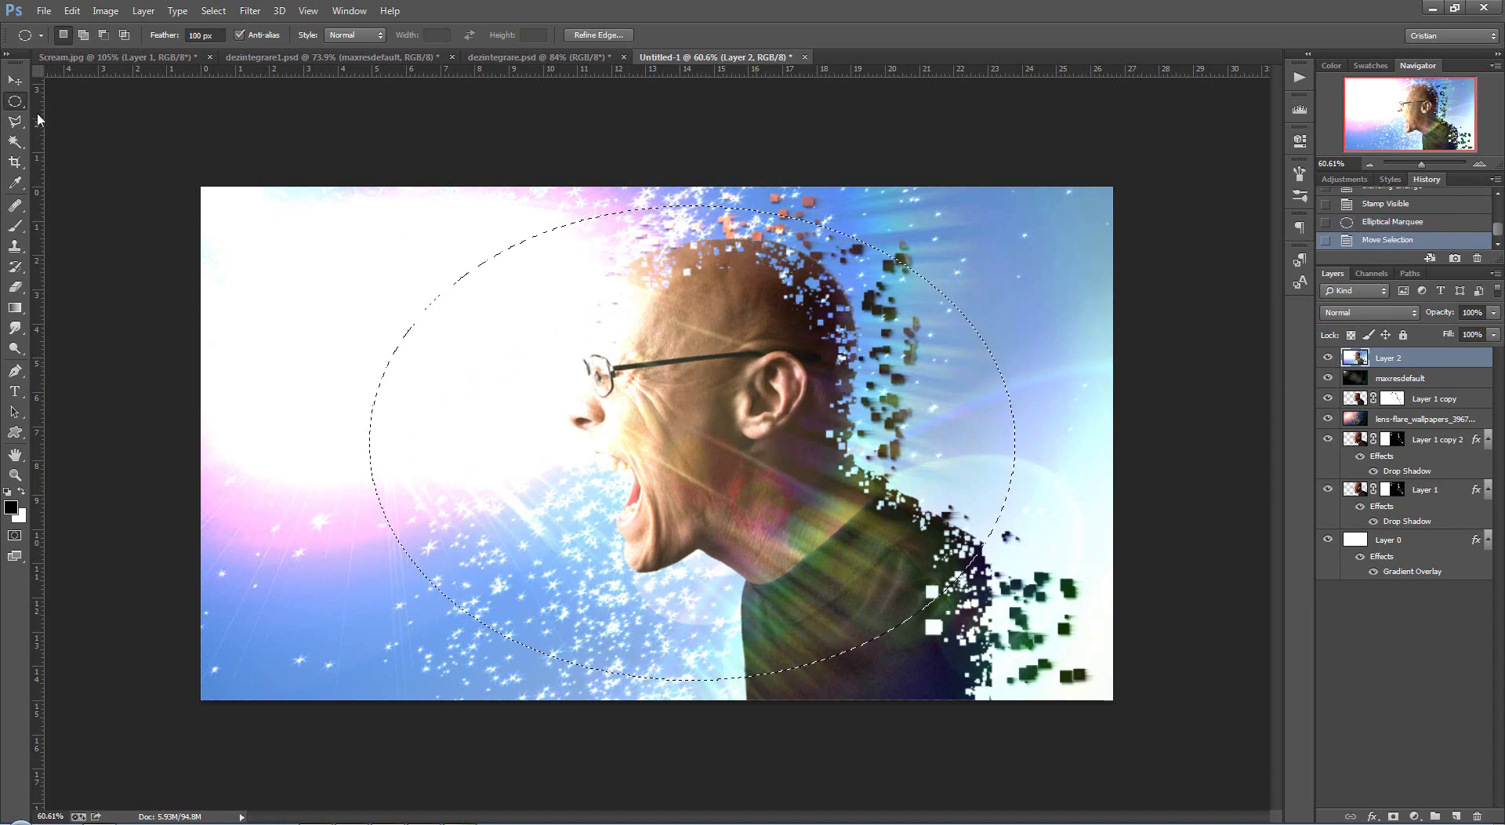
mouse_move(797, 308)
mouse_down()
mouse_move(758, 311)
mouse_move(793, 321)
mouse_up()
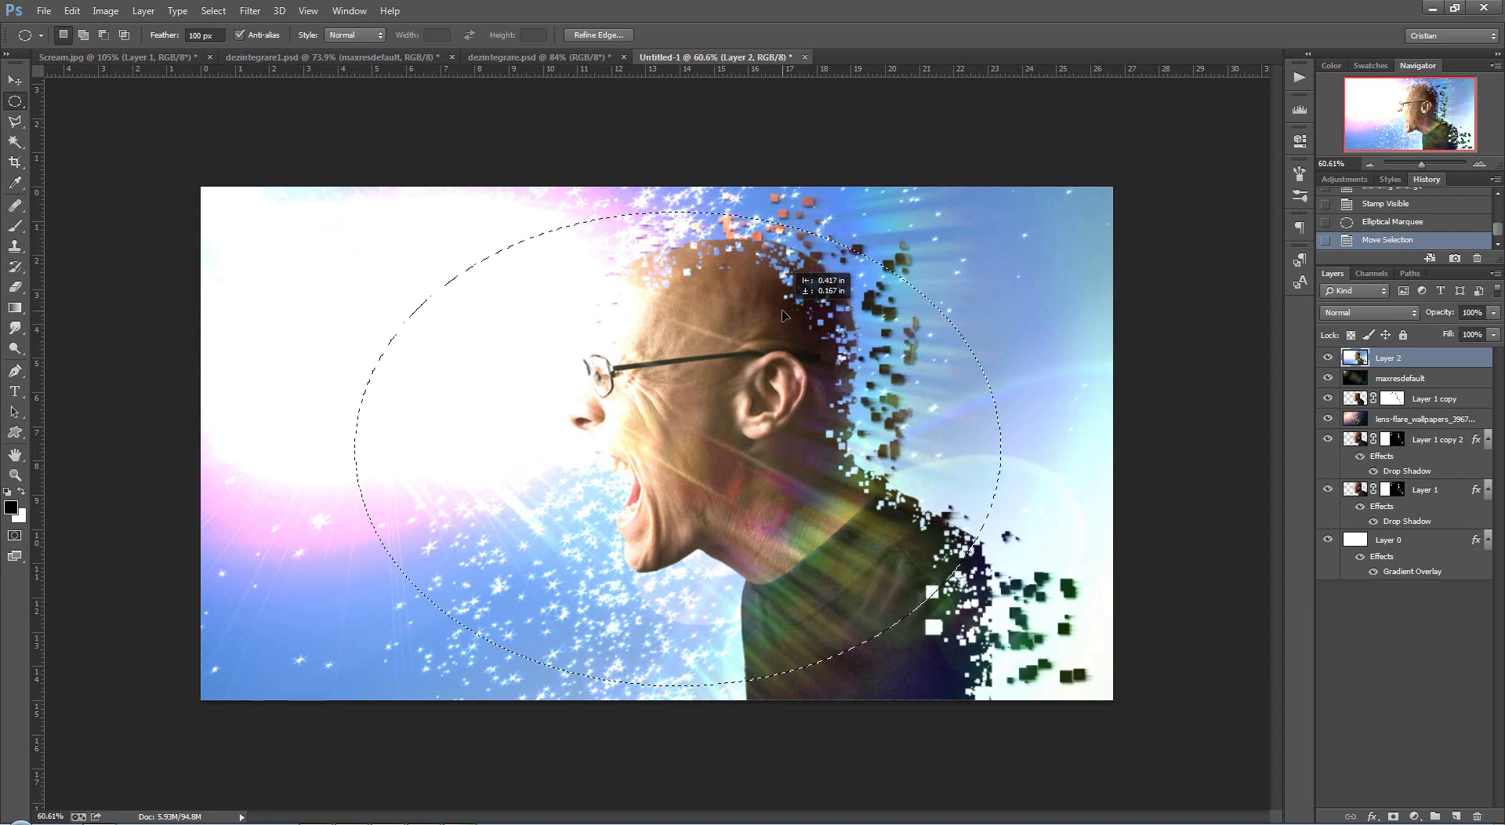
- Undo an accidental pixel move, then invert the selection to everything outside the oval
click(18, 80)
drag(695, 346, 543, 335)
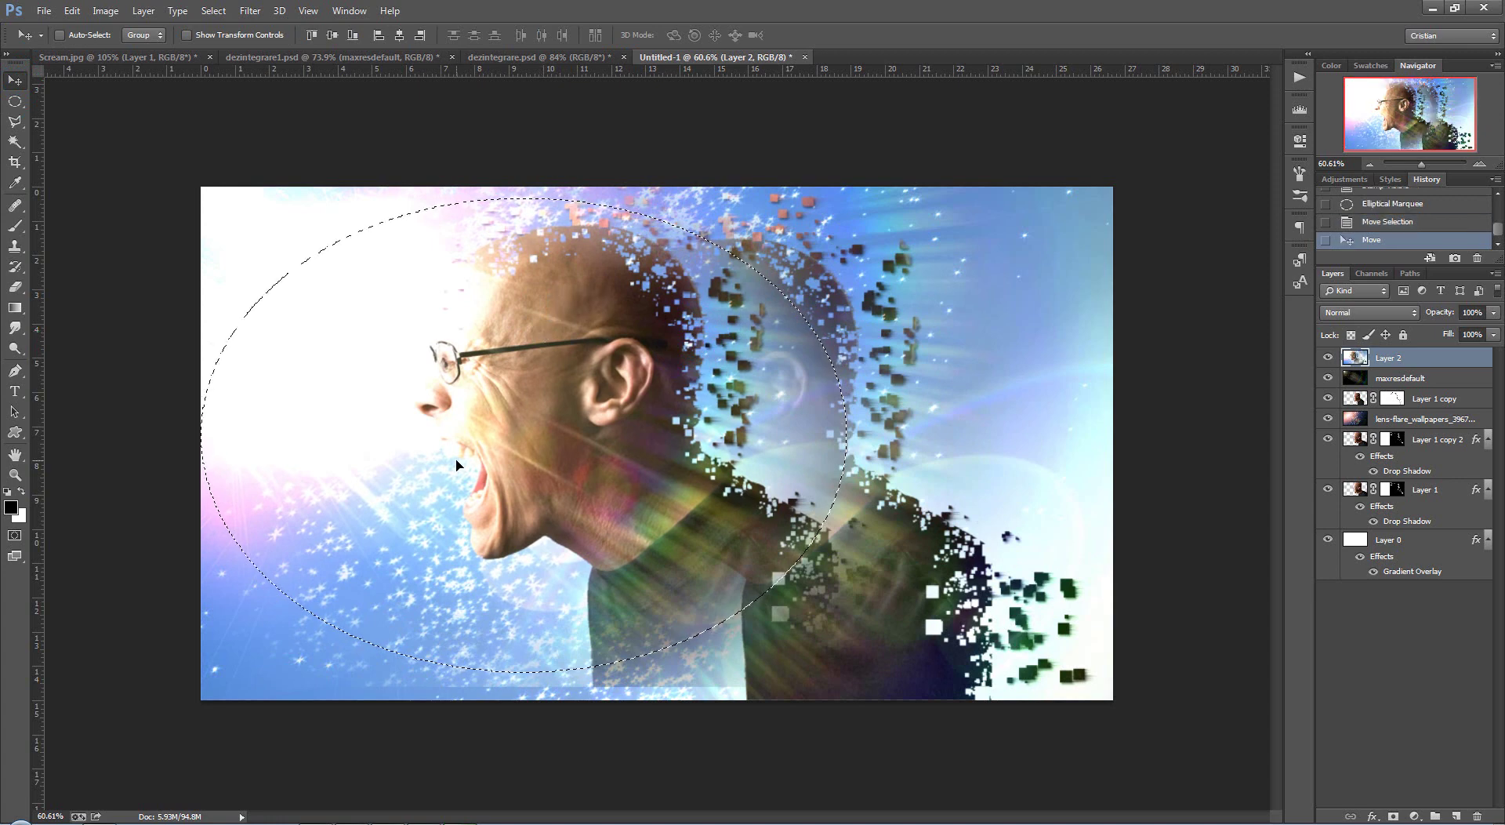
key(ctrl+z)
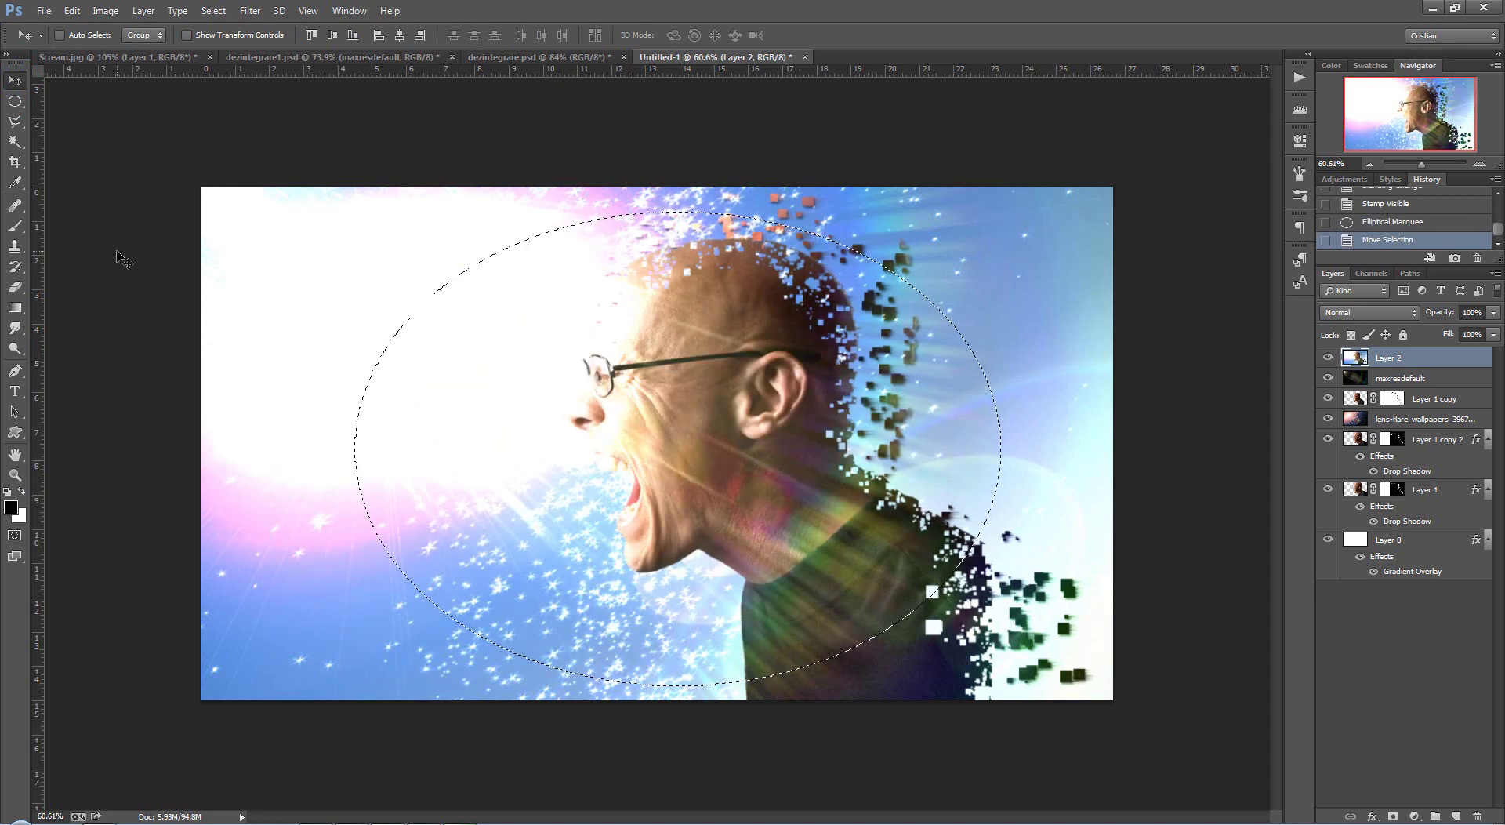
click(15, 102)
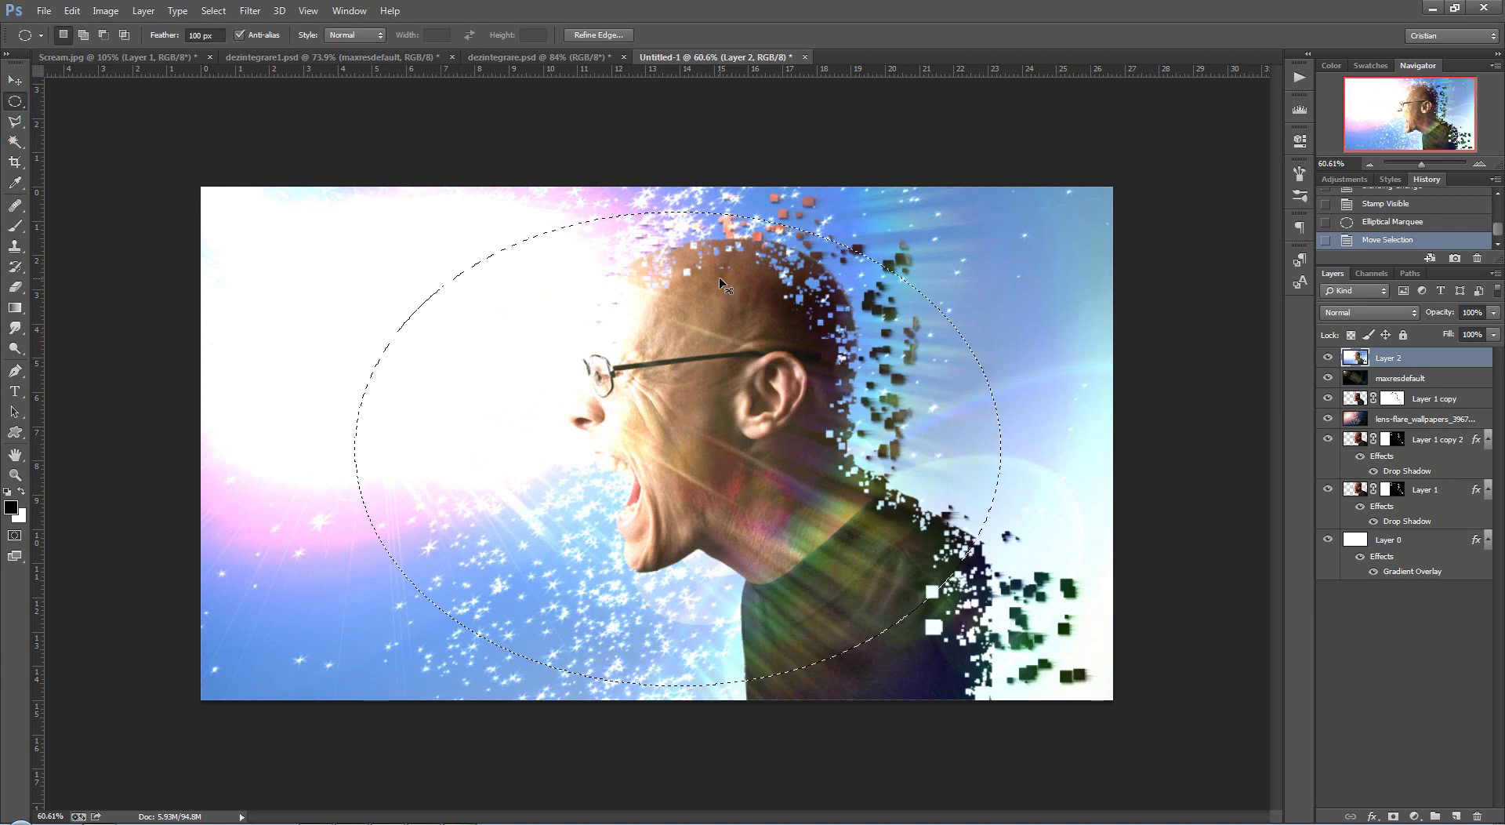
key(ctrl+shift+i)
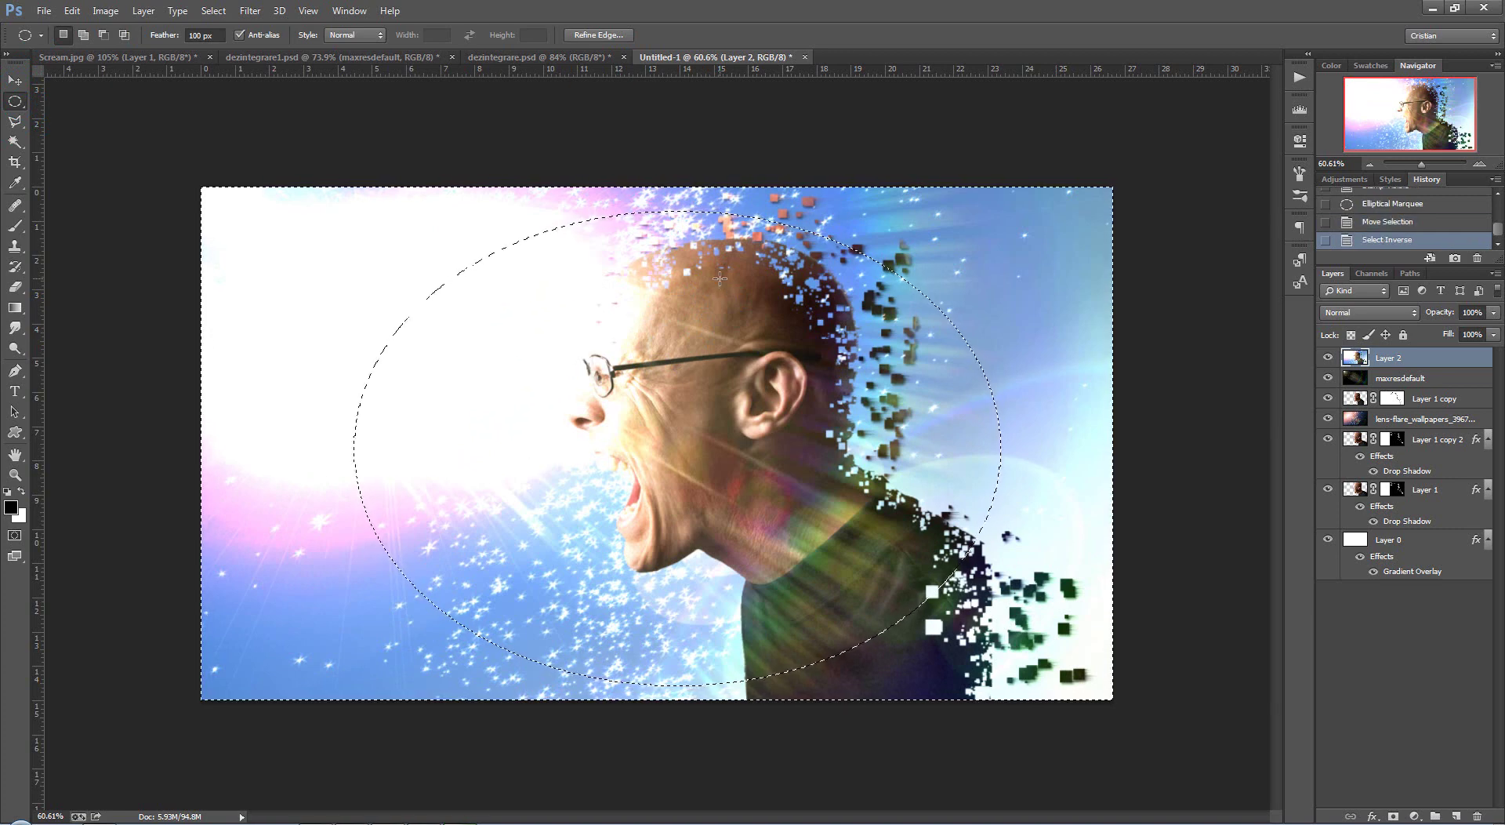
- Apply a 6.1 px Gaussian Blur outside the head oval, then deselect
click(250, 10)
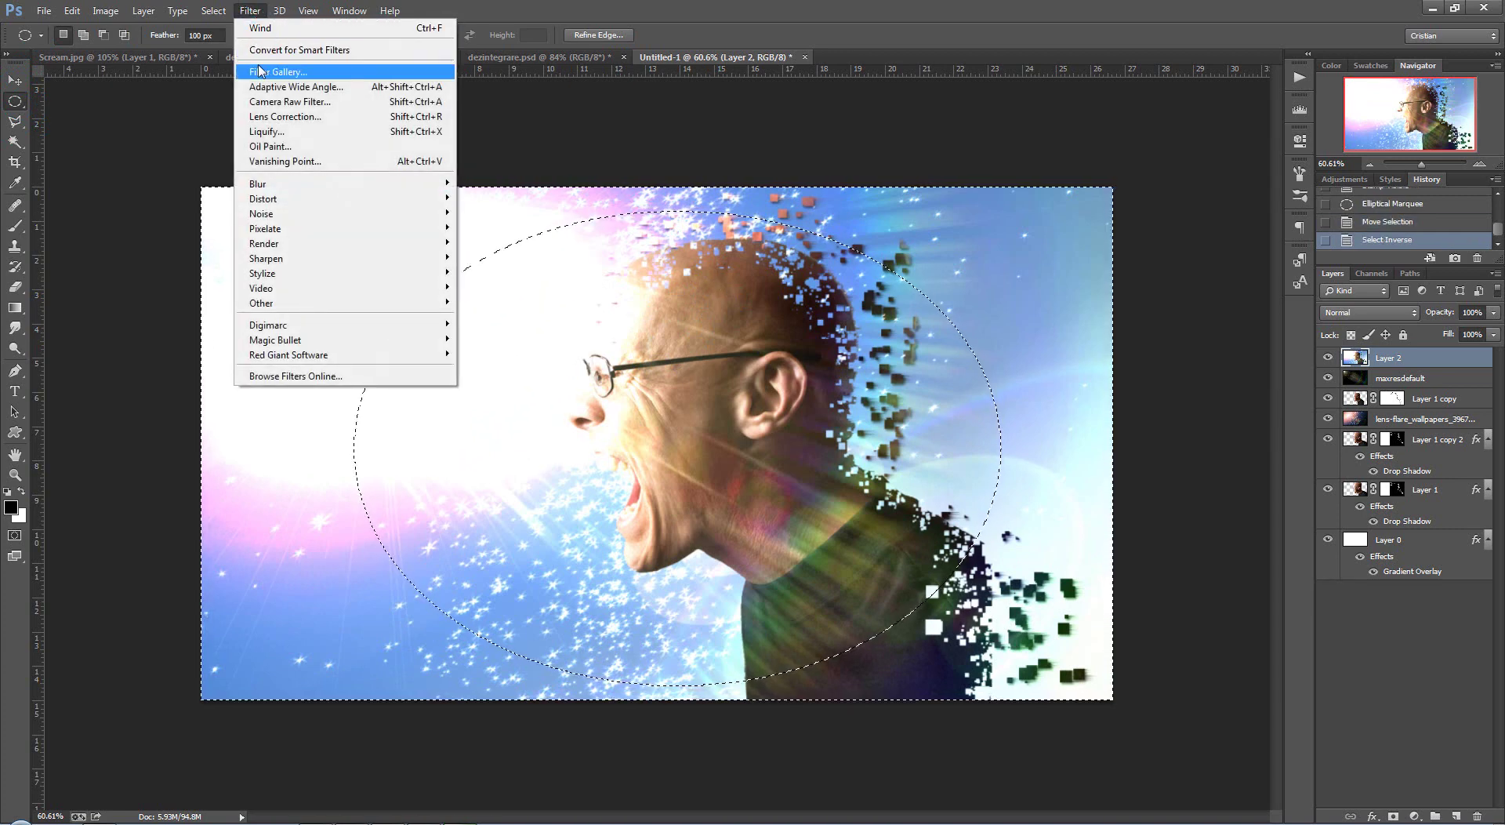
mouse_move(341, 184)
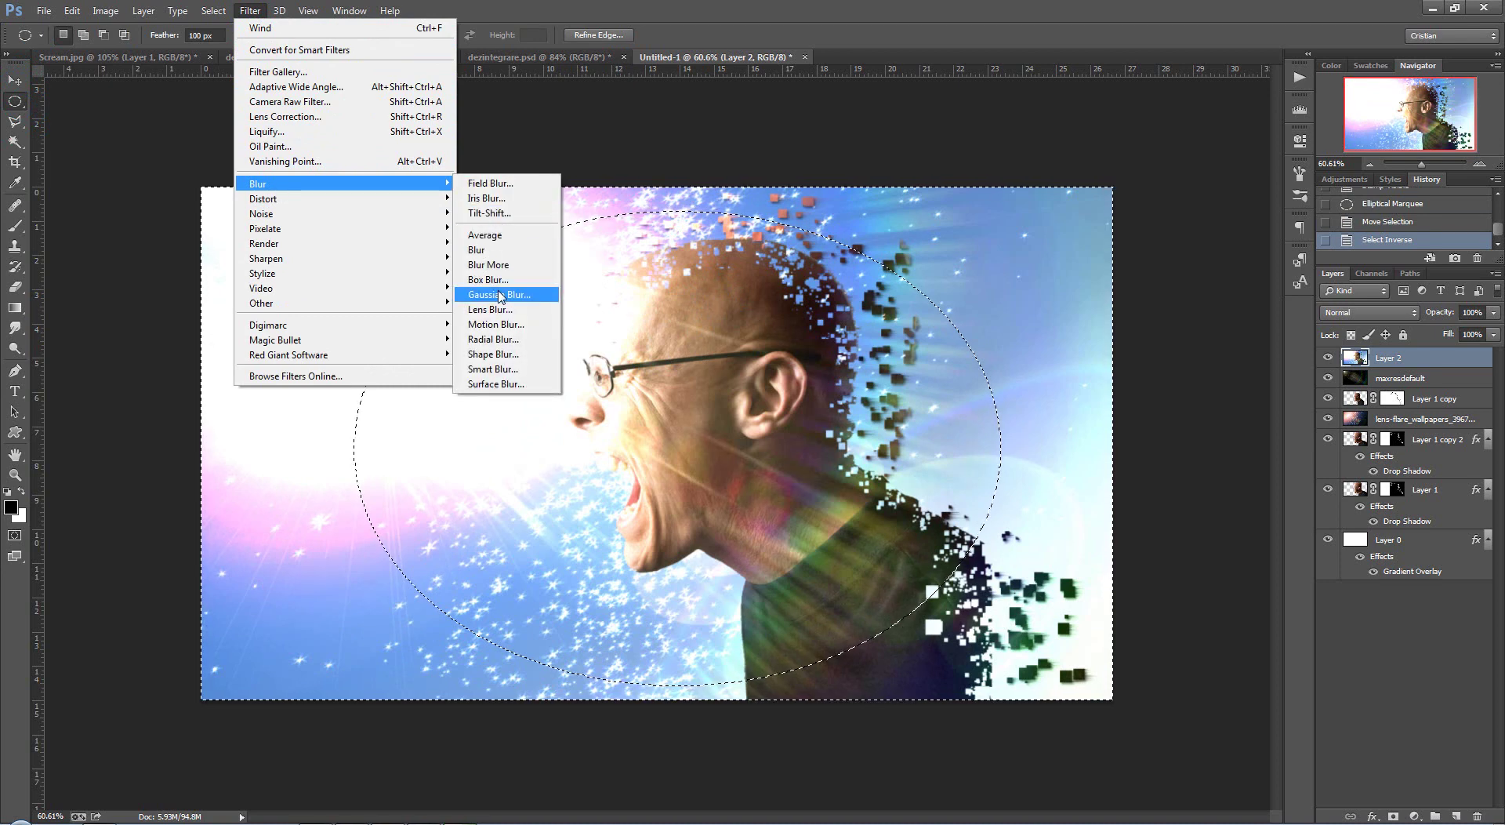
click(499, 295)
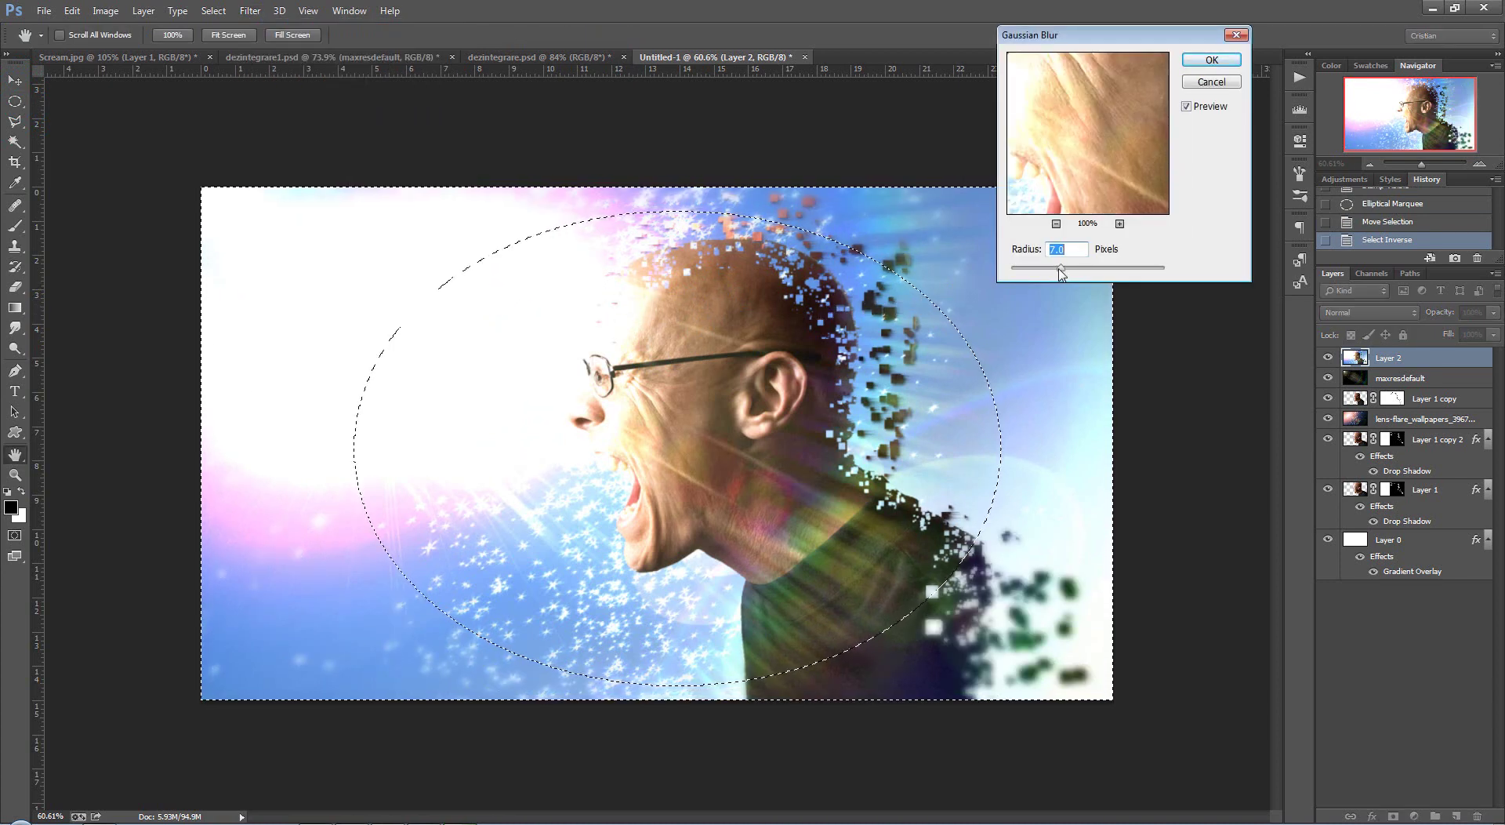
drag(1059, 268, 1054, 269)
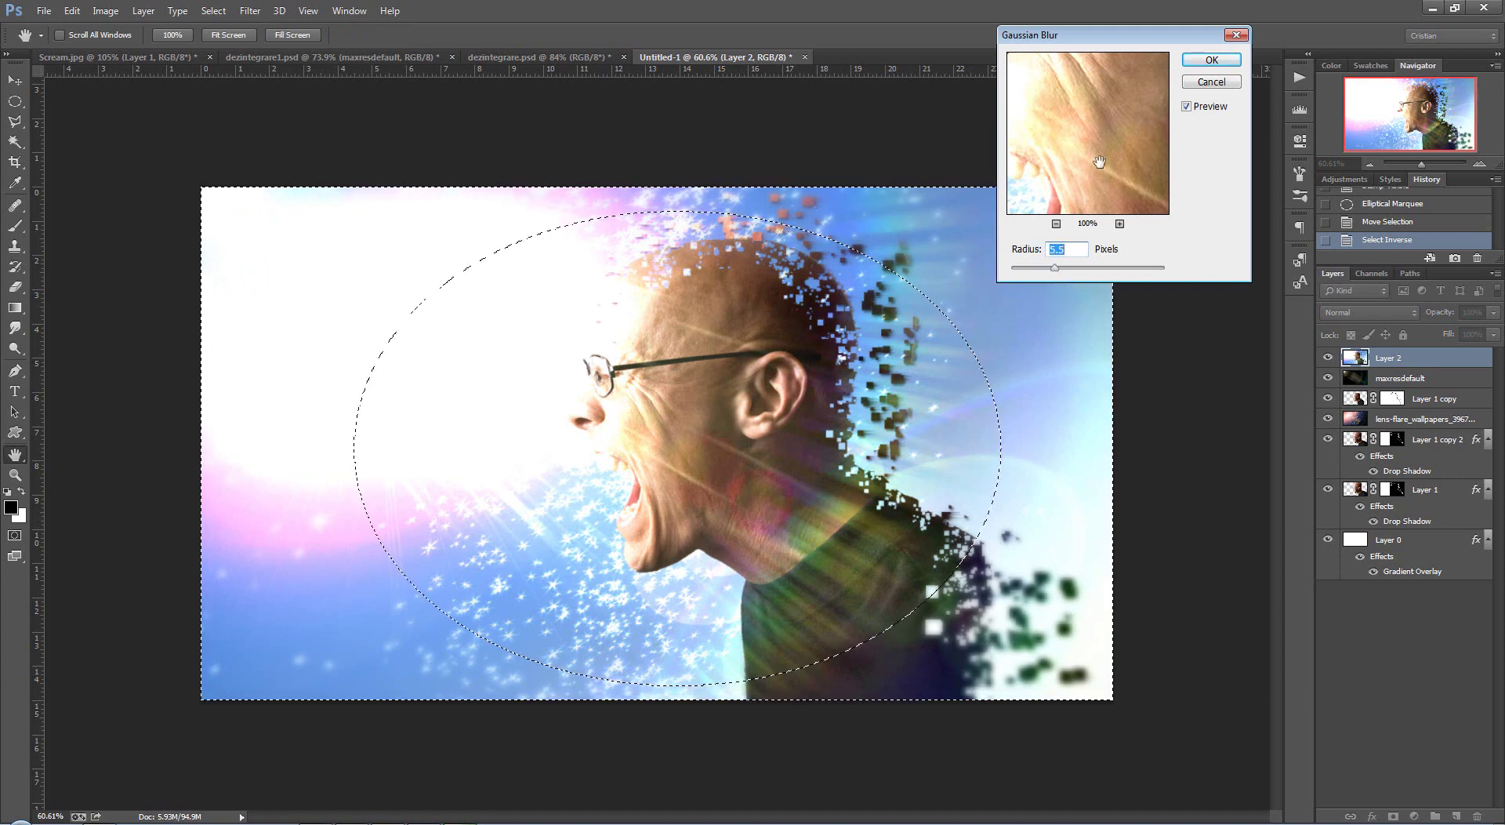
click(1212, 63)
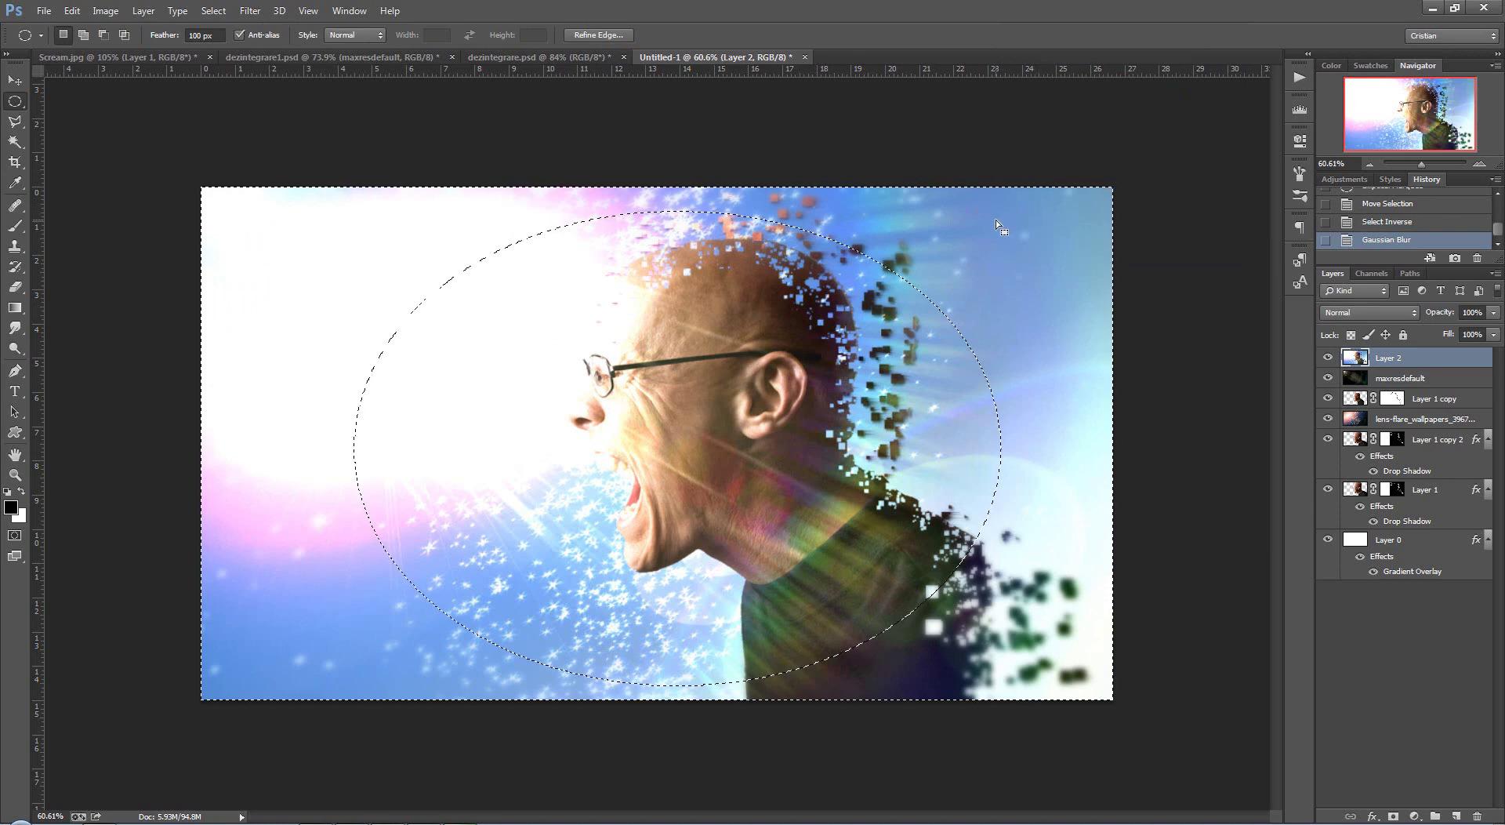
key(ctrl+d)
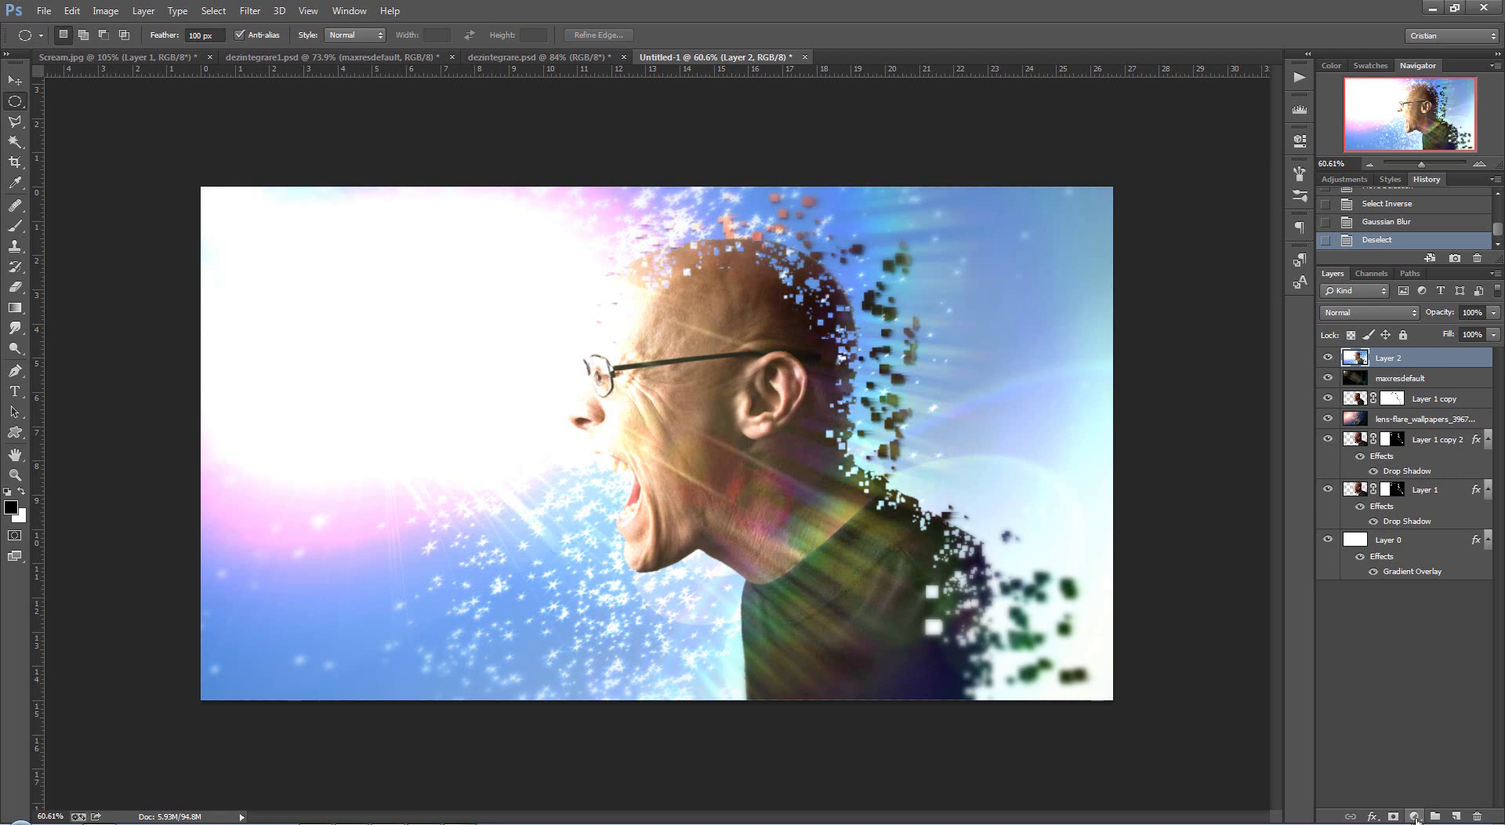
- Add a Levels adjustment layer with the midtone value lowered to 0.87
click(1415, 816)
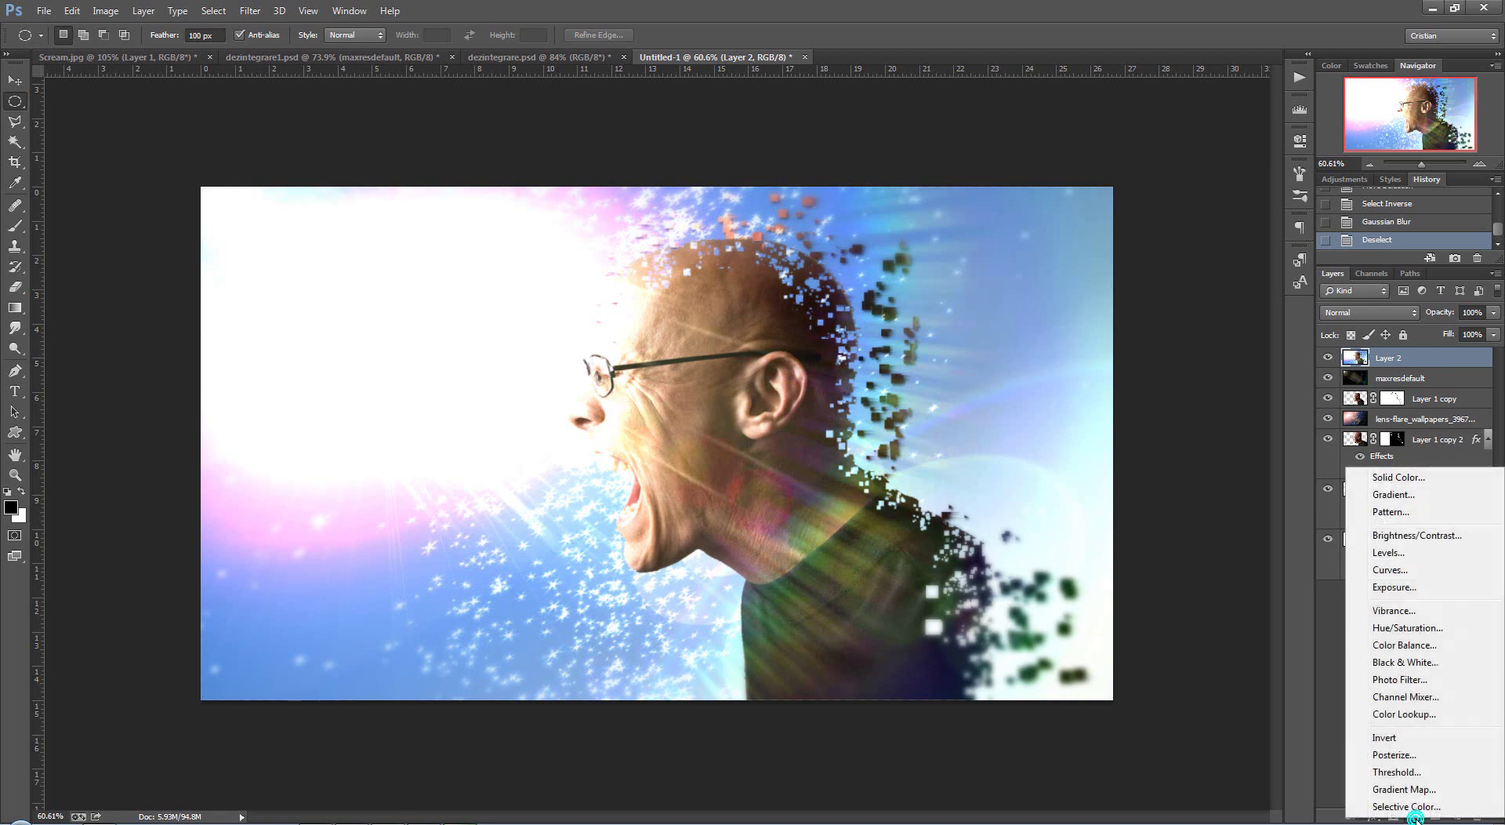
click(1403, 559)
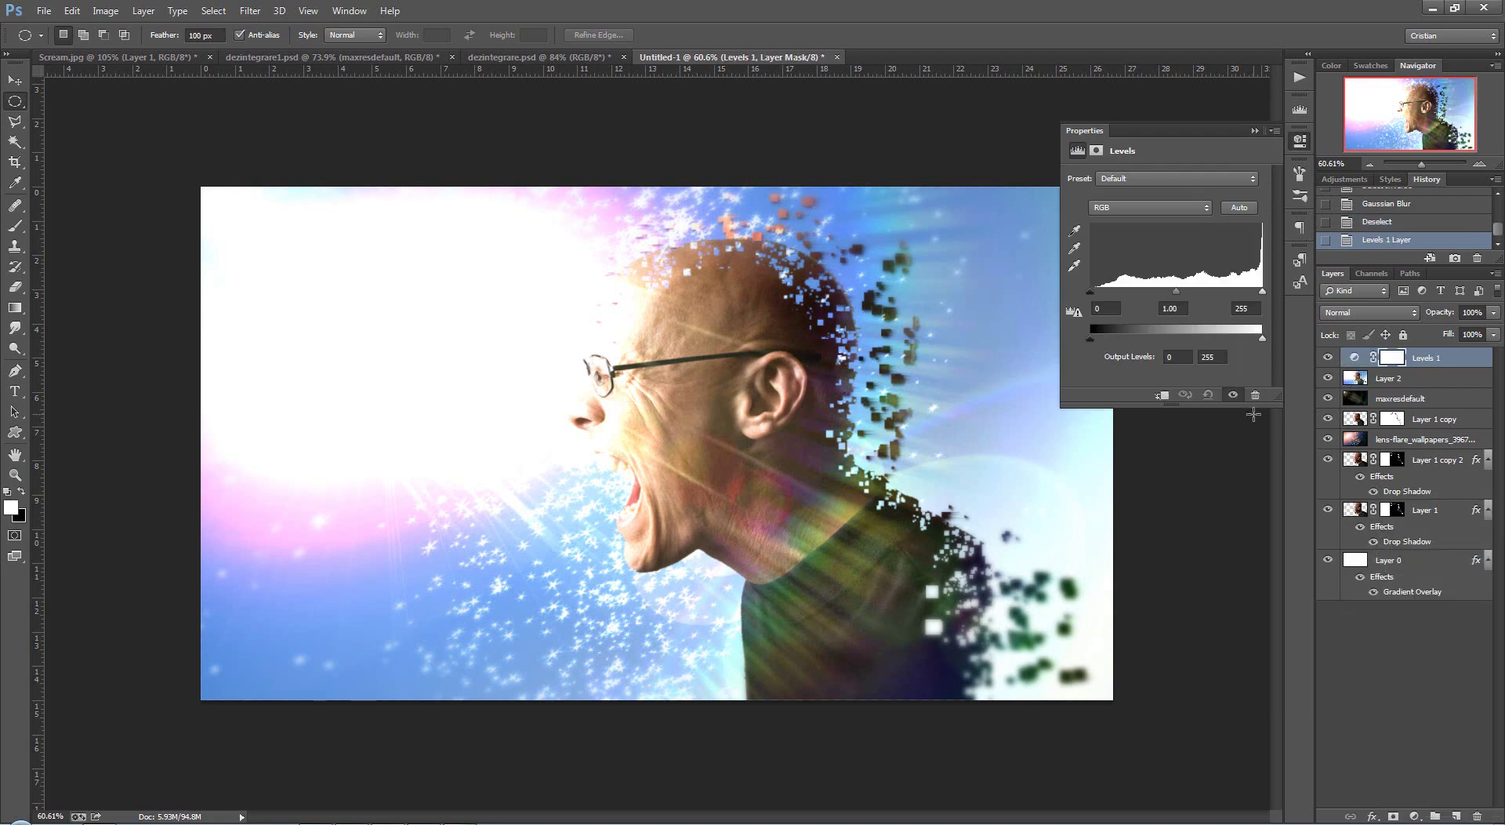
click(1176, 291)
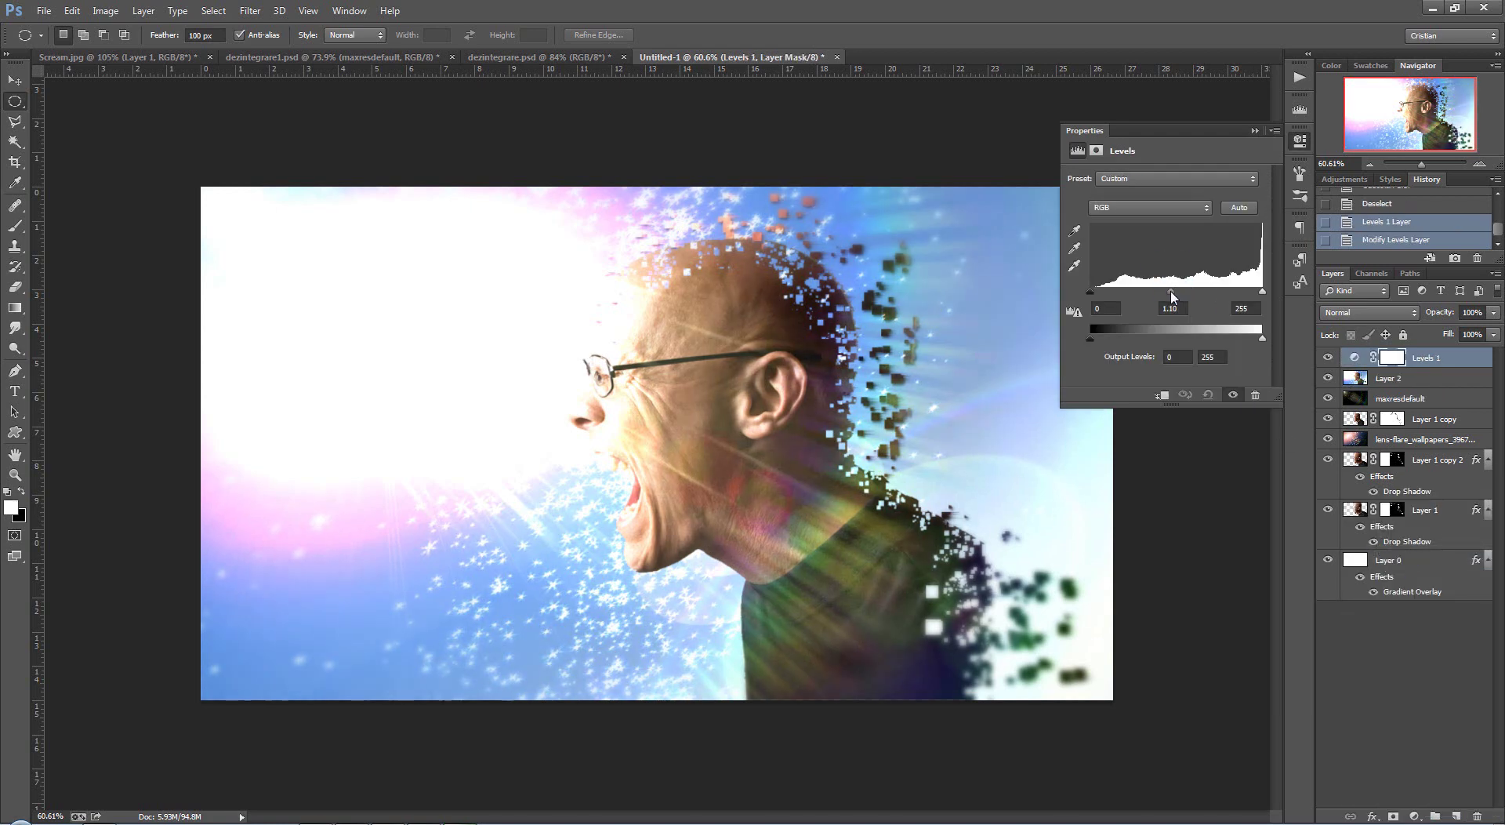
drag(1176, 292, 1182, 290)
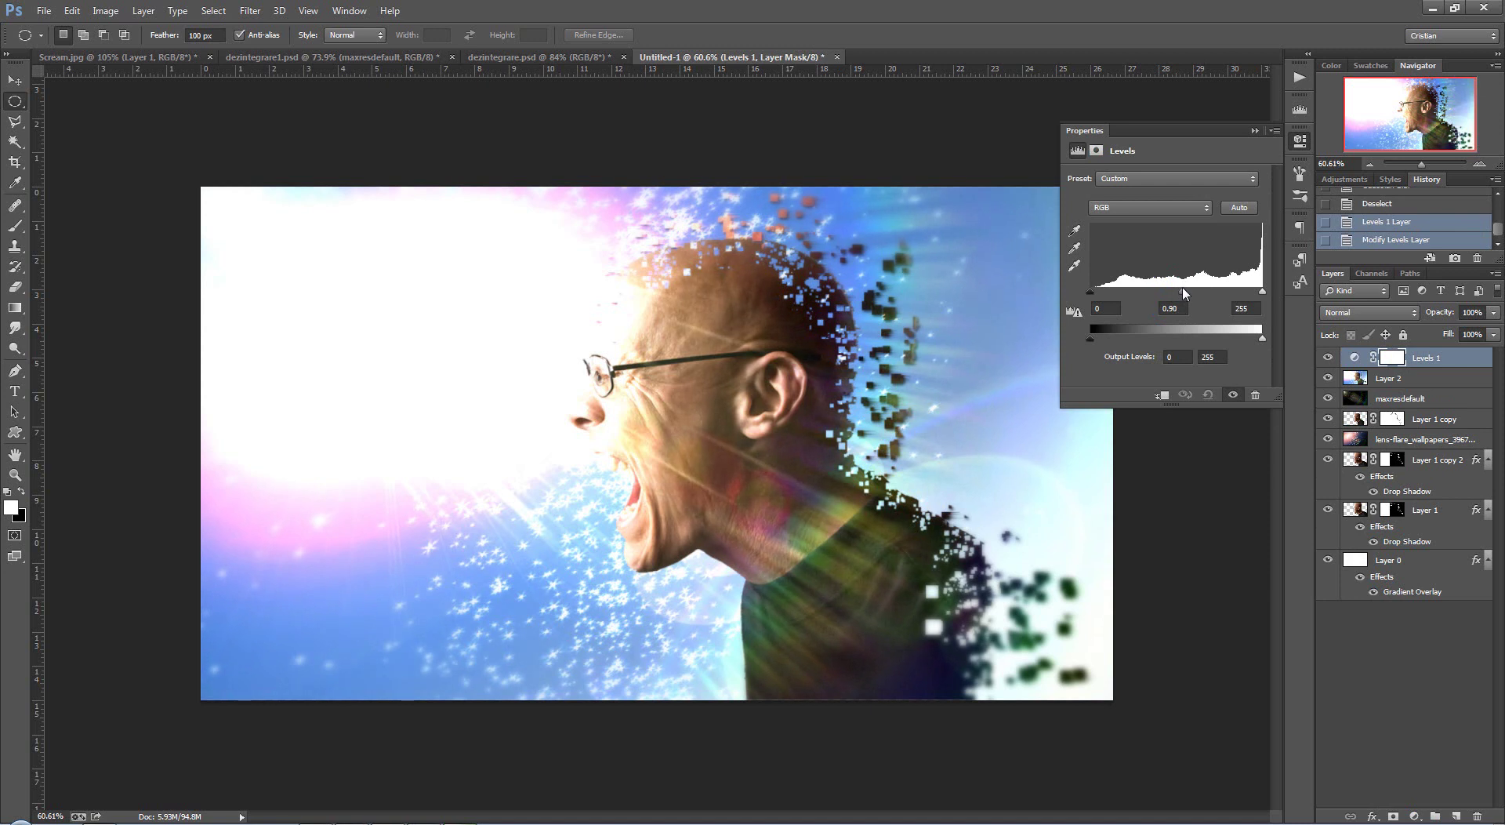
drag(1185, 293, 1187, 294)
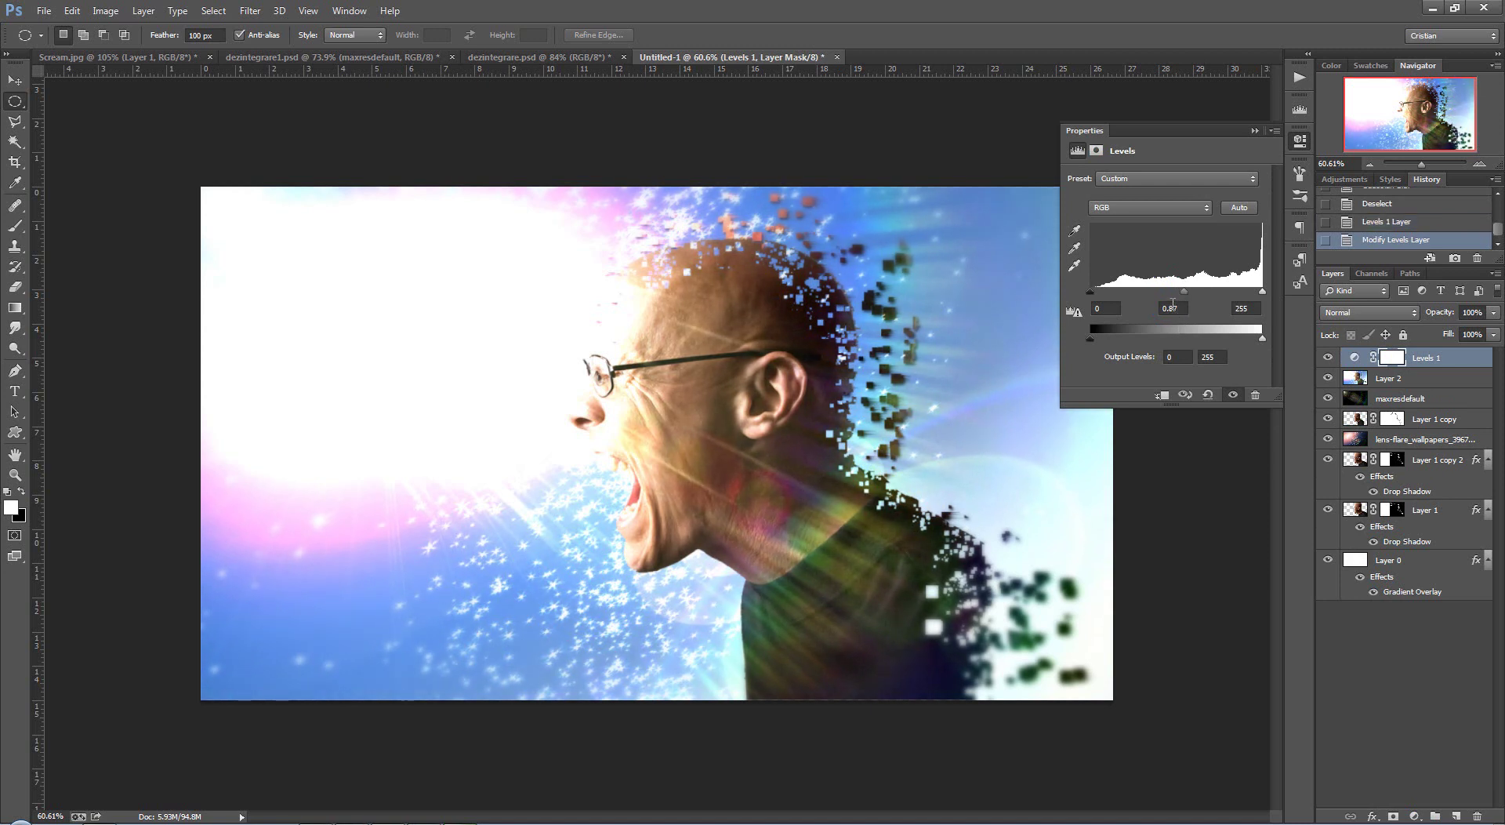
click(1254, 130)
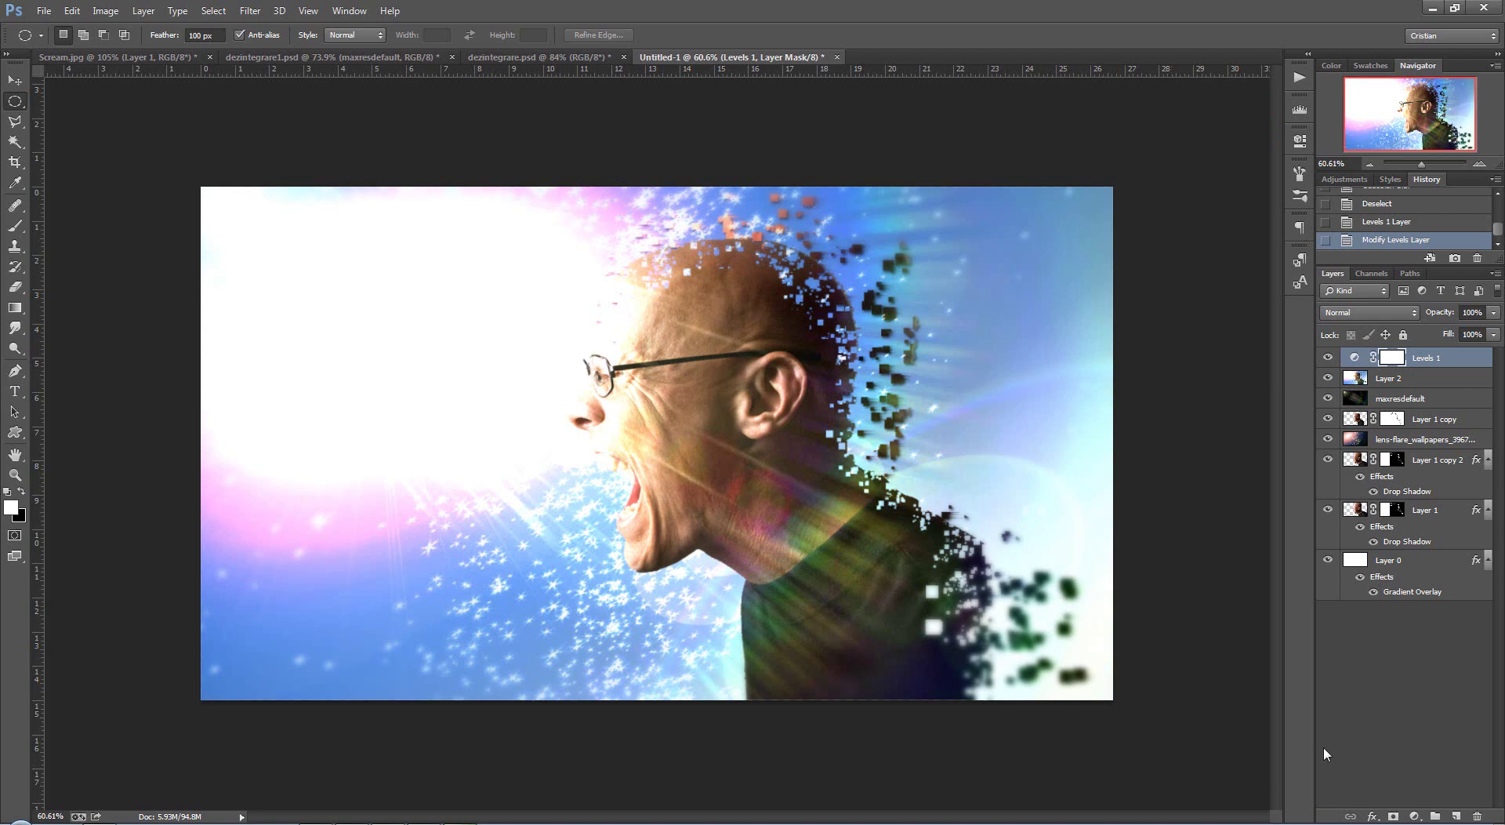
- Add a Color Balance layer with midtones Cyan–Red -17, Magenta–Green +9, Yellow–Blue +21
click(1414, 816)
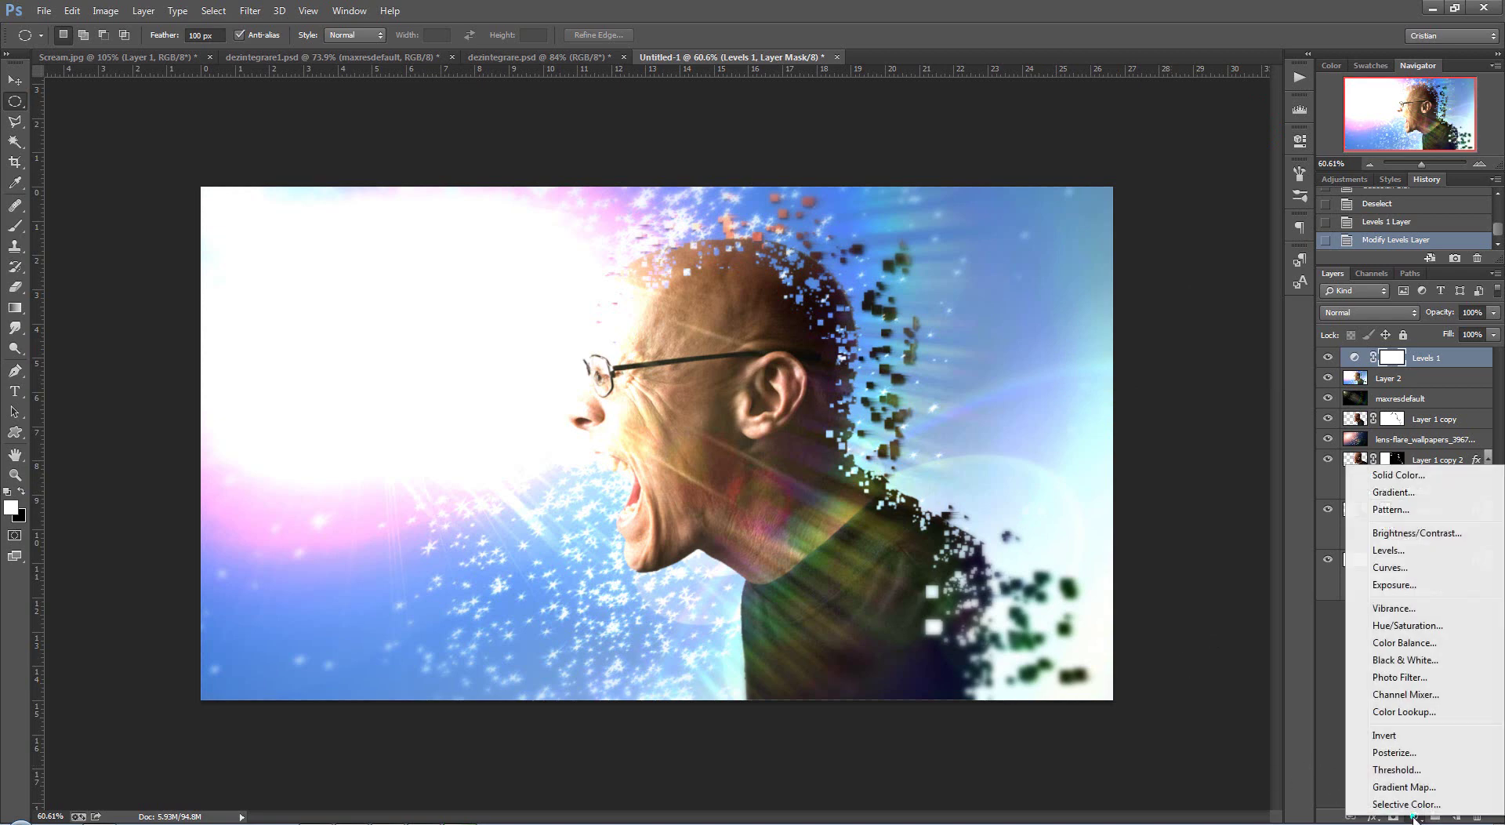
click(1404, 642)
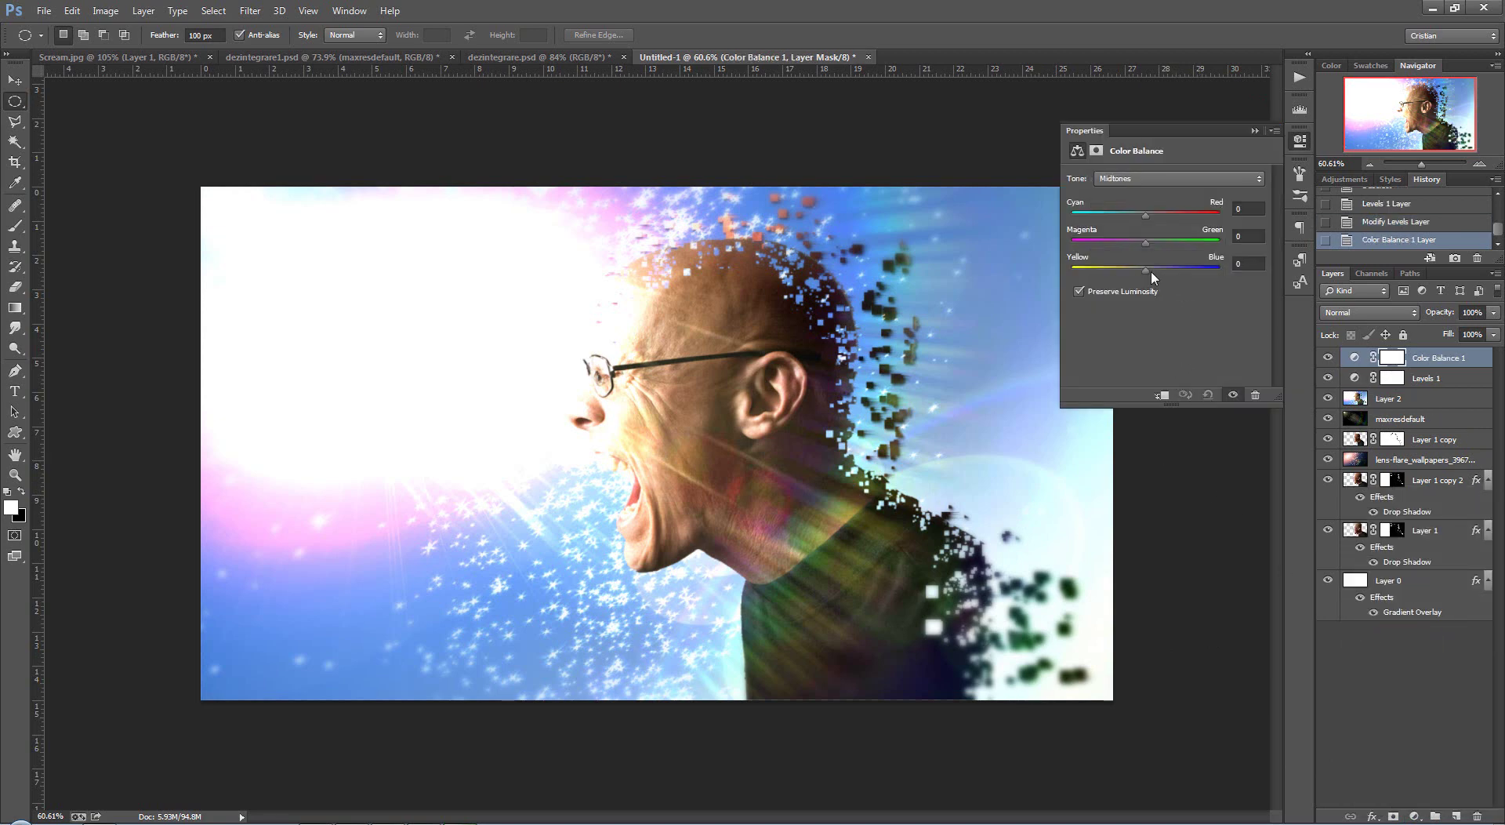
mouse_move(1146, 270)
mouse_down()
mouse_move(1160, 213)
mouse_move(1147, 221)
mouse_up()
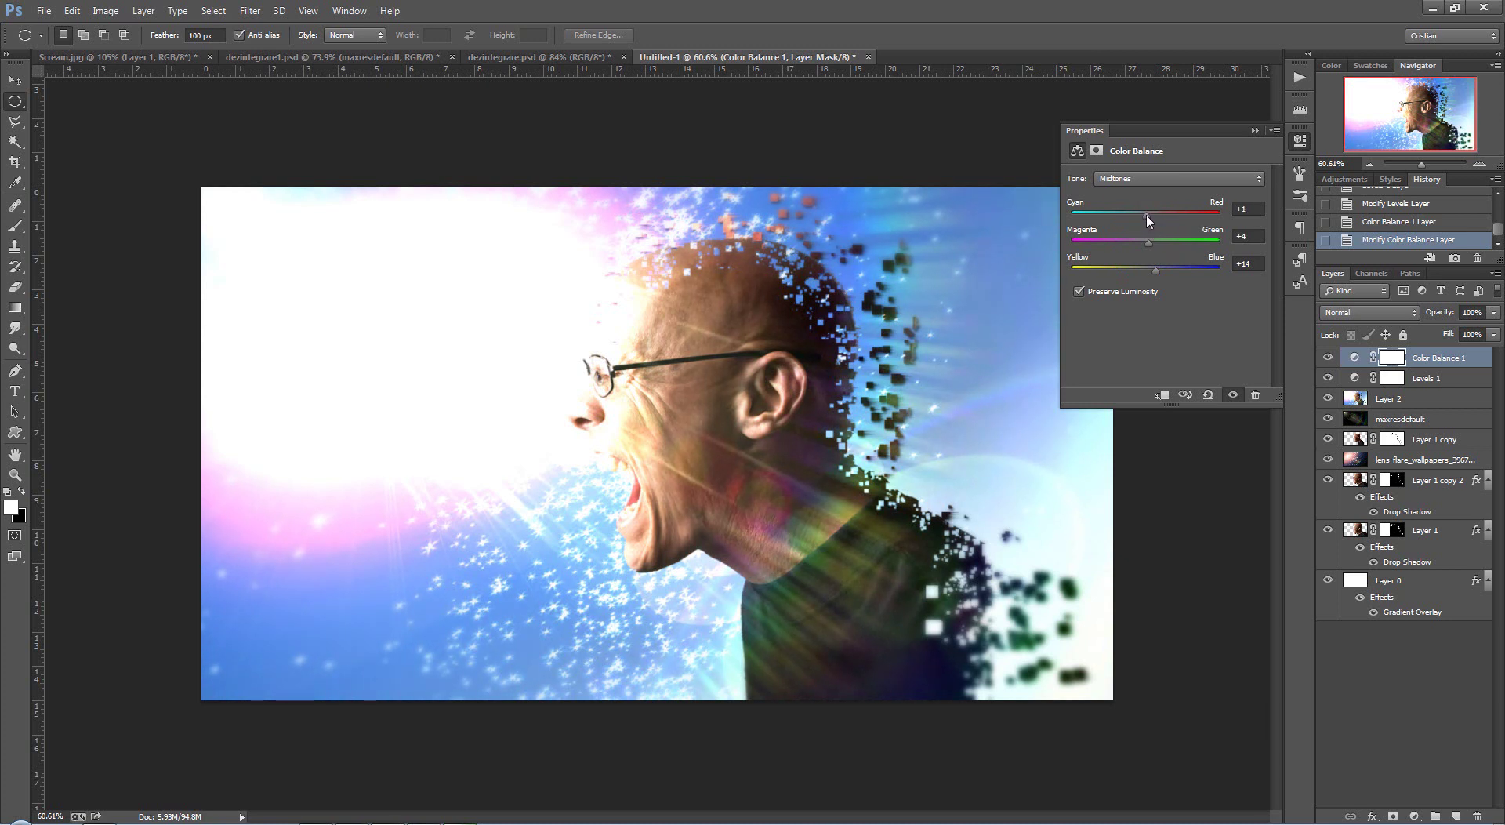
drag(1155, 267, 1146, 243)
drag(1148, 215, 1141, 217)
drag(1146, 243, 1137, 238)
click(1254, 131)
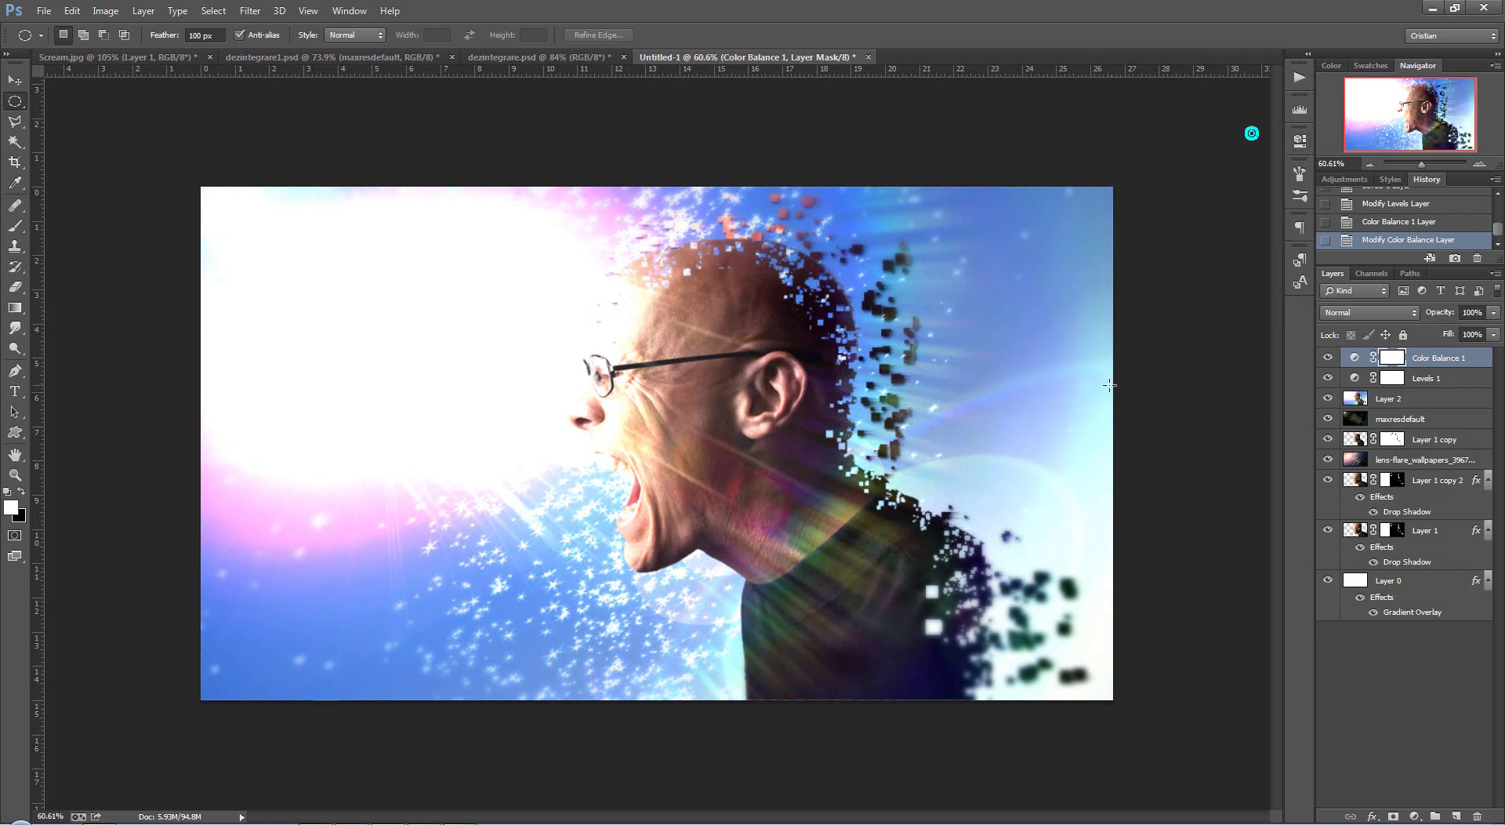